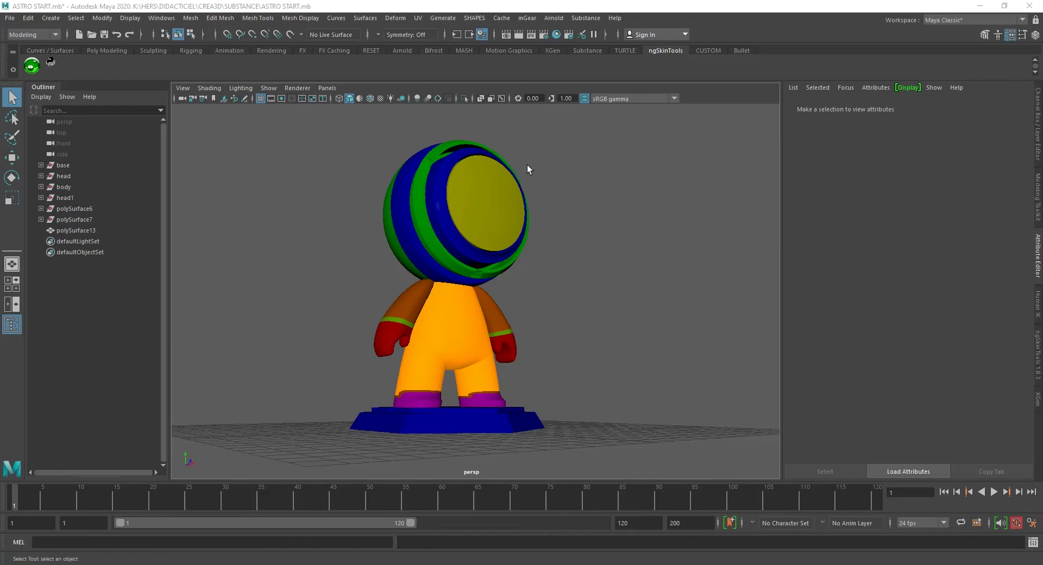
Step: Select the astronaut mesh polySurface13 and inspect its Body Lambert material attributes
{"action": "mouse_move", "coordinate": [462, 259]}
{"action": "left_mouse_down", "text": "alt"}
{"action": "mouse_move", "coordinate": [464, 312]}
{"action": "mouse_move", "coordinate": [478, 323]}
{"action": "mouse_move", "coordinate": [459, 319]}
{"action": "left_mouse_up", "text": "alt"}
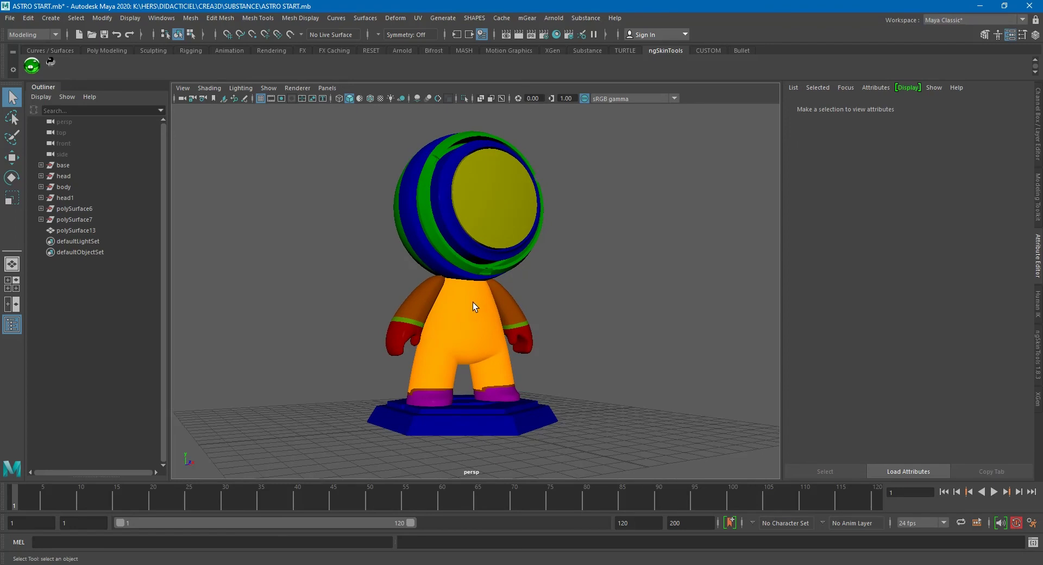
{"action": "left_click", "coordinate": [520, 321]}
{"action": "left_click", "coordinate": [572, 311]}
{"action": "left_click", "coordinate": [517, 298]}
{"action": "left_click", "coordinate": [923, 107]}
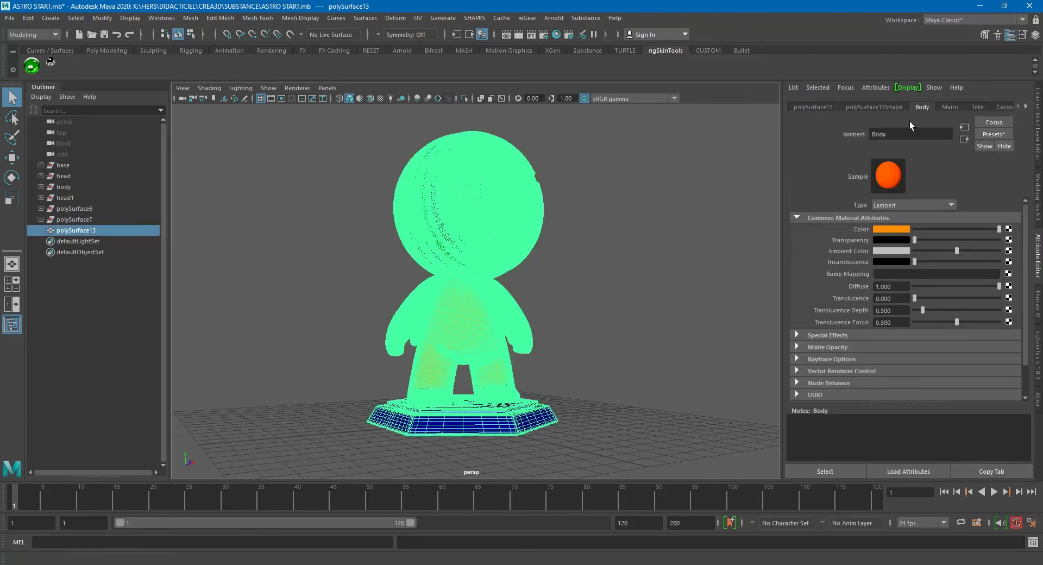
{"action": "left_click", "coordinate": [1027, 108]}
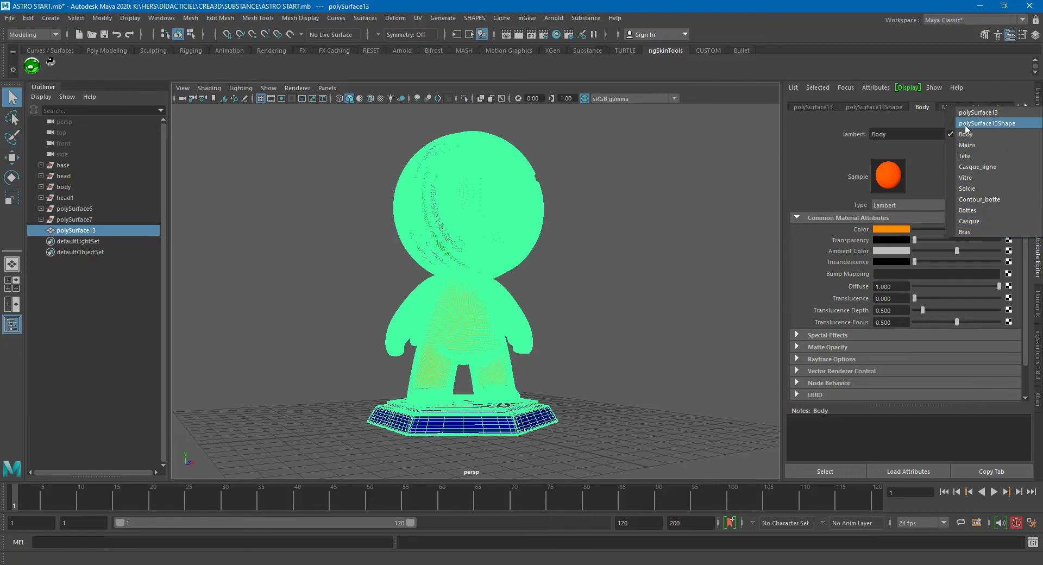
Step: Clear the selection, reselect polySurface13, and bring up the UV commands
{"action": "left_click", "coordinate": [657, 262]}
{"action": "left_click", "coordinate": [459, 183]}
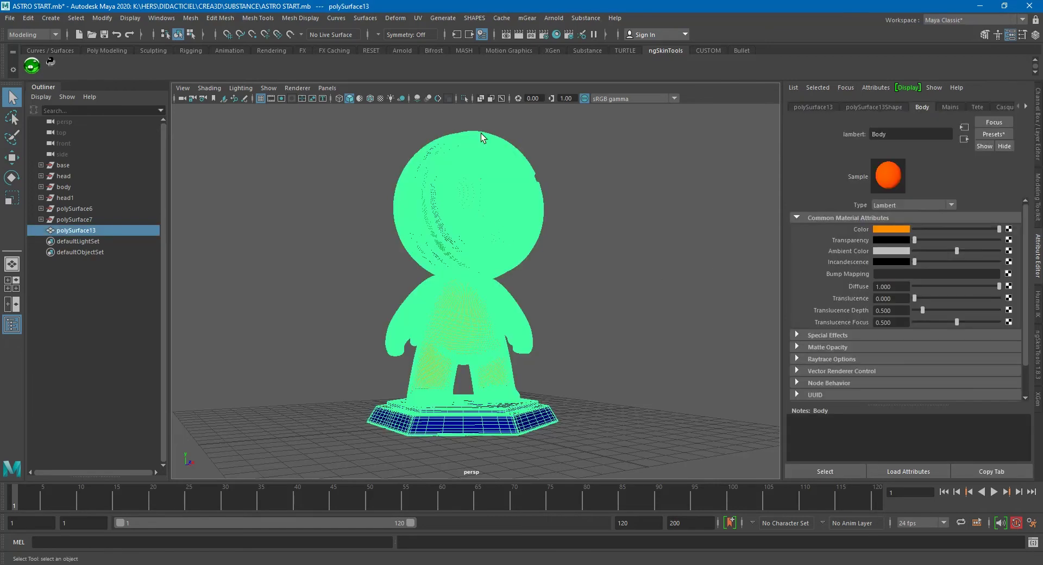
{"action": "left_click", "coordinate": [418, 19]}
Step: Launch the UV Editor and frame the 0–1 UV tile in view
{"action": "left_click", "coordinate": [429, 38]}
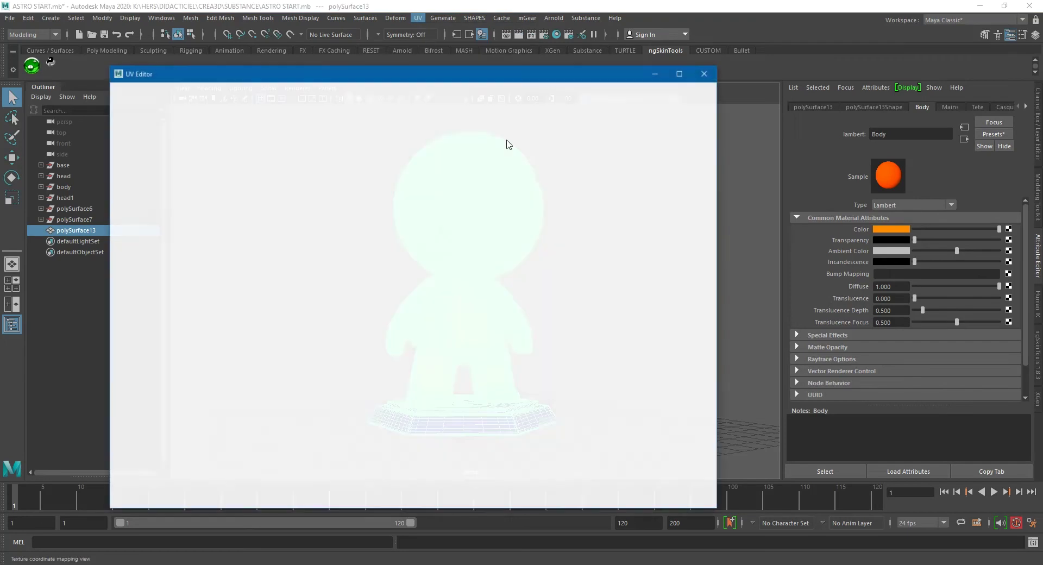
{"action": "scroll", "coordinate": [407, 214], "scroll_direction": "up", "scroll_amount": 3}
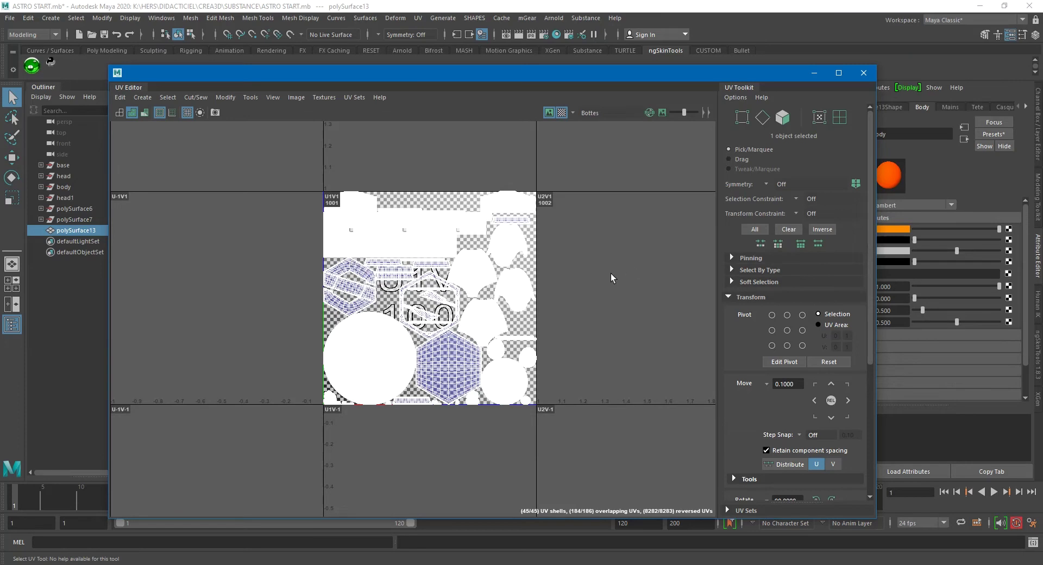
{"action": "scroll", "coordinate": [598, 242], "scroll_direction": "down", "scroll_amount": 1}
{"action": "scroll", "coordinate": [610, 256], "scroll_direction": "down", "scroll_amount": 2}
{"action": "scroll", "coordinate": [545, 265], "scroll_direction": "down", "scroll_amount": 2}
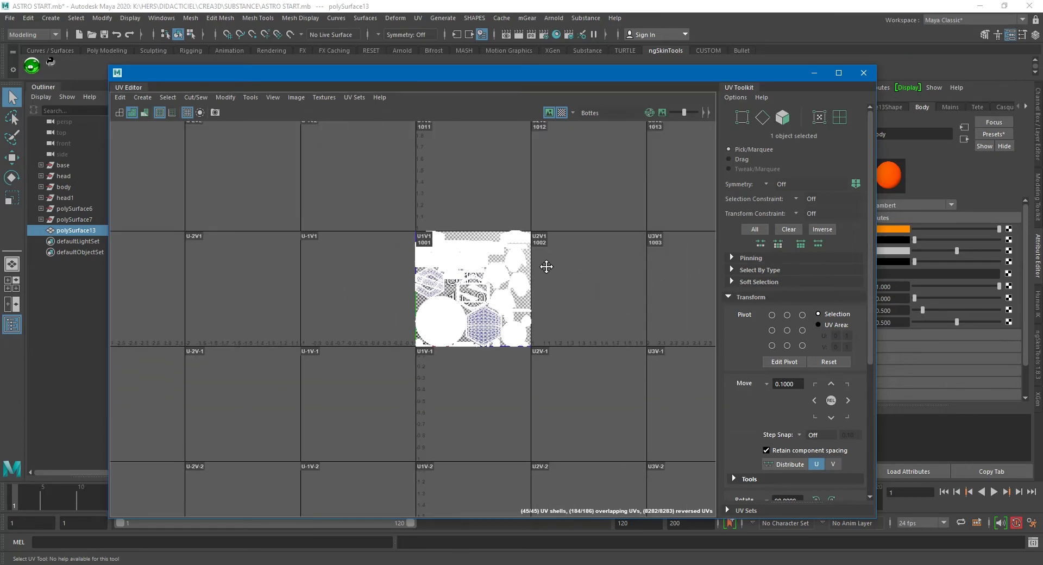
{"action": "scroll", "coordinate": [495, 268], "scroll_direction": "down", "scroll_amount": 2}
{"action": "mouse_move", "coordinate": [495, 267]}
{"action": "middle_mouse_down", "text": "alt"}
{"action": "mouse_move", "coordinate": [307, 284]}
{"action": "mouse_move", "coordinate": [408, 284]}
{"action": "middle_mouse_up", "text": "alt"}
{"action": "scroll", "coordinate": [517, 303], "scroll_direction": "up", "scroll_amount": 1}
{"action": "scroll", "coordinate": [380, 321], "scroll_direction": "up", "scroll_amount": 2}
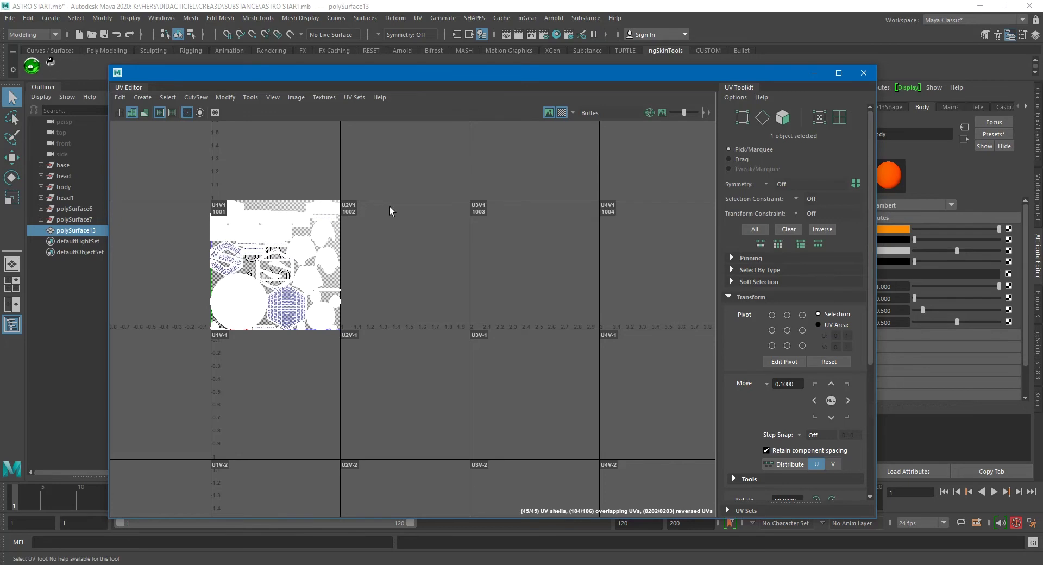
{"action": "middle_click_drag", "start_coordinate": [389, 209], "coordinate": [447, 249], "text": "alt"}
Step: Switch to UV Shell selection mode and select all 45 UV shells
{"action": "left_click_drag", "start_coordinate": [247, 398], "coordinate": [438, 205]}
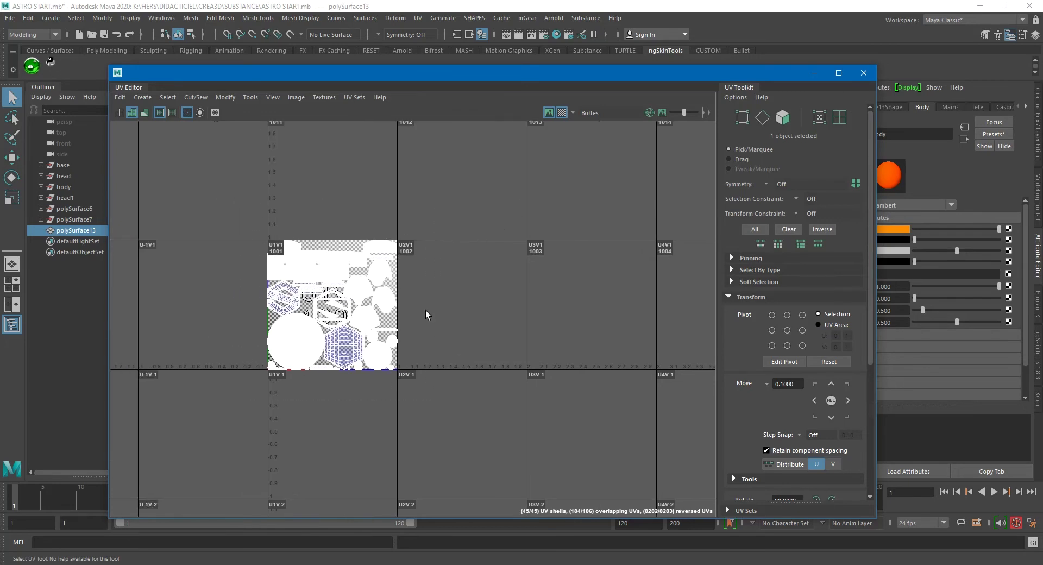
{"action": "right_click", "coordinate": [356, 262]}
{"action": "right_click_drag", "start_coordinate": [356, 262], "coordinate": [320, 252]}
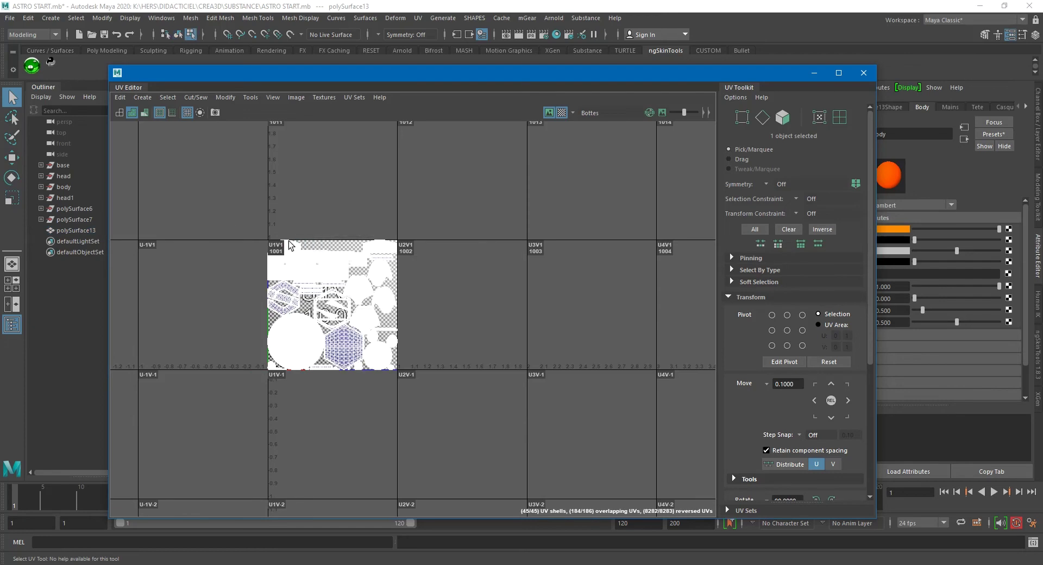
{"action": "left_click", "coordinate": [421, 382]}
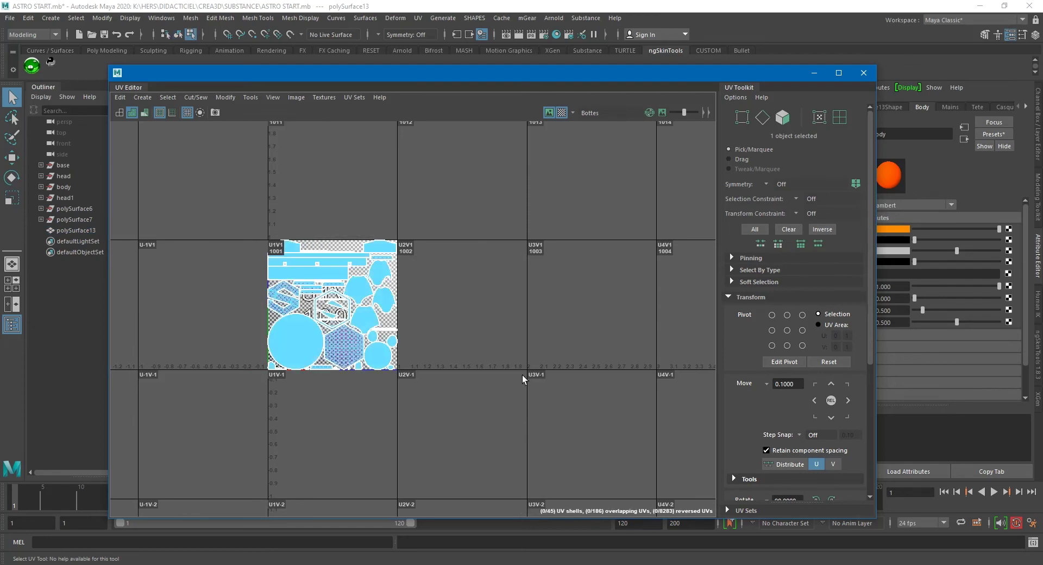
{"action": "key", "text": "ctrl+shift+a"}
Step: Set the UV Toolkit move step to 1 and shift the shells by whole tiles
{"action": "double_click", "coordinate": [794, 383]}
{"action": "type", "text": "1"}
{"action": "key", "text": "Return"}
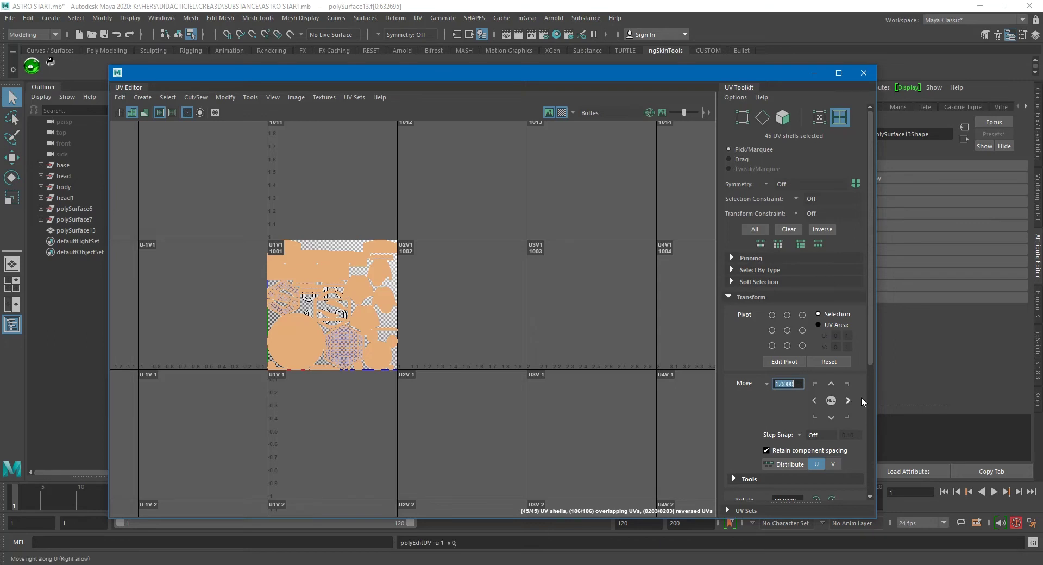
{"action": "left_click", "coordinate": [861, 397]}
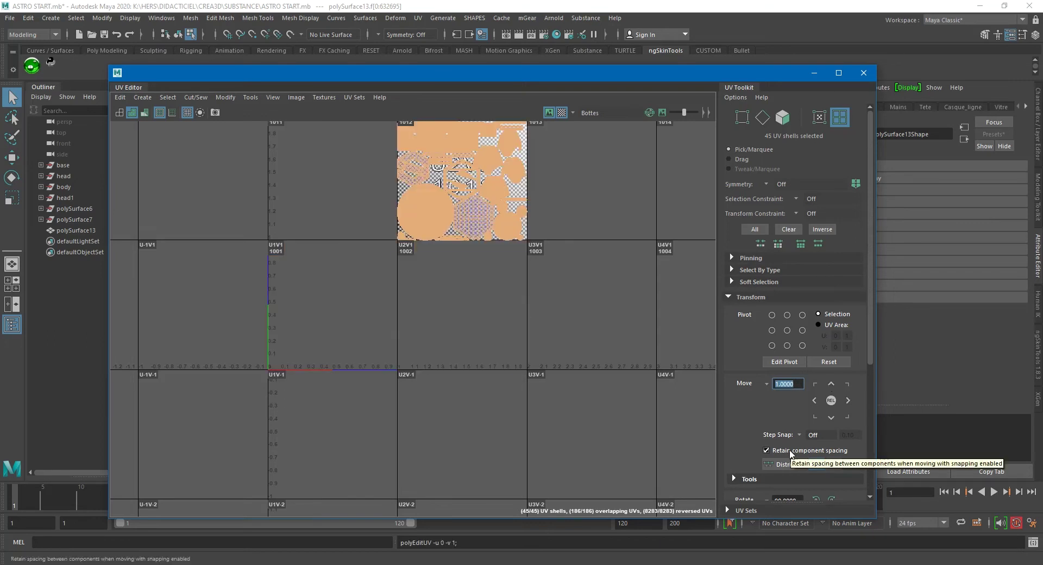
{"action": "left_click", "coordinate": [828, 416]}
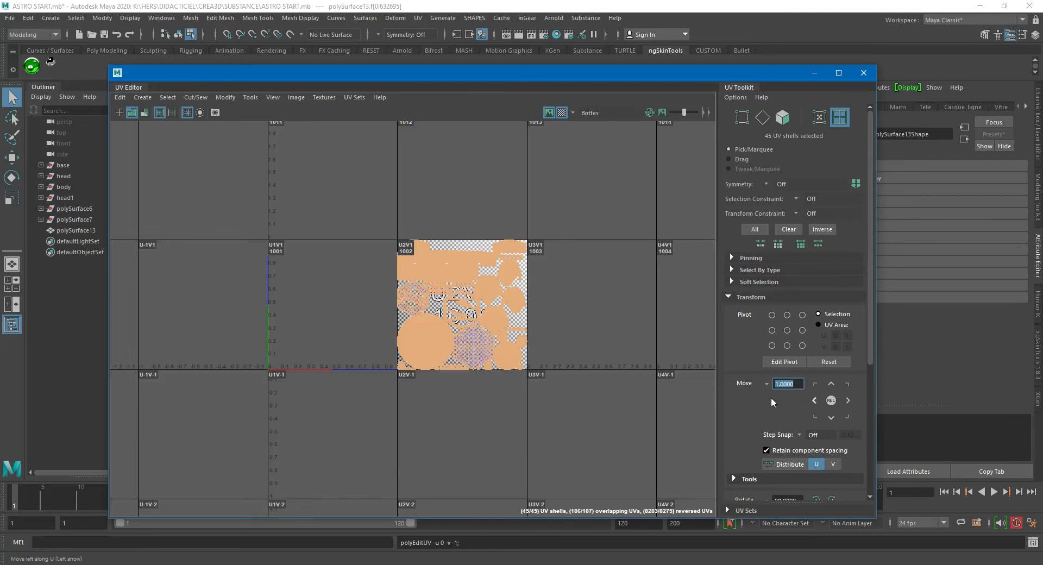
Step: Select the hexagon UV shell and read its texel density
{"action": "scroll", "coordinate": [328, 328], "scroll_direction": "up", "scroll_amount": 3}
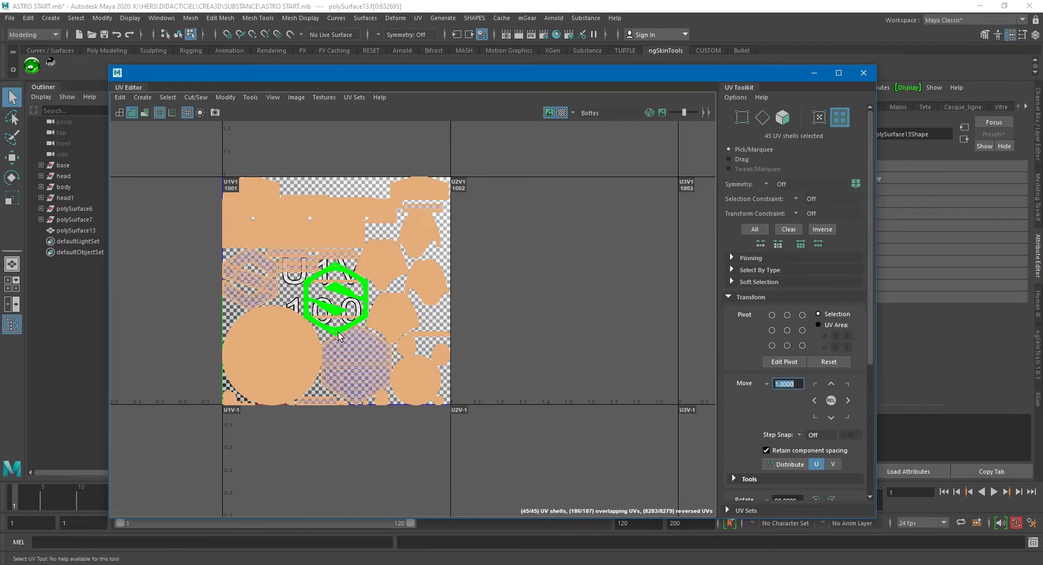
{"action": "scroll", "coordinate": [338, 335], "scroll_direction": "up", "scroll_amount": 2}
{"action": "scroll", "coordinate": [408, 315], "scroll_direction": "up", "scroll_amount": 2}
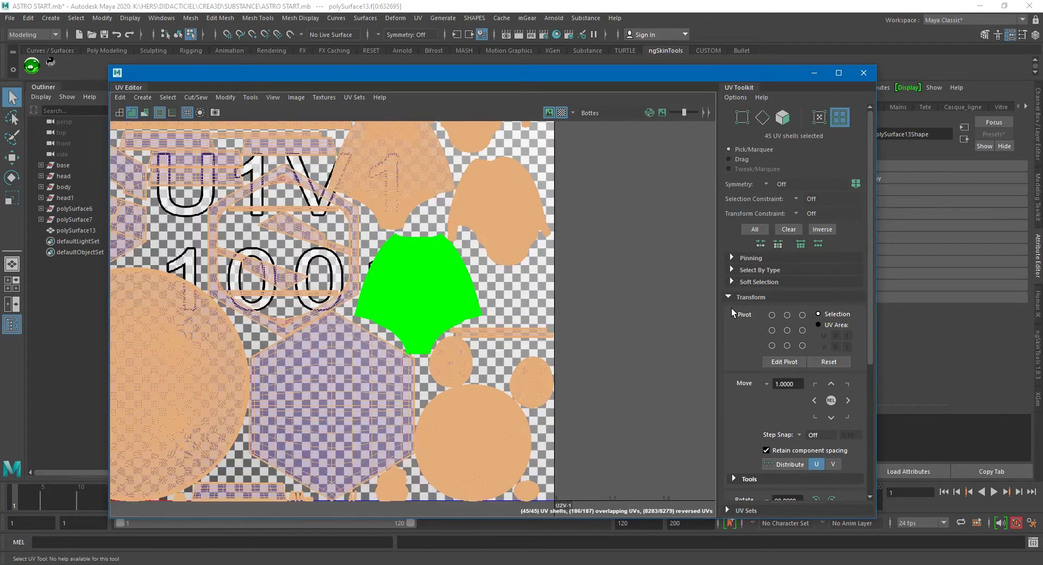
{"action": "left_click", "coordinate": [677, 287]}
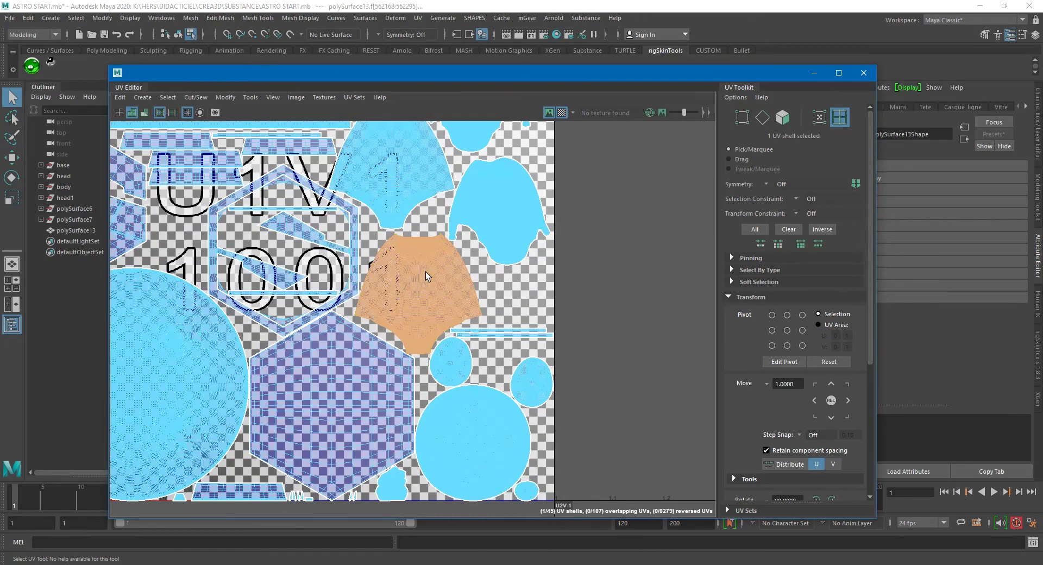
{"action": "scroll", "coordinate": [789, 293], "scroll_direction": "down", "scroll_amount": 3}
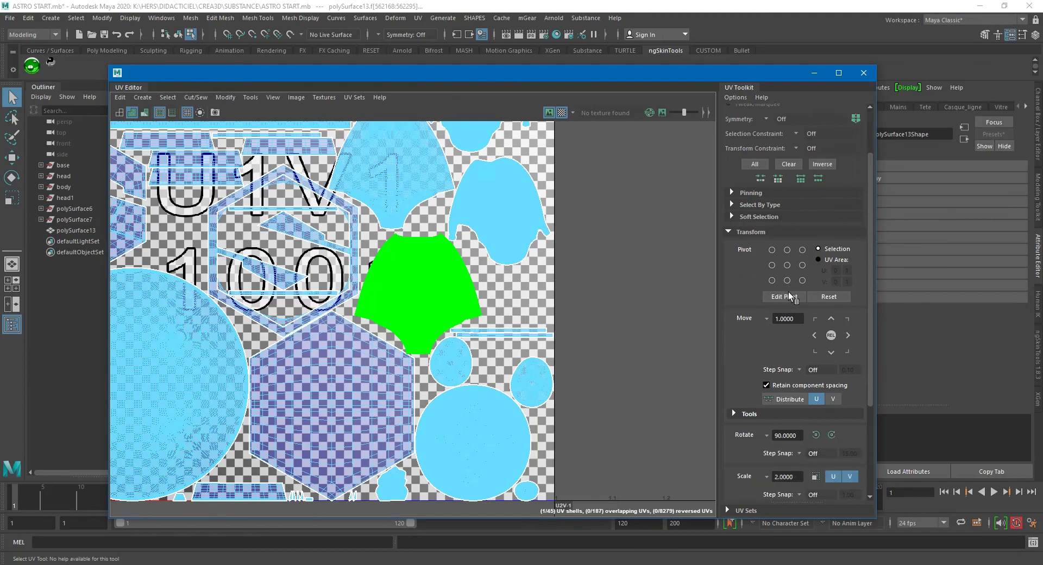
{"action": "scroll", "coordinate": [789, 296], "scroll_direction": "down", "scroll_amount": 3}
{"action": "scroll", "coordinate": [789, 296], "scroll_direction": "down", "scroll_amount": 3}
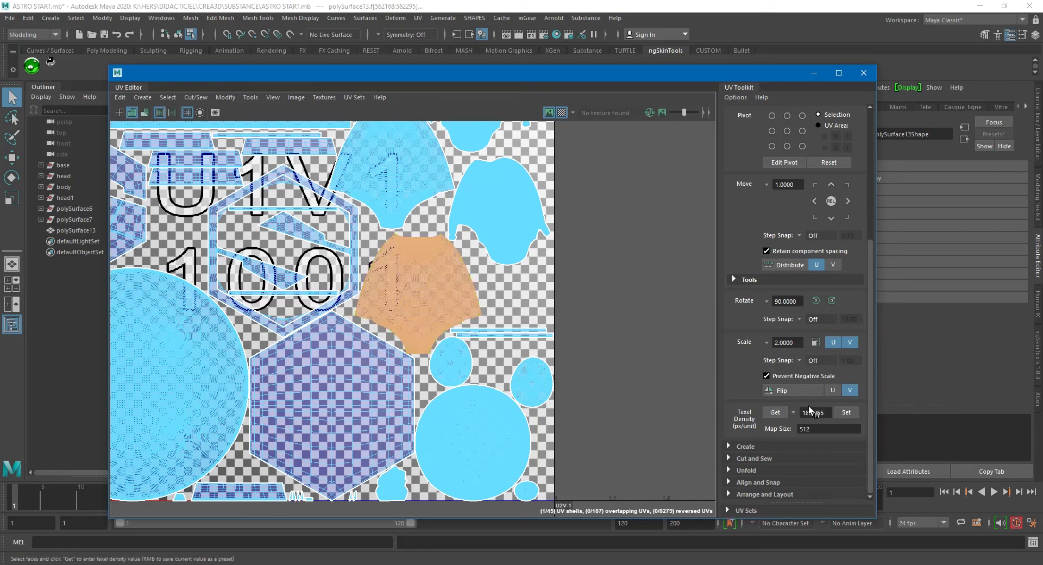
{"action": "left_click", "coordinate": [373, 401]}
{"action": "left_click", "coordinate": [775, 414]}
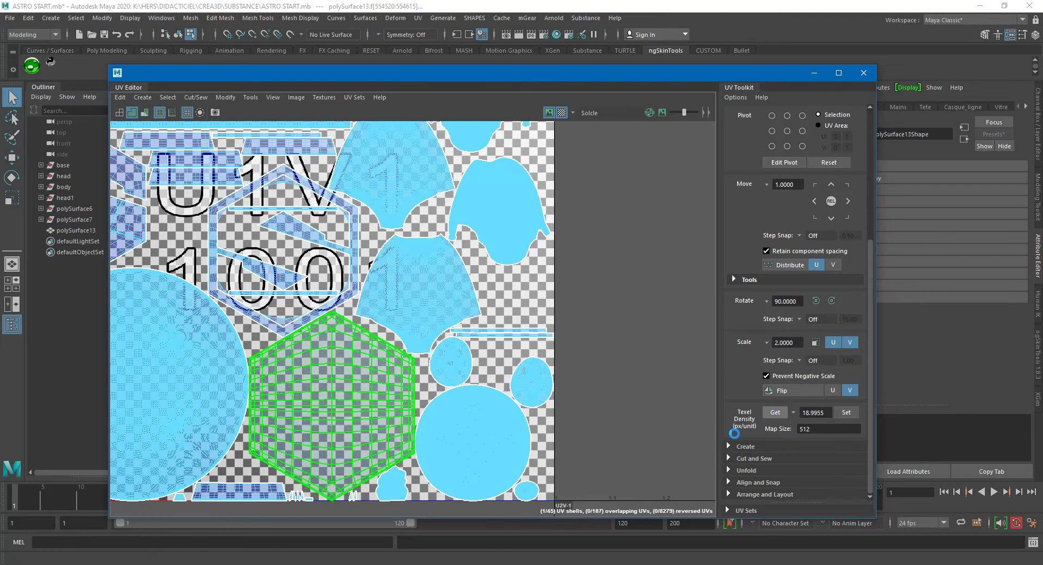
{"action": "left_click", "coordinate": [586, 444]}
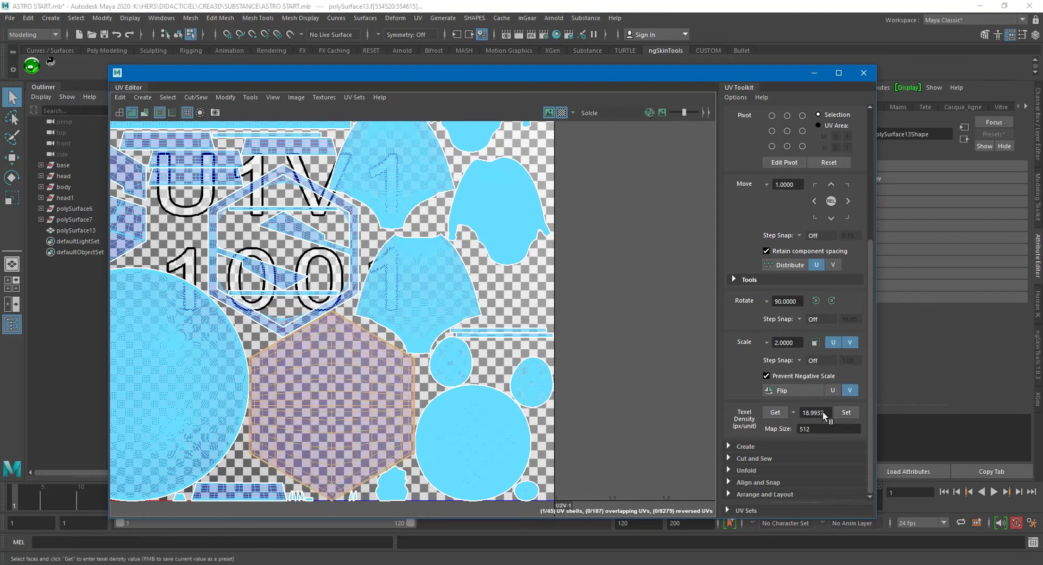
Step: Select the S-shaped shell, then apply the texel density to the hexagon logo shell
{"action": "middle_click_drag", "start_coordinate": [453, 391], "coordinate": [597, 386], "text": "alt"}
{"action": "mouse_move", "coordinate": [338, 380]}
{"action": "middle_mouse_down", "text": "alt"}
{"action": "mouse_move", "coordinate": [361, 380]}
{"action": "mouse_move", "coordinate": [413, 428]}
{"action": "middle_mouse_up", "text": "alt"}
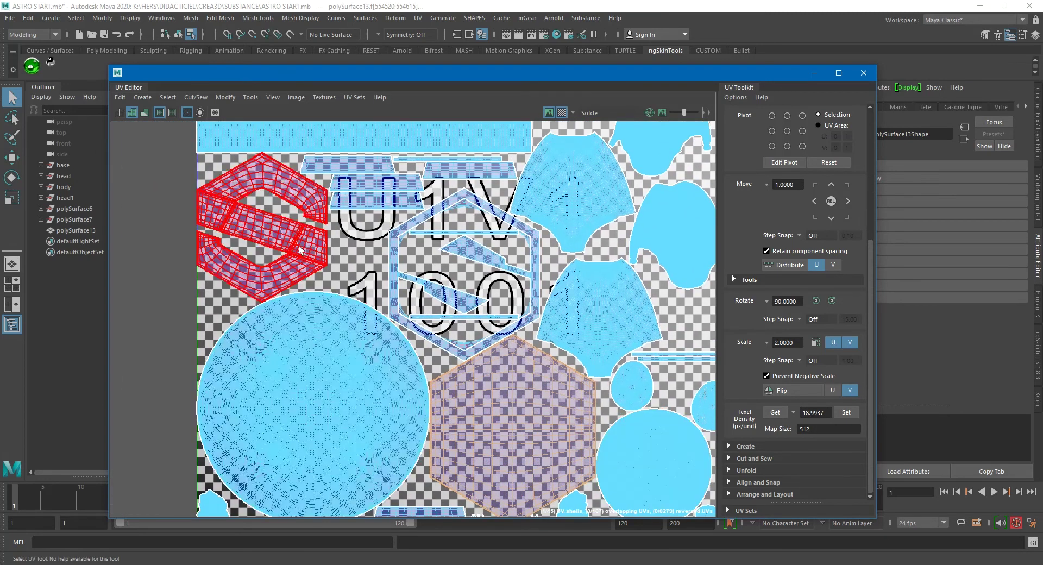
{"action": "scroll", "coordinate": [302, 252], "scroll_direction": "up", "scroll_amount": 2}
{"action": "left_click", "coordinate": [234, 207]}
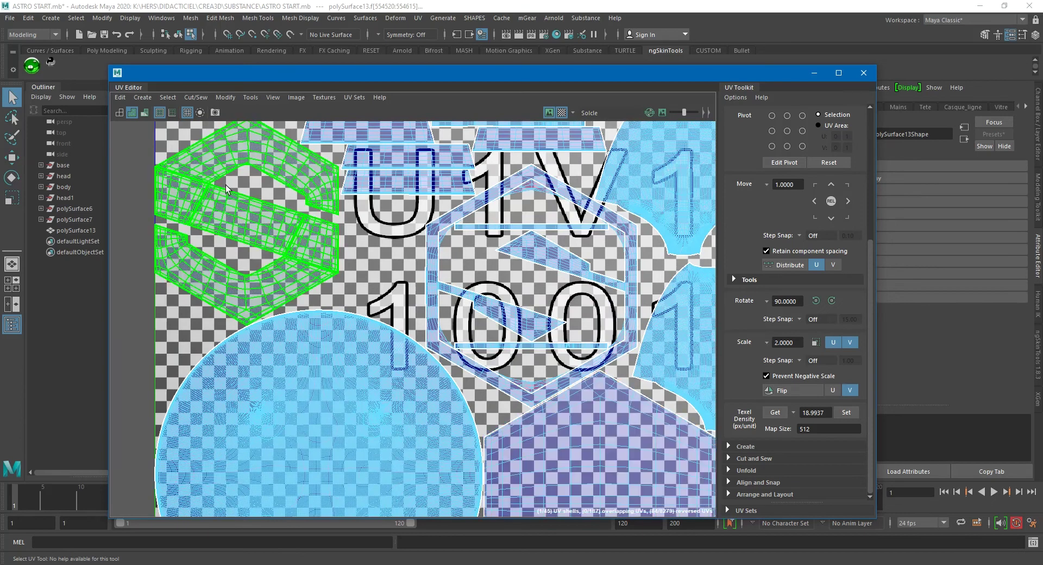
{"action": "left_click", "coordinate": [281, 246]}
{"action": "middle_click_drag", "start_coordinate": [299, 261], "coordinate": [350, 348], "text": "alt"}
{"action": "left_click", "coordinate": [601, 352]}
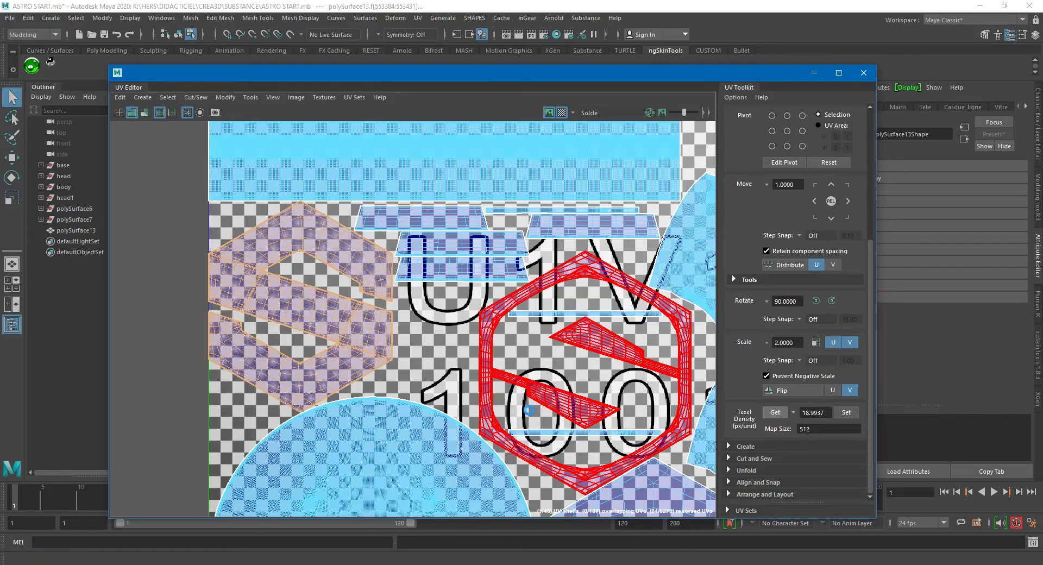
{"action": "left_click", "coordinate": [775, 412]}
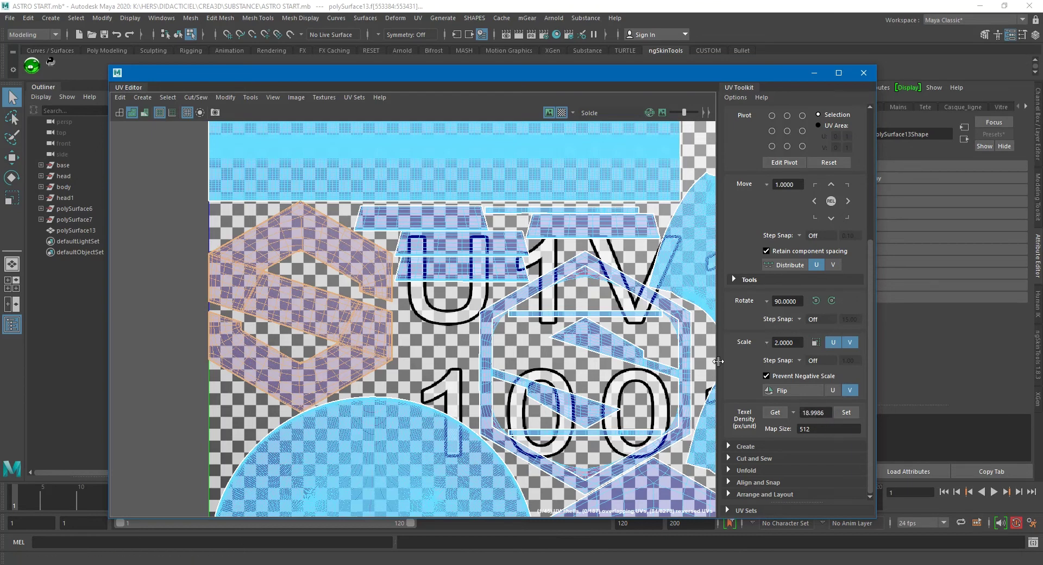
Step: Review the shirt shells, close the UV Editor, and select the combined character mesh
{"action": "middle_click_drag", "start_coordinate": [609, 255], "coordinate": [462, 390], "text": "alt"}
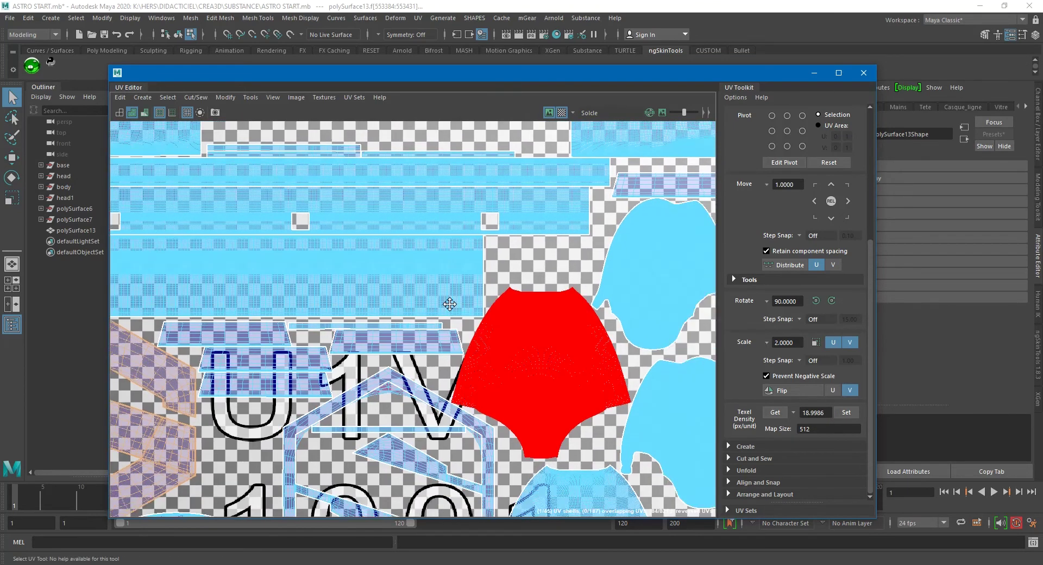
{"action": "middle_click_drag", "start_coordinate": [484, 328], "coordinate": [317, 217], "text": "alt"}
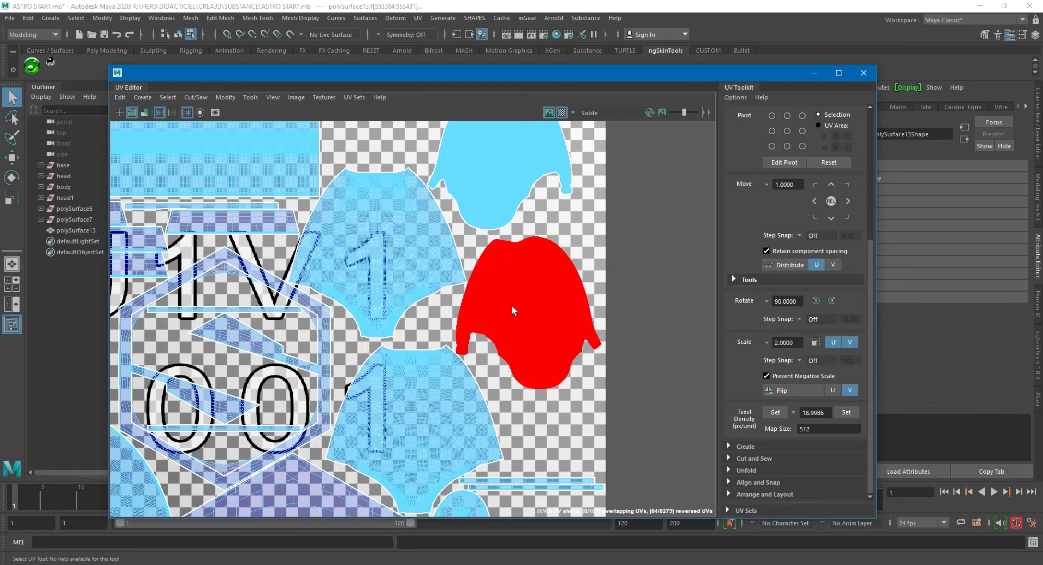
{"action": "scroll", "coordinate": [404, 326], "scroll_direction": "down", "scroll_amount": 2}
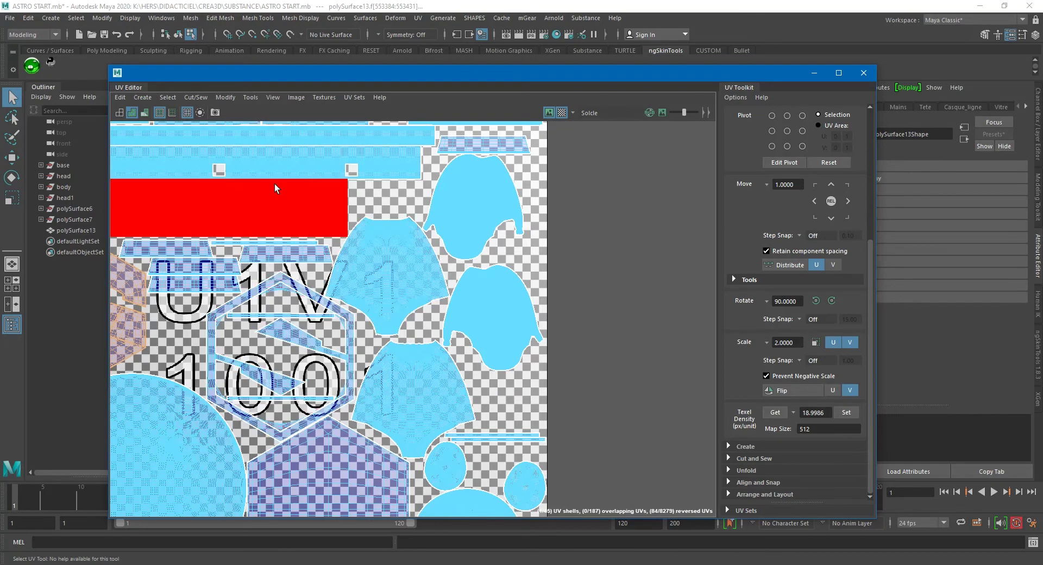
{"action": "scroll", "coordinate": [353, 268], "scroll_direction": "down", "scroll_amount": 2}
{"action": "scroll", "coordinate": [353, 266], "scroll_direction": "down", "scroll_amount": 1}
{"action": "scroll", "coordinate": [353, 266], "scroll_direction": "down", "scroll_amount": 2}
{"action": "middle_click_drag", "start_coordinate": [352, 267], "coordinate": [478, 260], "text": "alt"}
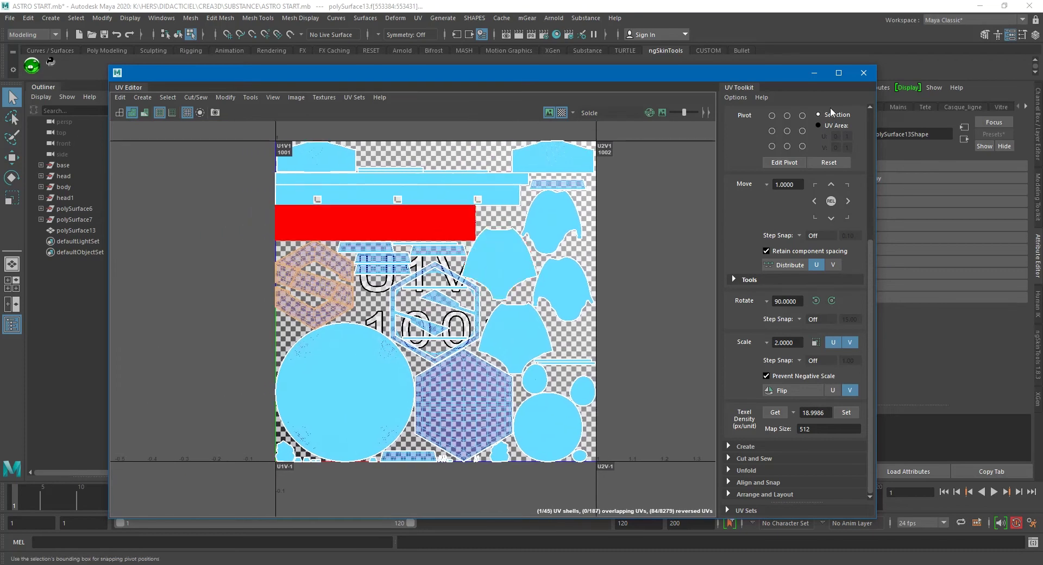
{"action": "left_click", "coordinate": [864, 73]}
{"action": "right_click_drag", "start_coordinate": [549, 158], "coordinate": [549, 162]}
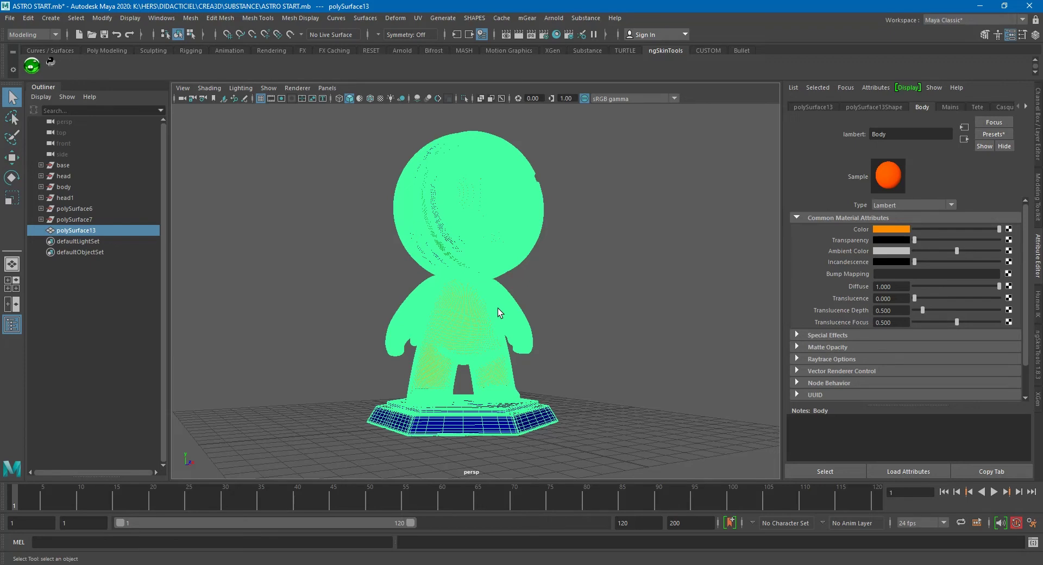
{"action": "key", "text": "3"}
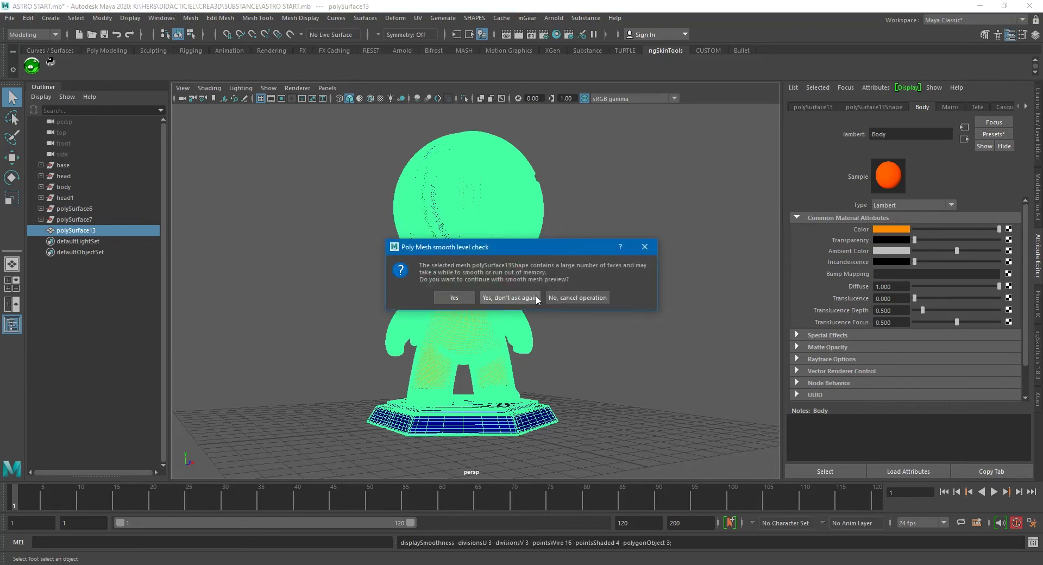
{"action": "left_click", "coordinate": [645, 247]}
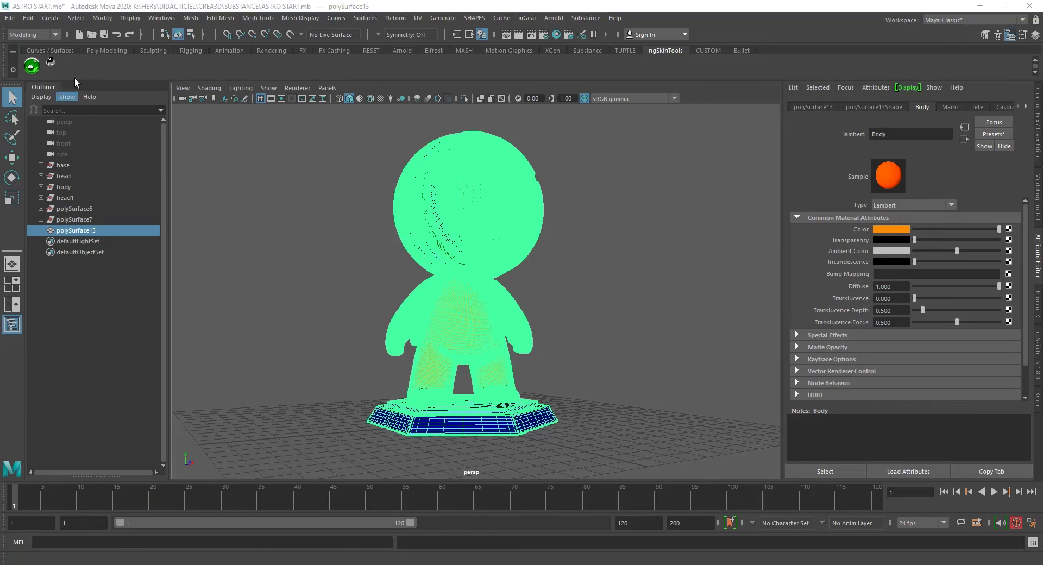
Step: Export the selected mesh as FBX file ASTRO into K:\HERS\DIDACTICIEL\CREA3D\SUBSTANCE, dismissing the warnings
{"action": "left_click", "coordinate": [8, 18]}
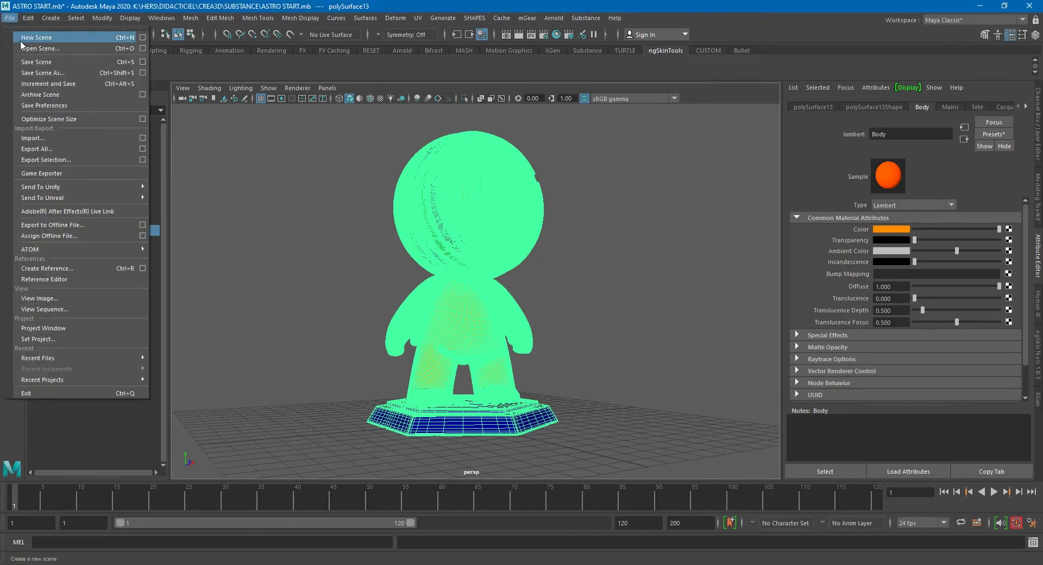
{"action": "left_click", "coordinate": [80, 158]}
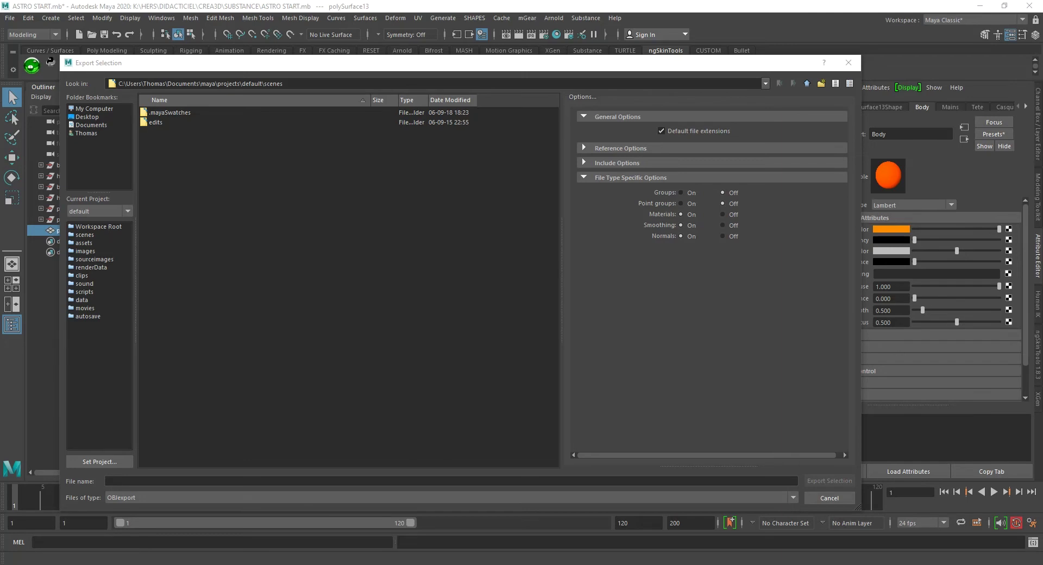
{"action": "type", "text": "K:\\HERS\\DIDACTICIEL\\CREA3D\\SUBSTANCE"}
{"action": "key", "text": "Return"}
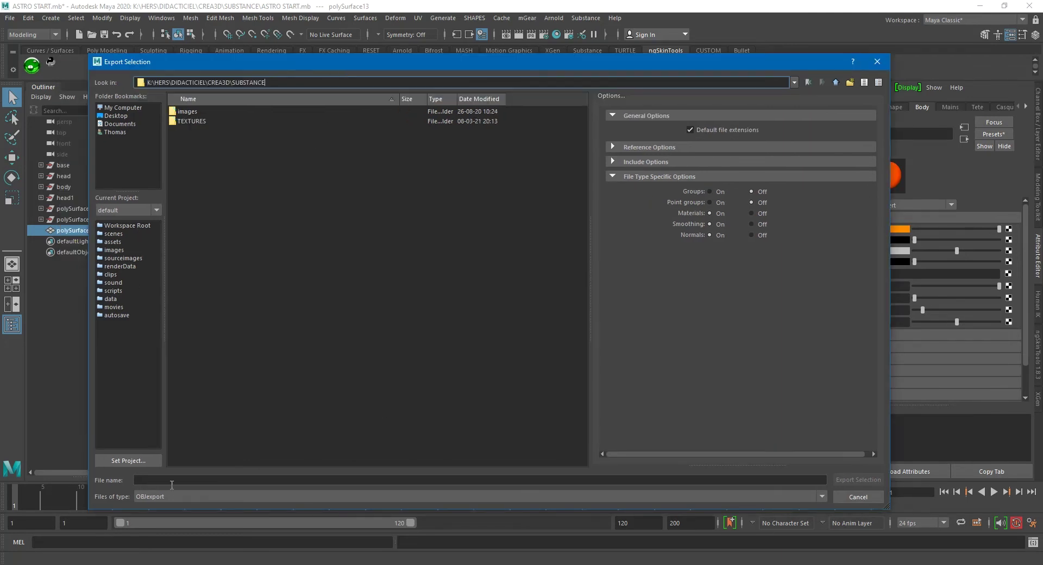
{"action": "left_click", "coordinate": [169, 497]}
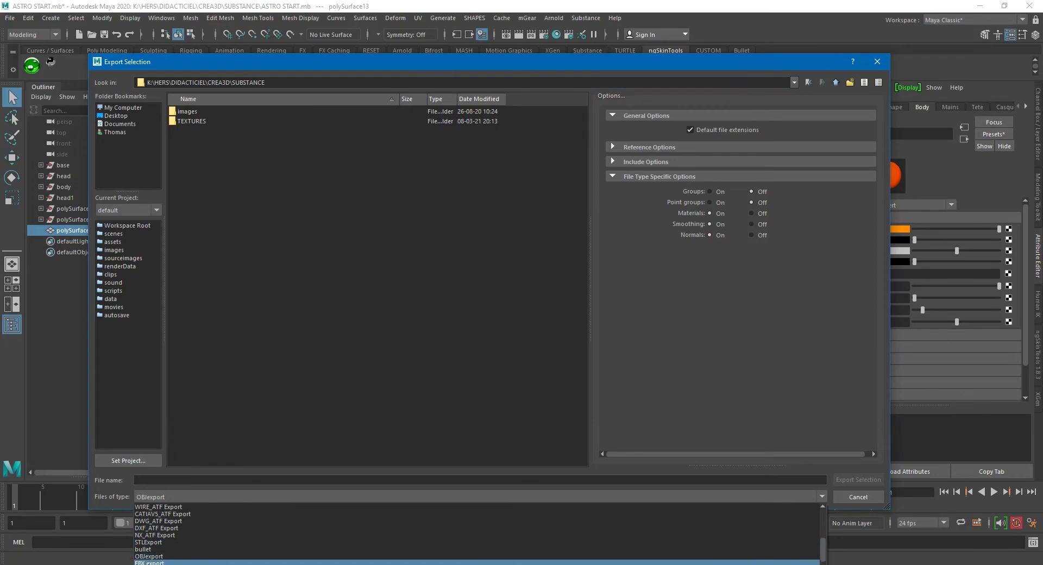
{"action": "left_click", "coordinate": [163, 562]}
{"action": "type", "text": "A"}
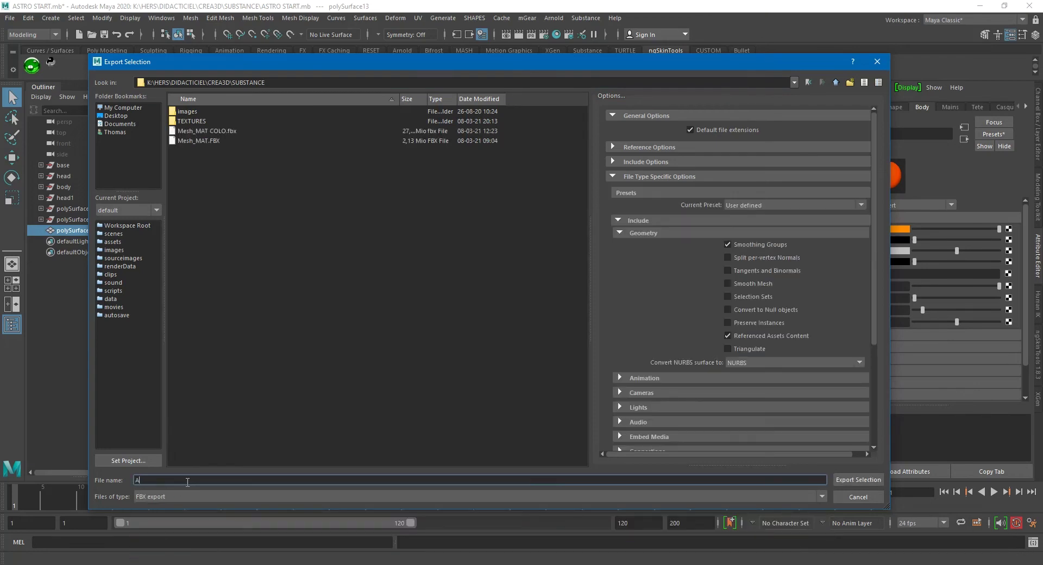
{"action": "type", "text": "STRO"}
{"action": "left_click", "coordinate": [864, 480]}
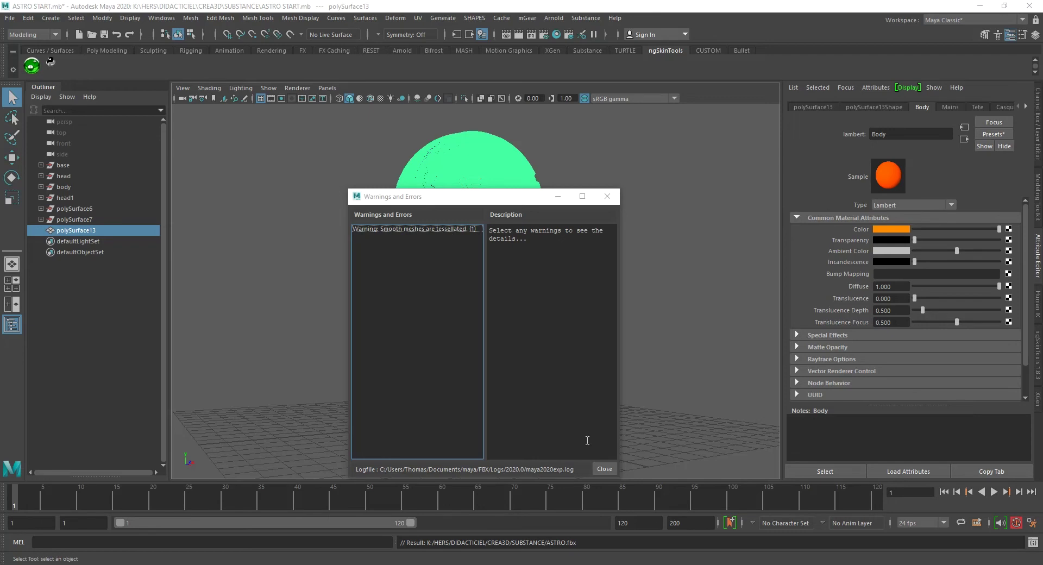
{"action": "left_click", "coordinate": [605, 469]}
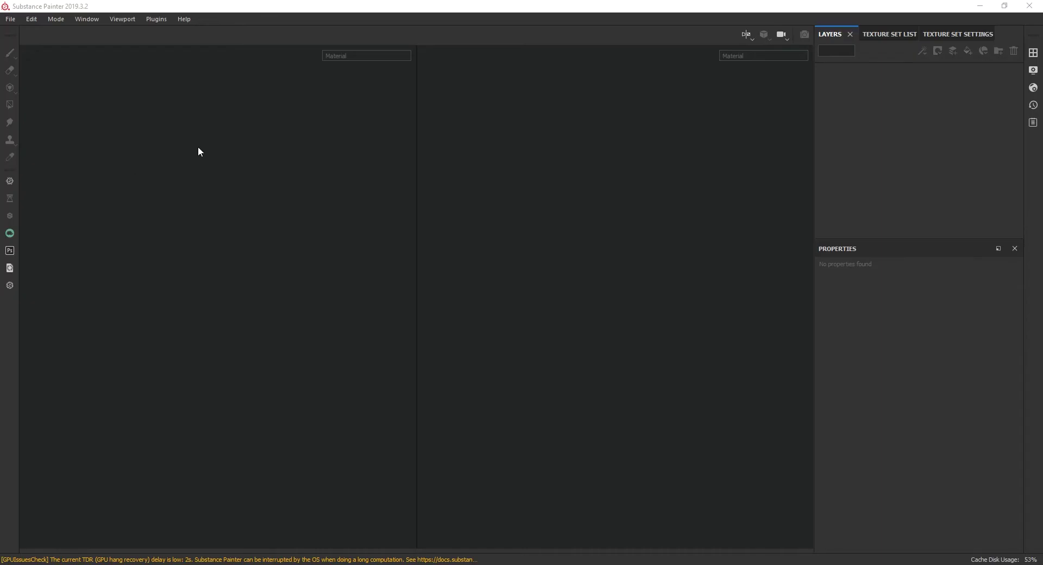
Step: Start a new project using ASTRO.fbx as the mesh
{"action": "left_click", "coordinate": [10, 19]}
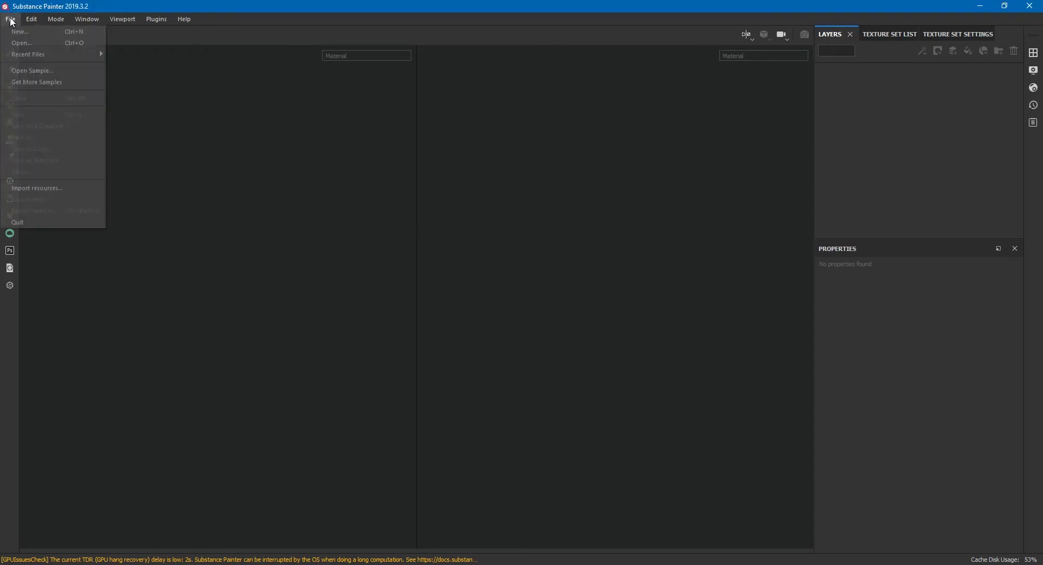
{"action": "left_click", "coordinate": [16, 31]}
{"action": "left_click", "coordinate": [640, 175]}
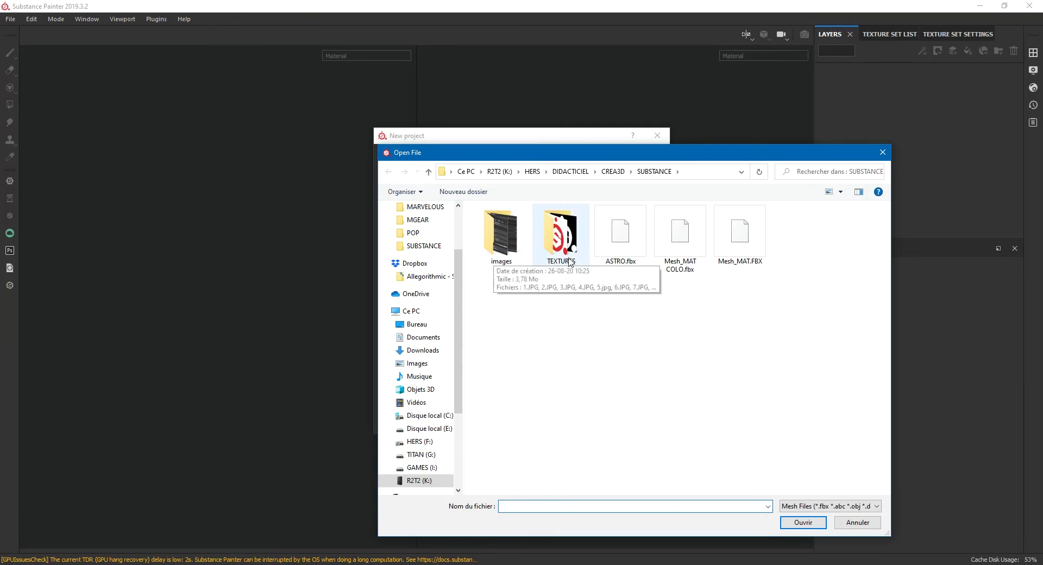
{"action": "left_click", "coordinate": [618, 250]}
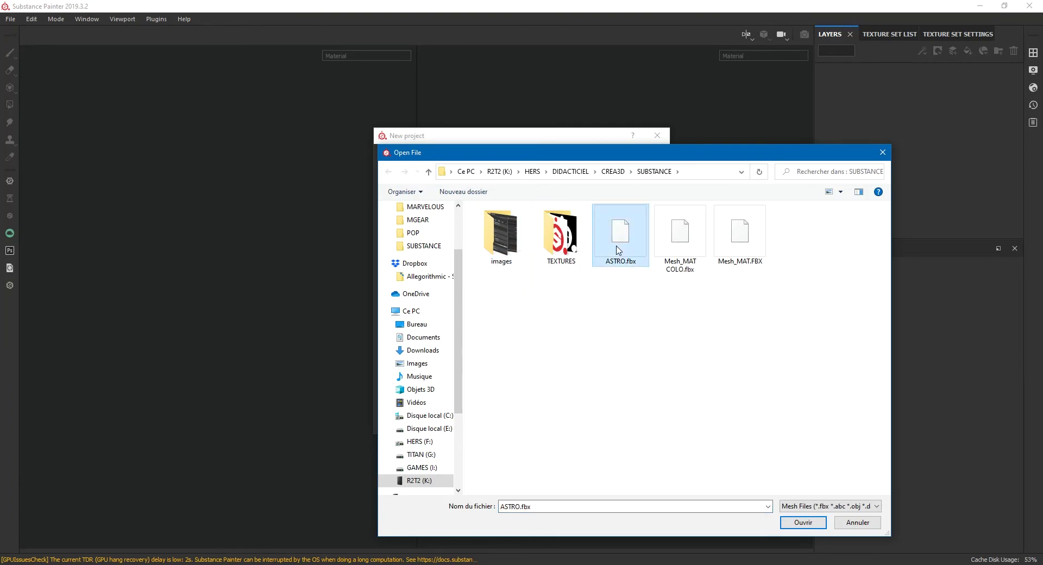
{"action": "left_click", "coordinate": [679, 249]}
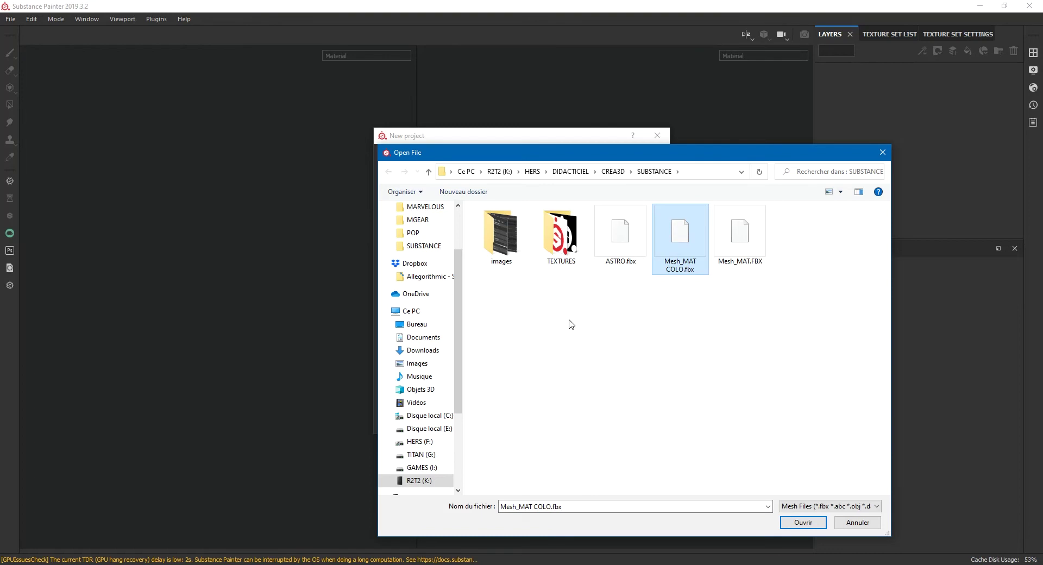
{"action": "double_click", "coordinate": [618, 247]}
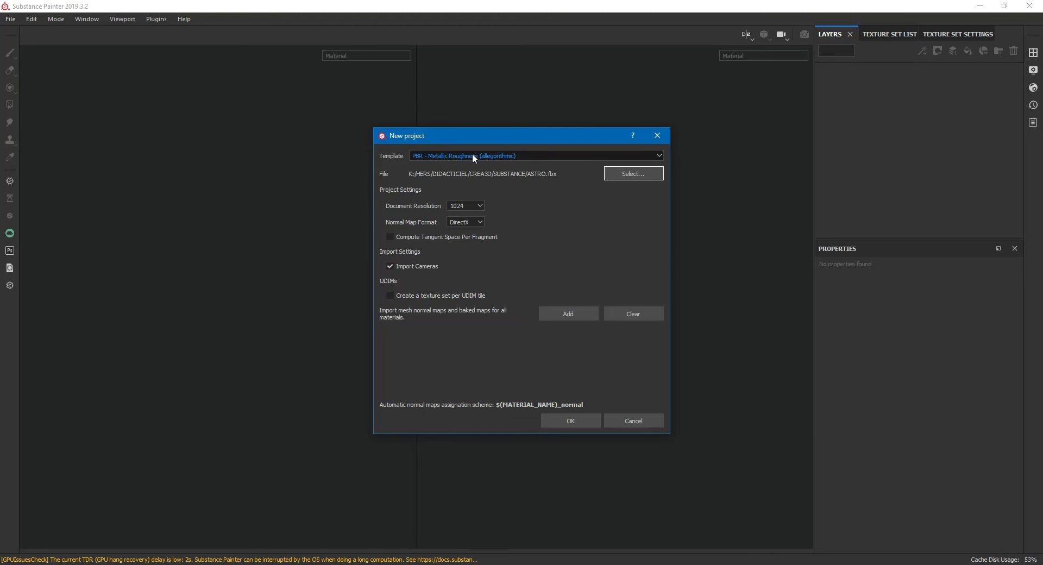
Step: Set the document resolution to 2048 and create the project
{"action": "left_click", "coordinate": [462, 202]}
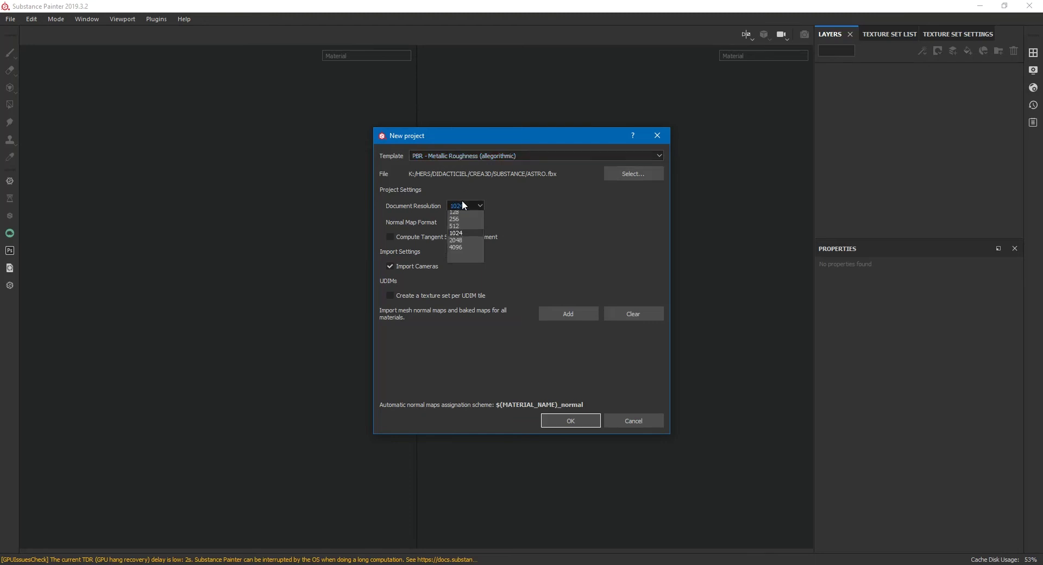
{"action": "left_click", "coordinate": [464, 239]}
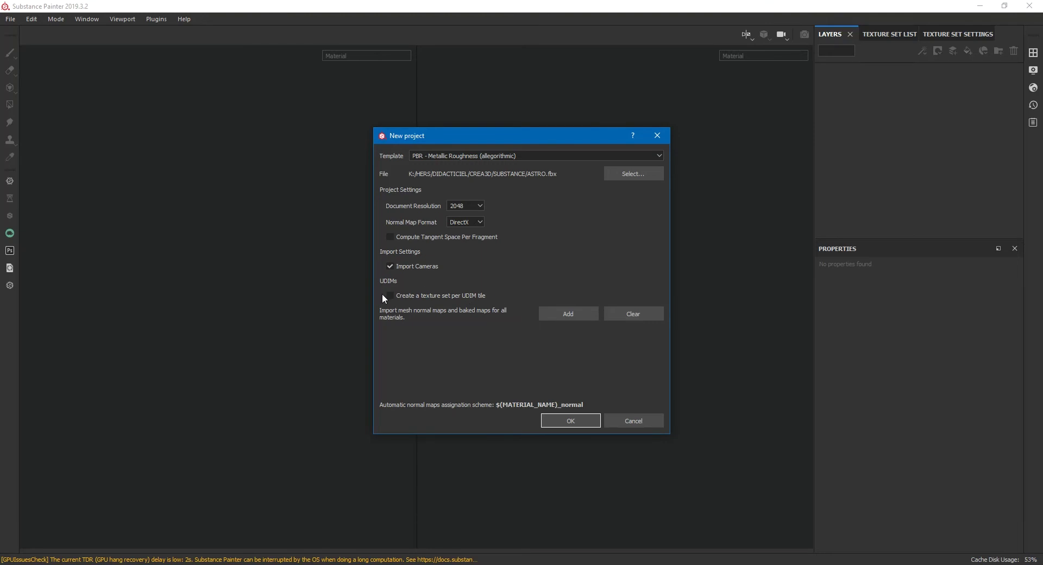
{"action": "left_click", "coordinate": [567, 416]}
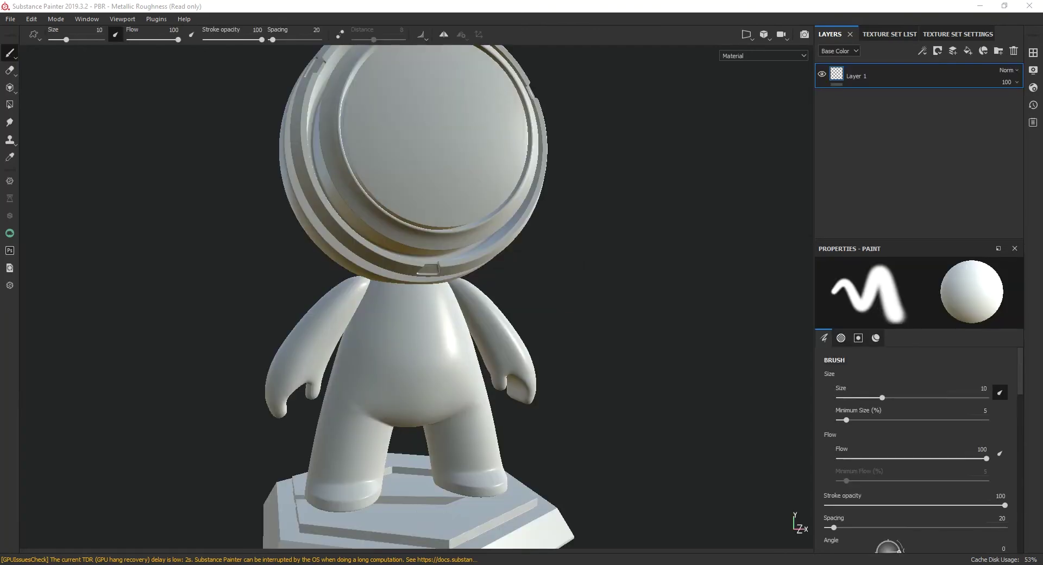
{"action": "mouse_move", "coordinate": [606, 195]}
{"action": "left_mouse_down", "text": "alt"}
{"action": "mouse_move", "coordinate": [595, 237]}
{"action": "mouse_move", "coordinate": [625, 216]}
{"action": "left_mouse_up", "text": "alt"}
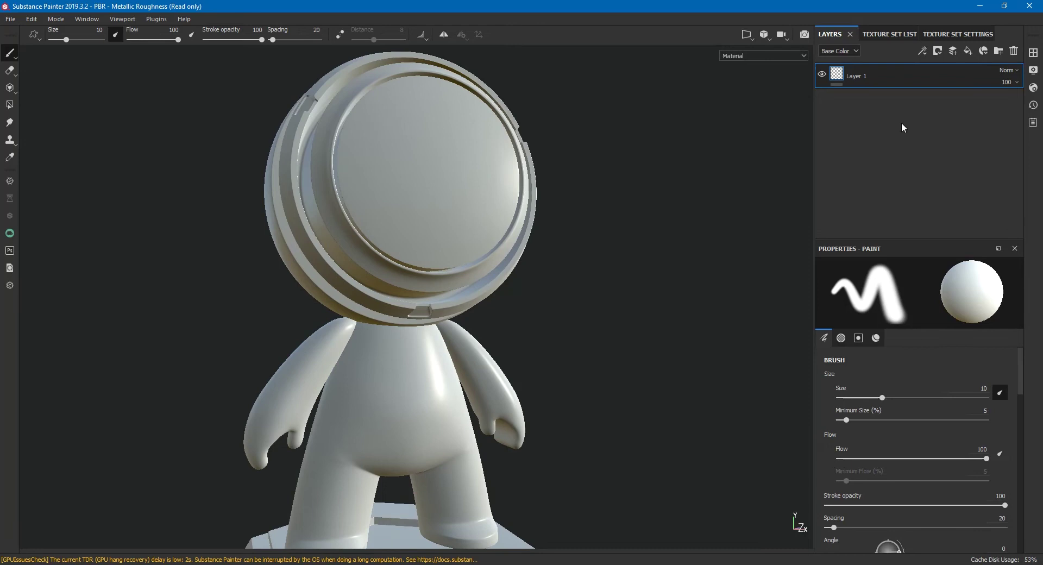
Step: Check the texture set list and layers, then view the Body texture set settings at 2048
{"action": "left_click", "coordinate": [894, 34]}
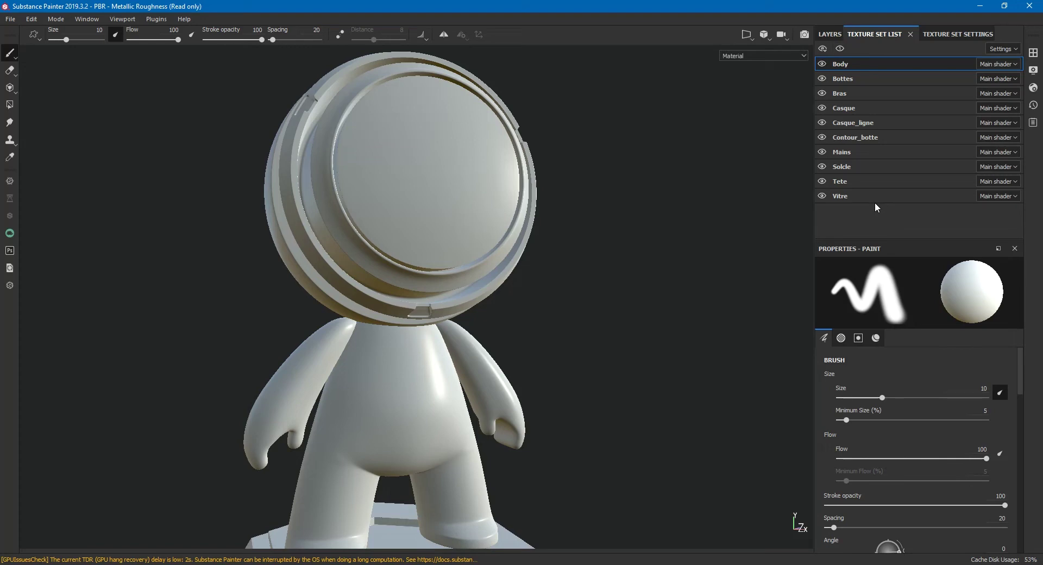
{"action": "left_click", "coordinate": [960, 35]}
{"action": "double_click", "coordinate": [841, 53]}
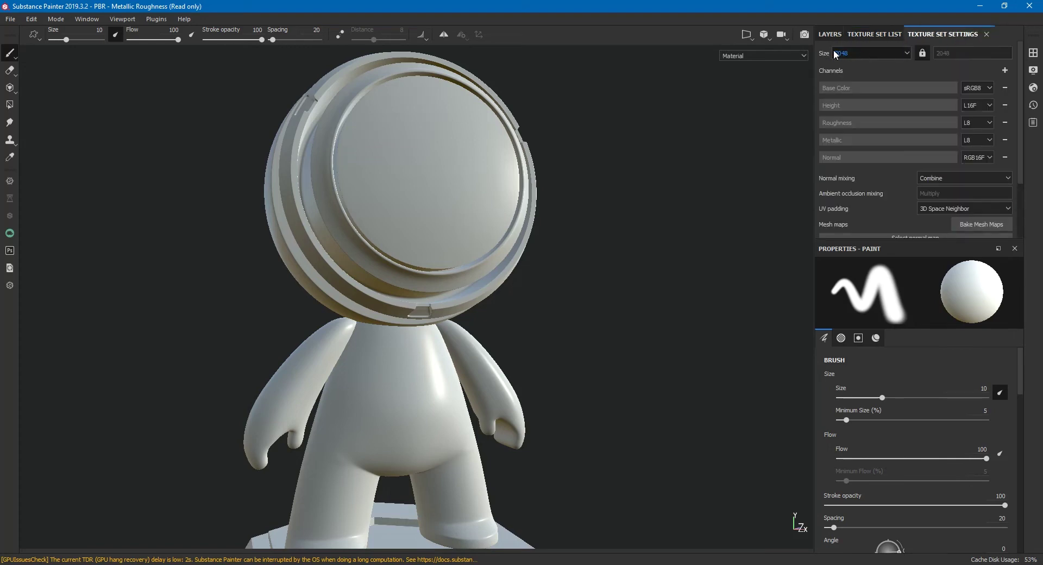
{"action": "left_click", "coordinate": [826, 34]}
{"action": "left_click", "coordinate": [944, 32]}
{"action": "left_click", "coordinate": [836, 36]}
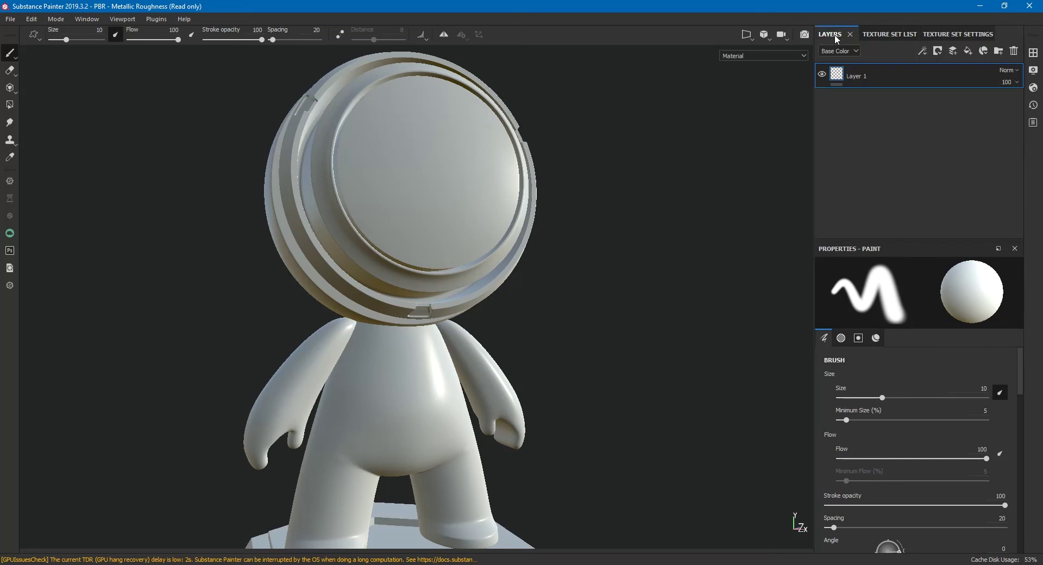
{"action": "mouse_move", "coordinate": [694, 263]}
{"action": "left_mouse_down", "text": "alt"}
{"action": "mouse_move", "coordinate": [745, 217]}
{"action": "mouse_move", "coordinate": [544, 186]}
{"action": "mouse_move", "coordinate": [633, 205]}
{"action": "mouse_move", "coordinate": [652, 221]}
{"action": "left_mouse_up", "text": "alt"}
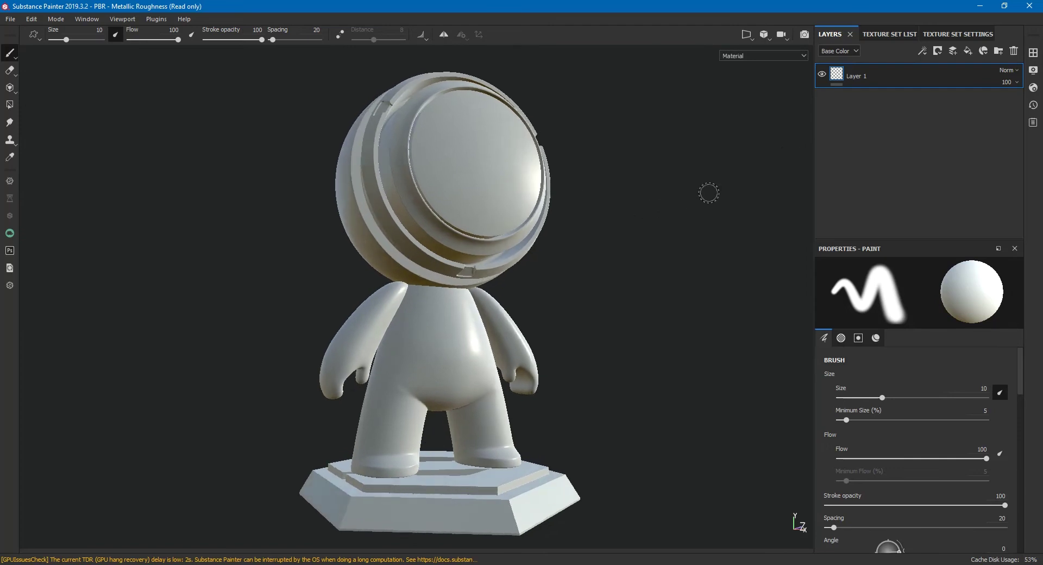
{"action": "left_click", "coordinate": [956, 34]}
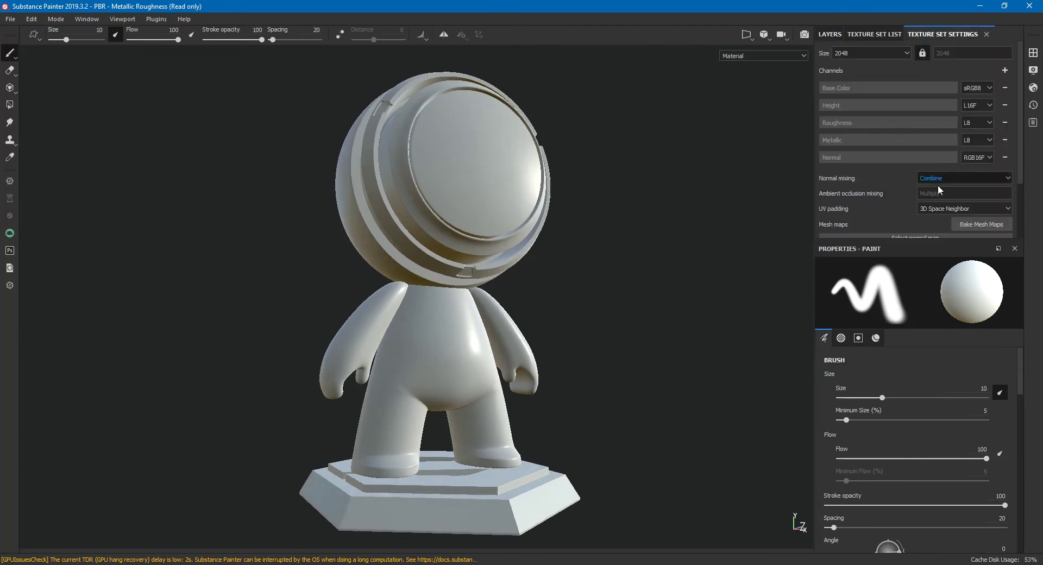
{"action": "scroll", "coordinate": [886, 152], "scroll_direction": "down", "scroll_amount": 1}
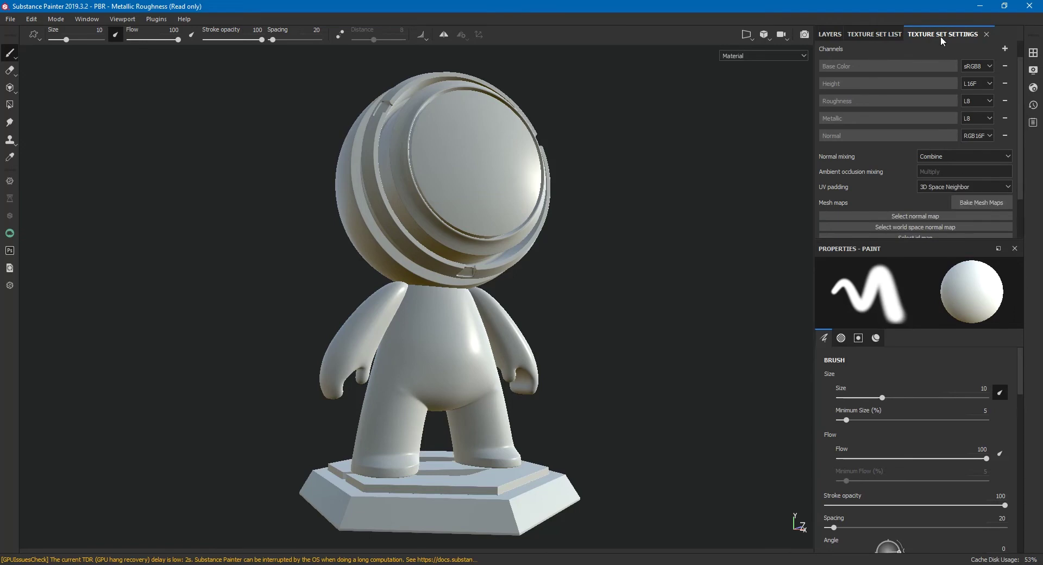
Step: Bake mesh maps for all texture sets at 2048 output size, excluding the ID map
{"action": "left_click", "coordinate": [975, 204]}
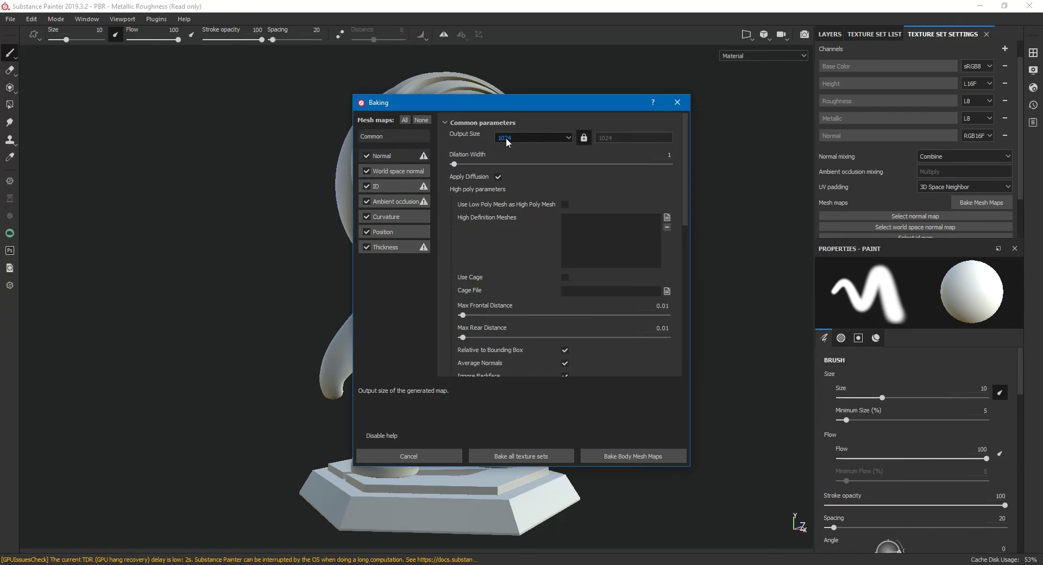
{"action": "left_click", "coordinate": [506, 138]}
{"action": "left_click", "coordinate": [510, 189]}
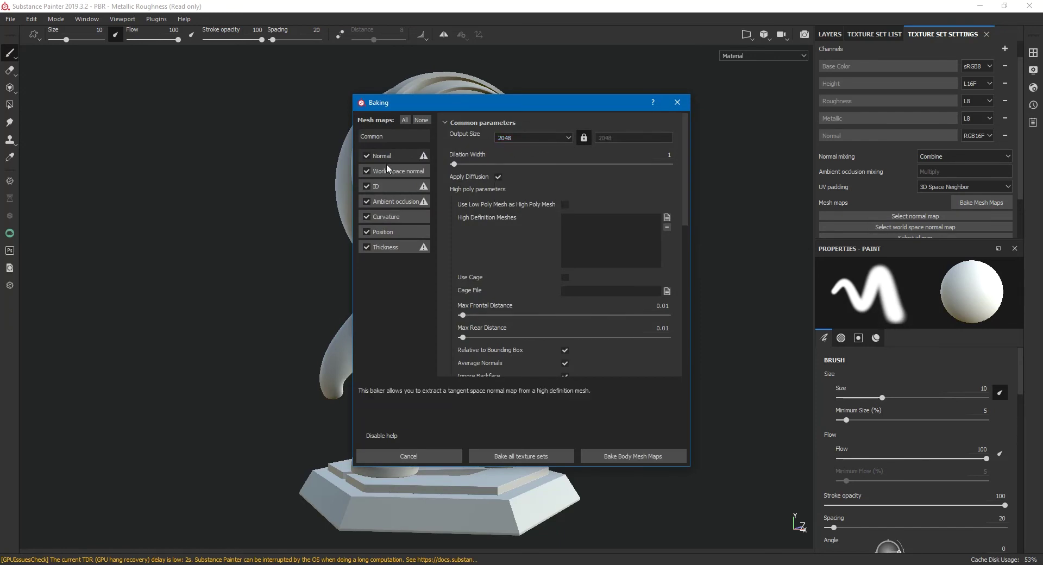
{"action": "left_click", "coordinate": [366, 187]}
{"action": "left_click", "coordinate": [541, 461]}
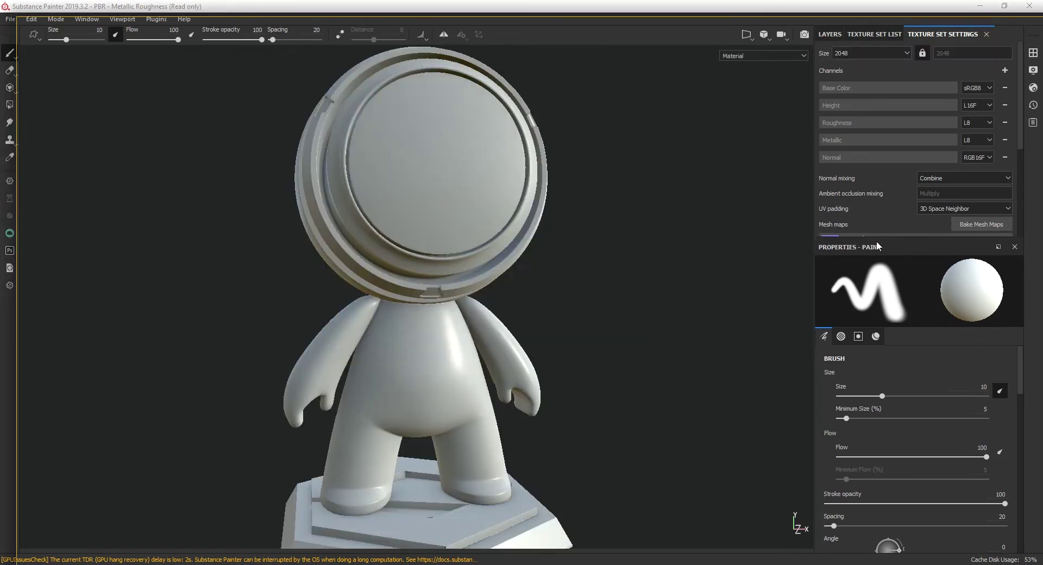
Step: Review the baked mesh maps, show the layer stack with Layer 1, and orbit the astronaut
{"action": "scroll", "coordinate": [886, 202], "scroll_direction": "down", "scroll_amount": 1}
{"action": "scroll", "coordinate": [885, 202], "scroll_direction": "down", "scroll_amount": 2}
{"action": "scroll", "coordinate": [886, 202], "scroll_direction": "down", "scroll_amount": 1}
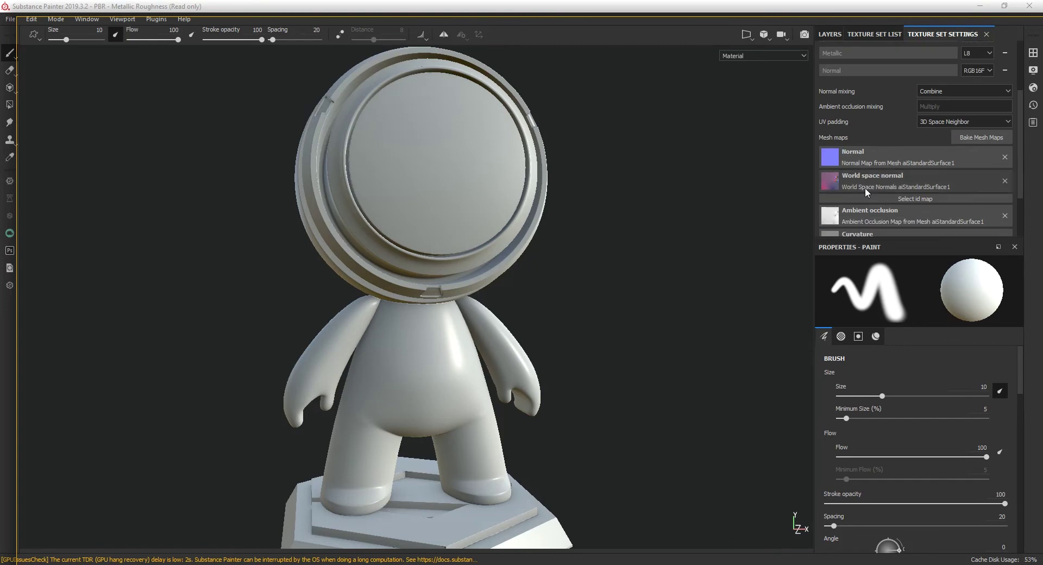
{"action": "scroll", "coordinate": [876, 196], "scroll_direction": "down", "scroll_amount": 1}
{"action": "scroll", "coordinate": [875, 196], "scroll_direction": "down", "scroll_amount": 1}
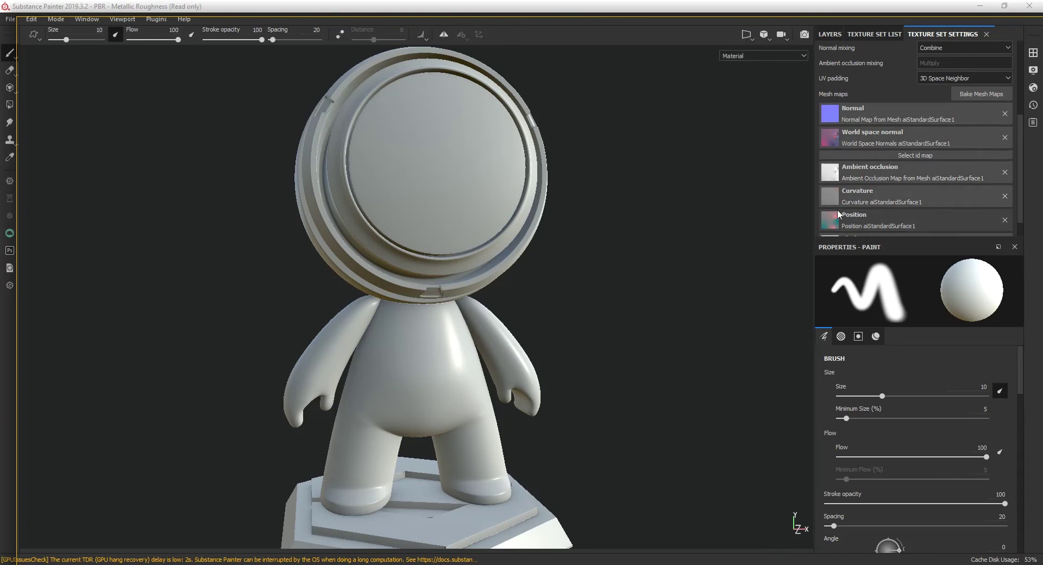
{"action": "left_click", "coordinate": [869, 35]}
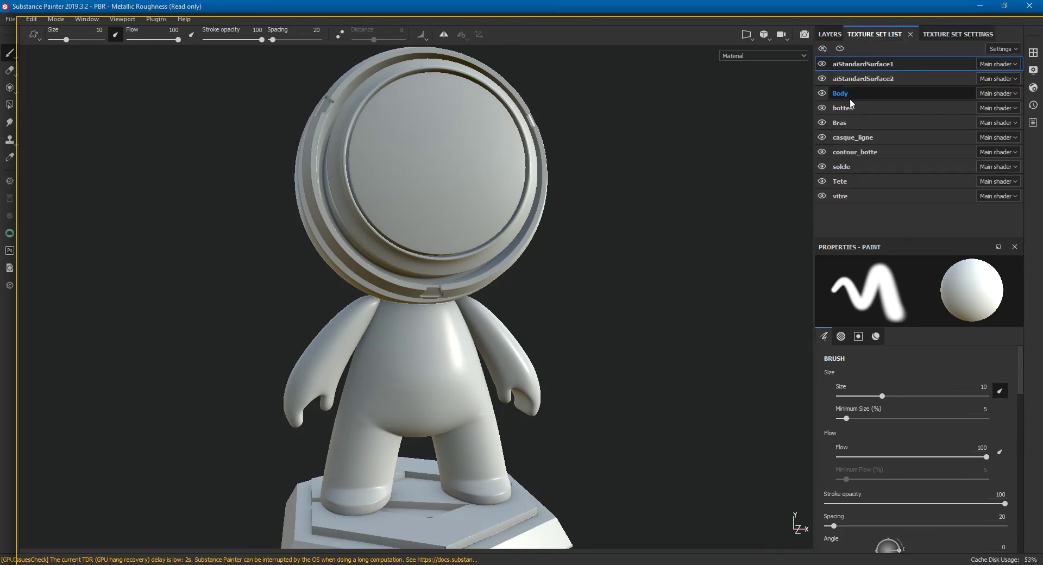
{"action": "left_click", "coordinate": [830, 34]}
{"action": "mouse_move", "coordinate": [705, 267]}
{"action": "left_mouse_down", "text": "alt"}
{"action": "mouse_move", "coordinate": [671, 284]}
{"action": "mouse_move", "coordinate": [691, 272]}
{"action": "mouse_move", "coordinate": [514, 263]}
{"action": "mouse_move", "coordinate": [565, 262]}
{"action": "left_mouse_up", "text": "alt"}
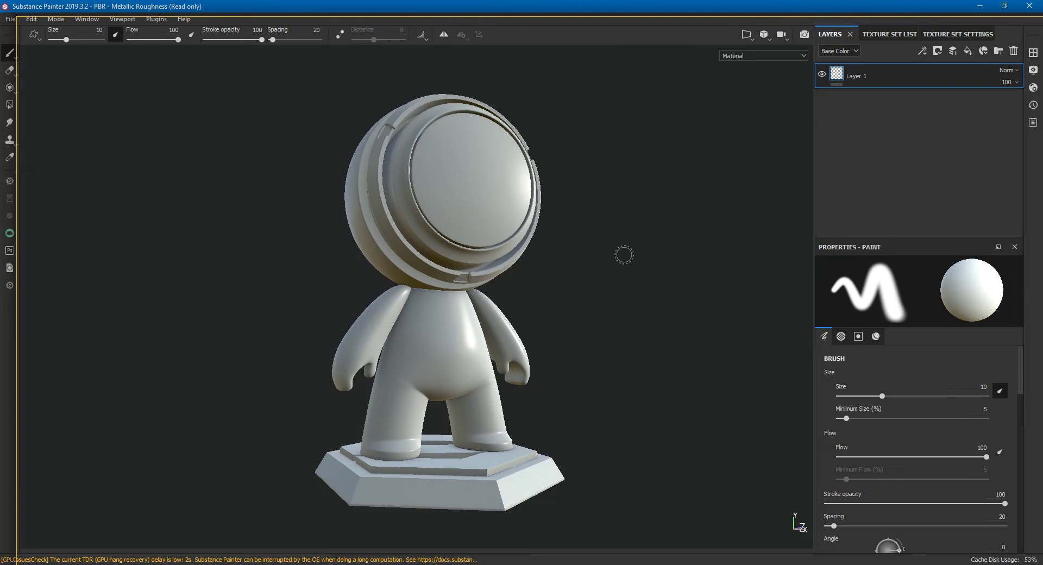
{"action": "right_click_drag", "start_coordinate": [634, 284], "coordinate": [699, 312], "text": "alt"}
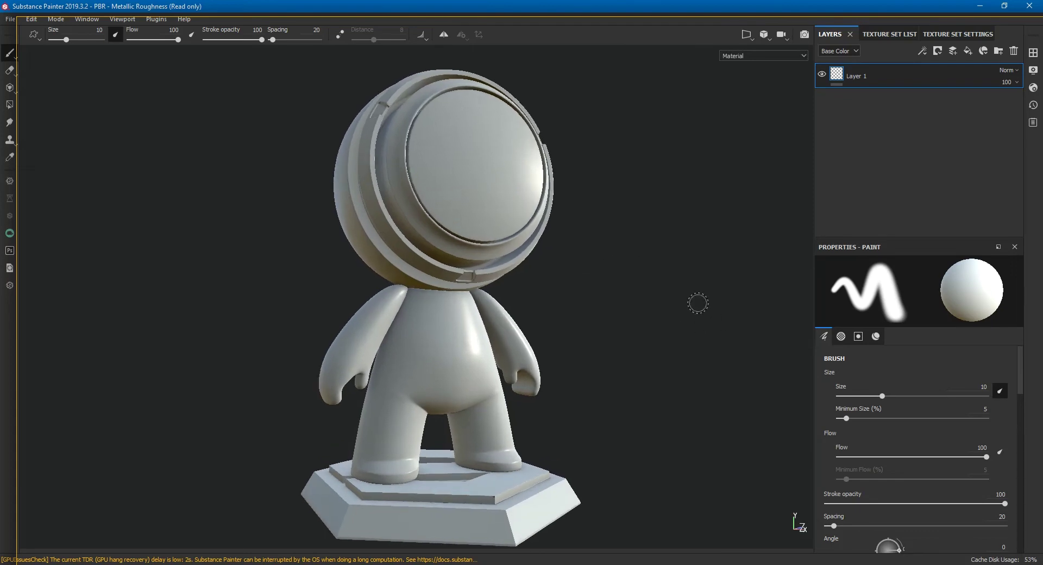
{"action": "left_click_drag", "start_coordinate": [645, 307], "coordinate": [669, 303], "text": "alt"}
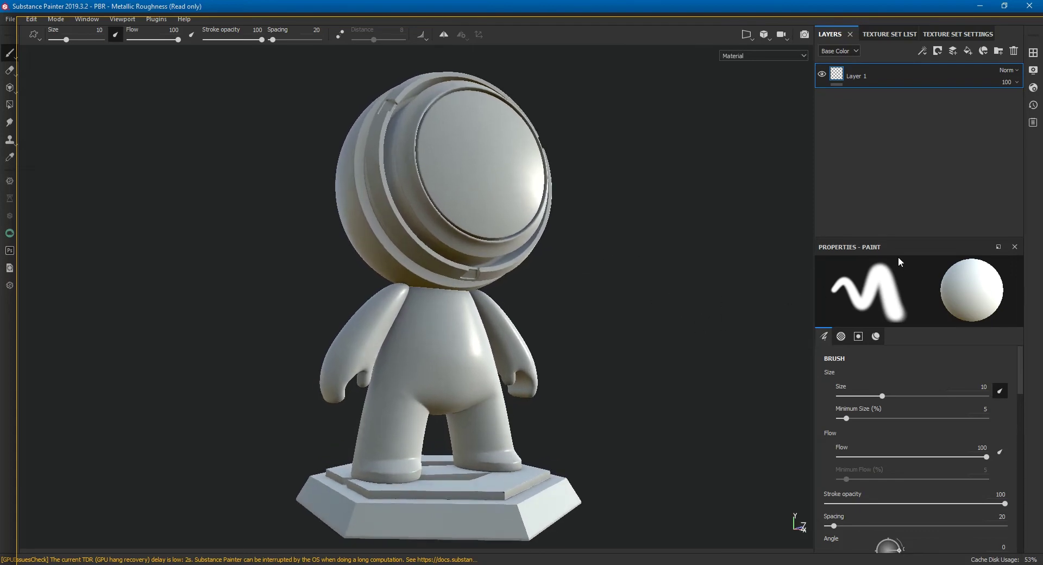
{"action": "left_click", "coordinate": [1035, 53]}
Step: Float the shelf on the left and drag Plastic PVC onto the astronaut's body as a fill
{"action": "left_click_drag", "start_coordinate": [778, 54], "coordinate": [48, 152]}
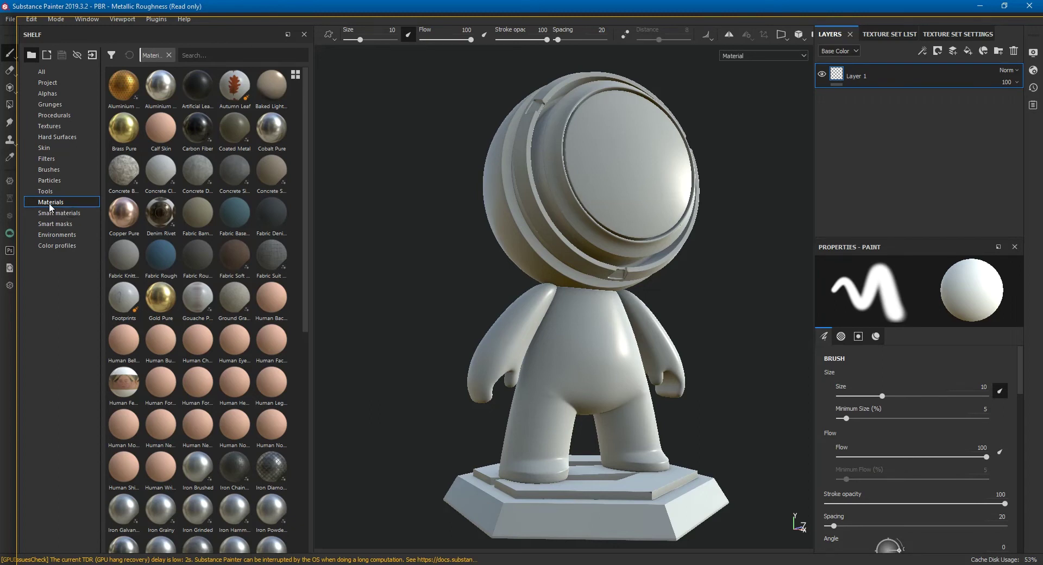
{"action": "scroll", "coordinate": [212, 258], "scroll_direction": "down", "scroll_amount": 5}
{"action": "scroll", "coordinate": [212, 259], "scroll_direction": "down", "scroll_amount": 2}
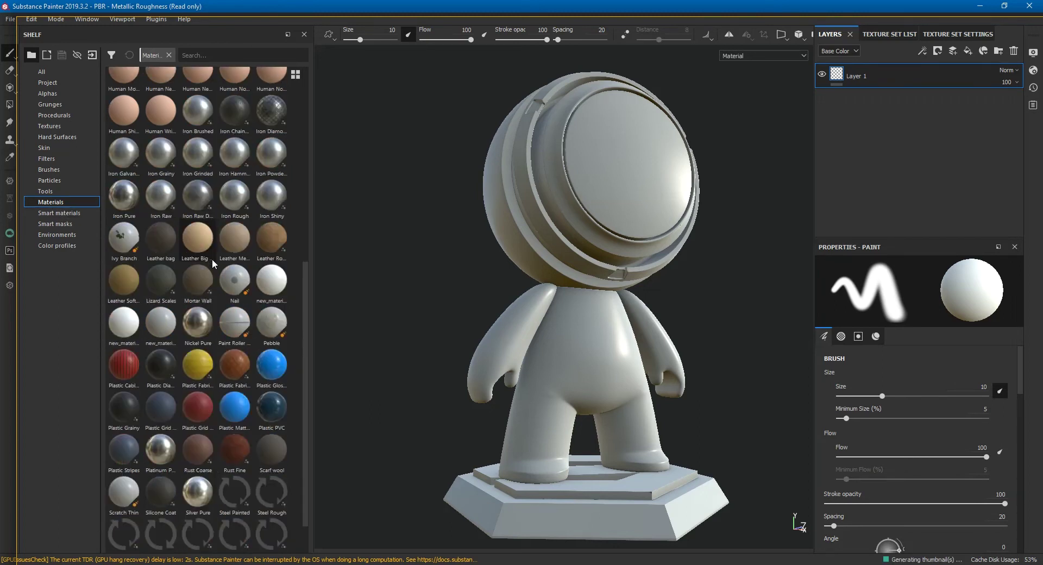
{"action": "left_click_drag", "start_coordinate": [274, 408], "coordinate": [585, 374]}
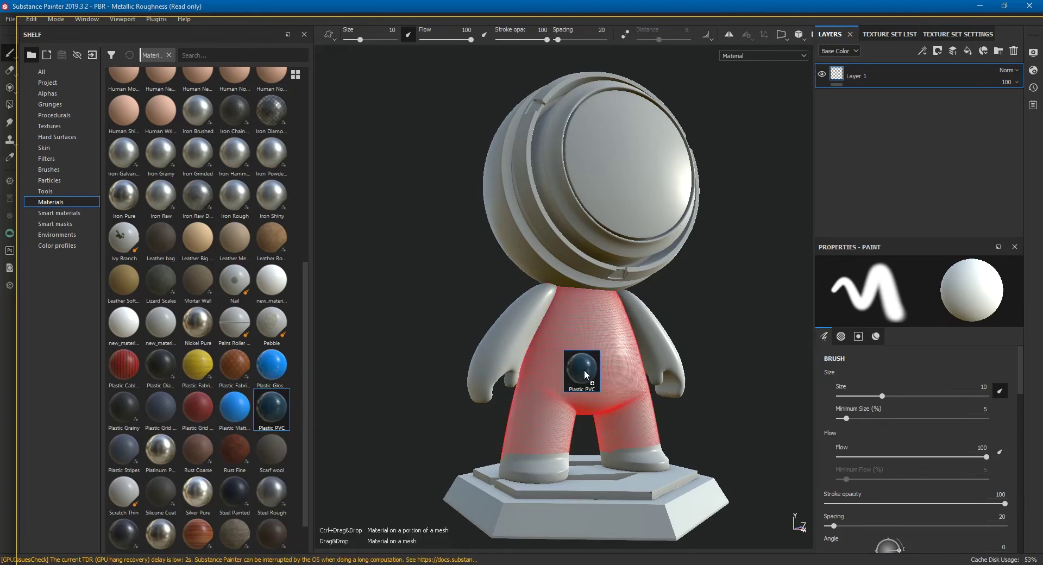
{"action": "mouse_move", "coordinate": [585, 374]}
{"action": "left_mouse_down"}
{"action": "mouse_move", "coordinate": [590, 403]}
{"action": "mouse_move", "coordinate": [679, 380]}
{"action": "left_mouse_up"}
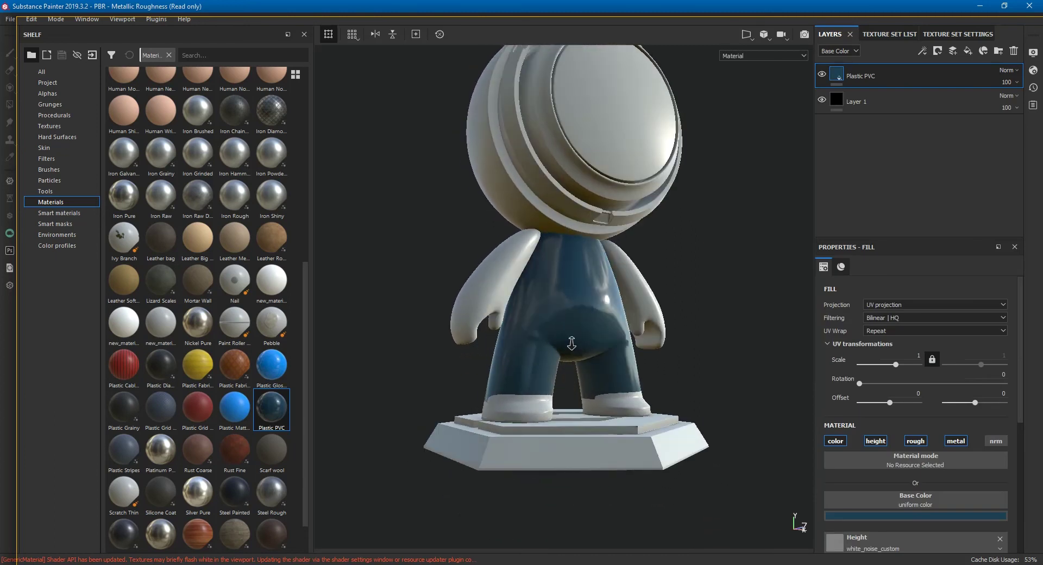
Step: Change the PVC base colour to a reddish orange, then darken it to deep burnt orange
{"action": "scroll", "coordinate": [709, 372], "scroll_direction": "up", "scroll_amount": 3}
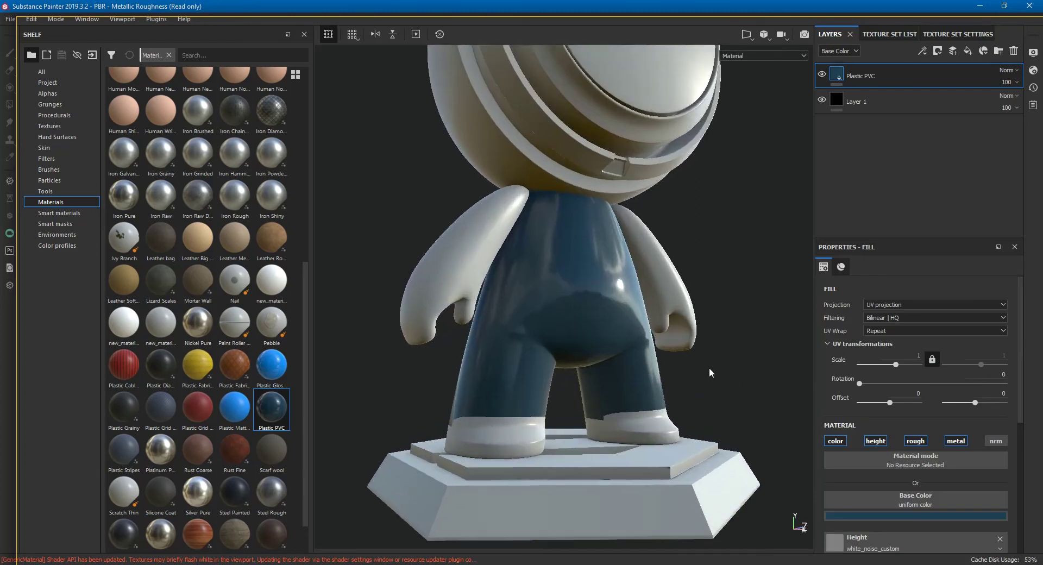
{"action": "left_click", "coordinate": [843, 517]}
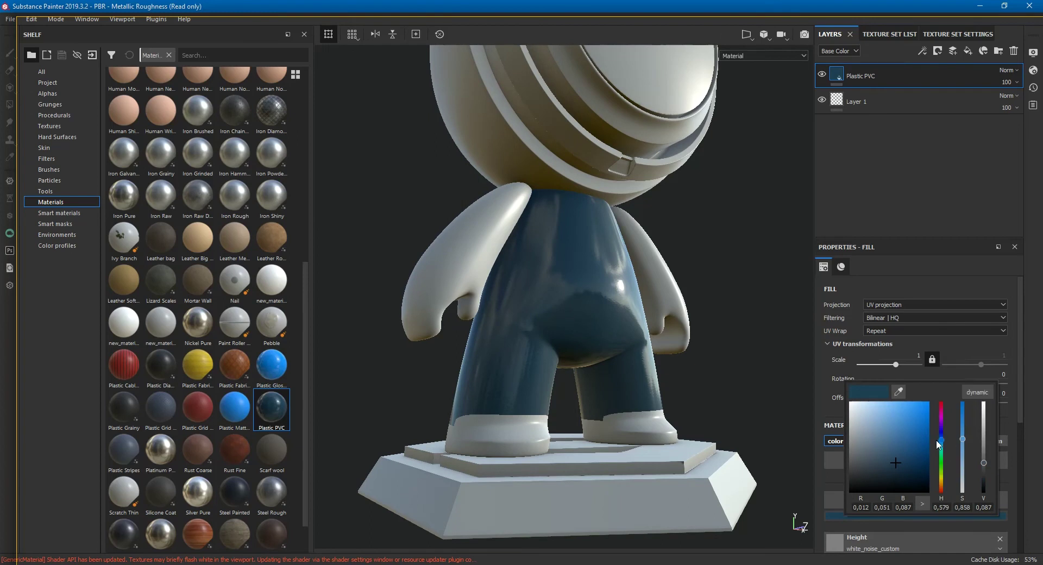
{"action": "left_click_drag", "start_coordinate": [940, 440], "coordinate": [941, 486]}
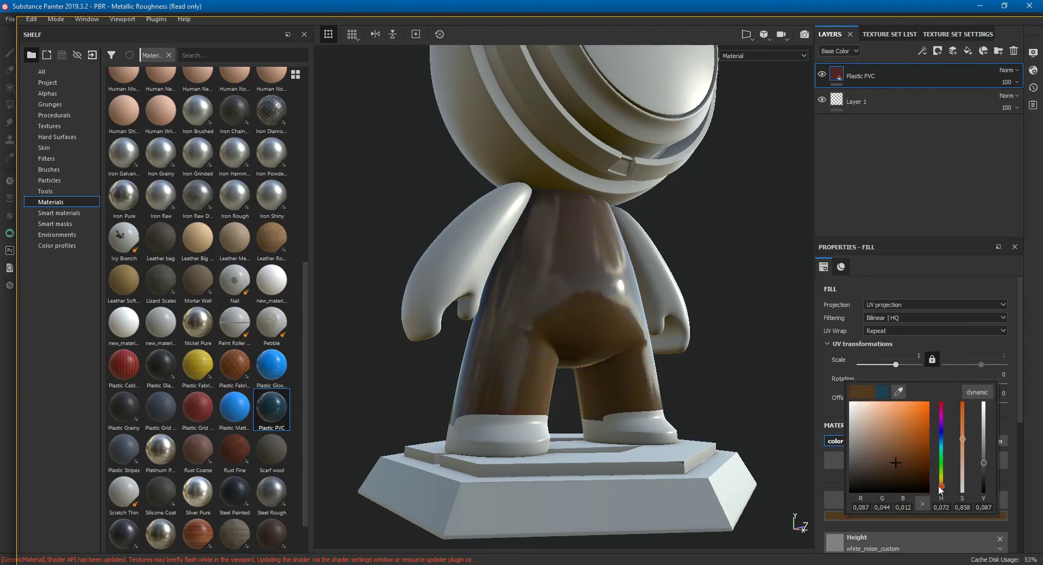
{"action": "left_click", "coordinate": [924, 441]}
{"action": "left_click_drag", "start_coordinate": [923, 441], "coordinate": [935, 413]}
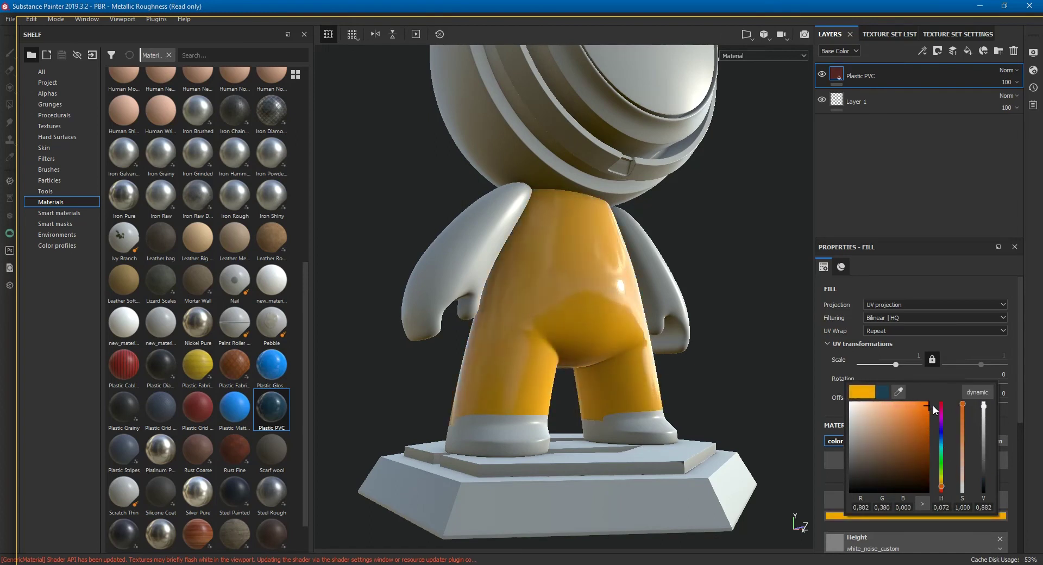
{"action": "left_click_drag", "start_coordinate": [940, 487], "coordinate": [942, 492]}
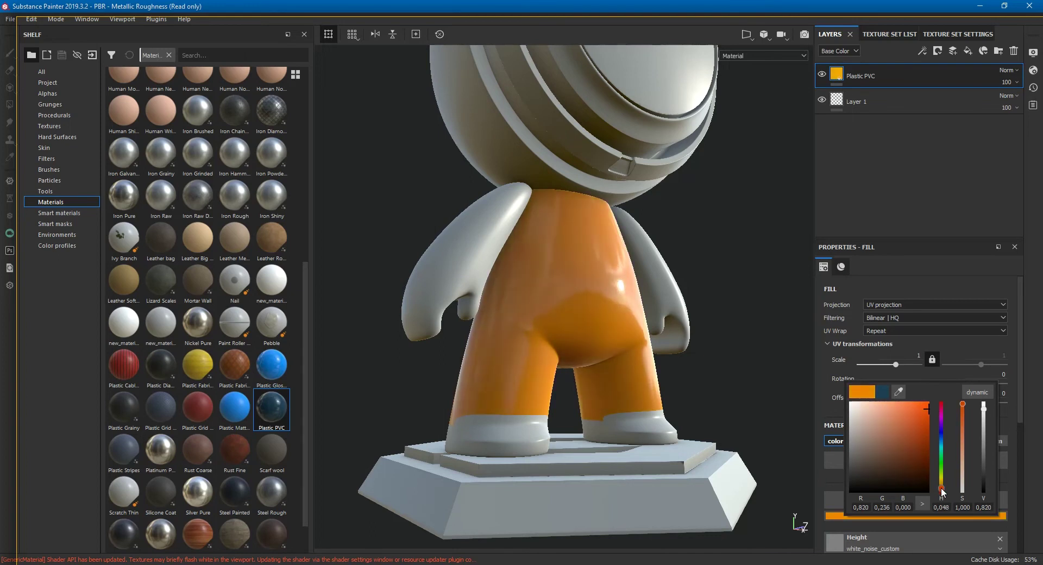
{"action": "mouse_move", "coordinate": [641, 413]}
{"action": "left_mouse_down", "text": "alt"}
{"action": "mouse_move", "coordinate": [602, 433]}
{"action": "mouse_move", "coordinate": [661, 437]}
{"action": "left_mouse_up", "text": "alt"}
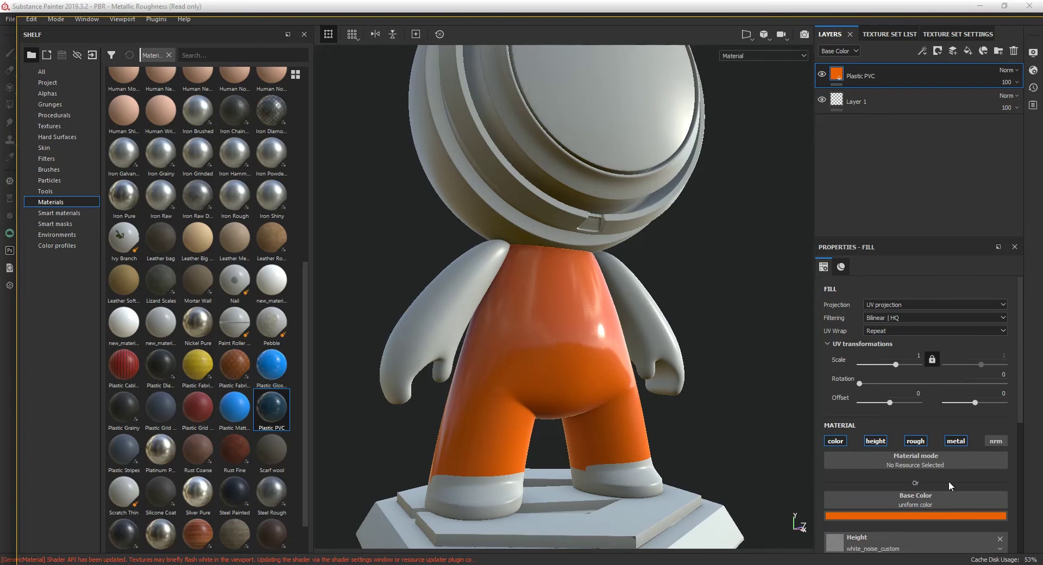
{"action": "left_click", "coordinate": [931, 515]}
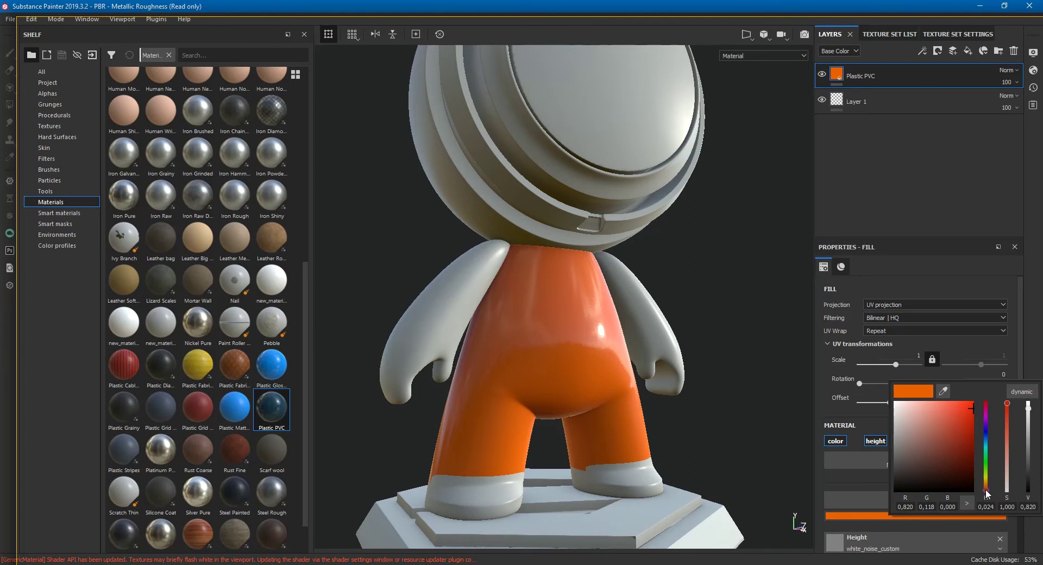
{"action": "mouse_move", "coordinate": [972, 414]}
{"action": "left_mouse_down"}
{"action": "mouse_move", "coordinate": [977, 428]}
{"action": "mouse_move", "coordinate": [979, 419]}
{"action": "left_mouse_up"}
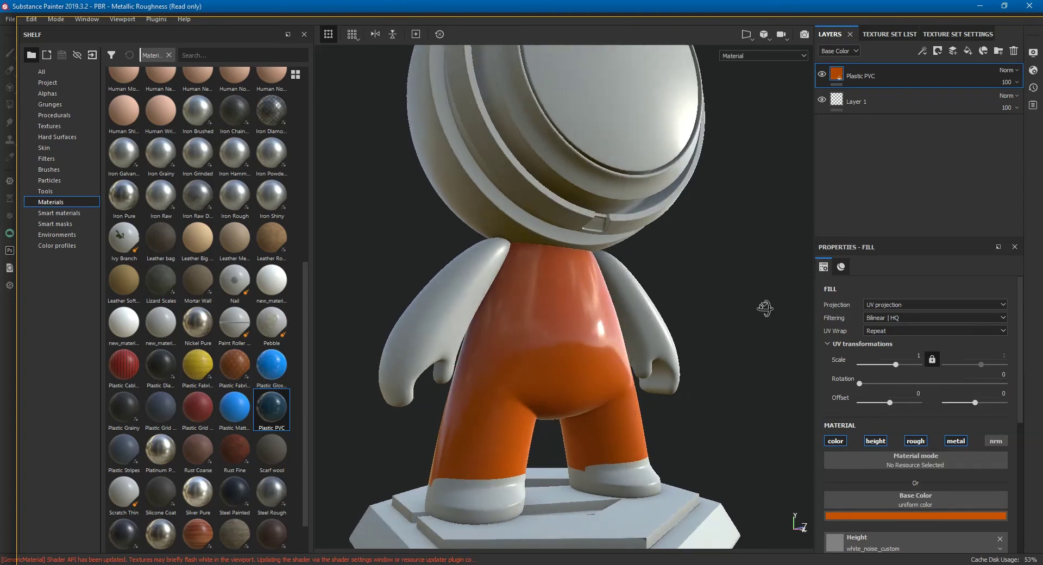
Step: Frame the model and copy the Plastic PVC layer
{"action": "key", "text": "f"}
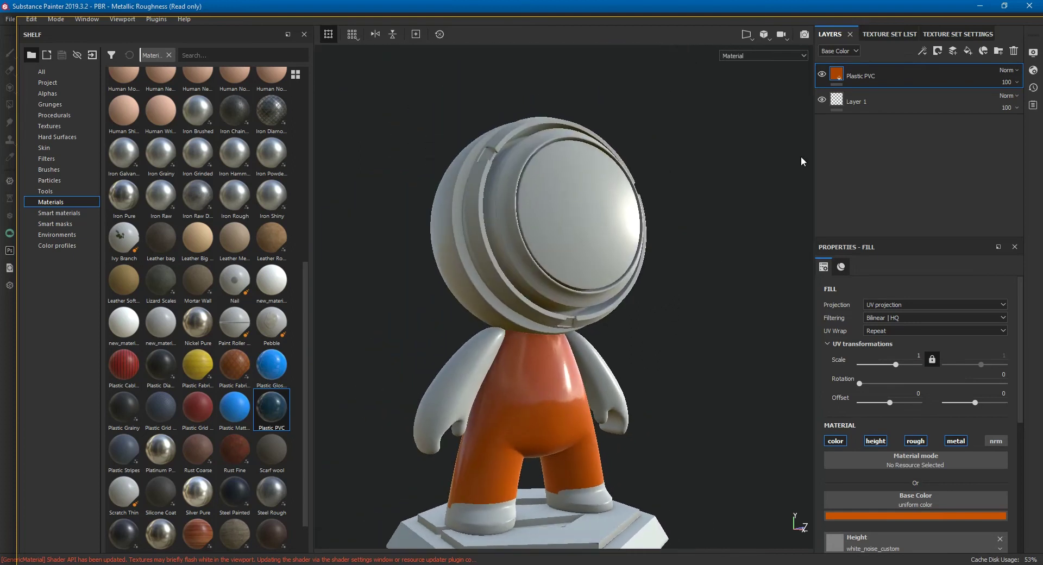
{"action": "right_click", "coordinate": [901, 70]}
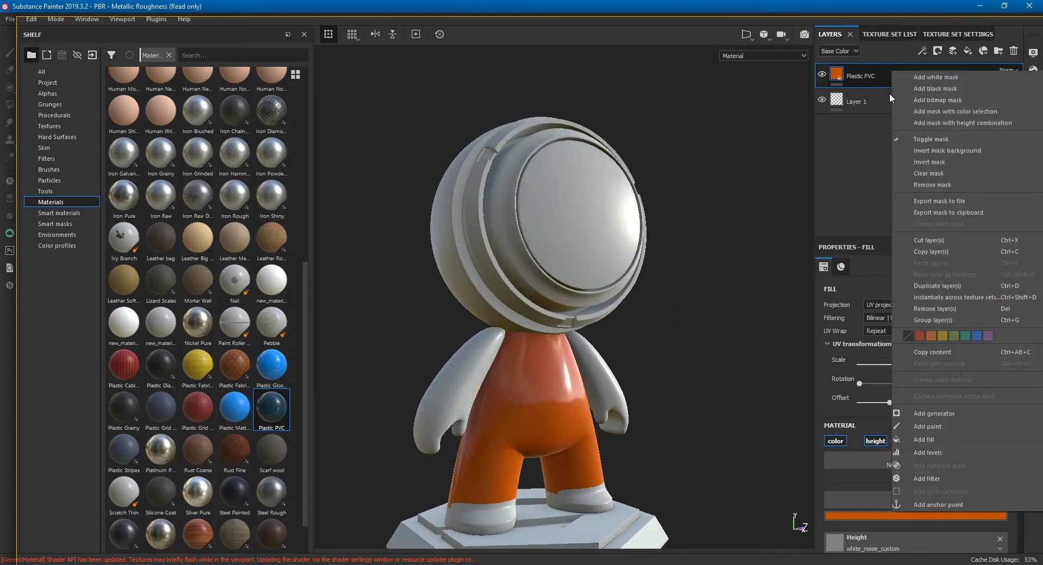
{"action": "left_click", "coordinate": [929, 253]}
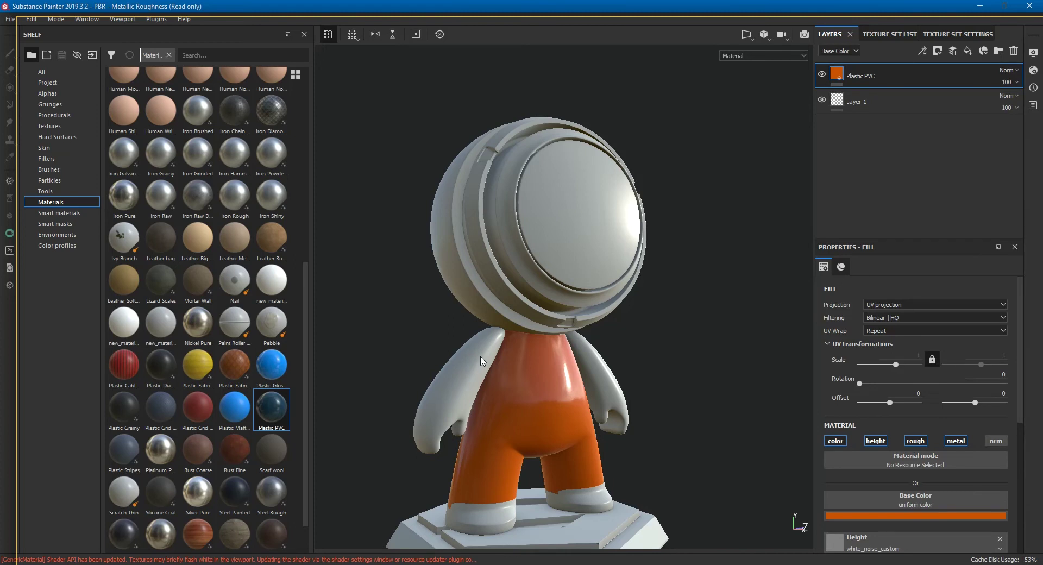
Step: Pick the arm on the model to make the Bras texture set active
{"action": "key", "text": "ctrl+alt"}
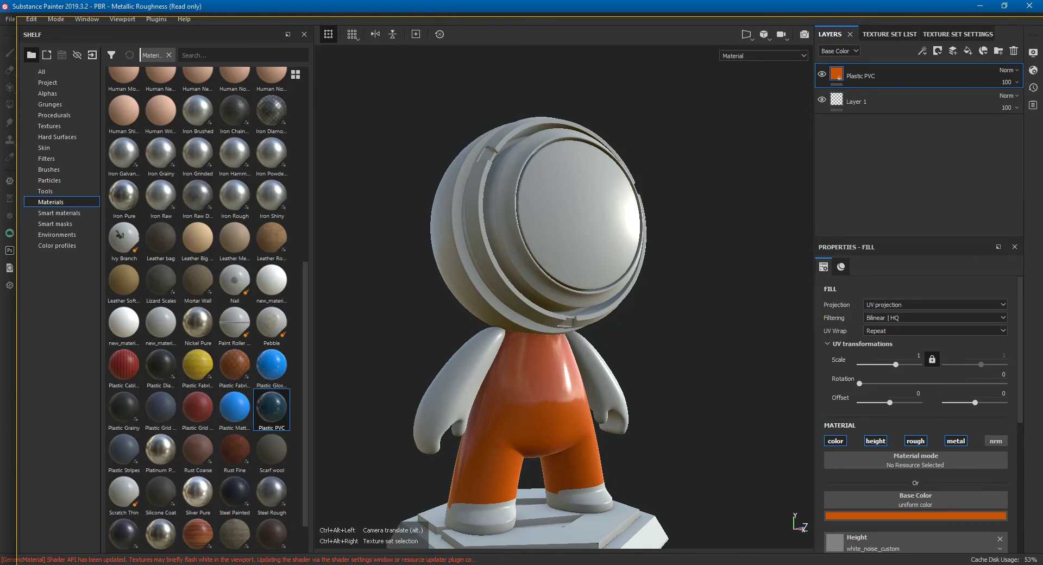
{"action": "key", "text": "ctrl+z"}
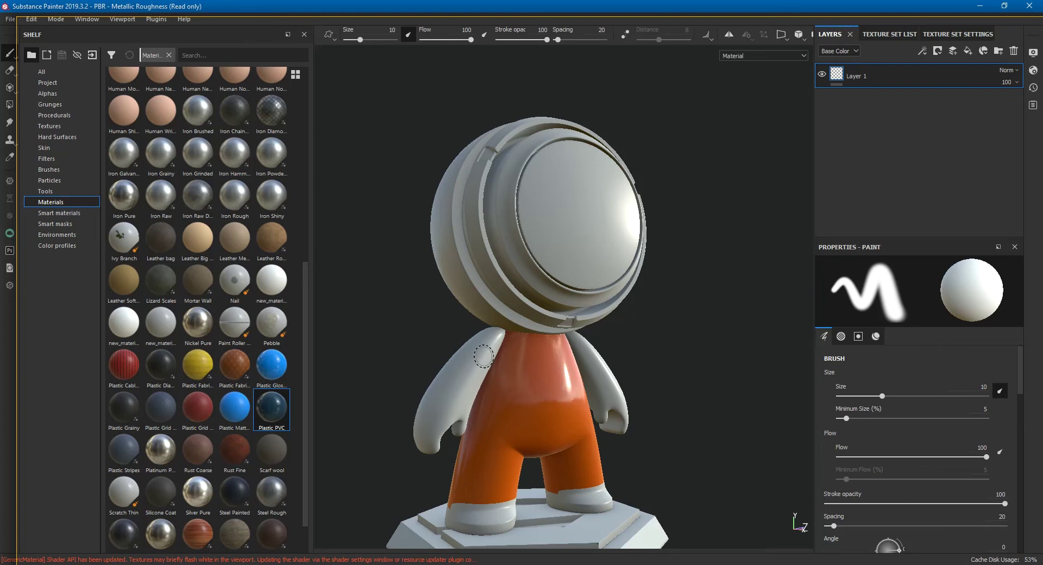
{"action": "key", "text": "ctrl+alt"}
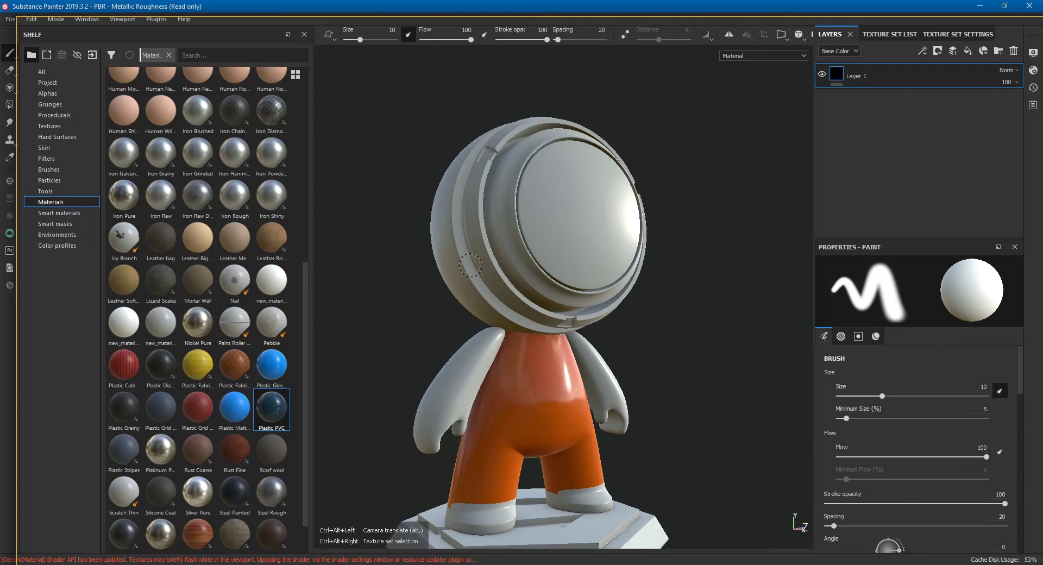
{"action": "left_click", "coordinate": [884, 35]}
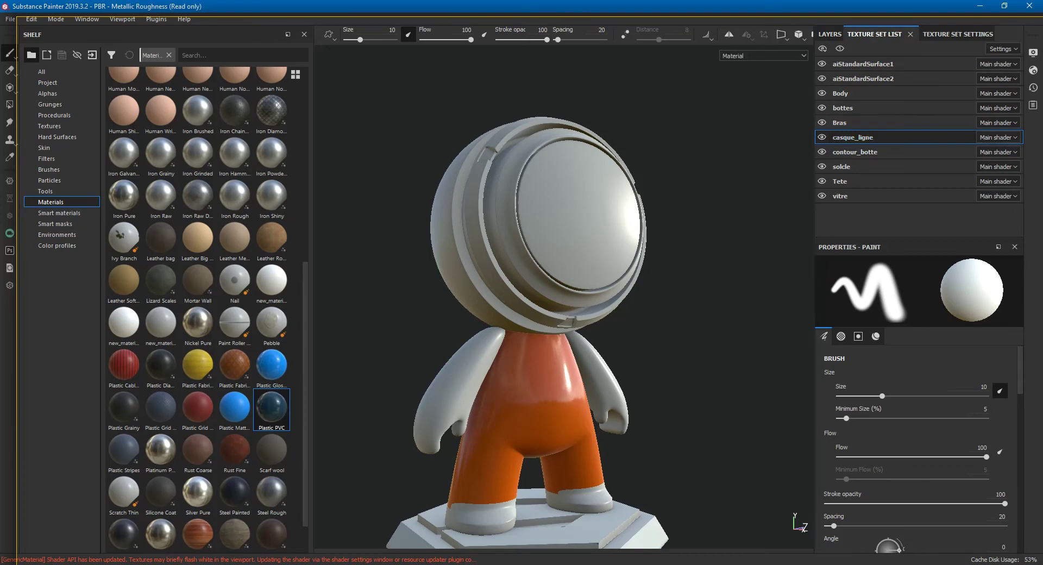
{"action": "key", "text": "ctrl+alt"}
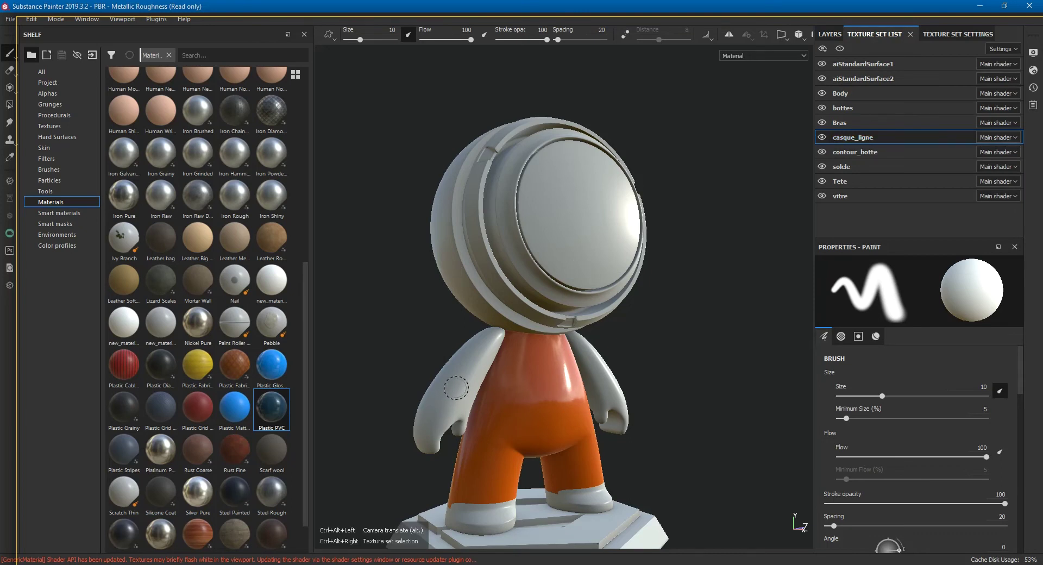
{"action": "right_click", "coordinate": [464, 374], "text": "ctrl+alt"}
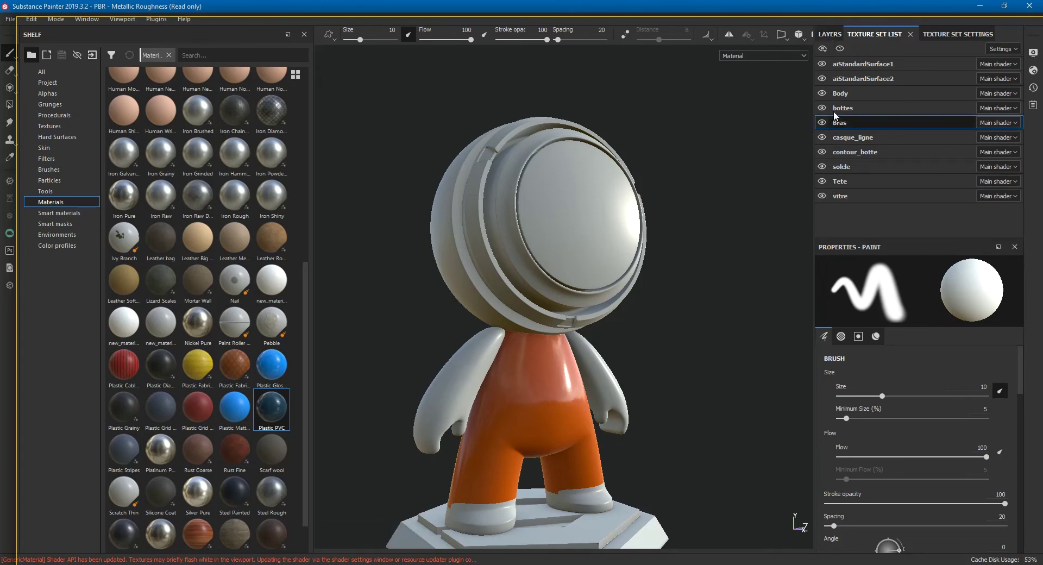
Step: Paste the copied Plastic PVC layer into the Bras layer stack, trying instance and fill pastes
{"action": "left_click", "coordinate": [830, 34]}
{"action": "right_click", "coordinate": [867, 117]}
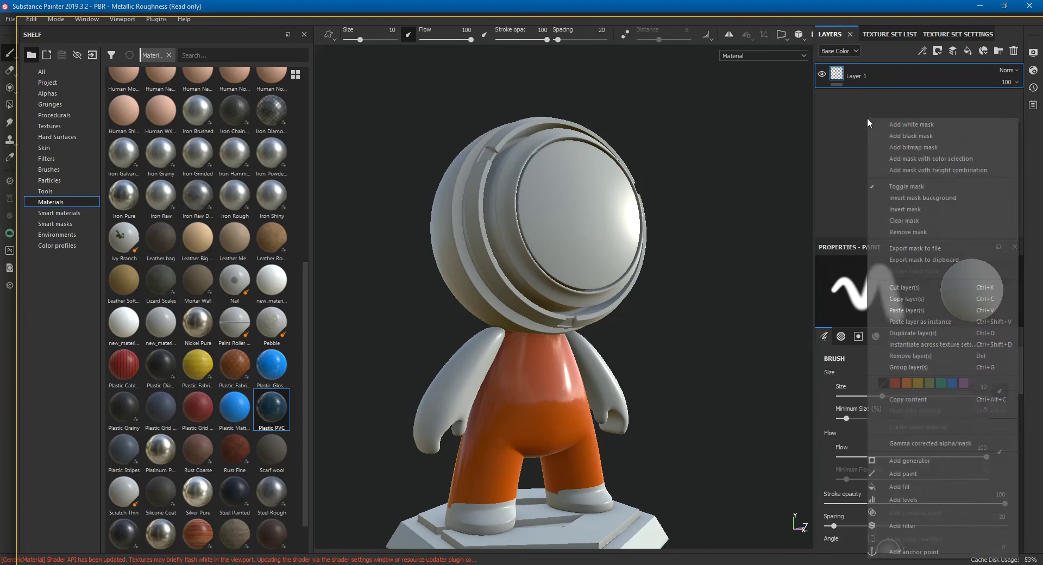
{"action": "left_click", "coordinate": [935, 318]}
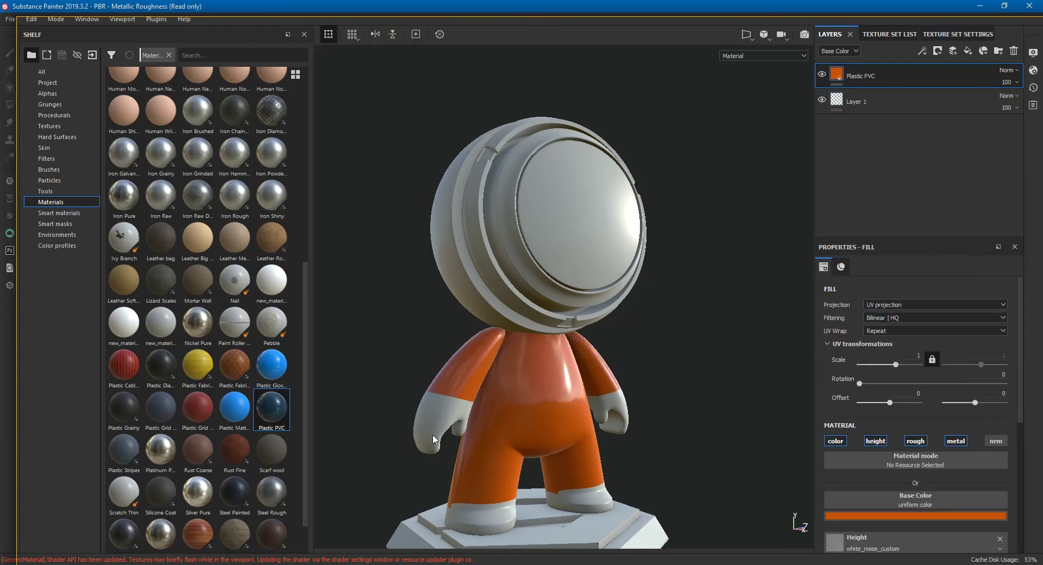
{"action": "key", "text": "ctrl+z"}
{"action": "right_click", "coordinate": [871, 149]}
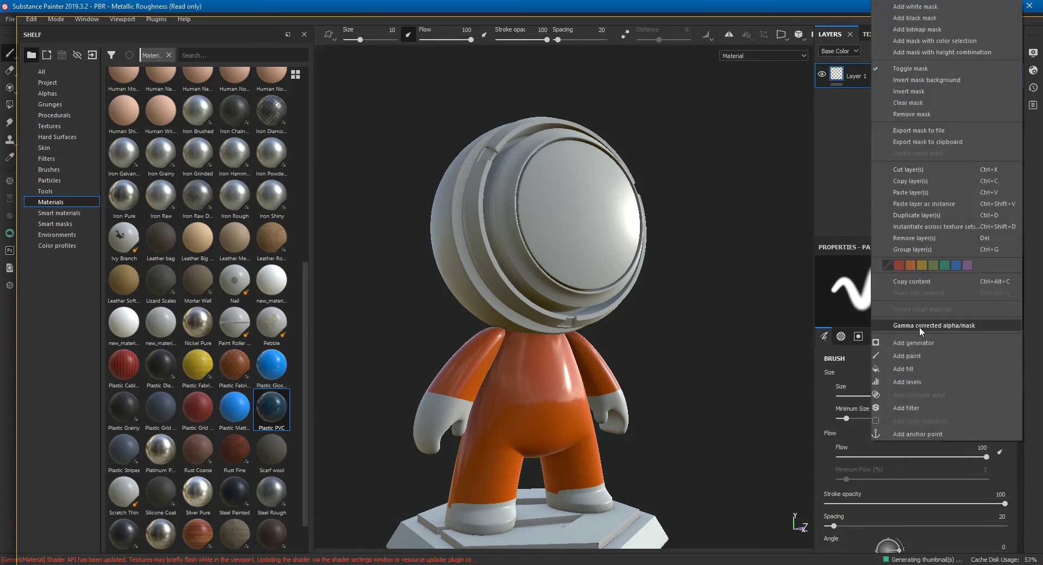
{"action": "left_click", "coordinate": [938, 191]}
{"action": "mouse_move", "coordinate": [690, 364]}
{"action": "left_mouse_down", "text": "alt"}
{"action": "mouse_move", "coordinate": [677, 376]}
{"action": "mouse_move", "coordinate": [562, 269]}
{"action": "left_mouse_up", "text": "alt"}
{"action": "scroll", "coordinate": [503, 318], "scroll_direction": "up", "scroll_amount": 3}
Step: Undo and re-paste until the Plastic PVC fill layer sits in the stack
{"action": "key", "text": "ctrl+z"}
{"action": "right_click", "coordinate": [900, 134]}
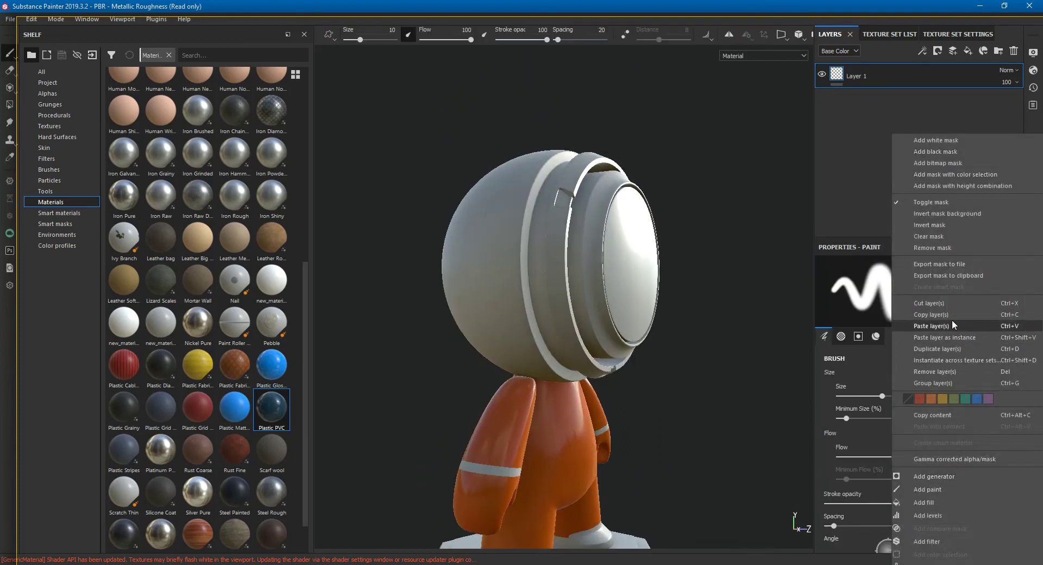
{"action": "left_click", "coordinate": [952, 323]}
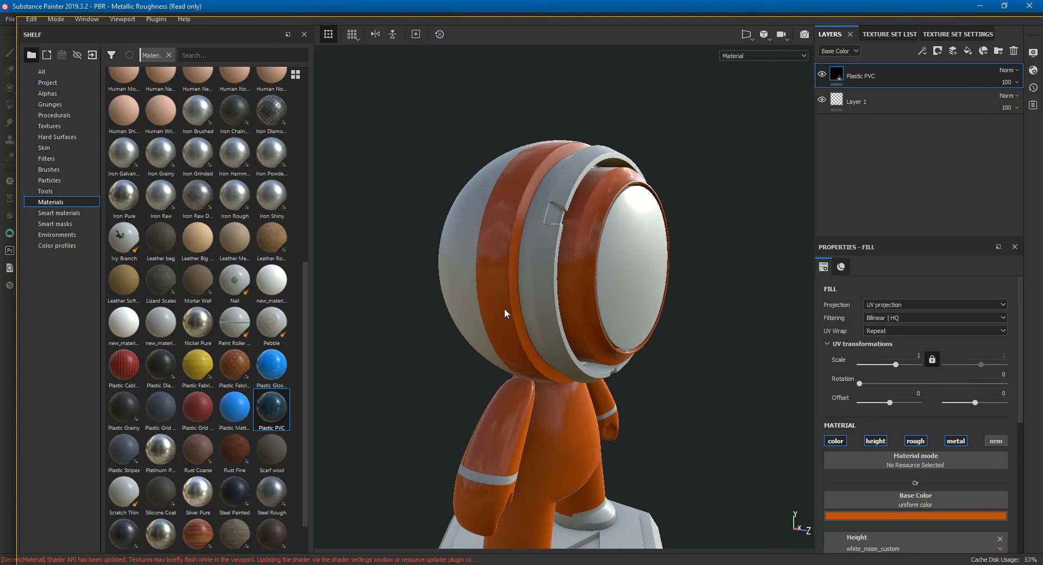
{"action": "key", "text": "ctrl+z"}
{"action": "right_click", "coordinate": [895, 155]}
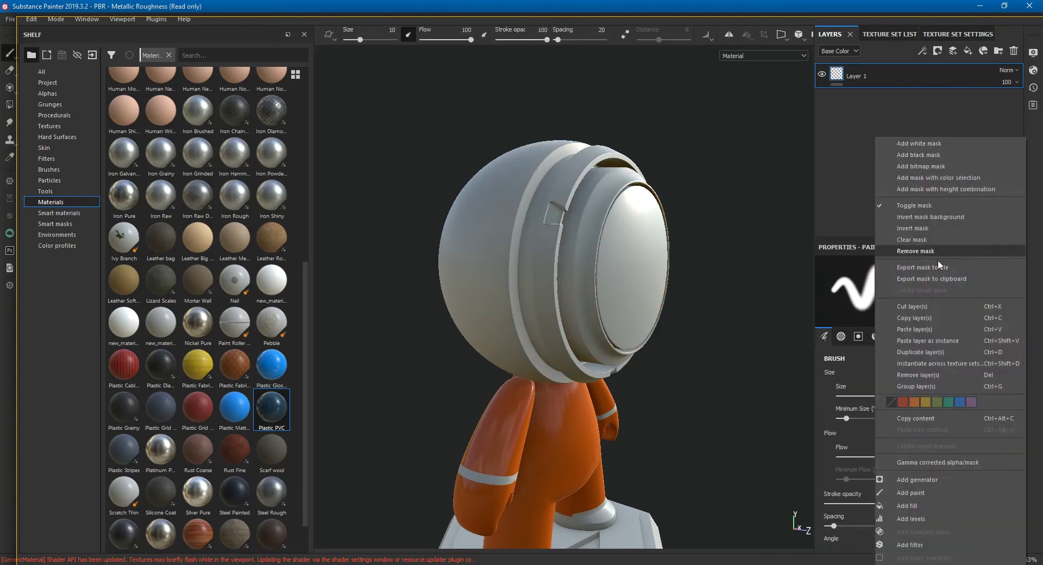
{"action": "left_click", "coordinate": [951, 327]}
Step: Orbit, zoom and rotate the environment lighting to inspect the pasted PVC layer
{"action": "mouse_move", "coordinate": [680, 363]}
{"action": "left_mouse_down", "text": "alt"}
{"action": "mouse_move", "coordinate": [628, 283]}
{"action": "mouse_move", "coordinate": [565, 411]}
{"action": "mouse_move", "coordinate": [566, 377]}
{"action": "left_mouse_up", "text": "alt"}
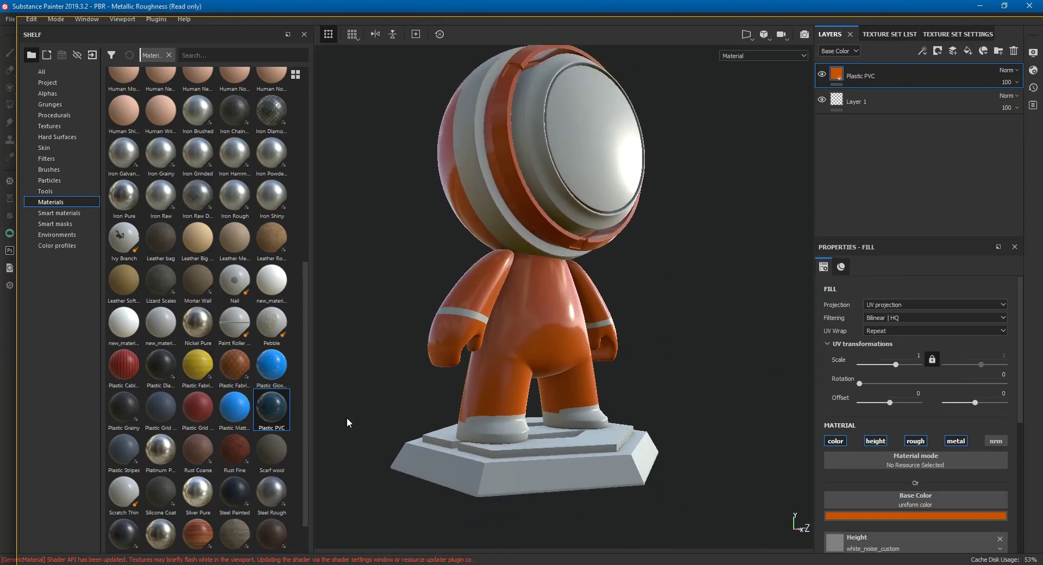
{"action": "scroll", "coordinate": [542, 444], "scroll_direction": "up", "scroll_amount": 3}
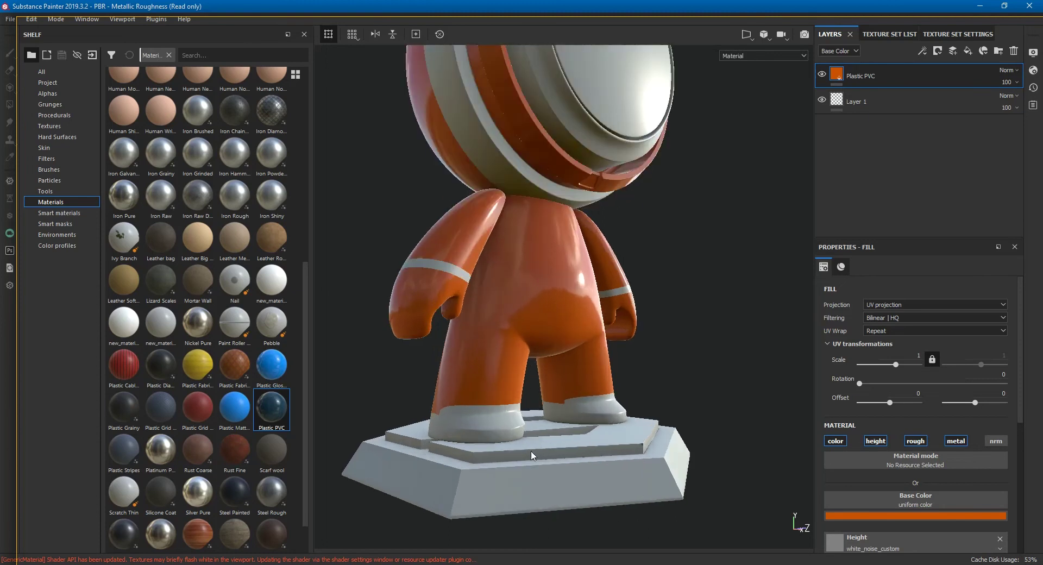
{"action": "scroll", "coordinate": [542, 445], "scroll_direction": "up", "scroll_amount": 2}
{"action": "mouse_move", "coordinate": [271, 409]}
{"action": "left_mouse_down"}
{"action": "mouse_move", "coordinate": [348, 405]}
{"action": "mouse_move", "coordinate": [491, 475]}
{"action": "mouse_move", "coordinate": [560, 370]}
{"action": "mouse_move", "coordinate": [580, 408]}
{"action": "mouse_move", "coordinate": [663, 342]}
{"action": "left_mouse_up"}
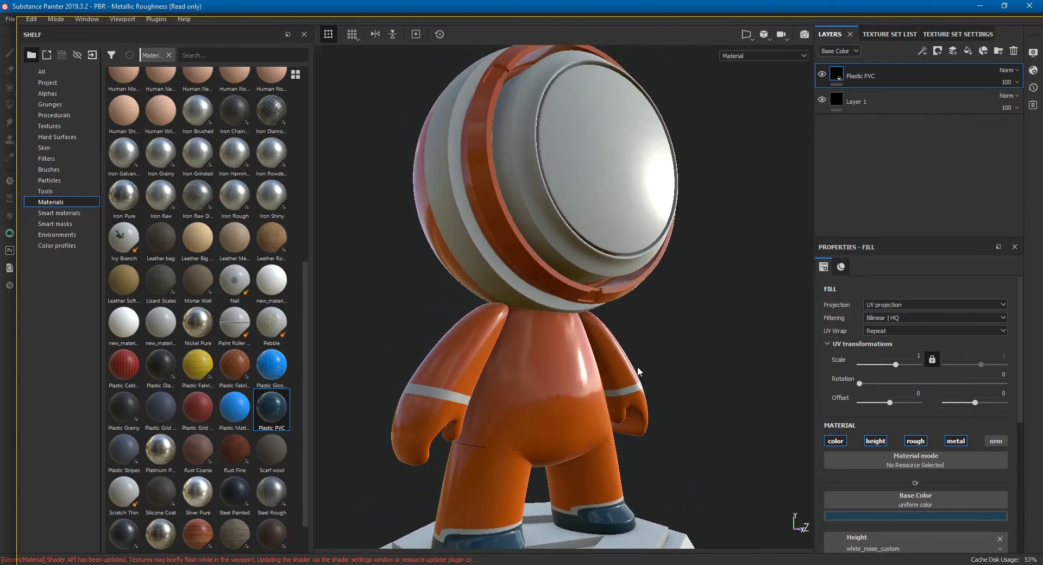
{"action": "mouse_move", "coordinate": [664, 341]}
{"action": "right_mouse_down", "text": "shift"}
{"action": "mouse_move", "coordinate": [653, 343]}
{"action": "mouse_move", "coordinate": [702, 333]}
{"action": "right_mouse_up", "text": "shift"}
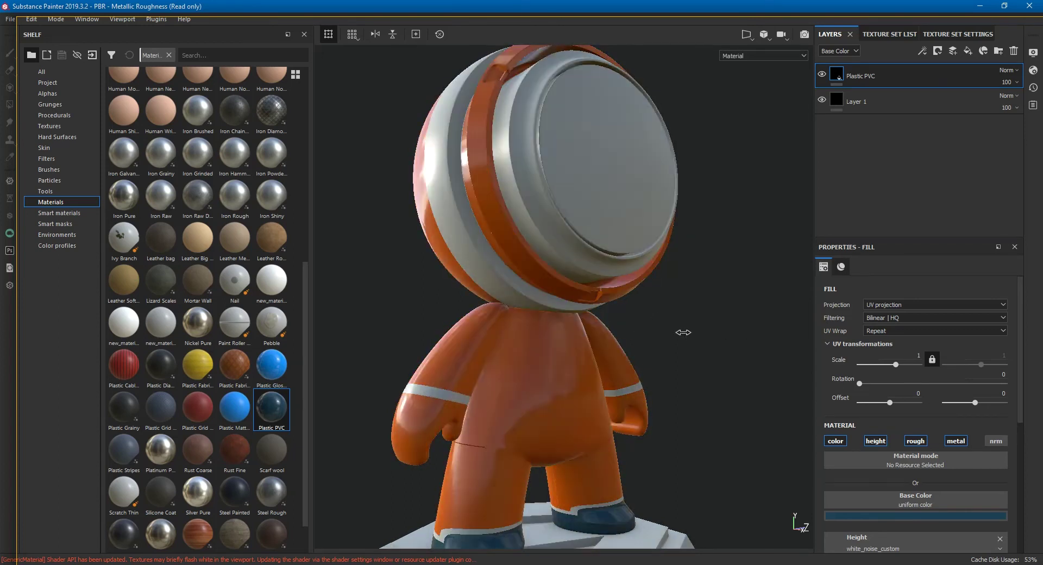
{"action": "right_click_drag", "start_coordinate": [702, 333], "coordinate": [650, 328], "text": "shift"}
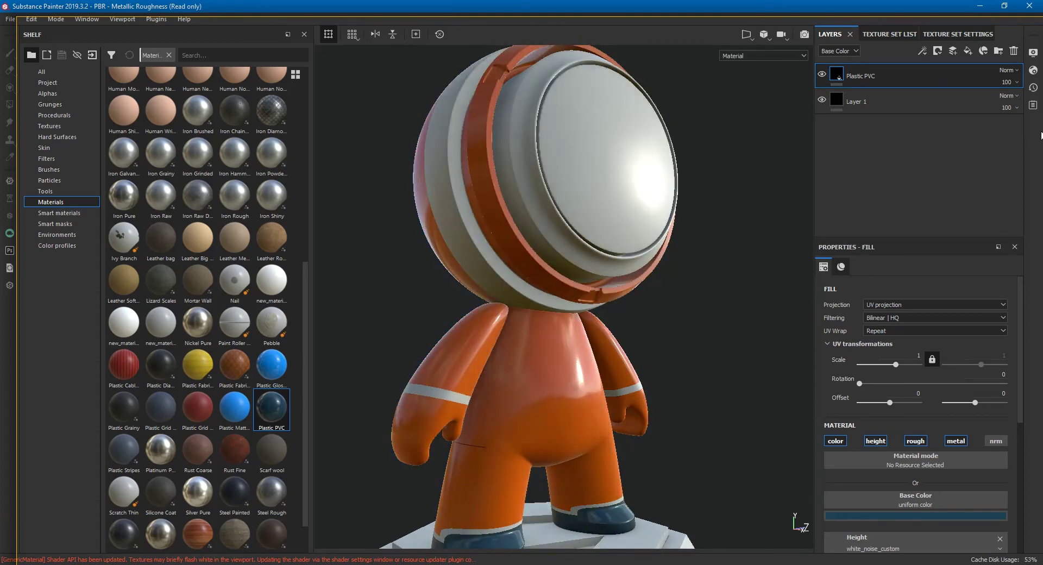
Step: In Display Settings, adjust the environment's opacity, blur and rotation
{"action": "left_click", "coordinate": [1033, 71]}
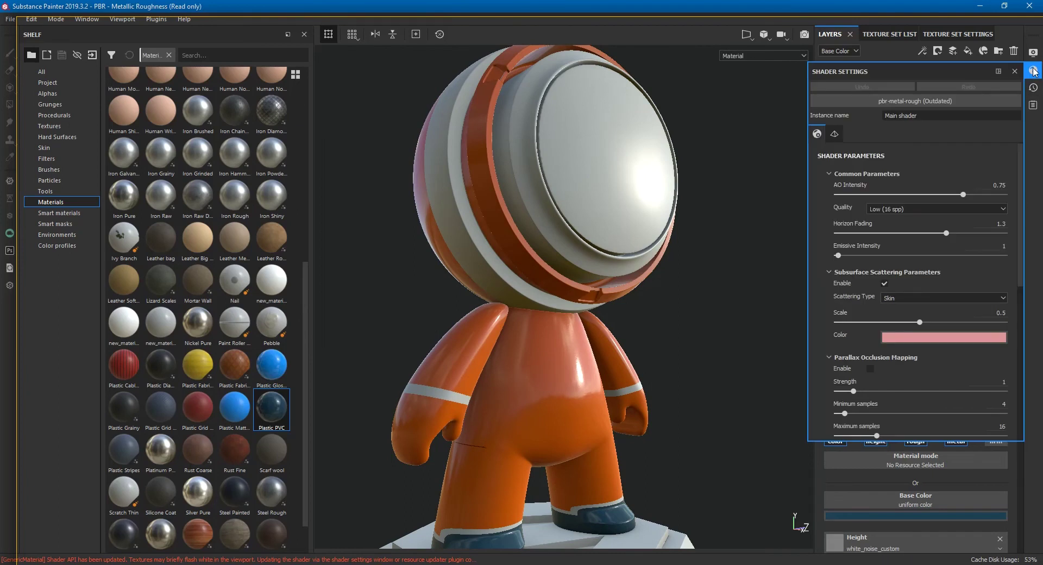
{"action": "left_click", "coordinate": [1034, 57]}
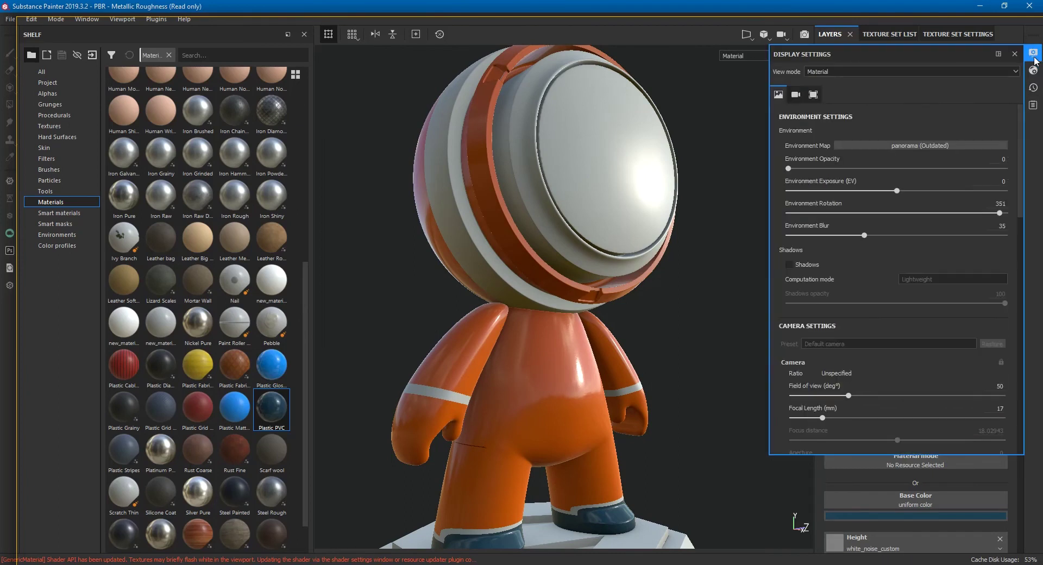
{"action": "left_click", "coordinate": [914, 145]}
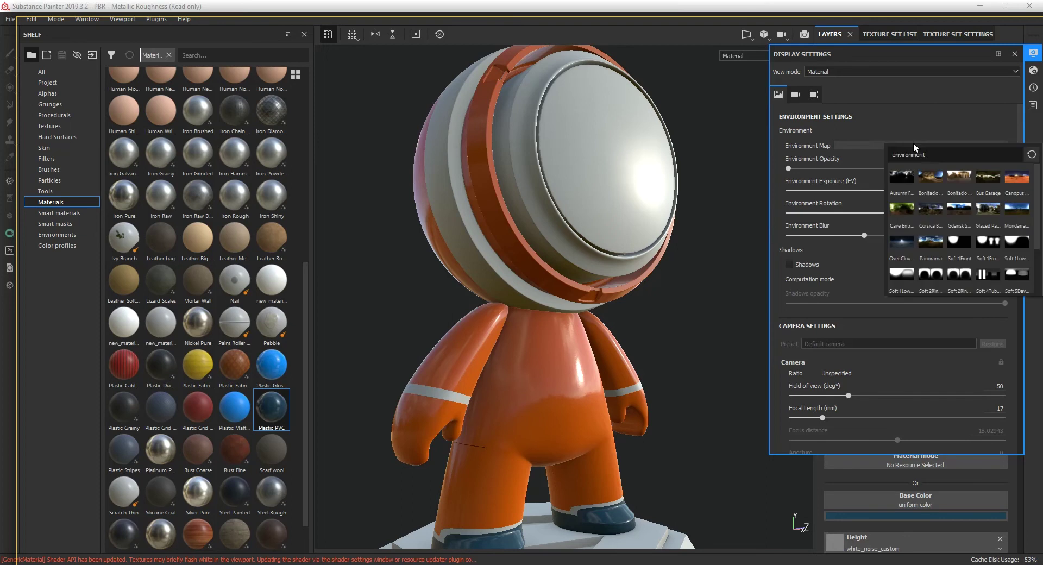
{"action": "left_click_drag", "start_coordinate": [788, 168], "coordinate": [1005, 169]}
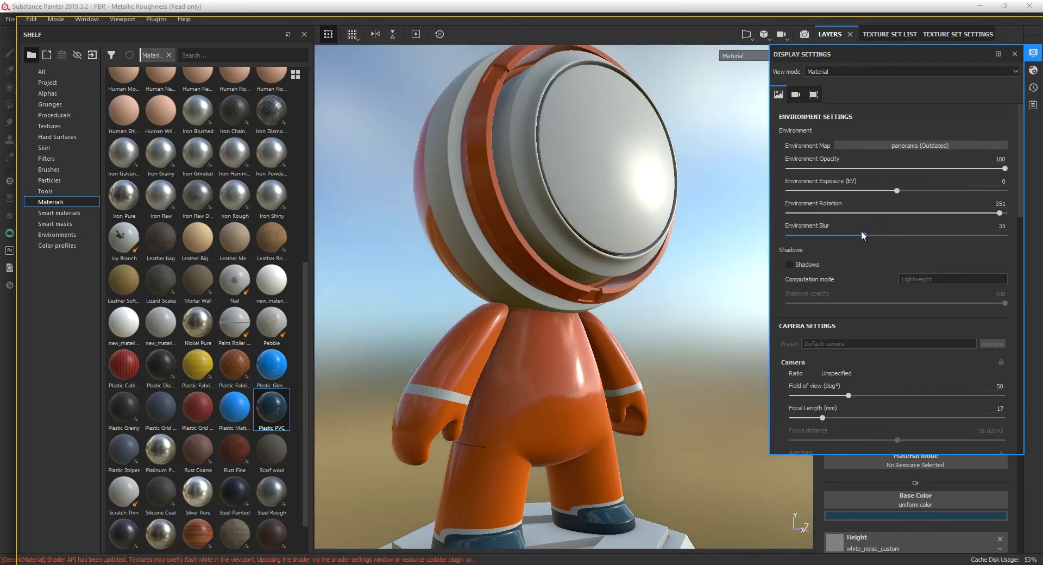
{"action": "mouse_move", "coordinate": [871, 238]}
{"action": "left_mouse_down"}
{"action": "mouse_move", "coordinate": [938, 238]}
{"action": "mouse_move", "coordinate": [756, 228]}
{"action": "left_mouse_up"}
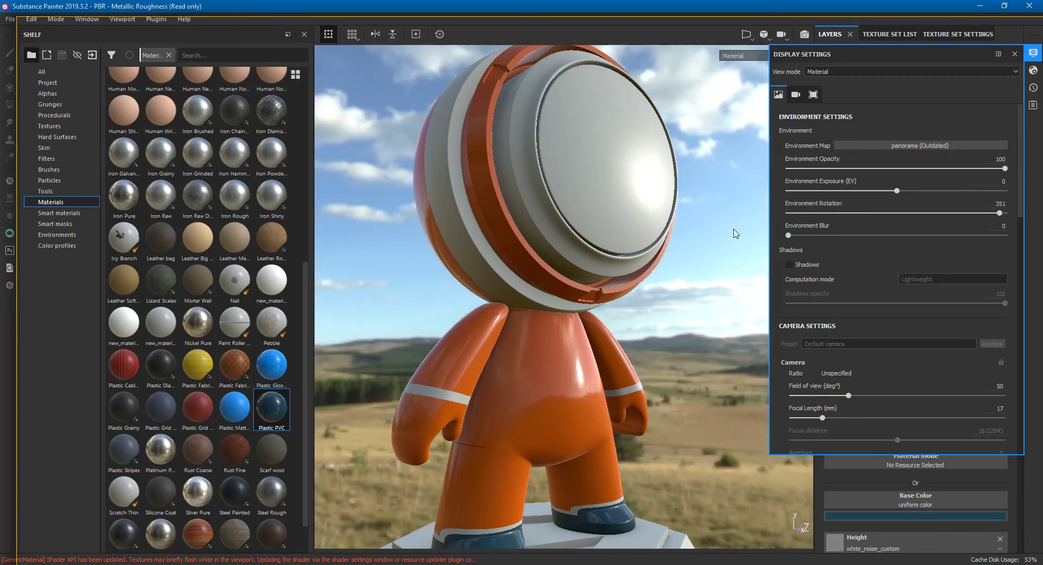
{"action": "mouse_move", "coordinate": [706, 250]}
{"action": "right_mouse_down", "text": "shift"}
{"action": "mouse_move", "coordinate": [745, 248]}
{"action": "mouse_move", "coordinate": [678, 249]}
{"action": "right_mouse_up", "text": "shift"}
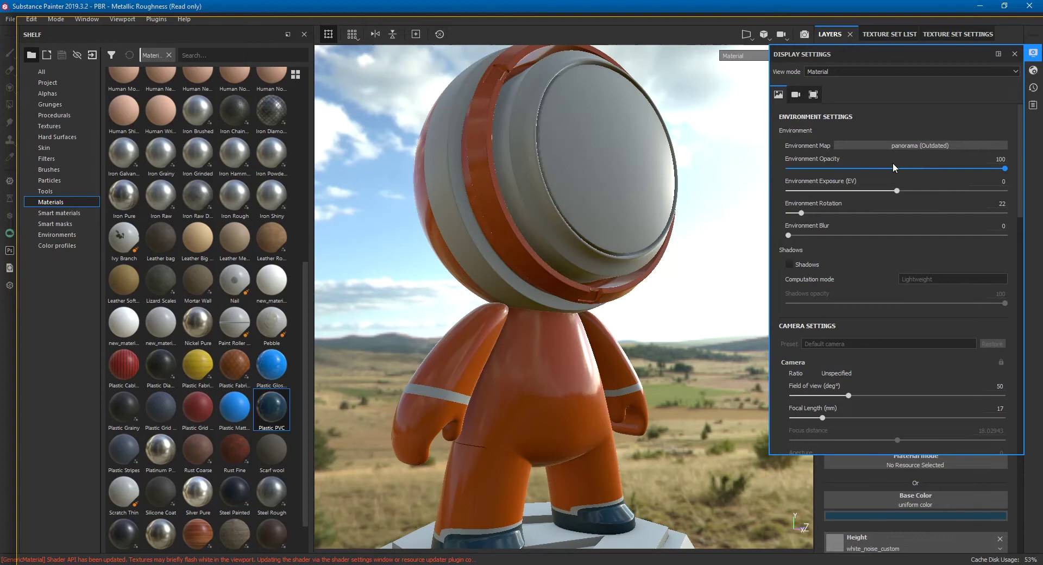
Step: Switch the environment map to Studio 03, rotate its lighting and reframe the figure
{"action": "left_click", "coordinate": [906, 145]}
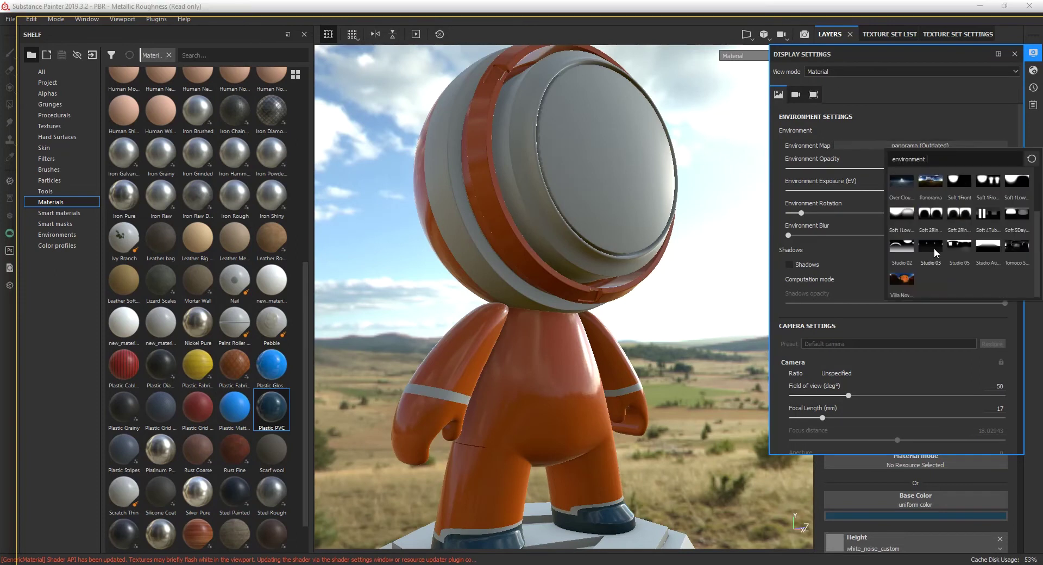
{"action": "left_click", "coordinate": [930, 247]}
{"action": "mouse_move", "coordinate": [771, 239]}
{"action": "right_mouse_down", "text": "shift"}
{"action": "mouse_move", "coordinate": [705, 228]}
{"action": "mouse_move", "coordinate": [731, 241]}
{"action": "right_mouse_up", "text": "shift"}
{"action": "key", "text": "f"}
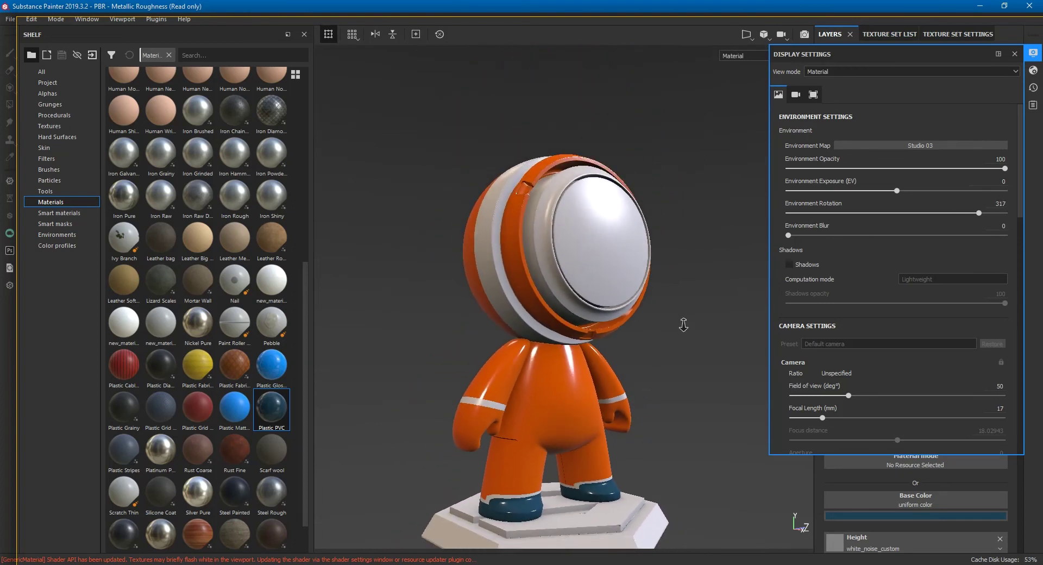
{"action": "right_click_drag", "start_coordinate": [683, 324], "coordinate": [731, 331], "text": "alt"}
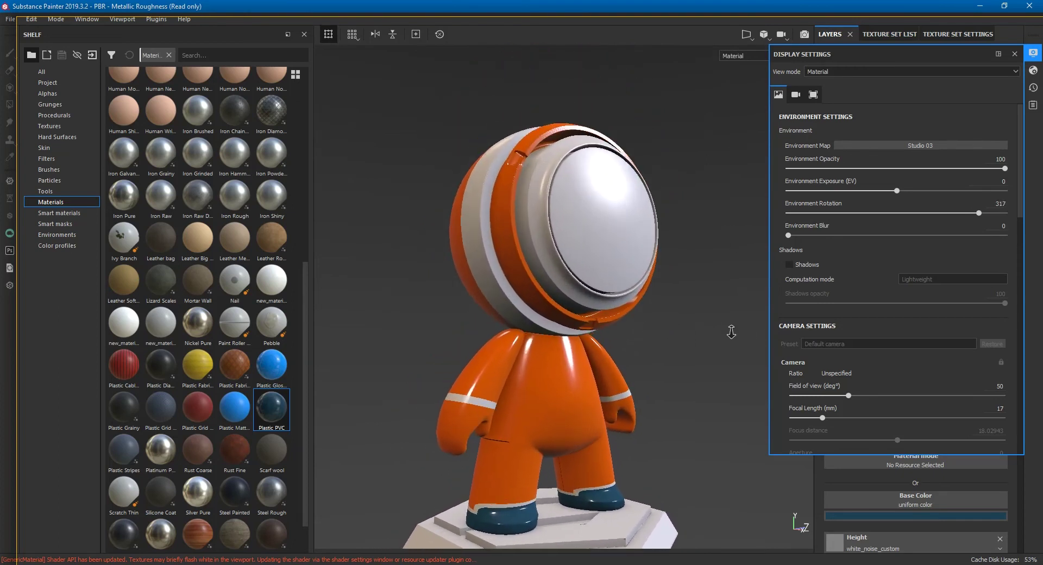
{"action": "mouse_move", "coordinate": [734, 333]}
{"action": "left_mouse_down", "text": "alt"}
{"action": "mouse_move", "coordinate": [648, 316]}
{"action": "mouse_move", "coordinate": [725, 316]}
{"action": "left_mouse_up", "text": "alt"}
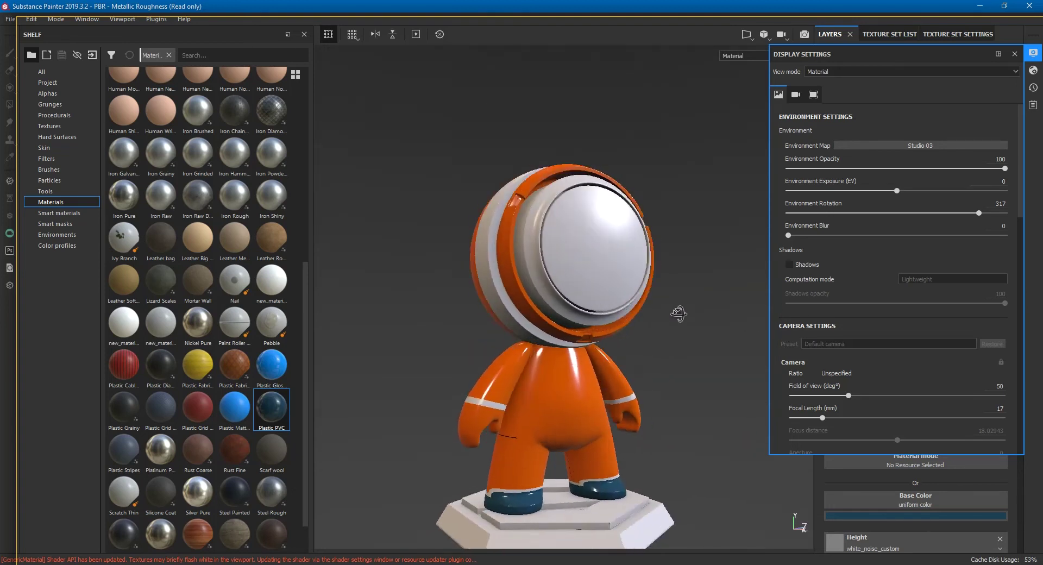
{"action": "mouse_move", "coordinate": [668, 316]}
{"action": "middle_mouse_down", "text": "alt"}
{"action": "mouse_move", "coordinate": [663, 281]}
{"action": "mouse_move", "coordinate": [663, 307]}
{"action": "middle_mouse_up", "text": "alt"}
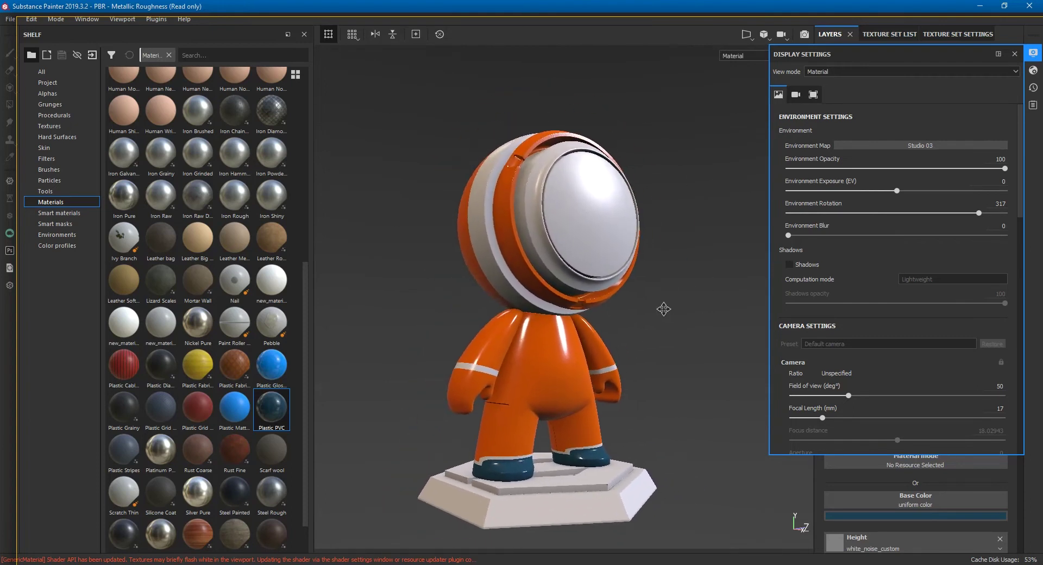
{"action": "left_click_drag", "start_coordinate": [664, 308], "coordinate": [683, 298], "text": "alt"}
{"action": "middle_click_drag", "start_coordinate": [682, 286], "coordinate": [681, 242], "text": "alt"}
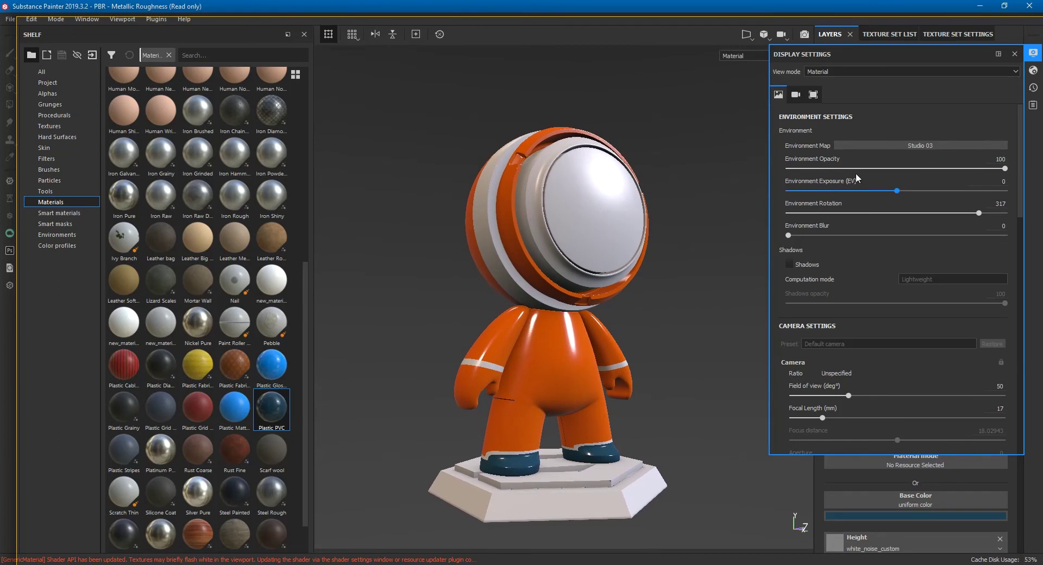
Step: Try Villa Nova Street and the cliff-and-sea maps, then settle on Bus Garage
{"action": "left_click", "coordinate": [922, 144]}
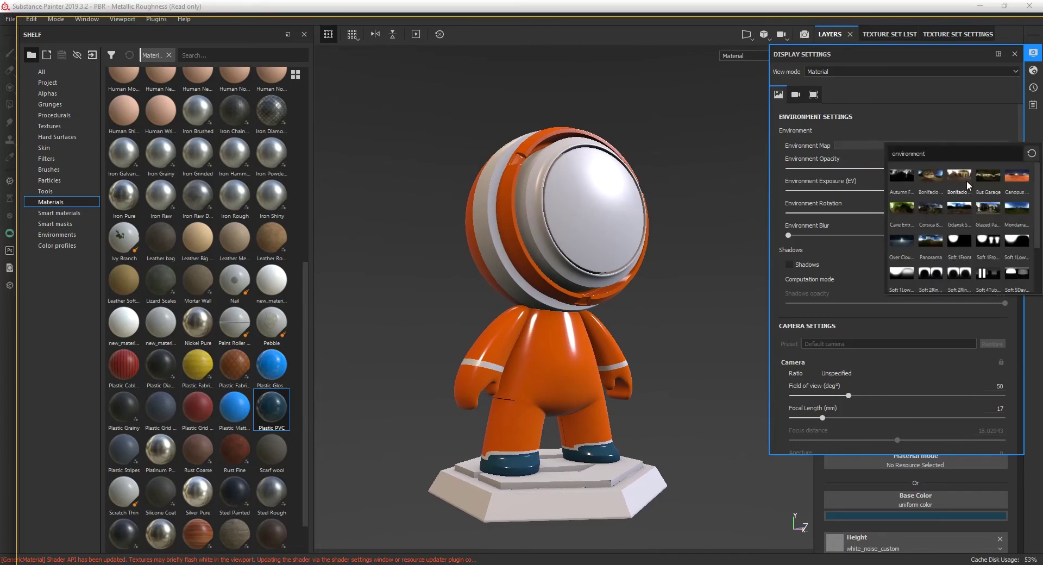
{"action": "scroll", "coordinate": [959, 188], "scroll_direction": "down", "scroll_amount": 2}
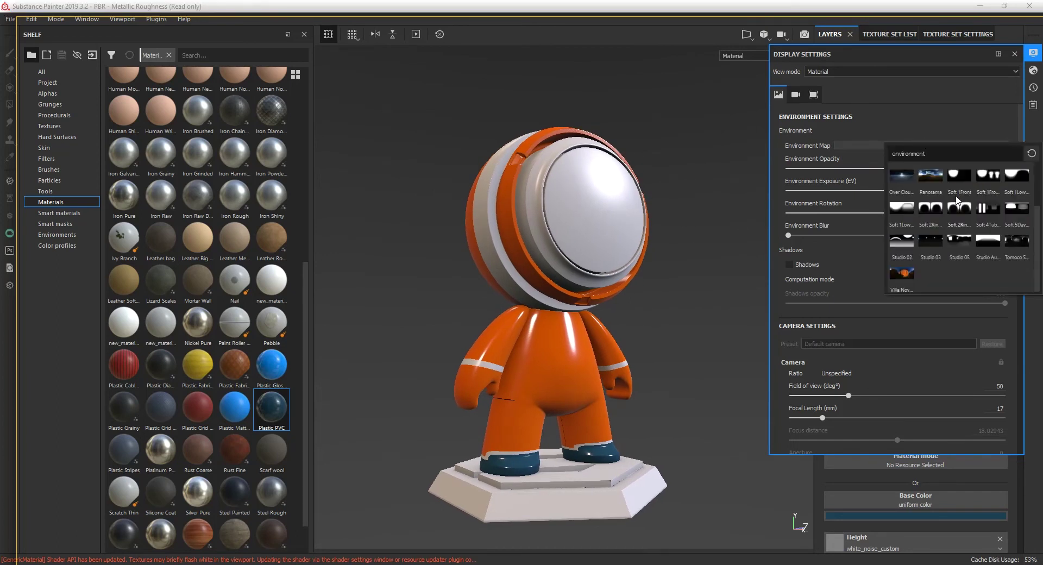
{"action": "left_click", "coordinate": [904, 272]}
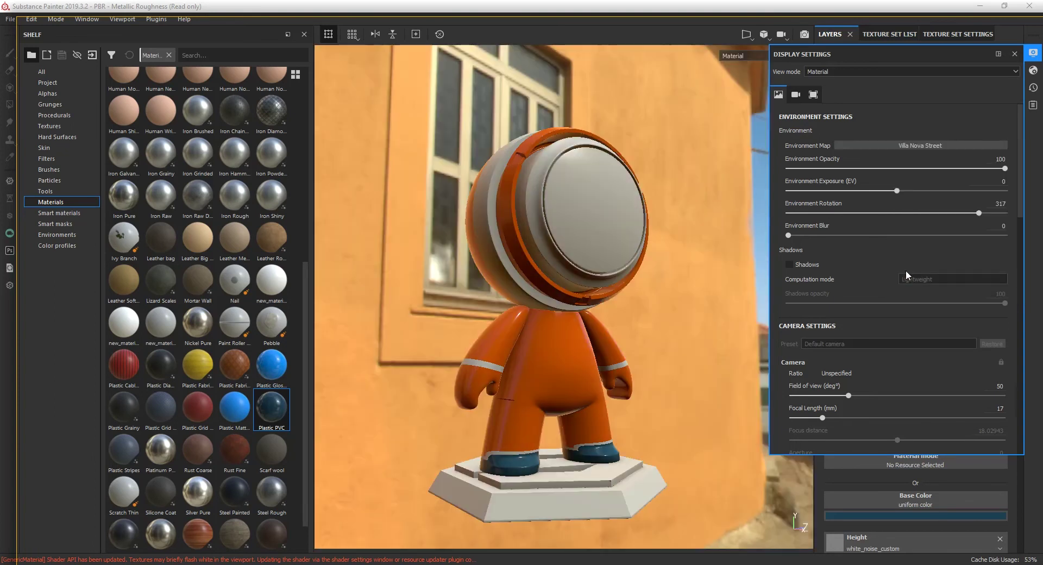
{"action": "left_click", "coordinate": [915, 145]}
{"action": "left_click", "coordinate": [934, 180]}
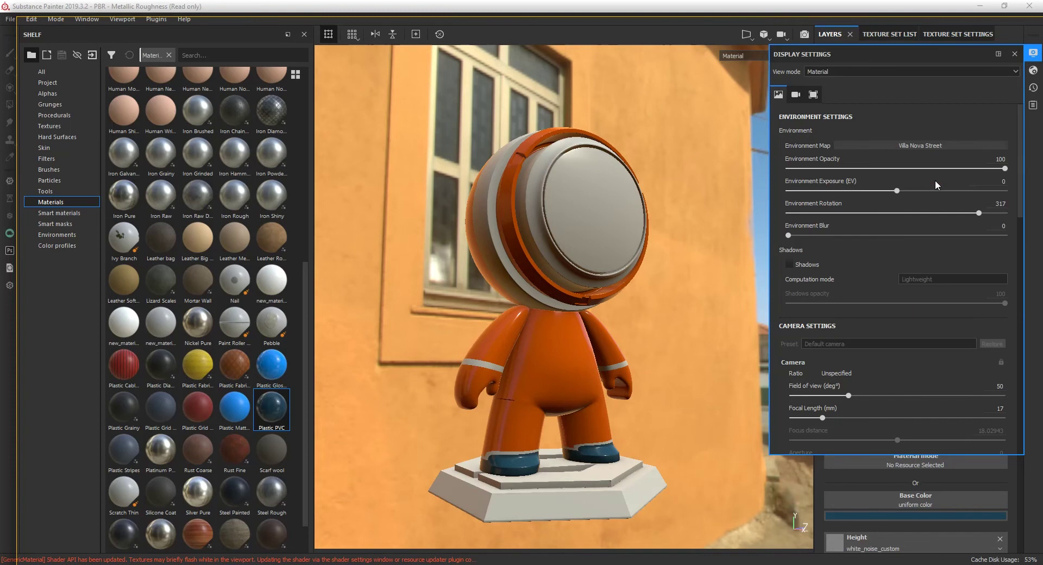
{"action": "left_click", "coordinate": [929, 144]}
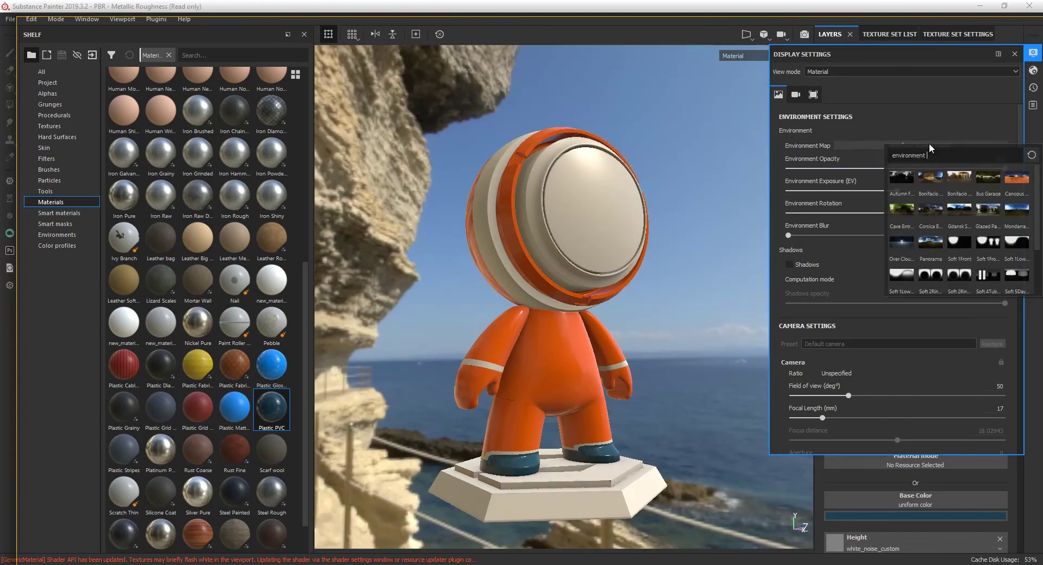
{"action": "left_click", "coordinate": [993, 178]}
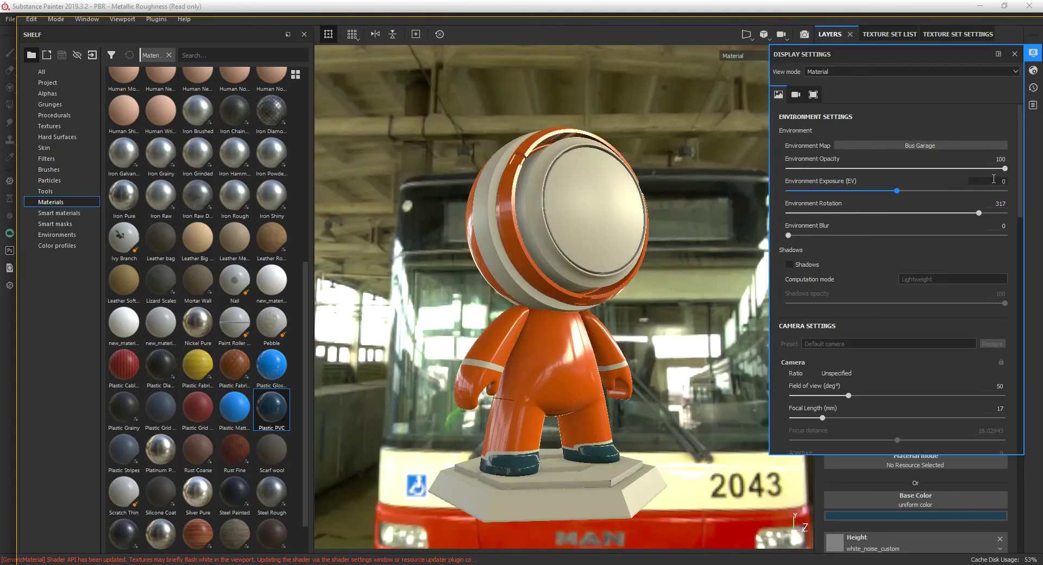
Step: Set Bus Garage rotation 31, blur 42 and opacity 0, then close Display Settings
{"action": "right_click_drag", "start_coordinate": [732, 209], "coordinate": [848, 227], "text": "shift"}
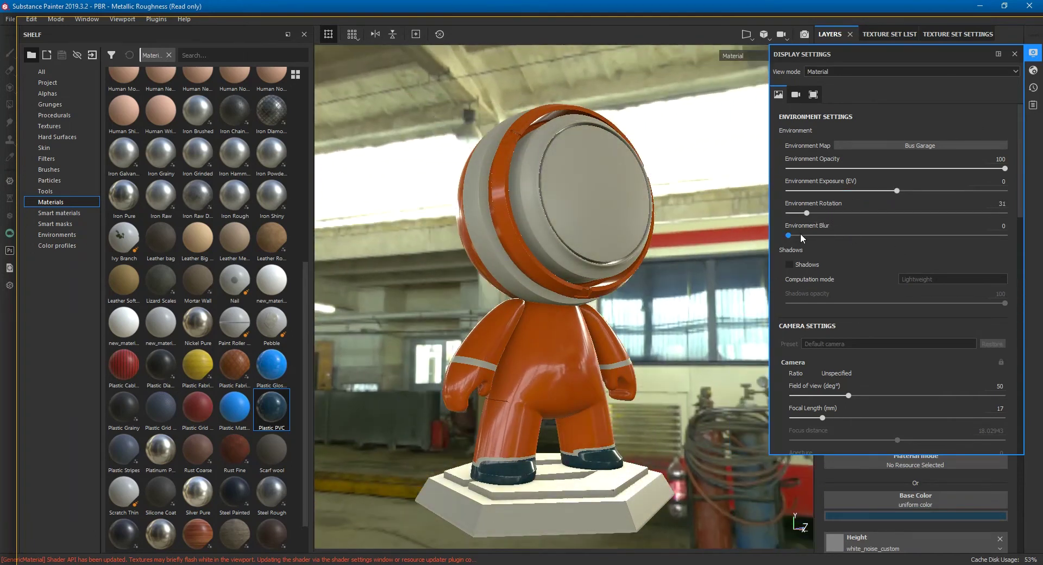
{"action": "left_click_drag", "start_coordinate": [788, 235], "coordinate": [879, 235]}
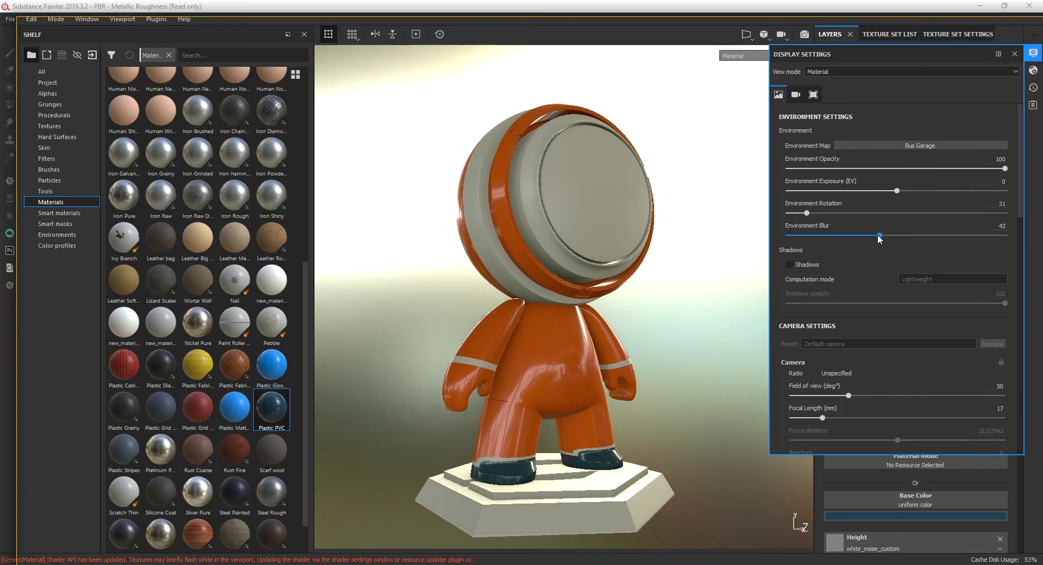
{"action": "left_click_drag", "start_coordinate": [894, 170], "coordinate": [748, 168]}
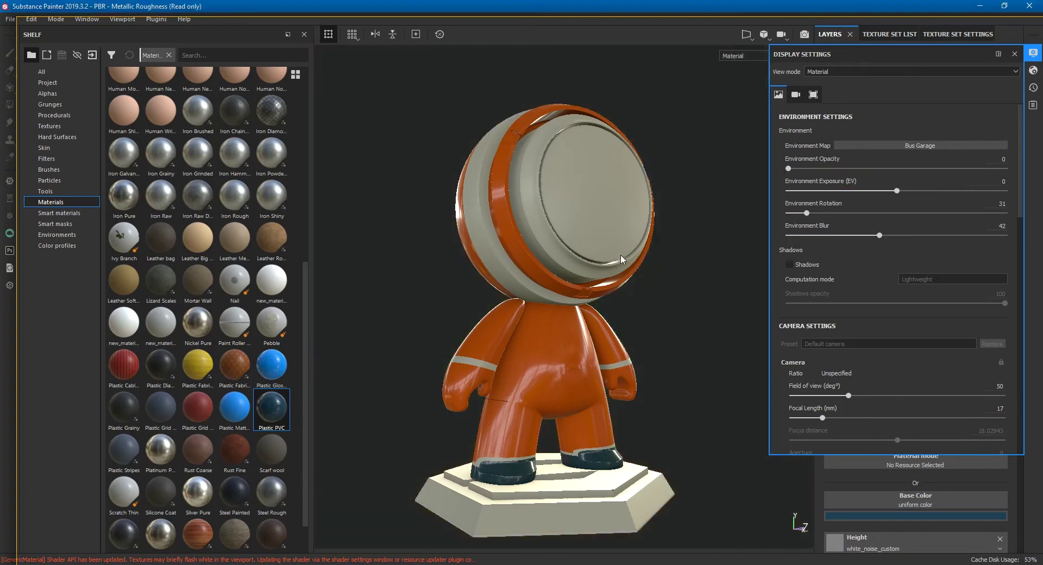
{"action": "middle_click_drag", "start_coordinate": [695, 302], "coordinate": [691, 275], "text": "alt"}
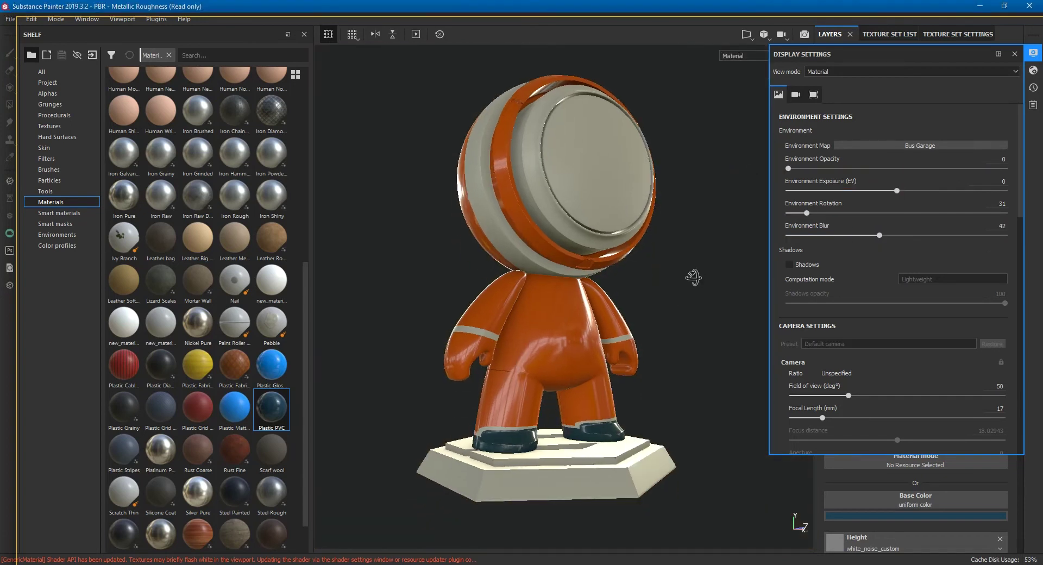
{"action": "left_click", "coordinate": [1014, 54]}
{"action": "key", "text": "f"}
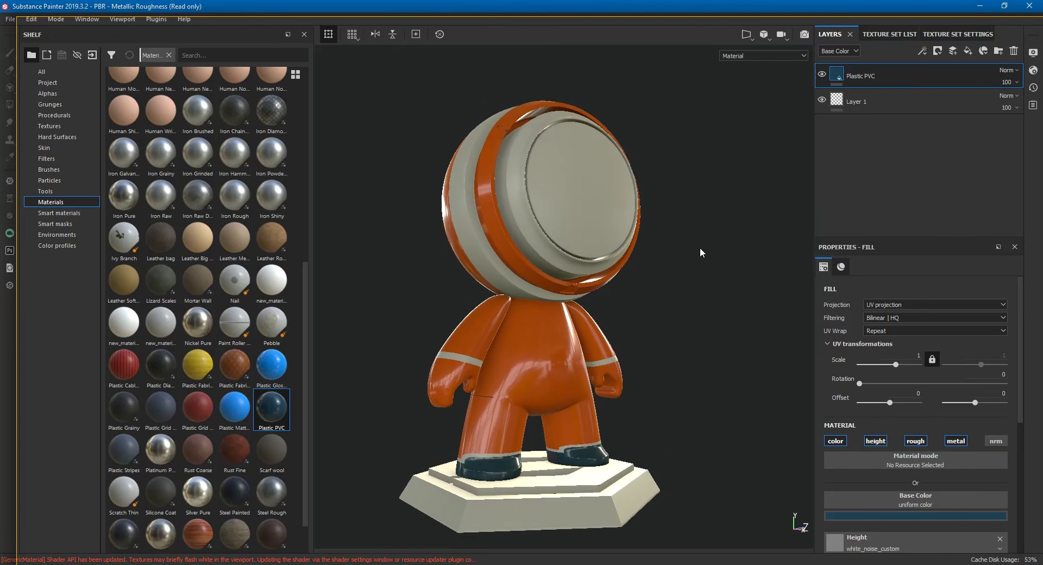
Step: Set the Plastic PVC fill's base colour to orange
{"action": "key", "text": "p"}
{"action": "left_click", "coordinate": [542, 348]}
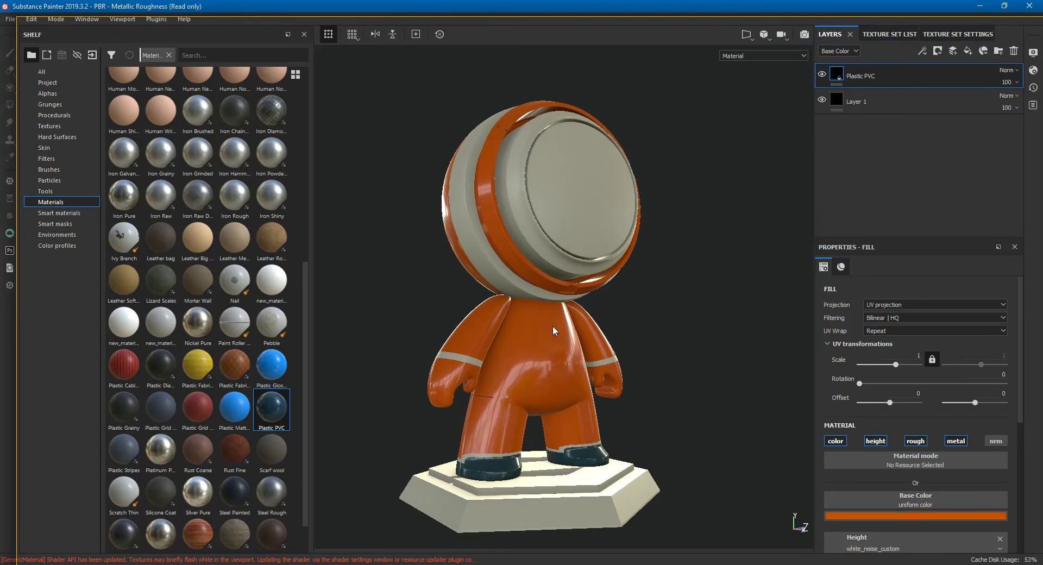
{"action": "left_click", "coordinate": [891, 31]}
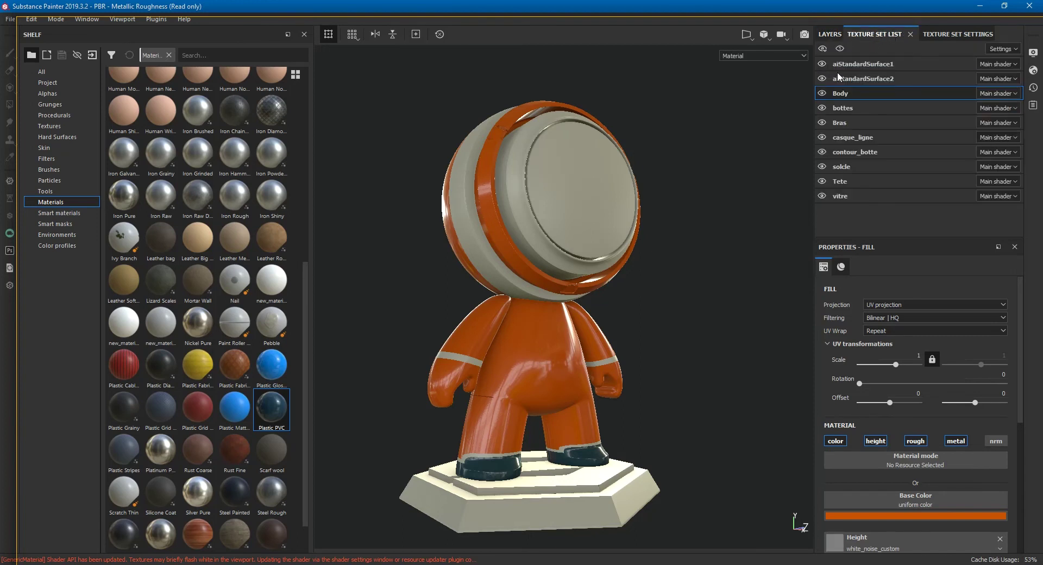
{"action": "left_click", "coordinate": [832, 34]}
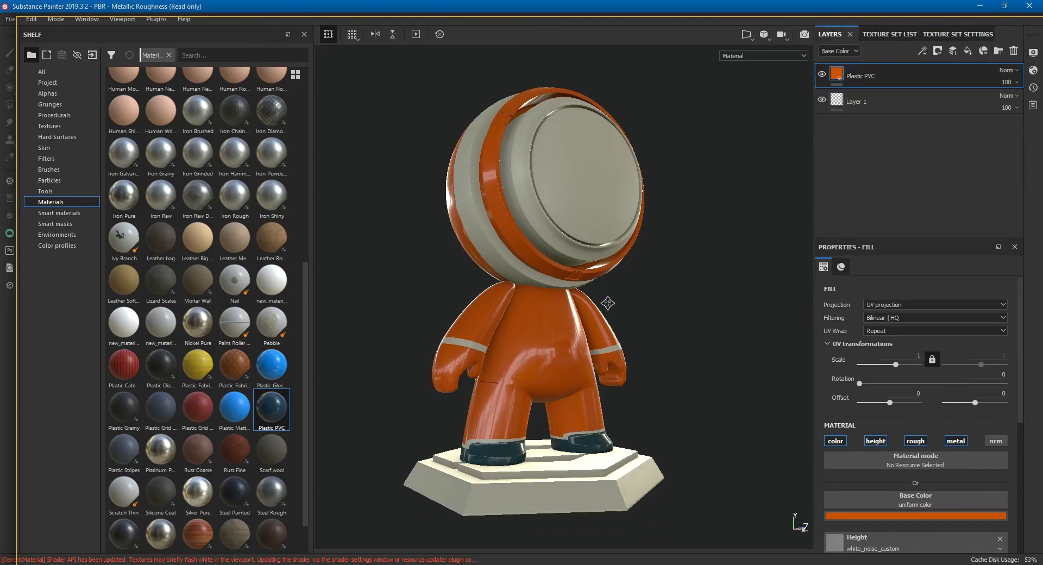
{"action": "scroll", "coordinate": [755, 332], "scroll_direction": "up", "scroll_amount": 4}
{"action": "scroll", "coordinate": [715, 335], "scroll_direction": "up", "scroll_amount": 2}
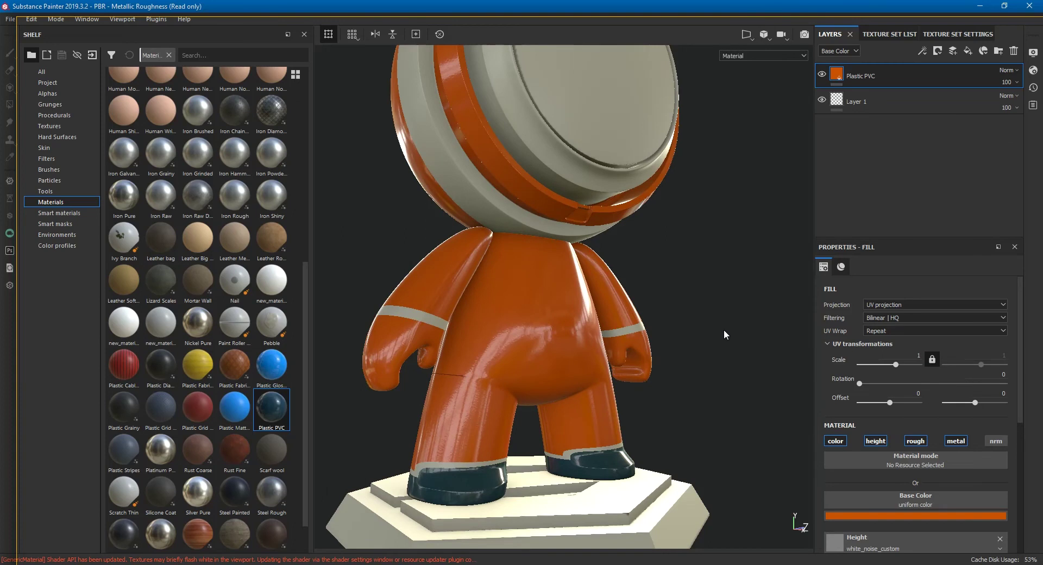
Step: Duplicate the Plastic PVC layer and name the copy 'Plastic PVC 2'
{"action": "right_click", "coordinate": [892, 76]}
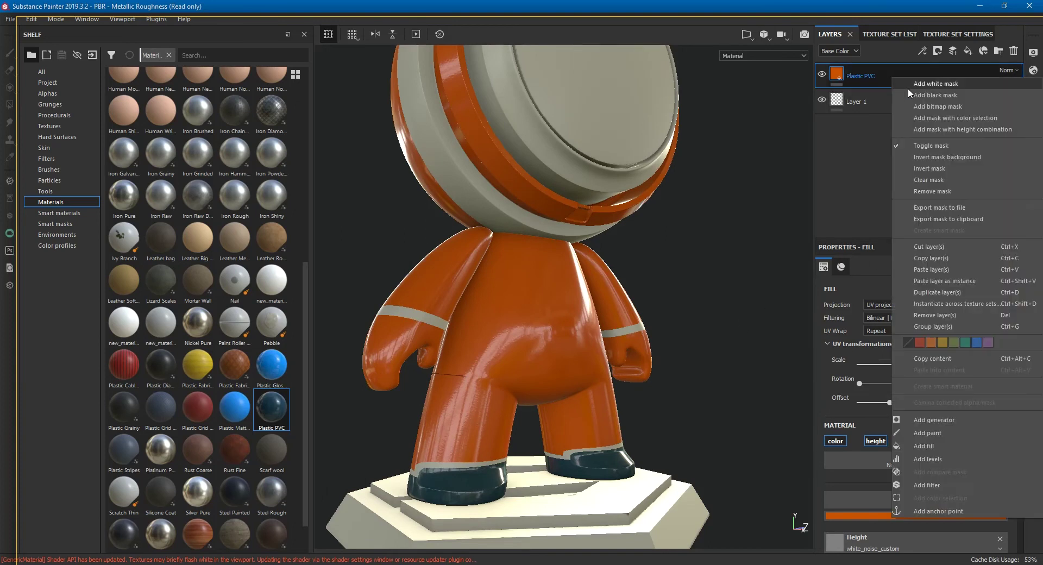
{"action": "left_click", "coordinate": [886, 76]}
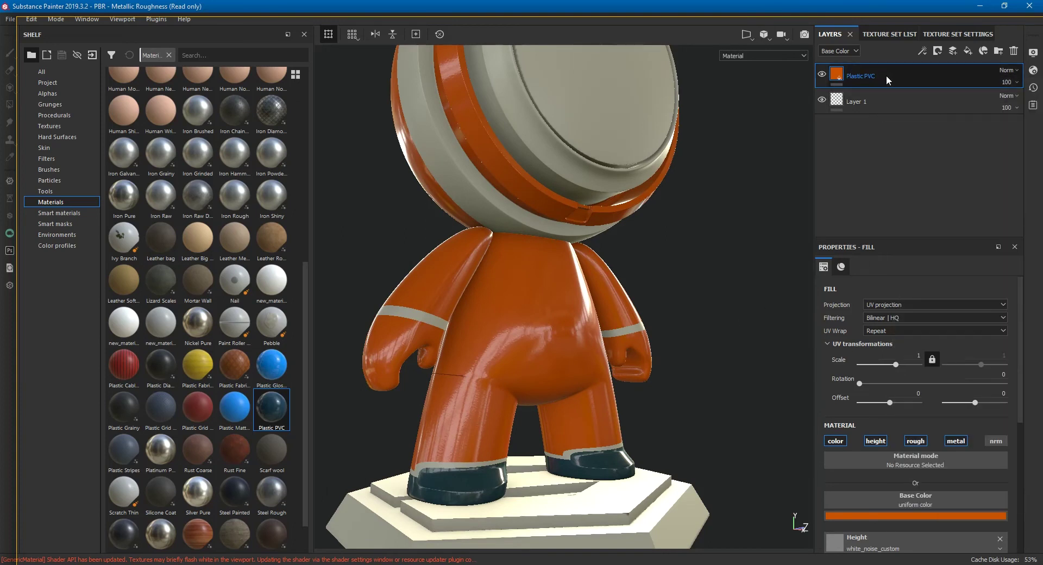
{"action": "key", "text": "ctrl+d"}
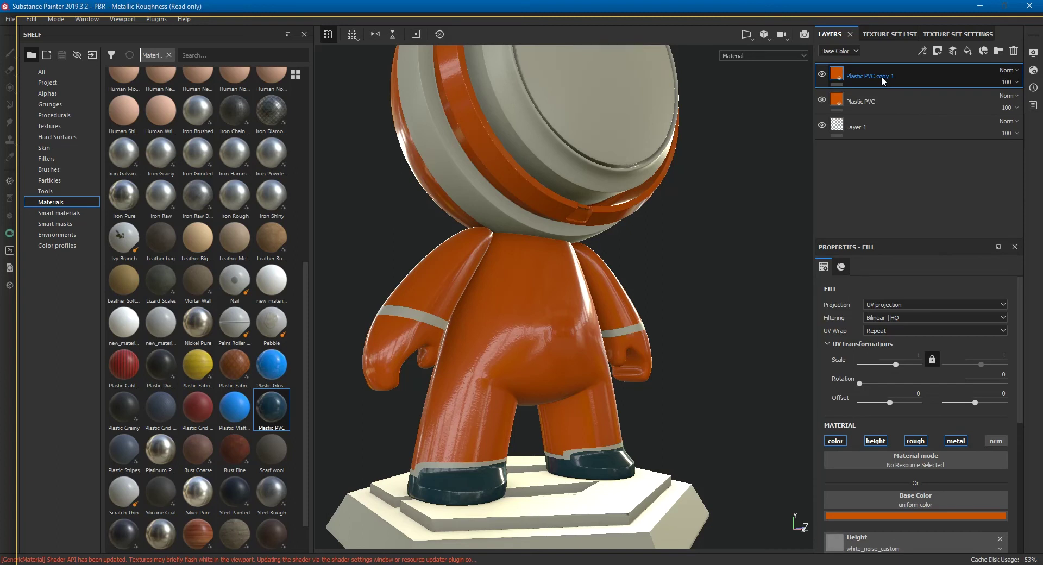
{"action": "double_click", "coordinate": [878, 76]}
{"action": "left_click_drag", "start_coordinate": [875, 76], "coordinate": [932, 75]}
{"action": "left_click", "coordinate": [887, 78]}
{"action": "type", "text": "2"}
{"action": "key", "text": "Return"}
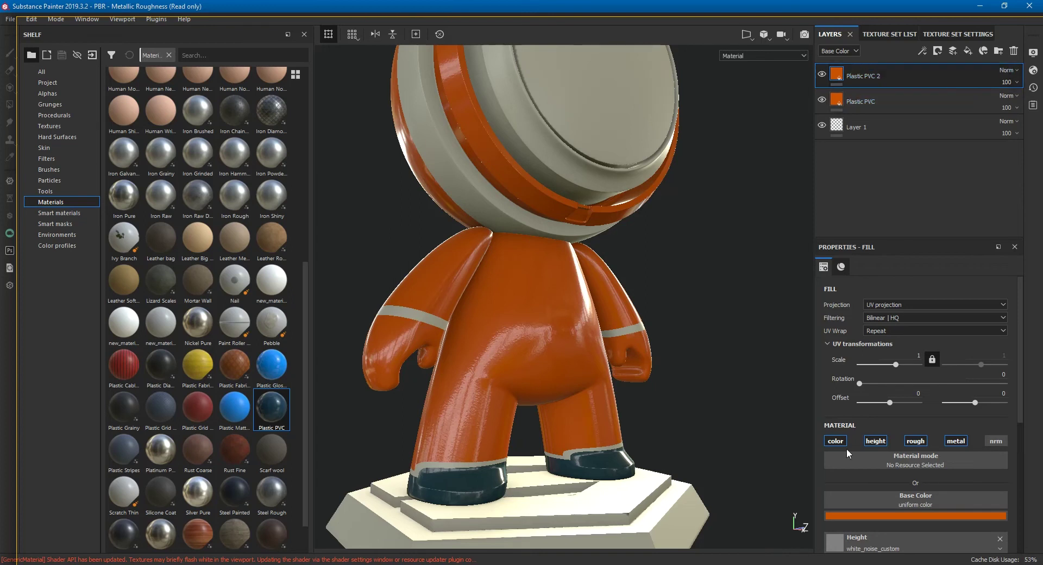
Step: Darken Plastic PVC 2's base colour to a dark brown
{"action": "left_click", "coordinate": [875, 516]}
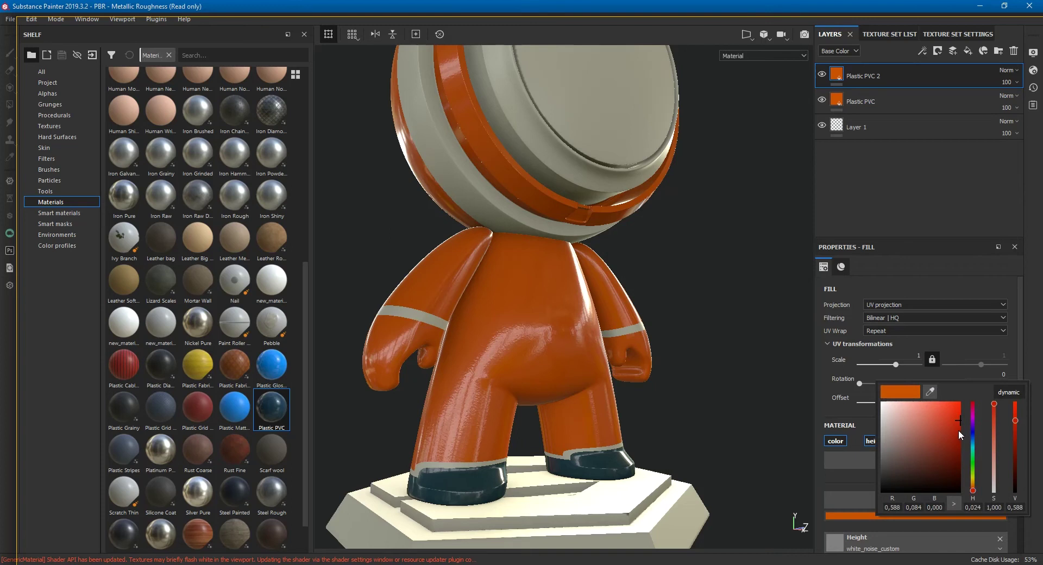
{"action": "left_click_drag", "start_coordinate": [958, 425], "coordinate": [955, 456]}
{"action": "left_click_drag", "start_coordinate": [625, 326], "coordinate": [706, 304], "text": "alt"}
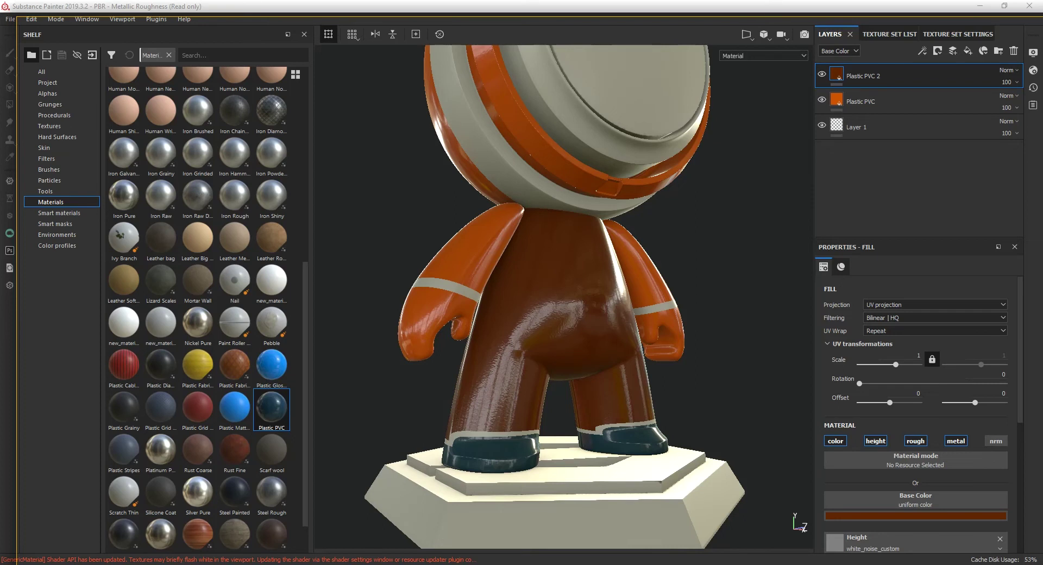
Step: Add a black mask with a Mask Editor generator to Plastic PVC 2
{"action": "right_click", "coordinate": [836, 76]}
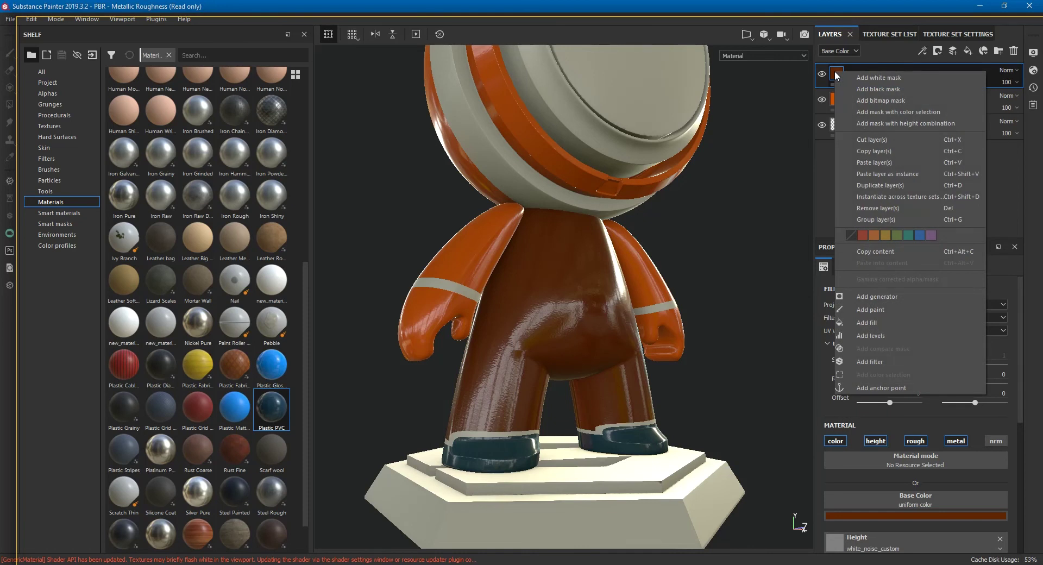
{"action": "left_click", "coordinate": [891, 89]}
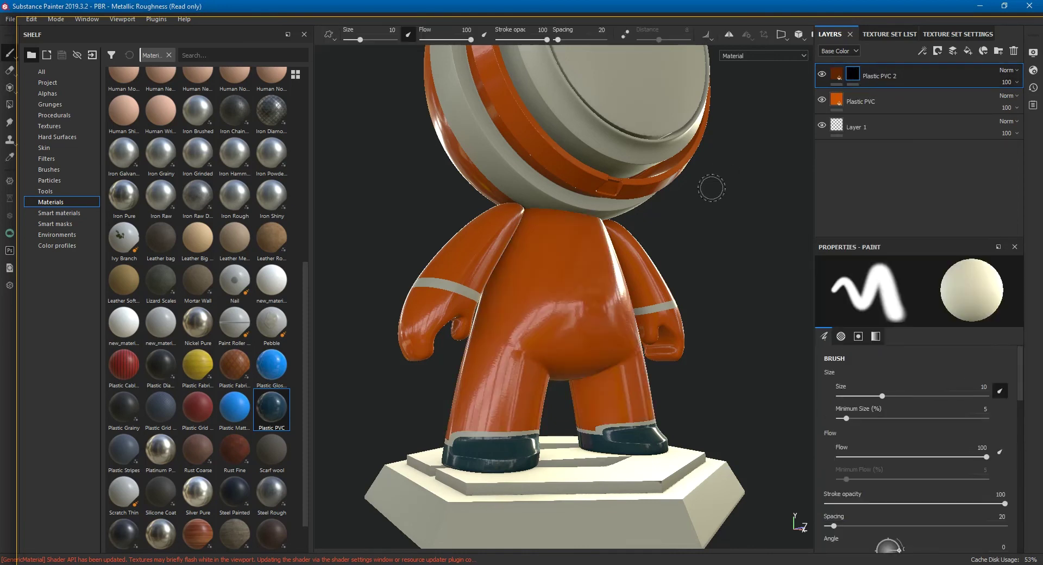
{"action": "right_click", "coordinate": [858, 78]}
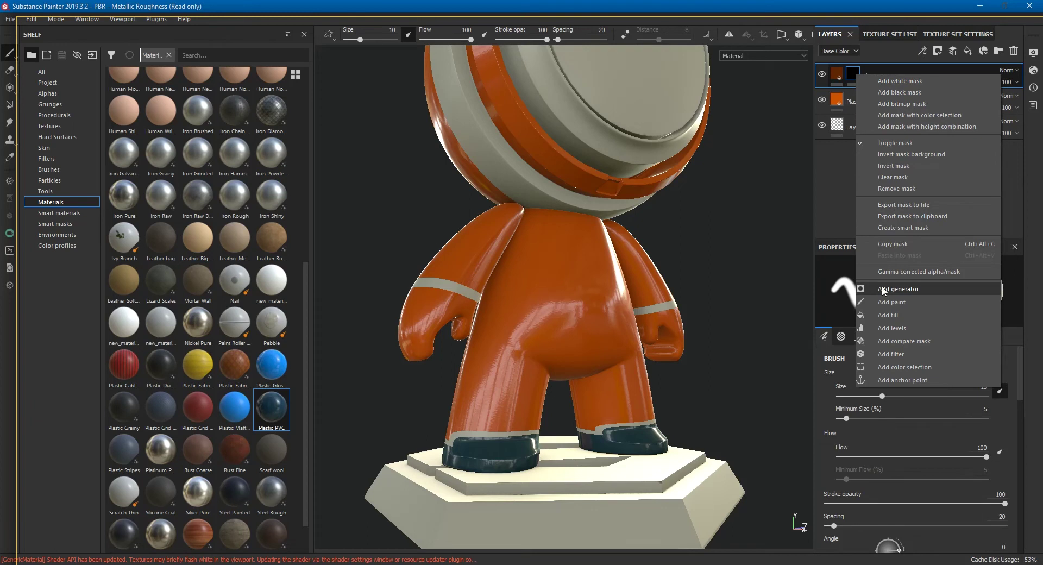
{"action": "left_click", "coordinate": [905, 289]}
{"action": "left_click", "coordinate": [913, 282]}
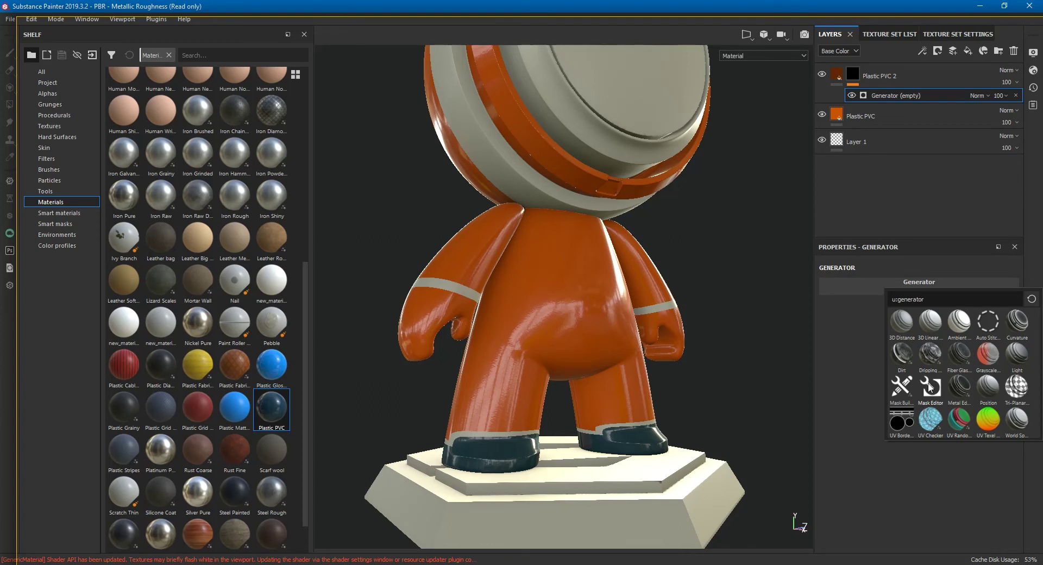
{"action": "left_click", "coordinate": [930, 387]}
{"action": "middle_click_drag", "start_coordinate": [736, 328], "coordinate": [720, 320]}
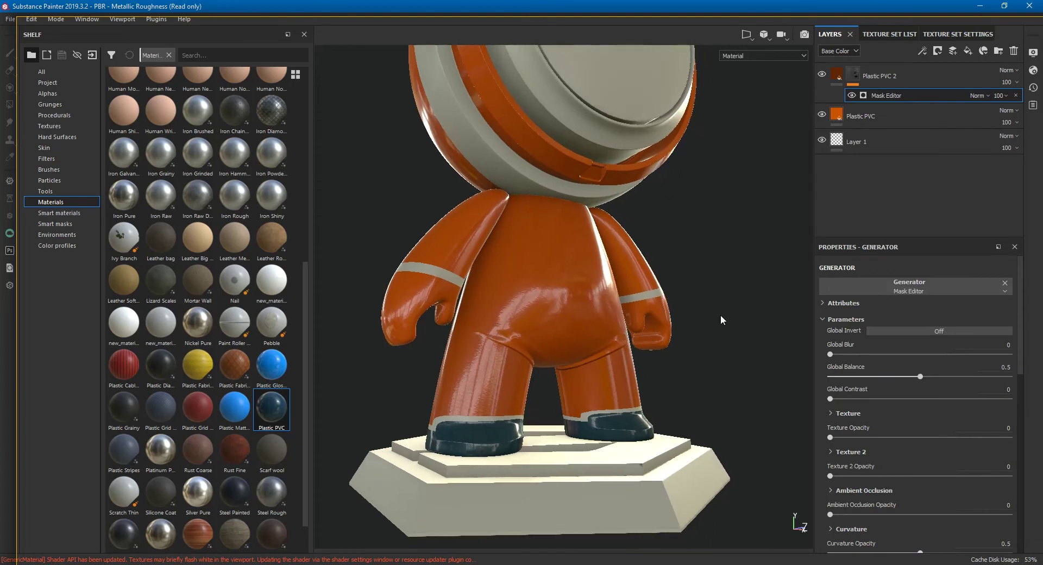
Step: Turn off the height channel on Plastic PVC 2's fill
{"action": "left_click", "coordinate": [842, 114]}
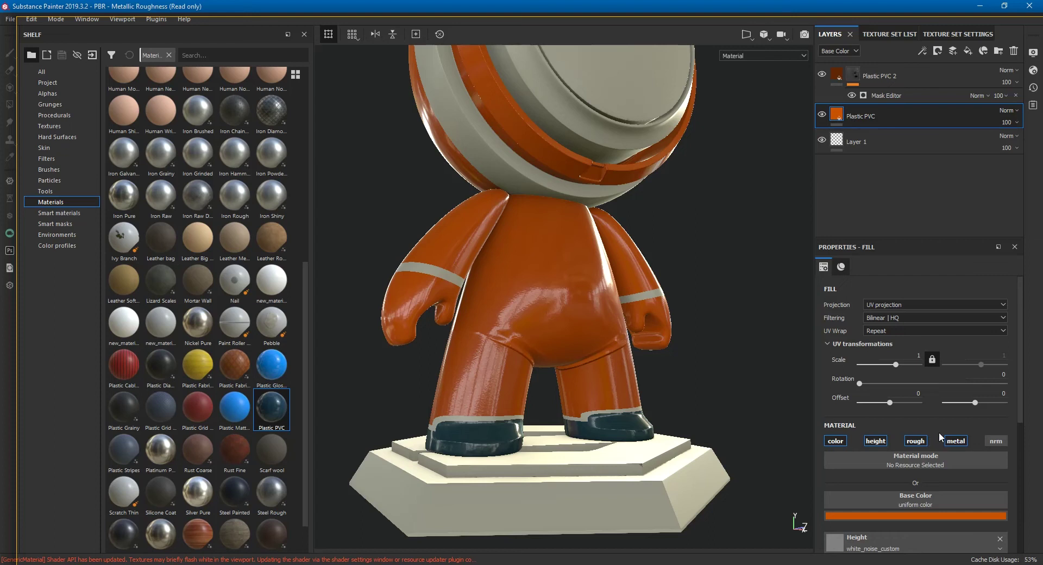
{"action": "left_click", "coordinate": [839, 74]}
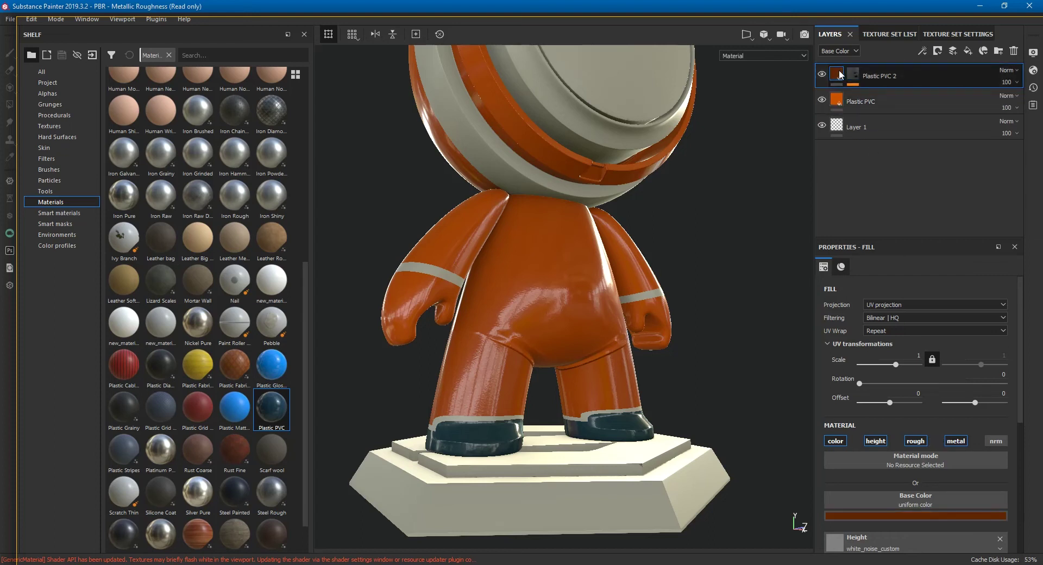
{"action": "left_click", "coordinate": [875, 442]}
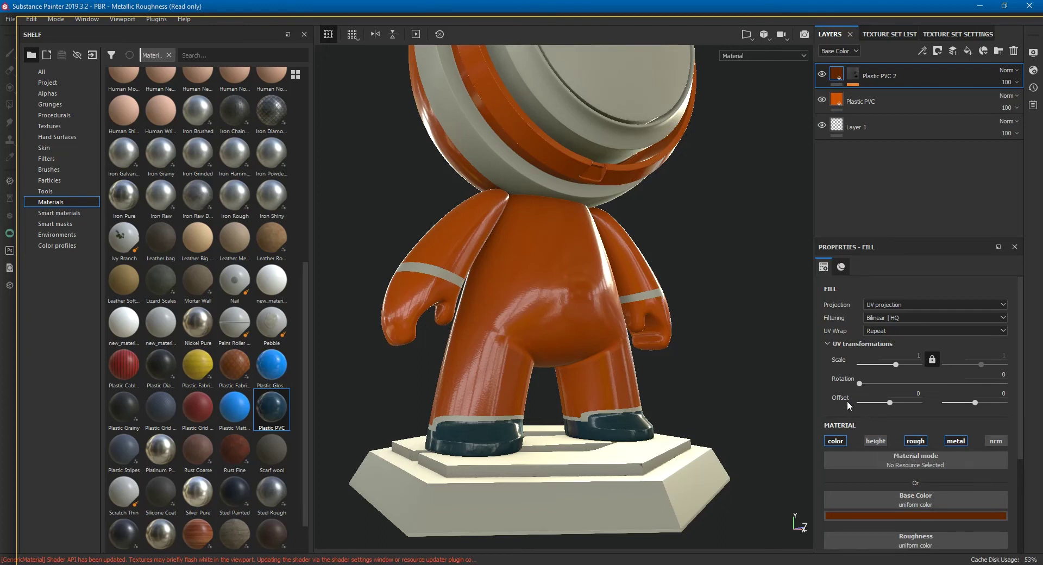
Step: Select Plastic PVC 2's mask and display it alone in the viewport
{"action": "left_click", "coordinate": [854, 75]}
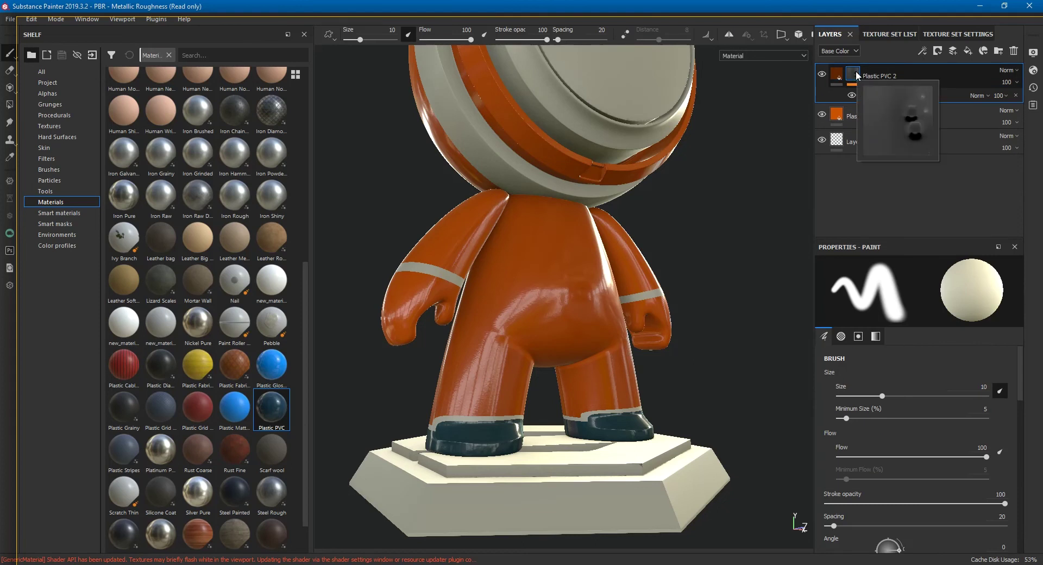
{"action": "left_click", "coordinate": [858, 76], "text": "alt"}
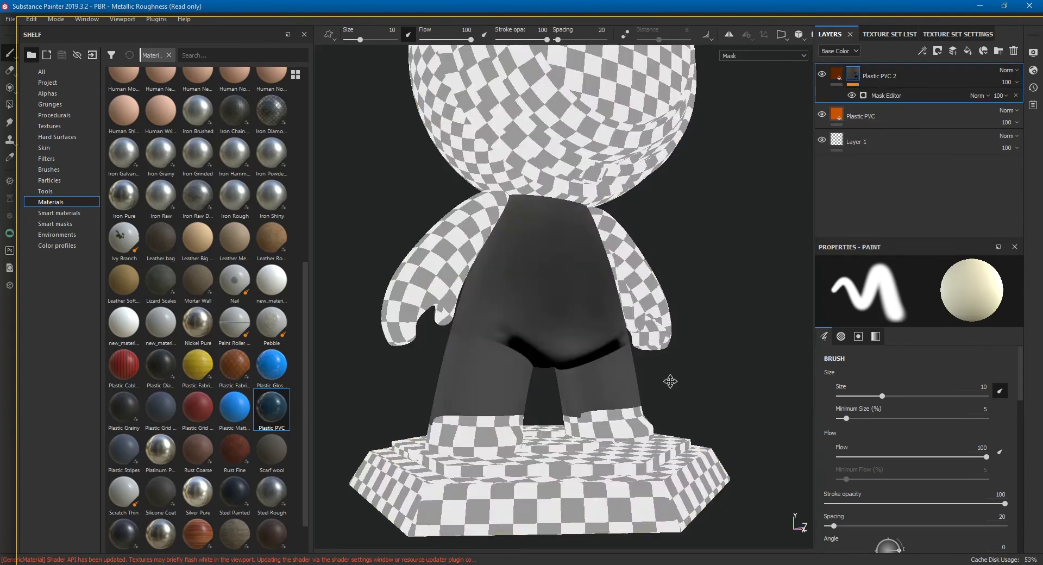
{"action": "scroll", "coordinate": [668, 353], "scroll_direction": "up", "scroll_amount": 1}
{"action": "scroll", "coordinate": [658, 356], "scroll_direction": "up", "scroll_amount": 3}
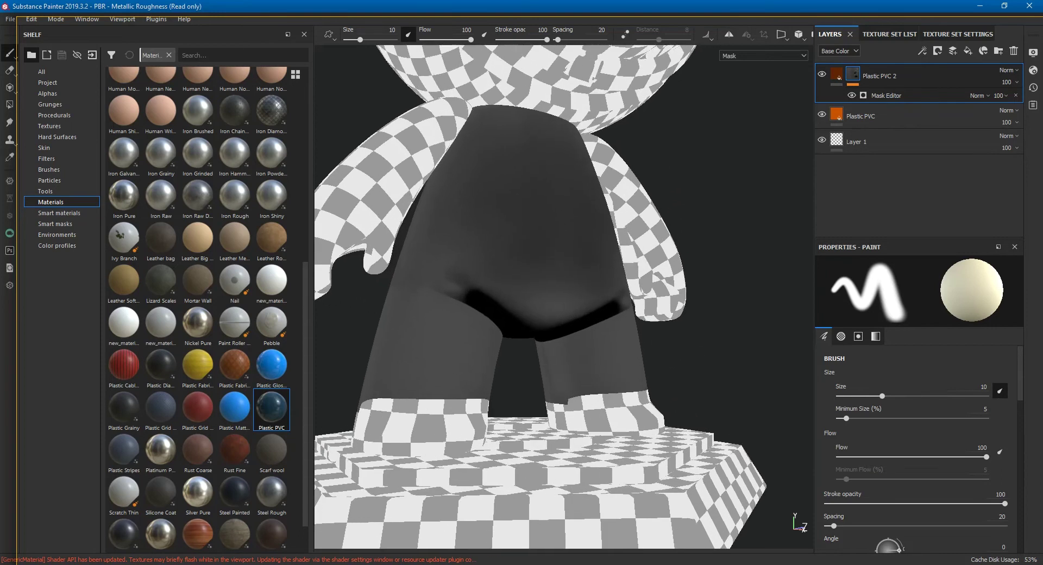
{"action": "scroll", "coordinate": [630, 356], "scroll_direction": "up", "scroll_amount": 1}
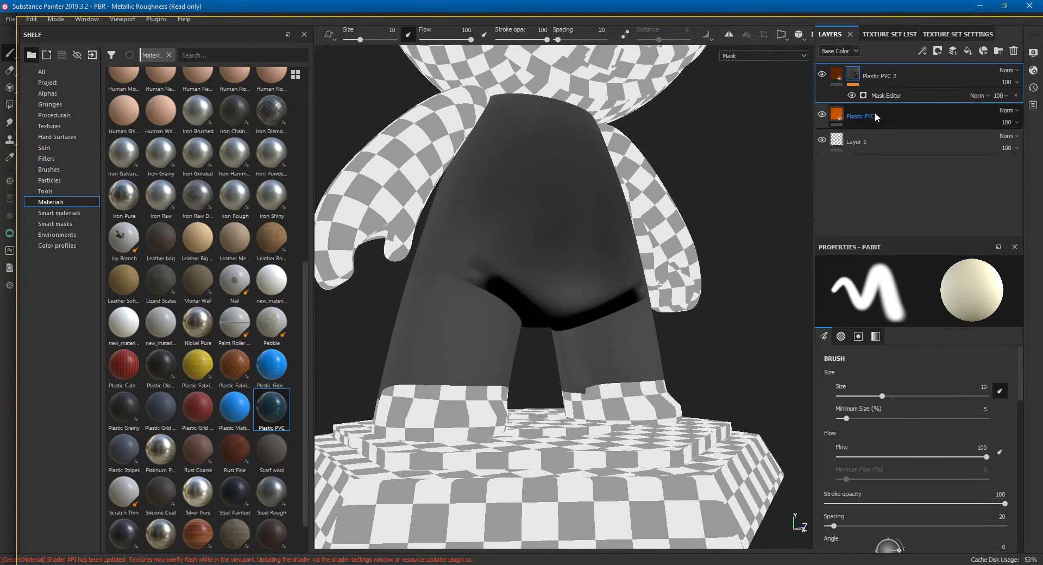
Step: Set the Mask Editor's Global Blur to 4.96 and Global Balance to about 0.87
{"action": "left_click", "coordinate": [885, 93]}
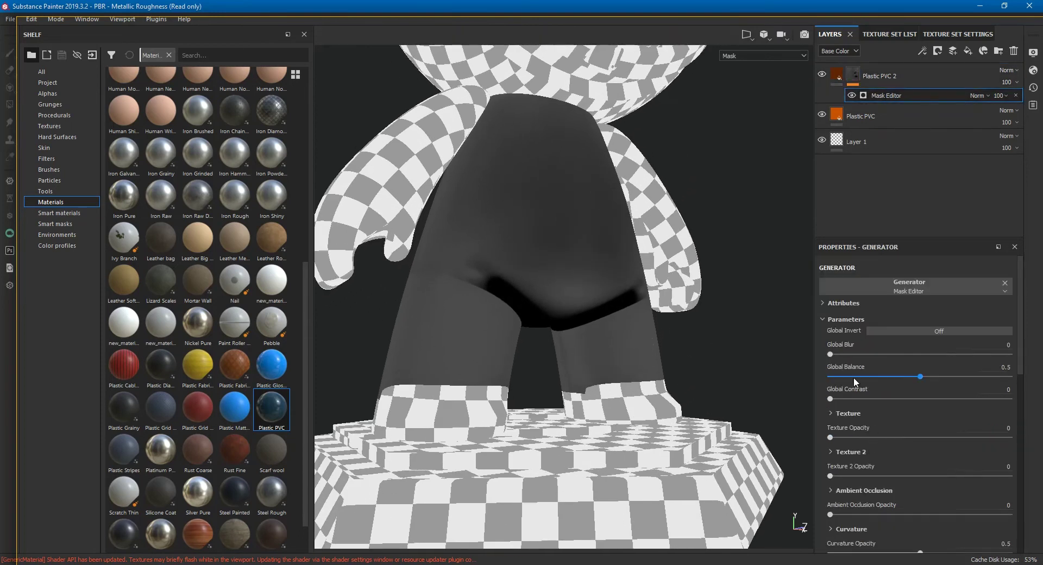
{"action": "mouse_move", "coordinate": [844, 398]}
{"action": "left_mouse_down"}
{"action": "mouse_move", "coordinate": [935, 392]}
{"action": "mouse_move", "coordinate": [801, 396]}
{"action": "left_mouse_up"}
{"action": "mouse_move", "coordinate": [830, 354]}
{"action": "left_mouse_down"}
{"action": "mouse_move", "coordinate": [866, 350]}
{"action": "mouse_move", "coordinate": [829, 353]}
{"action": "left_mouse_up"}
{"action": "left_click_drag", "start_coordinate": [920, 376], "coordinate": [988, 374]}
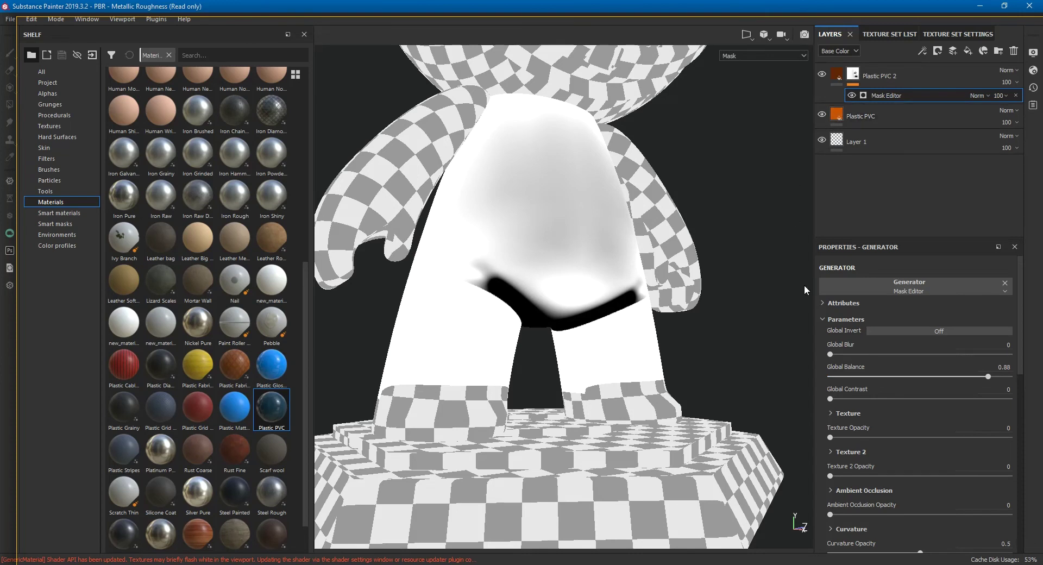
{"action": "left_click_drag", "start_coordinate": [831, 354], "coordinate": [886, 354]}
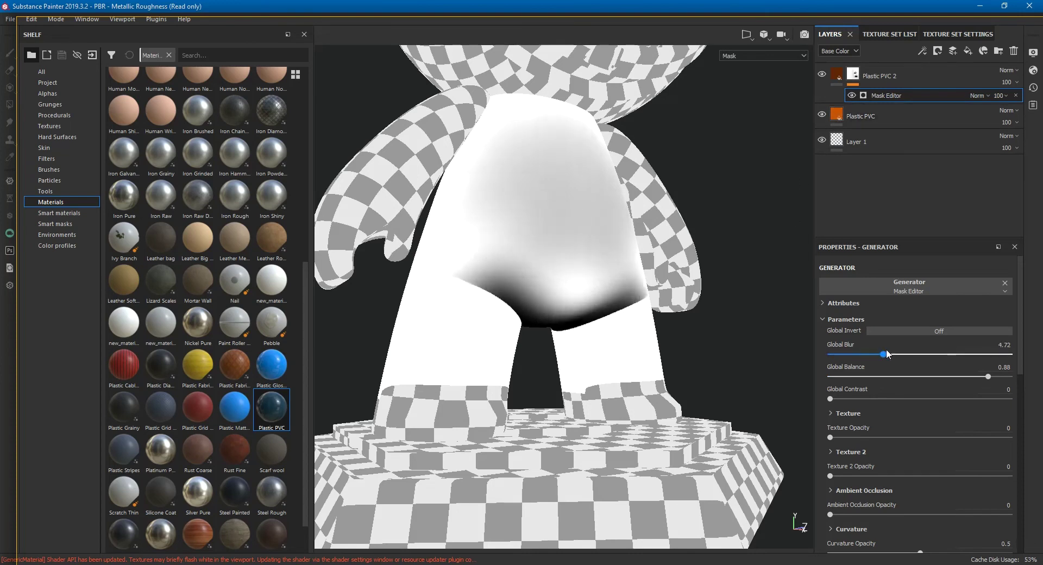
{"action": "mouse_move", "coordinate": [947, 377]}
{"action": "left_mouse_down"}
{"action": "mouse_move", "coordinate": [988, 377]}
{"action": "mouse_move", "coordinate": [986, 386]}
{"action": "left_mouse_up"}
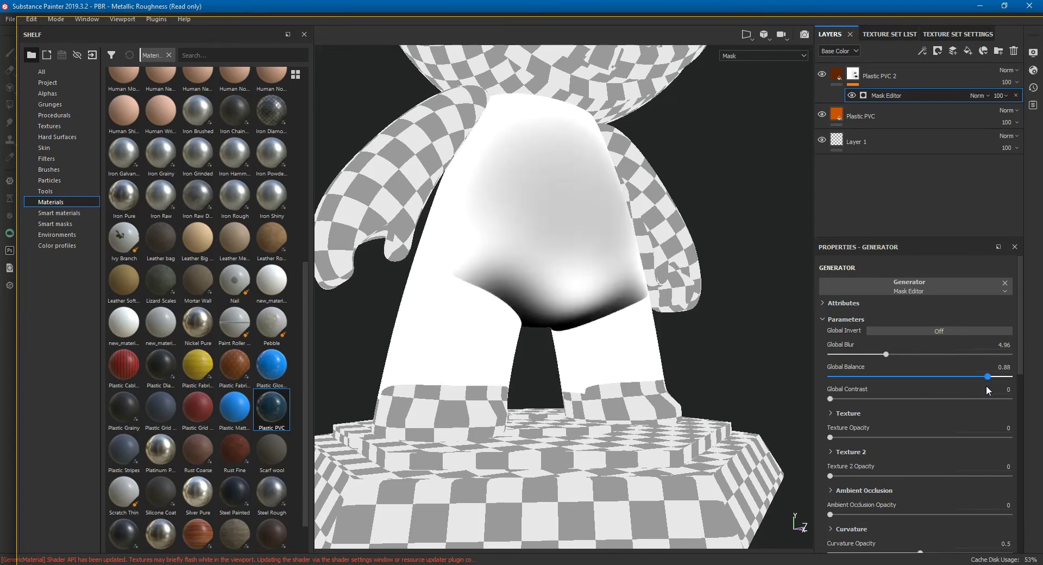
Step: Raise Curvature Opacity to 0.56 and check the result in the material view
{"action": "scroll", "coordinate": [898, 419], "scroll_direction": "down", "scroll_amount": 1}
{"action": "scroll", "coordinate": [898, 419], "scroll_direction": "down", "scroll_amount": 1}
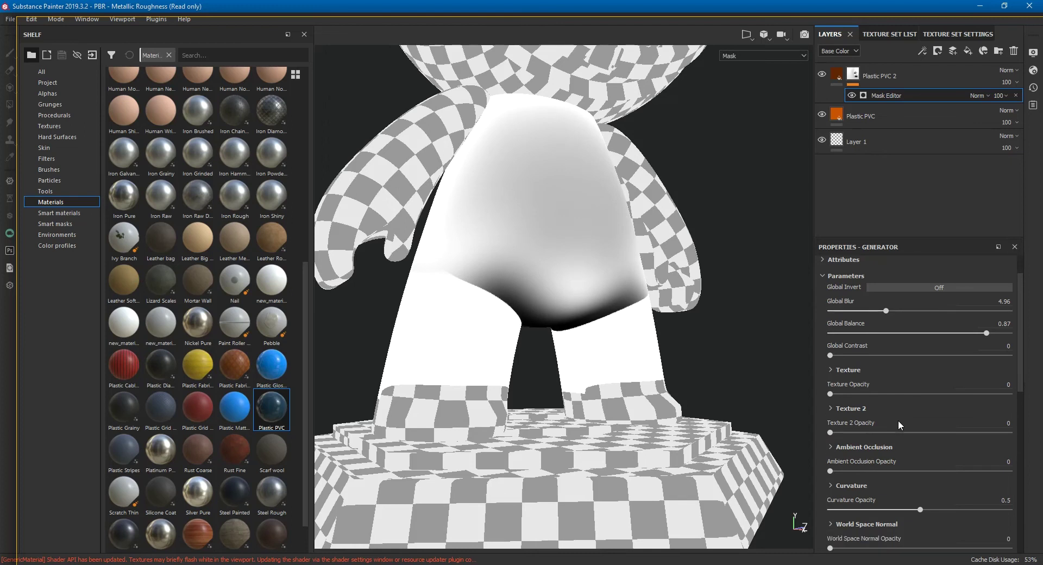
{"action": "mouse_move", "coordinate": [920, 510]}
{"action": "left_mouse_down"}
{"action": "mouse_move", "coordinate": [954, 510]}
{"action": "mouse_move", "coordinate": [927, 512]}
{"action": "left_mouse_up"}
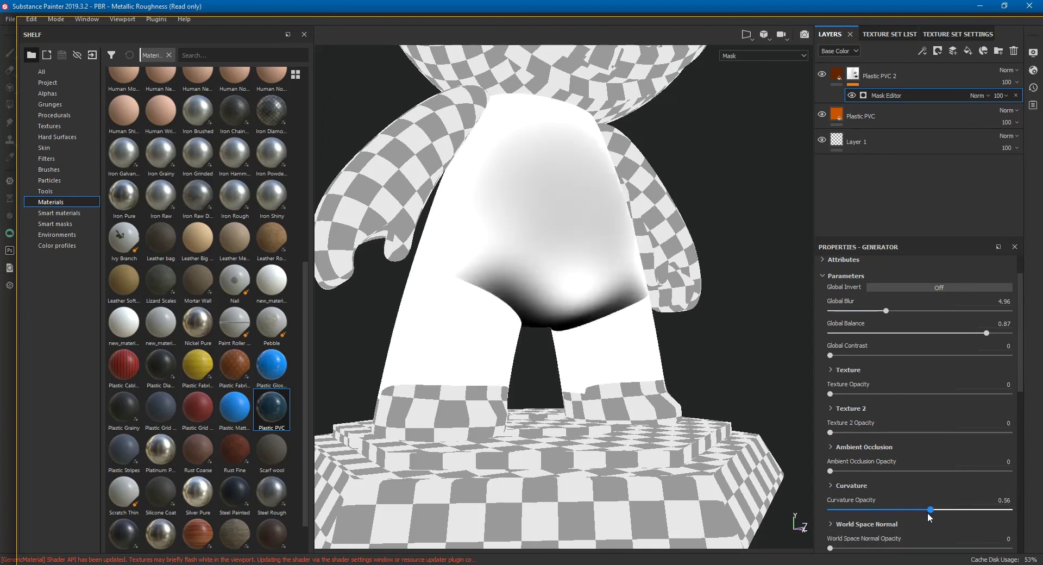
{"action": "left_click_drag", "start_coordinate": [661, 357], "coordinate": [608, 341], "text": "alt"}
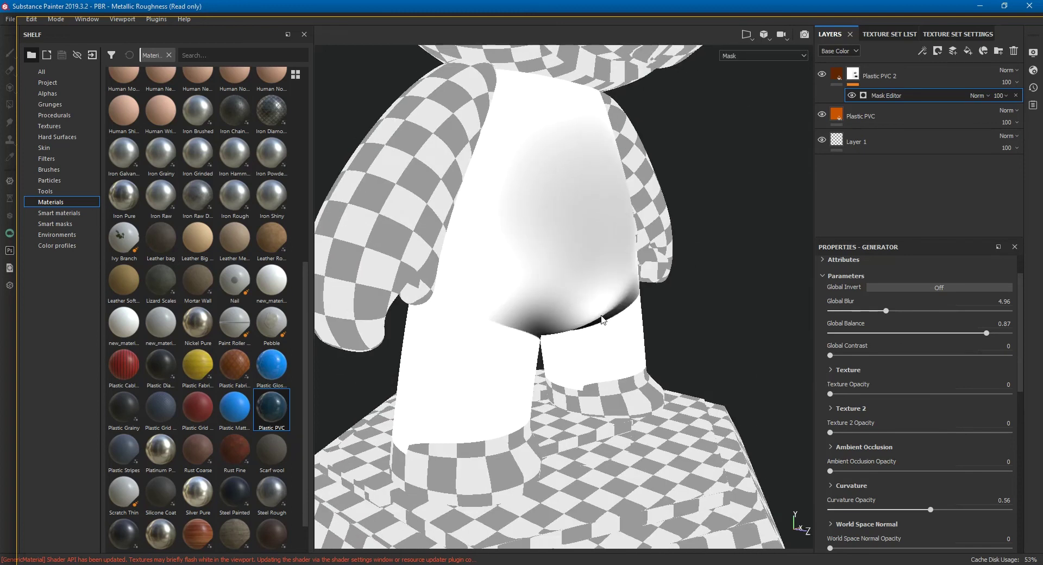
{"action": "key", "text": "m"}
{"action": "mouse_move", "coordinate": [677, 242]}
{"action": "left_mouse_down", "text": "alt"}
{"action": "mouse_move", "coordinate": [528, 225]}
{"action": "mouse_move", "coordinate": [618, 235]}
{"action": "mouse_move", "coordinate": [625, 284]}
{"action": "left_mouse_up", "text": "alt"}
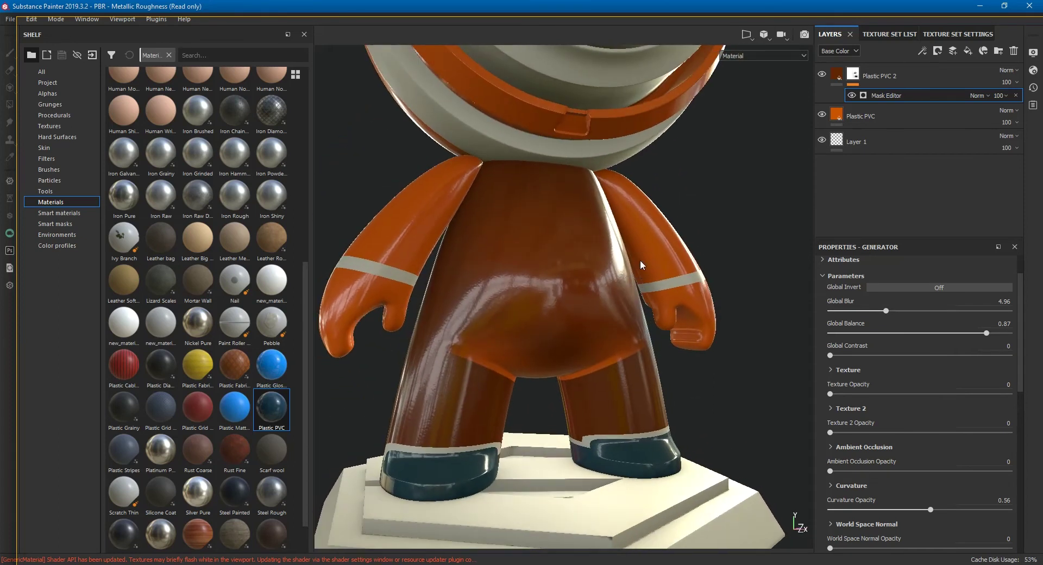
Step: Compare the mask channel and the full material render on the torso
{"action": "left_click_drag", "start_coordinate": [643, 258], "coordinate": [641, 284], "text": "alt"}
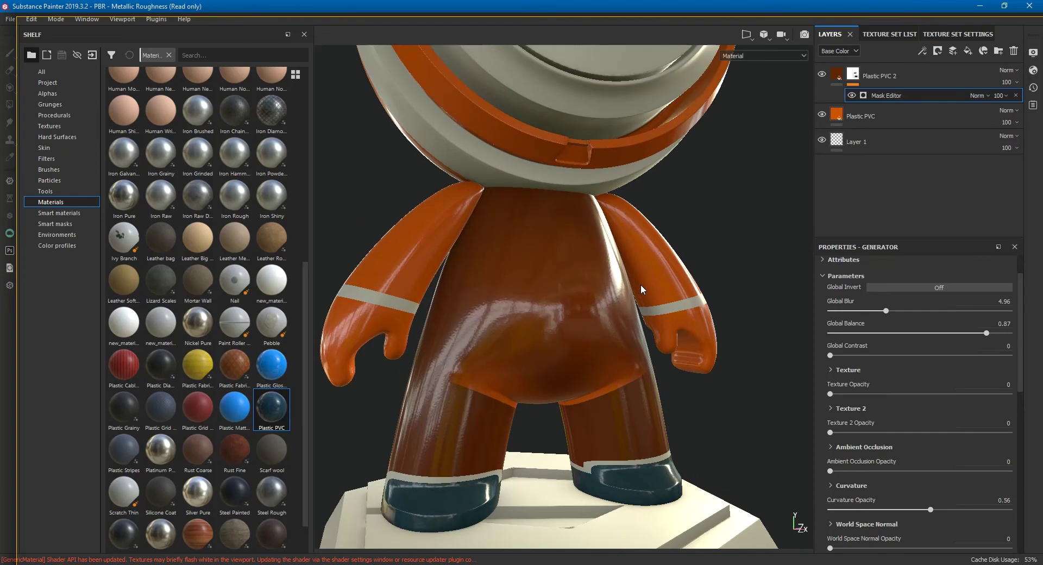
{"action": "key", "text": "c"}
{"action": "key", "text": "c"}
{"action": "left_click", "coordinate": [745, 57]}
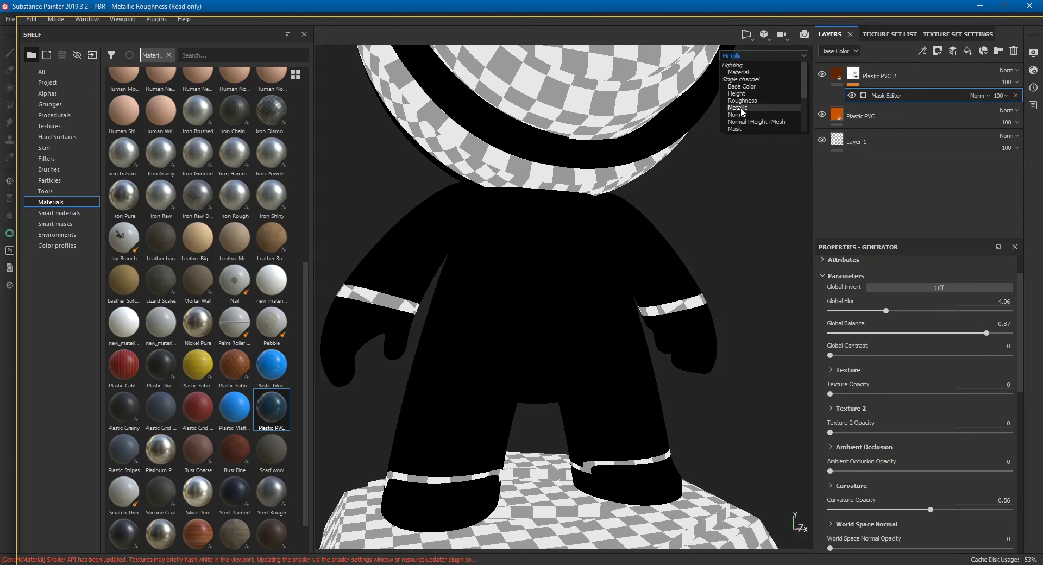
{"action": "left_click", "coordinate": [735, 129]}
{"action": "key", "text": "m"}
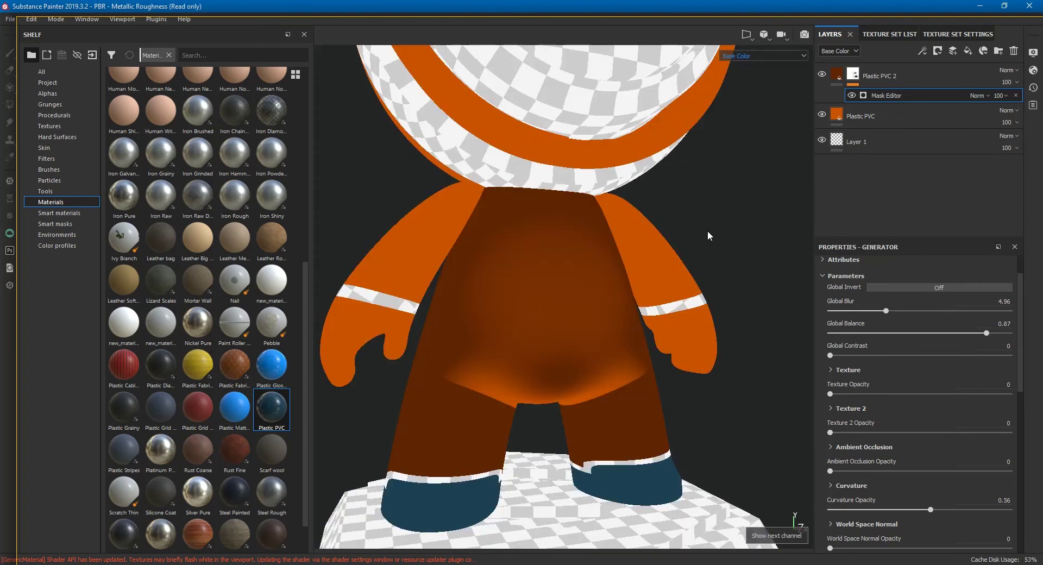
{"action": "left_click_drag", "start_coordinate": [673, 236], "coordinate": [721, 221], "text": "alt"}
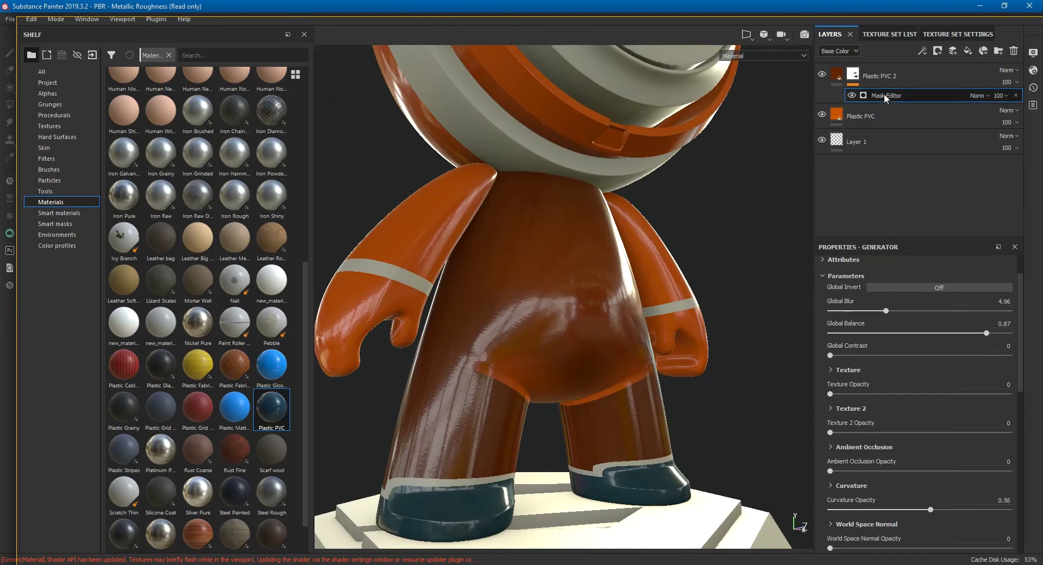
Step: Raise the Mask Editor's Global Blur to 15.03 and lower Global Balance to 0.72
{"action": "left_click", "coordinate": [852, 75]}
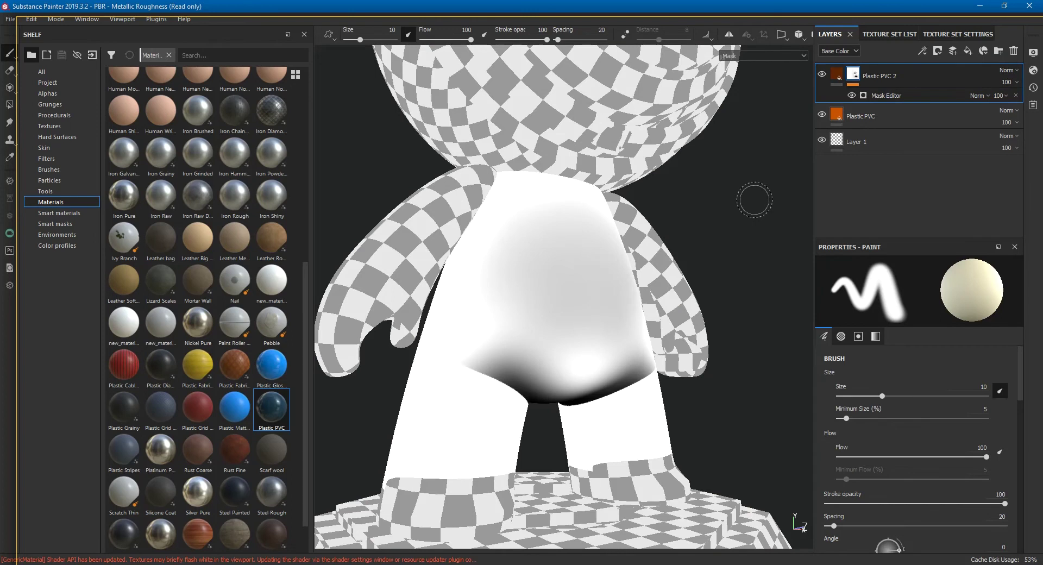
{"action": "key", "text": "m"}
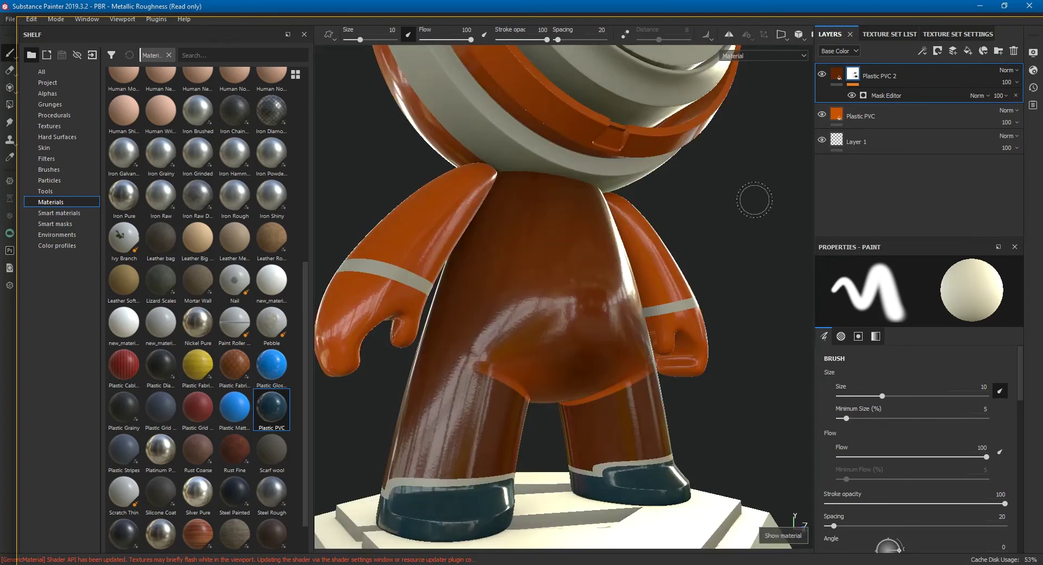
{"action": "left_click", "coordinate": [902, 95]}
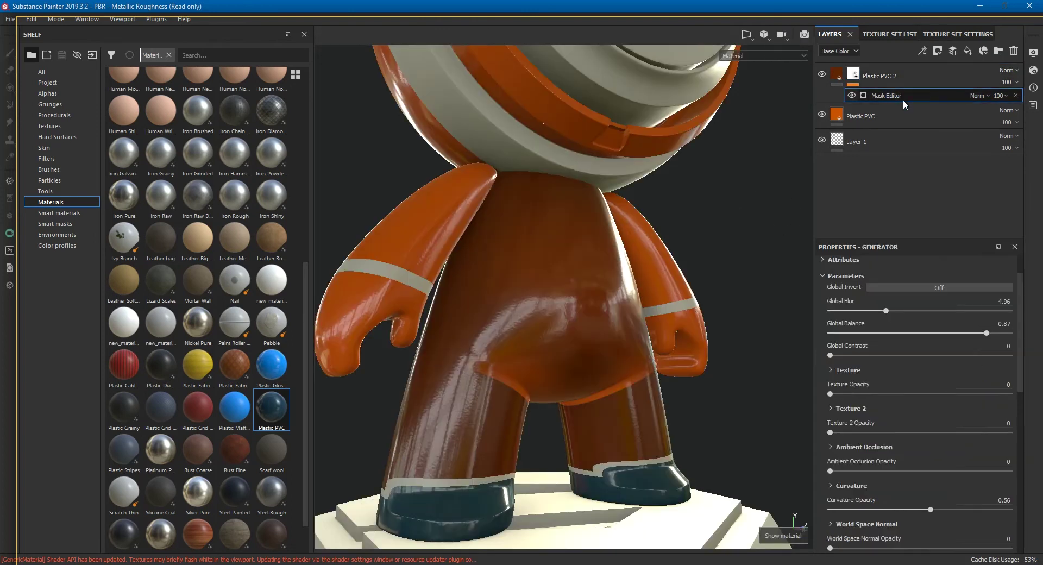
{"action": "left_click_drag", "start_coordinate": [890, 313], "coordinate": [996, 308]}
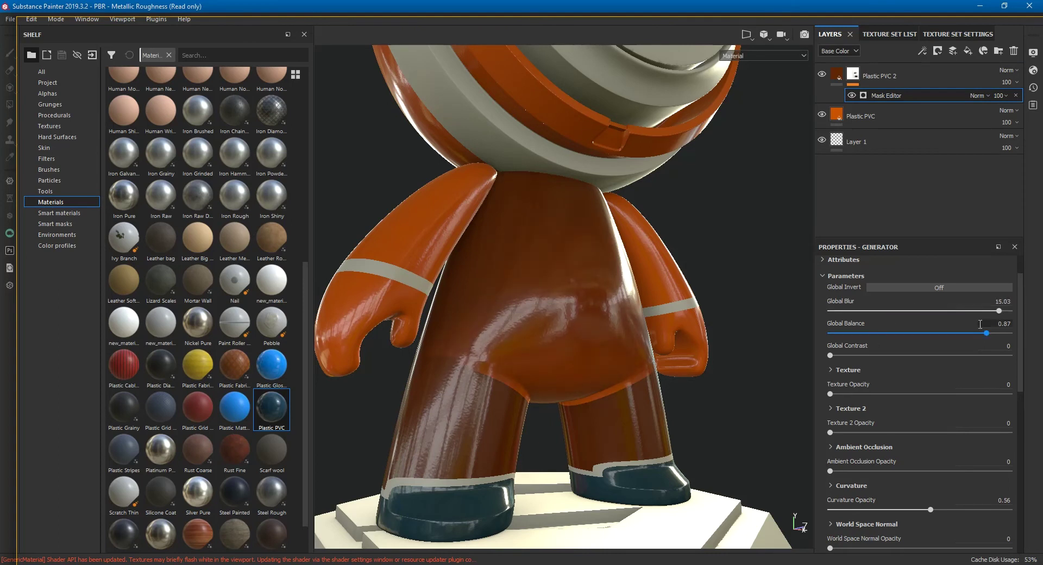
{"action": "mouse_move", "coordinate": [986, 333]}
{"action": "left_mouse_down"}
{"action": "mouse_move", "coordinate": [934, 333]}
{"action": "mouse_move", "coordinate": [958, 341]}
{"action": "left_mouse_up"}
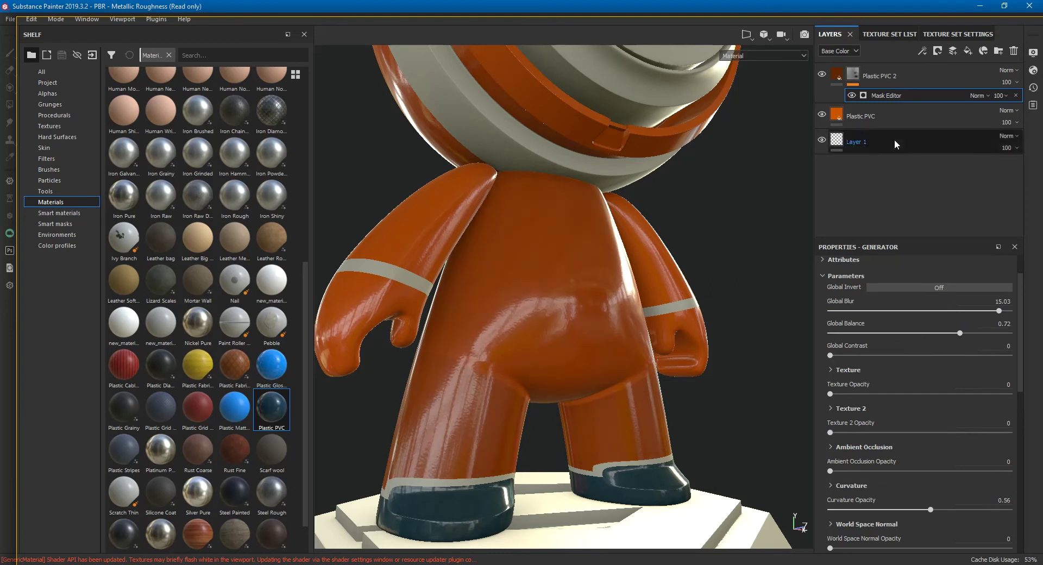
Step: Select the Plastic PVC 2 mask and inspect the legs and torso from several angles
{"action": "left_click", "coordinate": [853, 74], "text": "alt"}
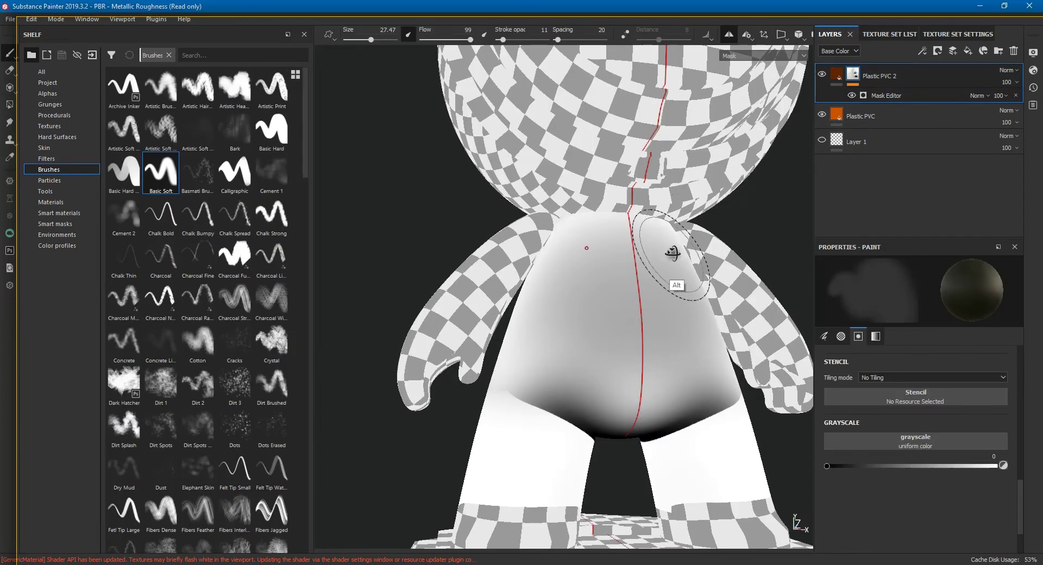
{"action": "left_click_drag", "start_coordinate": [673, 251], "coordinate": [621, 163], "text": "alt"}
{"action": "middle_click_drag", "start_coordinate": [630, 239], "coordinate": [640, 223], "text": "alt"}
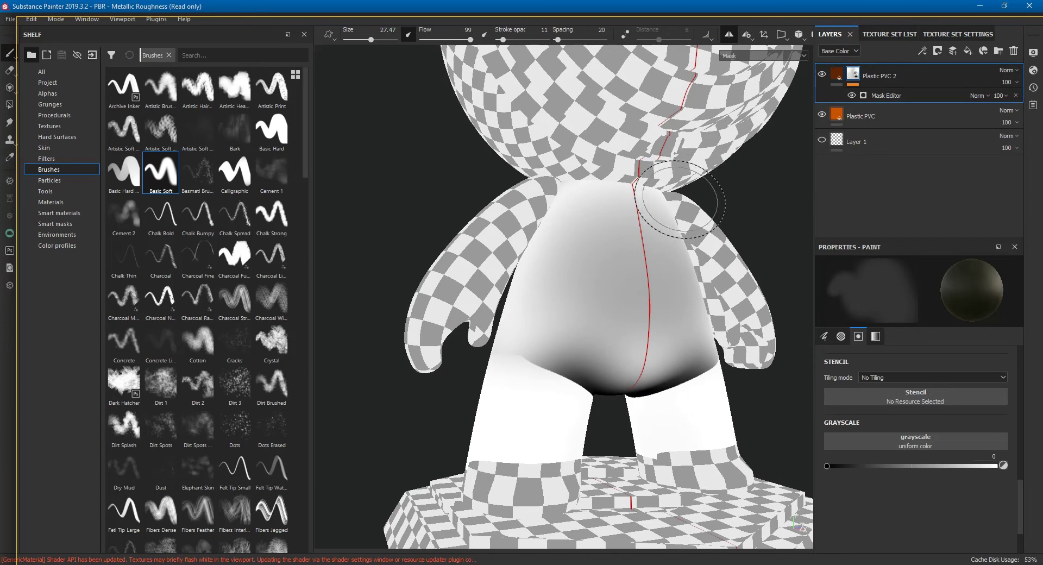
{"action": "key", "text": "m"}
{"action": "mouse_move", "coordinate": [642, 350]}
{"action": "left_mouse_down", "text": "alt"}
{"action": "mouse_move", "coordinate": [659, 368]}
{"action": "mouse_move", "coordinate": [613, 270]}
{"action": "left_mouse_up", "text": "alt"}
{"action": "right_click_drag", "start_coordinate": [613, 270], "coordinate": [664, 402], "text": "alt"}
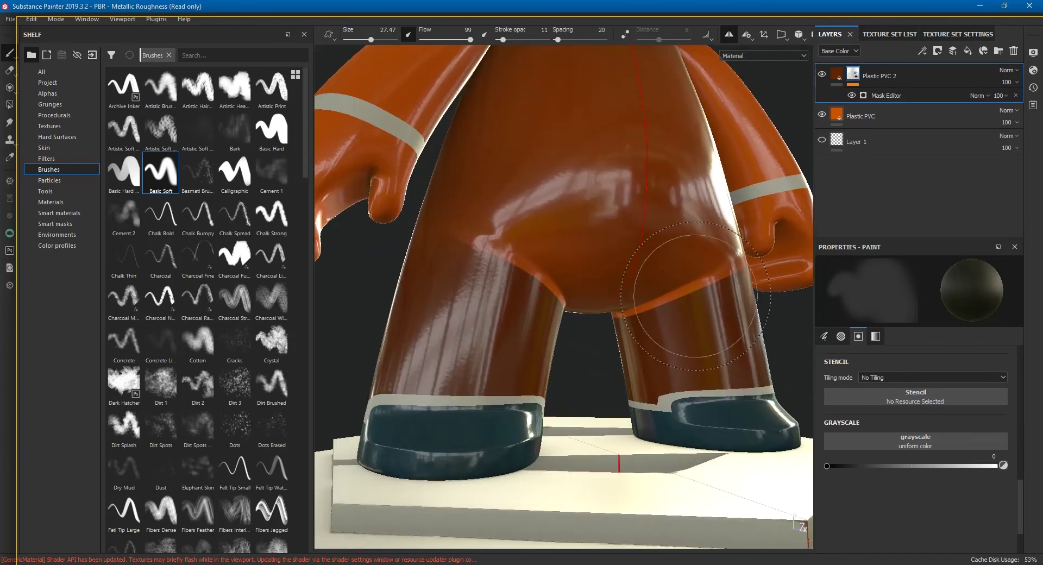
{"action": "mouse_move", "coordinate": [708, 309]}
{"action": "left_mouse_down", "text": "alt"}
{"action": "mouse_move", "coordinate": [671, 333]}
{"action": "mouse_move", "coordinate": [687, 306]}
{"action": "left_mouse_up", "text": "alt"}
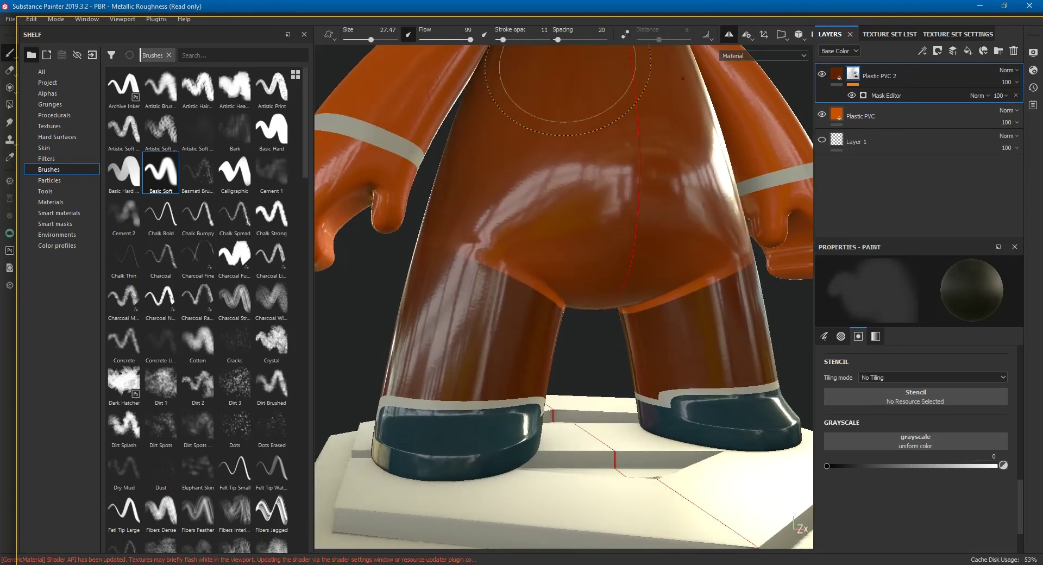
{"action": "mouse_move", "coordinate": [641, 163]}
{"action": "left_mouse_down", "text": "alt"}
{"action": "mouse_move", "coordinate": [610, 186]}
{"action": "mouse_move", "coordinate": [641, 158]}
{"action": "left_mouse_up", "text": "alt"}
{"action": "right_click_drag", "start_coordinate": [641, 154], "coordinate": [570, 256], "text": "alt"}
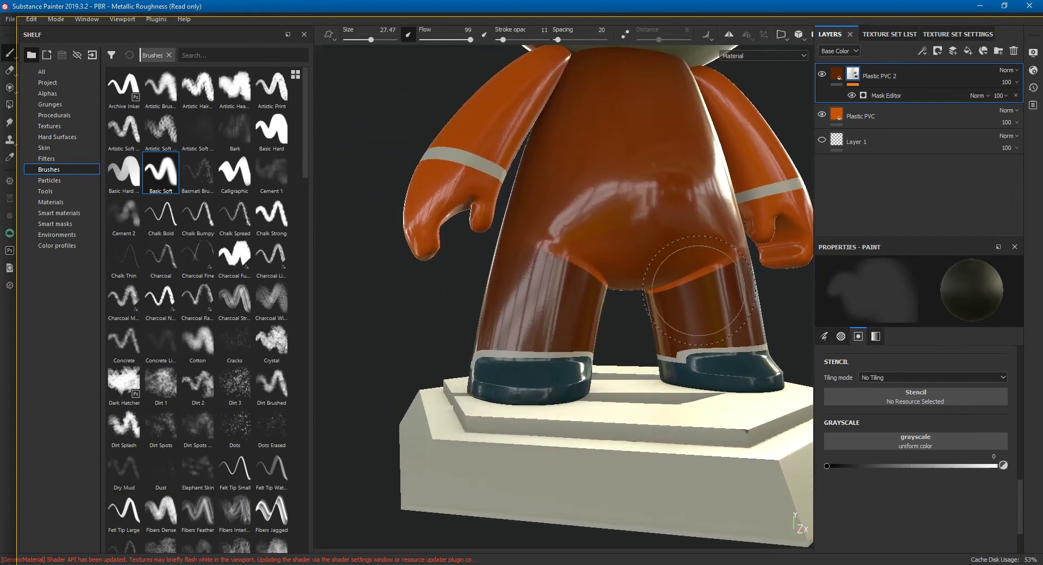
{"action": "mouse_move", "coordinate": [680, 302]}
{"action": "left_mouse_down", "text": "alt"}
{"action": "mouse_move", "coordinate": [670, 226]}
{"action": "mouse_move", "coordinate": [623, 294]}
{"action": "mouse_move", "coordinate": [673, 235]}
{"action": "left_mouse_up", "text": "alt"}
{"action": "right_click_drag", "start_coordinate": [673, 235], "coordinate": [617, 283], "text": "alt"}
{"action": "left_click_drag", "start_coordinate": [617, 283], "coordinate": [711, 79], "text": "alt"}
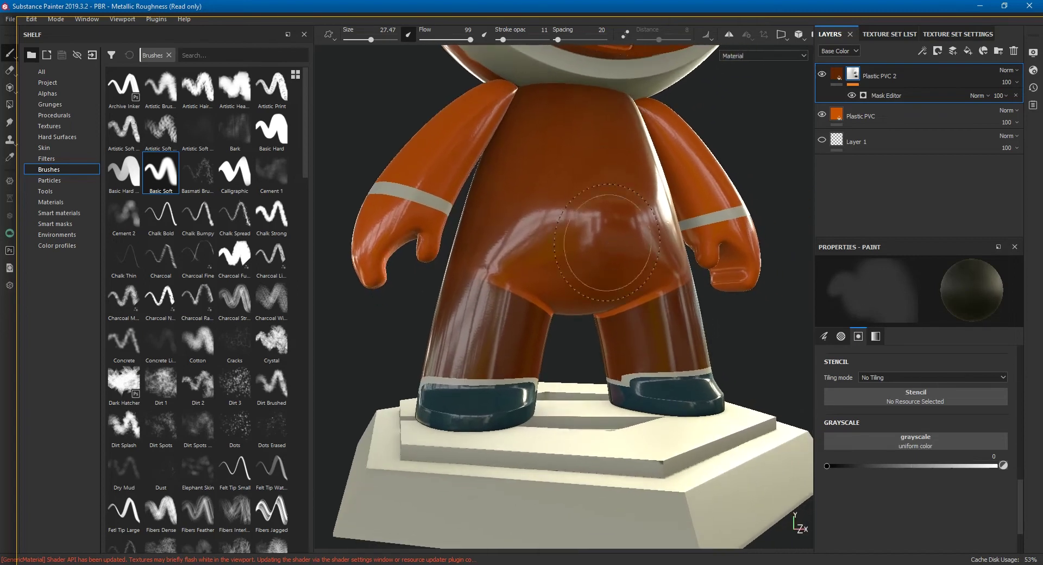
Step: Enable mirror symmetry painting and bring up the mask's options list
{"action": "left_click", "coordinate": [729, 34]}
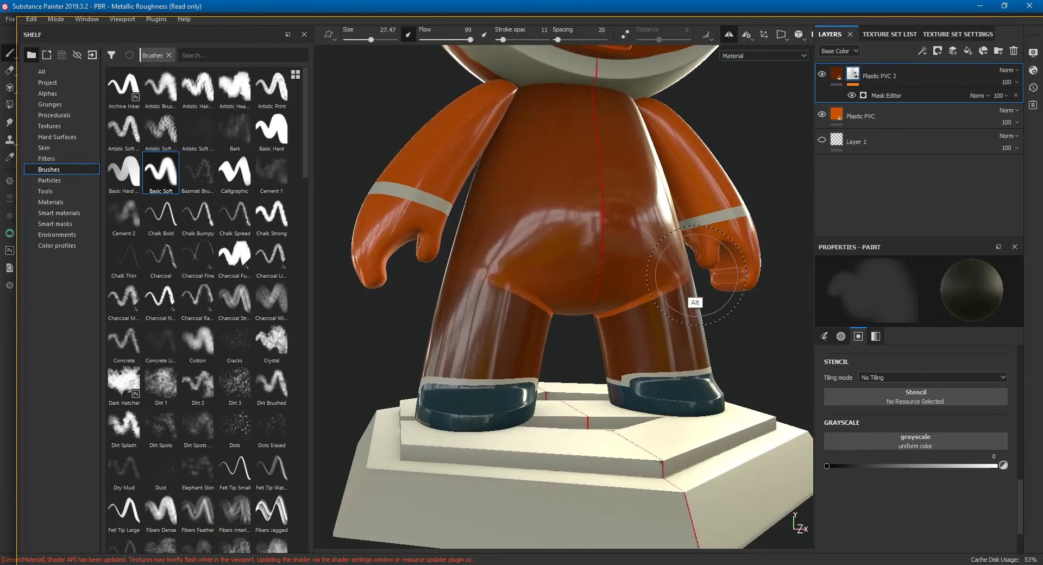
{"action": "right_click_drag", "start_coordinate": [695, 275], "coordinate": [701, 396], "text": "alt"}
{"action": "left_click_drag", "start_coordinate": [700, 397], "coordinate": [617, 349], "text": "alt"}
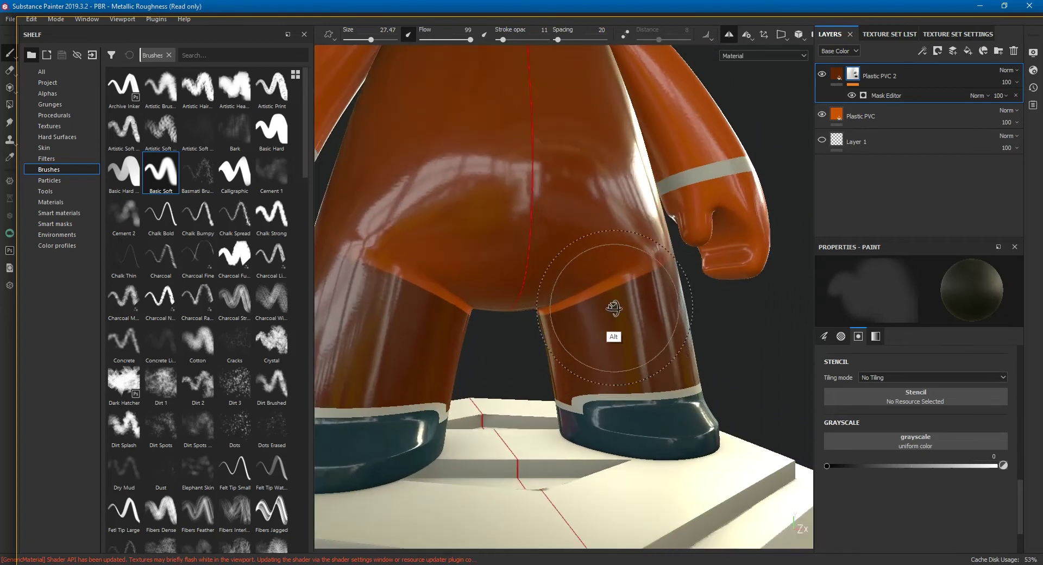
{"action": "left_click_drag", "start_coordinate": [614, 308], "coordinate": [601, 274], "text": "alt"}
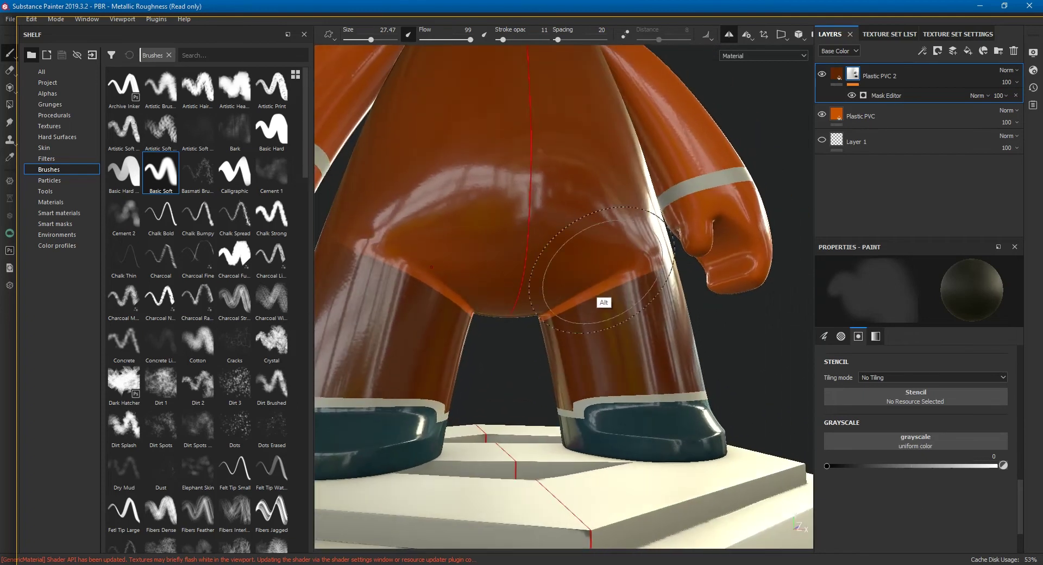
{"action": "right_click", "coordinate": [858, 77]}
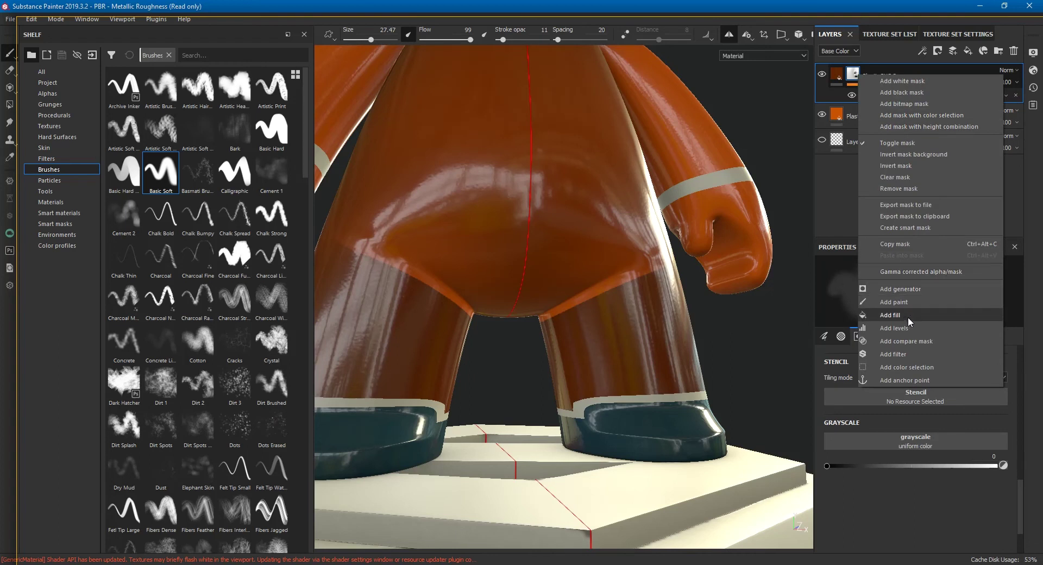
Step: Add a Paint effect to the Plastic PVC 2 mask and shrink the brush to about 16
{"action": "left_click", "coordinate": [914, 302]}
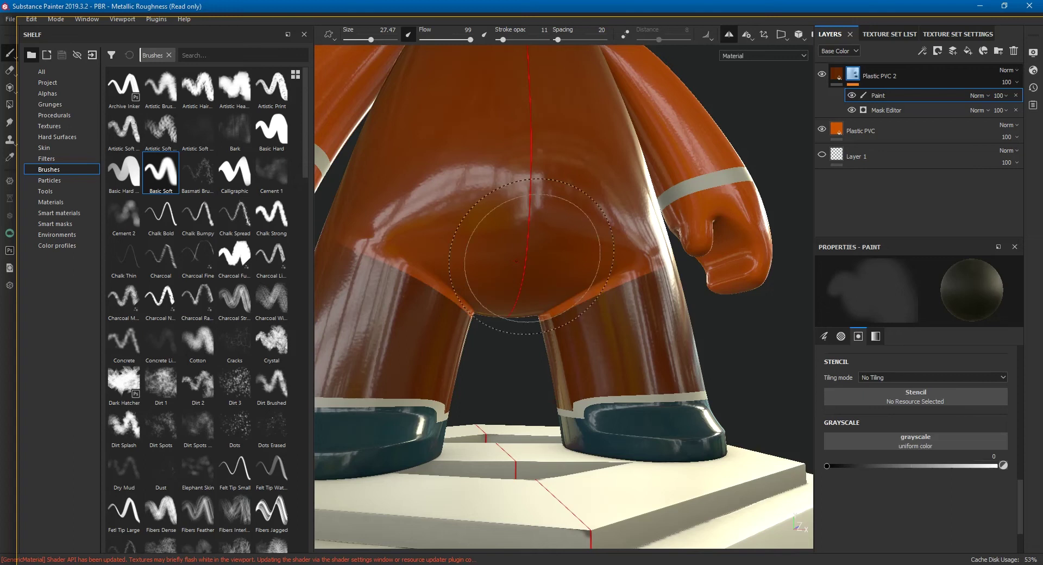
{"action": "right_click", "coordinate": [597, 280]}
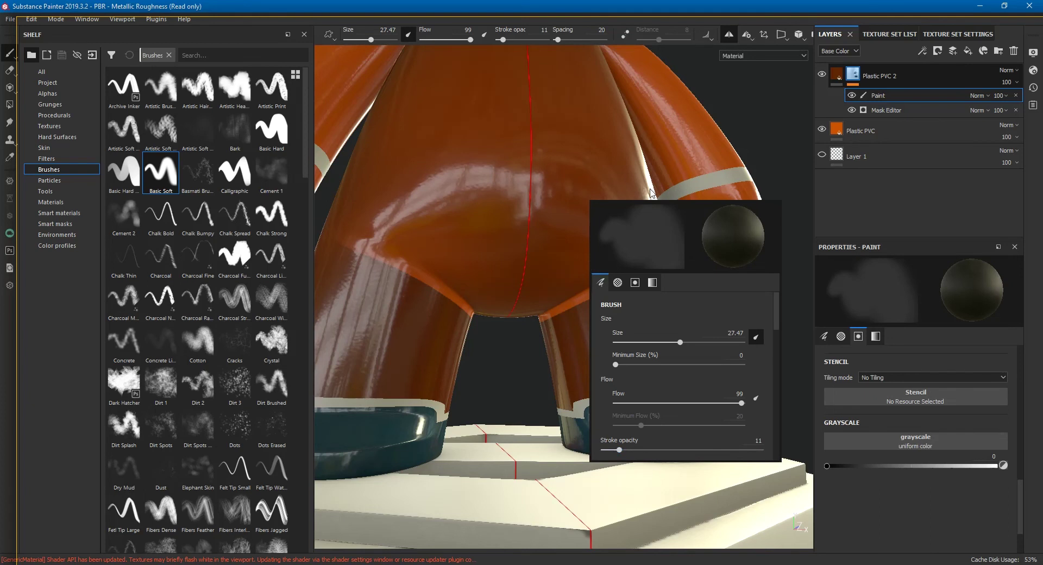
{"action": "scroll", "coordinate": [624, 284], "scroll_direction": "up", "scroll_amount": 2}
{"action": "scroll", "coordinate": [633, 395], "scroll_direction": "up", "scroll_amount": 3}
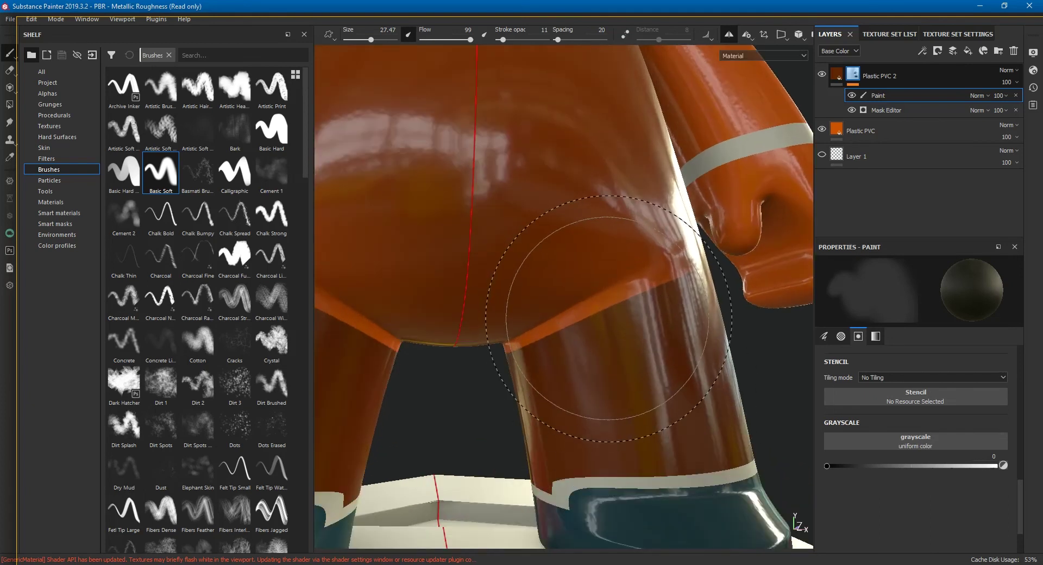
{"action": "right_click", "coordinate": [548, 382]}
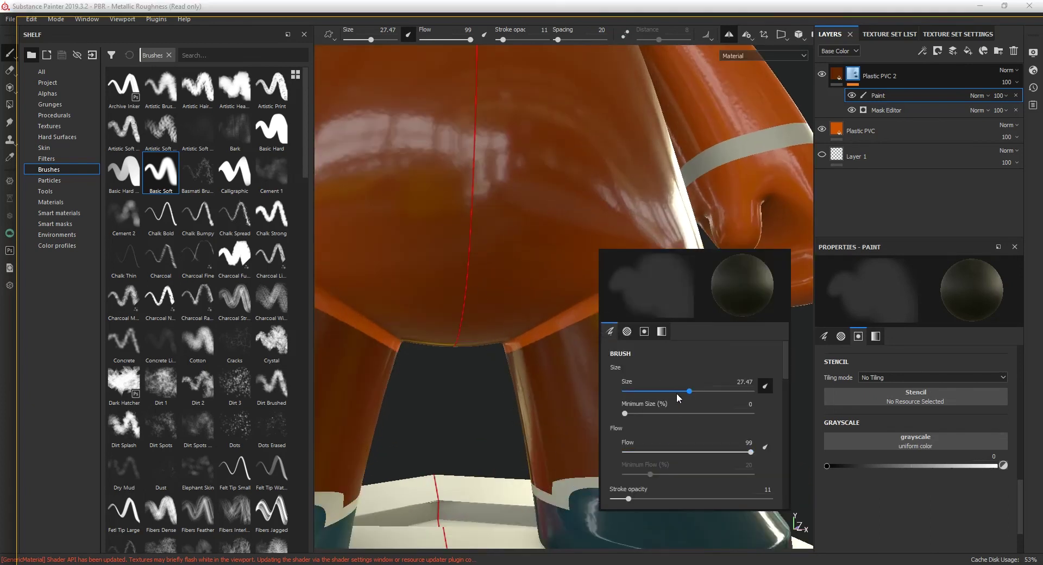
{"action": "left_click_drag", "start_coordinate": [687, 391], "coordinate": [677, 391]}
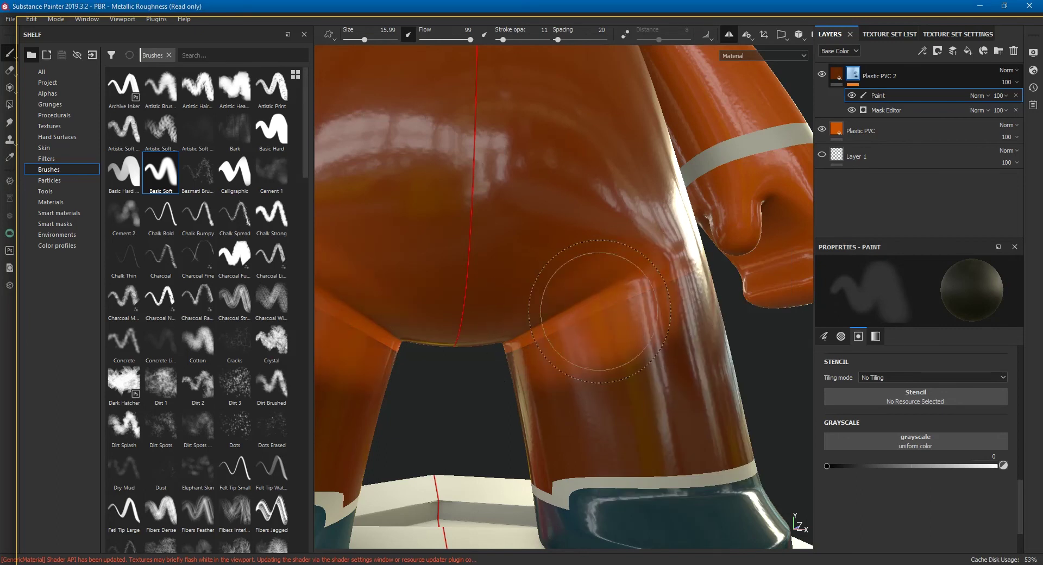
Step: Frame the legs from a lower angle and set the brush size to 23.7
{"action": "mouse_move", "coordinate": [690, 244]}
{"action": "left_mouse_down", "text": "alt"}
{"action": "mouse_move", "coordinate": [655, 289]}
{"action": "mouse_move", "coordinate": [629, 279]}
{"action": "left_mouse_up", "text": "alt"}
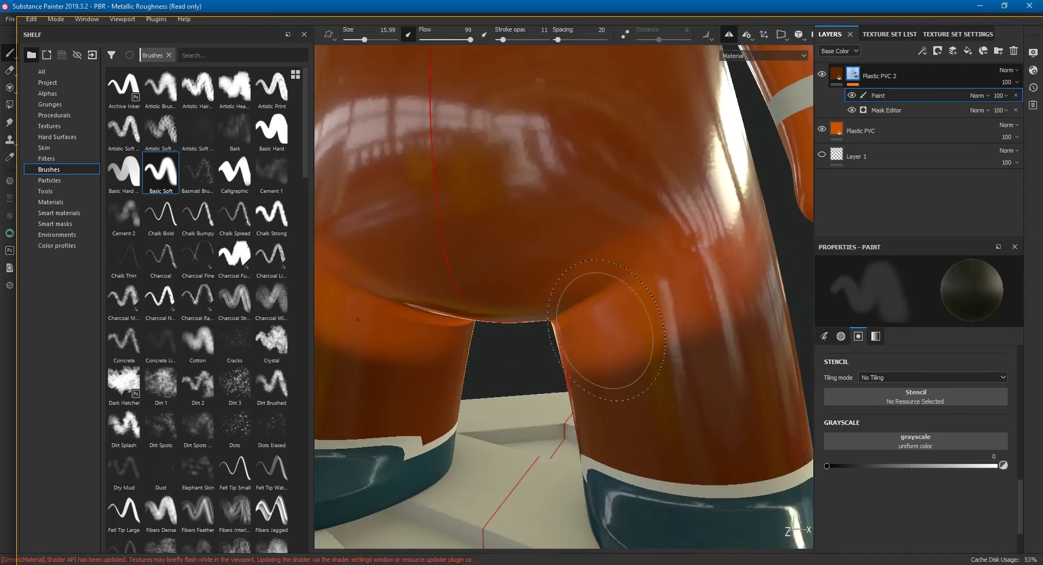
{"action": "left_click_drag", "start_coordinate": [601, 345], "coordinate": [658, 174], "text": "alt"}
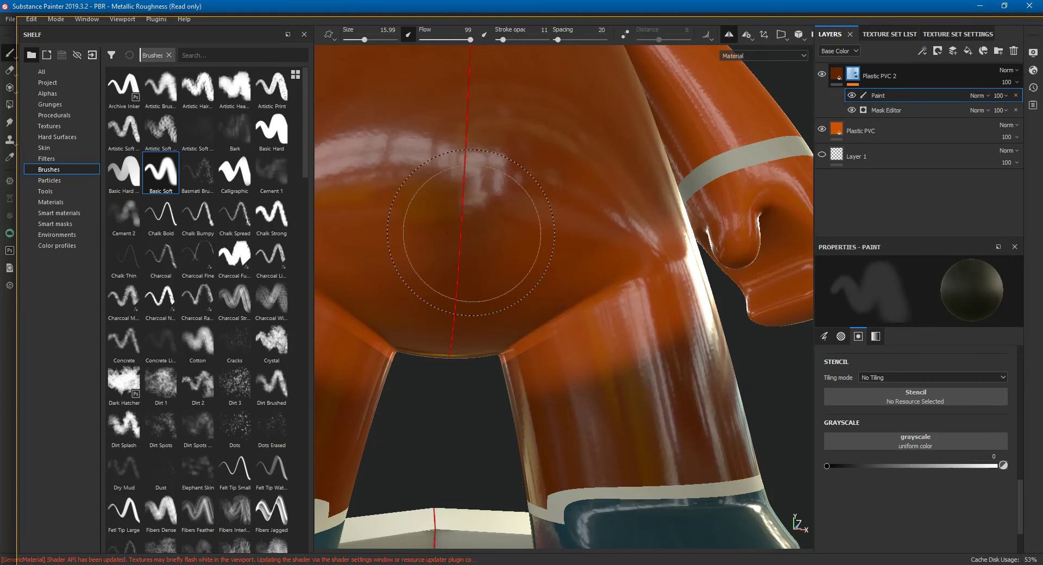
{"action": "mouse_move", "coordinate": [573, 325]}
{"action": "left_mouse_down", "text": "alt"}
{"action": "mouse_move", "coordinate": [516, 333]}
{"action": "mouse_move", "coordinate": [482, 373]}
{"action": "mouse_move", "coordinate": [546, 357]}
{"action": "left_mouse_up", "text": "alt"}
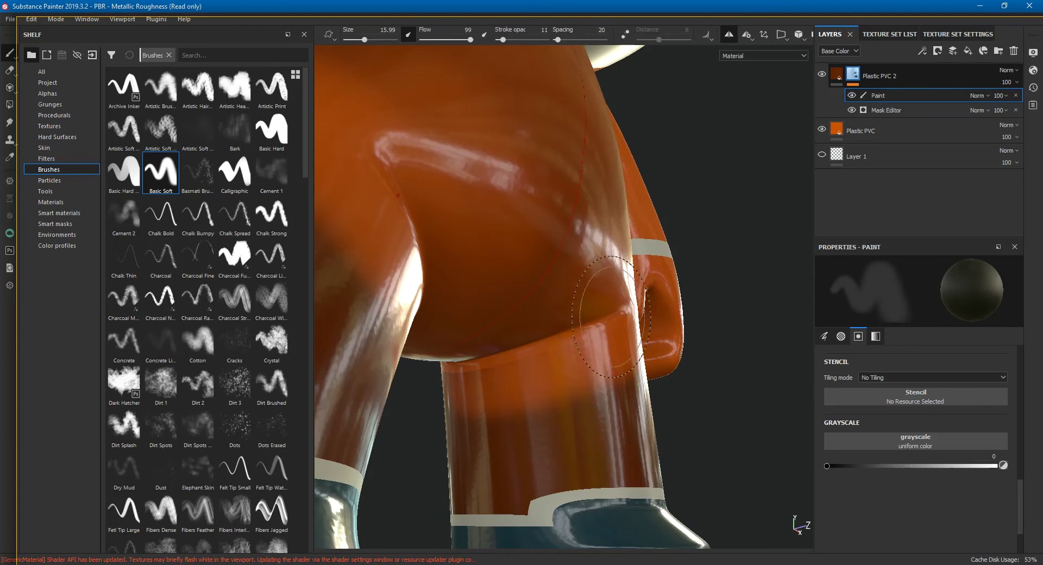
{"action": "mouse_move", "coordinate": [611, 413]}
{"action": "left_mouse_down", "text": "alt"}
{"action": "mouse_move", "coordinate": [617, 326]}
{"action": "mouse_move", "coordinate": [479, 303]}
{"action": "mouse_move", "coordinate": [542, 312]}
{"action": "left_mouse_up", "text": "alt"}
{"action": "middle_click_drag", "start_coordinate": [542, 312], "coordinate": [451, 221], "text": "alt"}
{"action": "mouse_move", "coordinate": [451, 221]}
{"action": "left_mouse_down", "text": "alt"}
{"action": "mouse_move", "coordinate": [601, 272]}
{"action": "mouse_move", "coordinate": [635, 326]}
{"action": "mouse_move", "coordinate": [671, 296]}
{"action": "mouse_move", "coordinate": [579, 224]}
{"action": "mouse_move", "coordinate": [659, 298]}
{"action": "mouse_move", "coordinate": [597, 258]}
{"action": "mouse_move", "coordinate": [689, 270]}
{"action": "mouse_move", "coordinate": [509, 229]}
{"action": "left_mouse_up", "text": "alt"}
{"action": "mouse_move", "coordinate": [509, 228]}
{"action": "right_mouse_down", "text": "alt"}
{"action": "mouse_move", "coordinate": [594, 209]}
{"action": "mouse_move", "coordinate": [648, 220]}
{"action": "mouse_move", "coordinate": [583, 221]}
{"action": "mouse_move", "coordinate": [594, 233]}
{"action": "mouse_move", "coordinate": [583, 256]}
{"action": "mouse_move", "coordinate": [505, 291]}
{"action": "right_mouse_up", "text": "alt"}
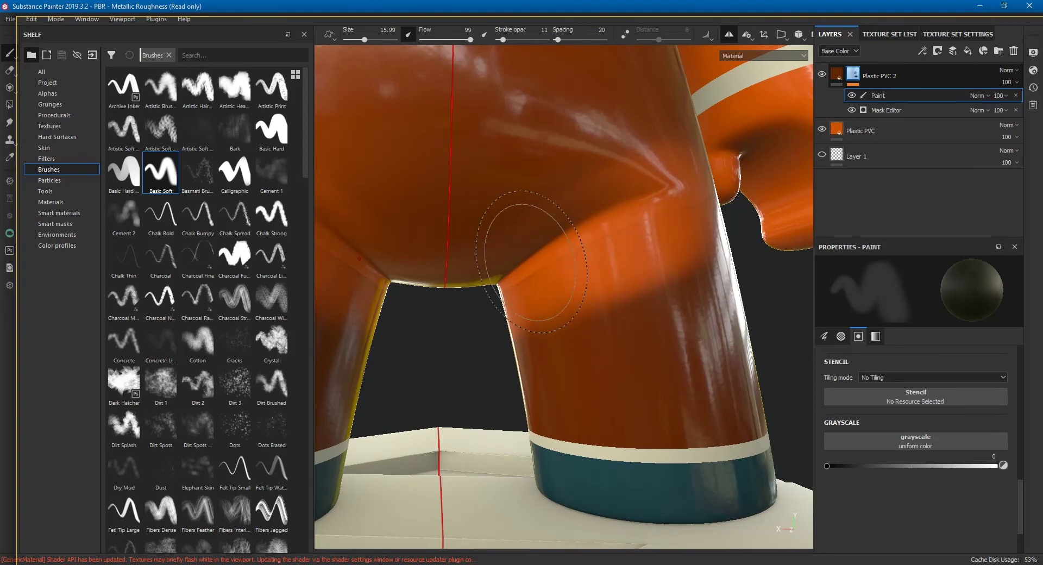
{"action": "left_click_drag", "start_coordinate": [520, 257], "coordinate": [543, 272], "text": "alt"}
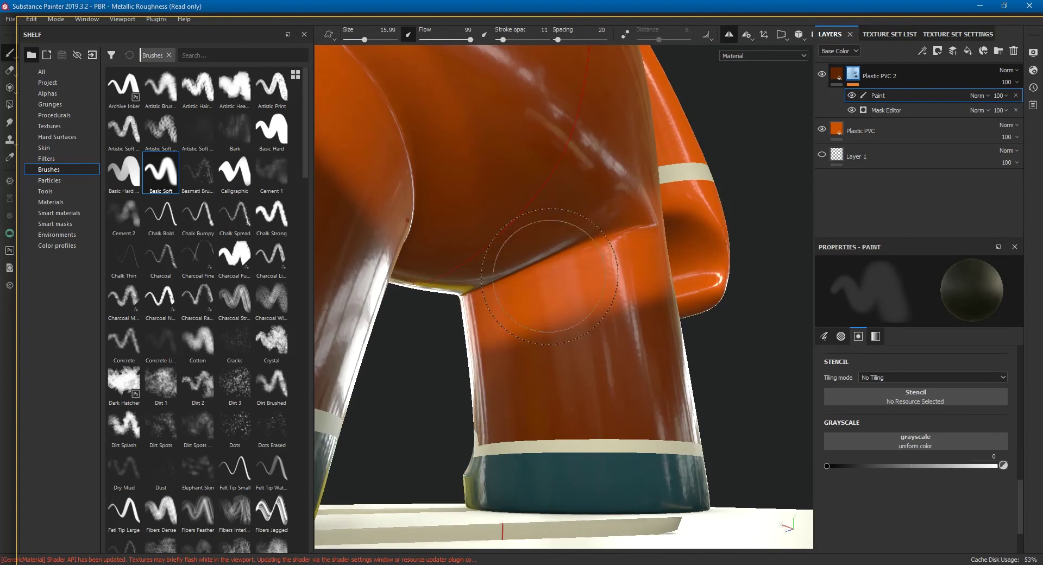
{"action": "mouse_move", "coordinate": [512, 310]}
{"action": "left_mouse_down", "text": "alt"}
{"action": "mouse_move", "coordinate": [323, 260]}
{"action": "mouse_move", "coordinate": [644, 274]}
{"action": "left_mouse_up", "text": "alt"}
{"action": "right_click", "coordinate": [643, 274]}
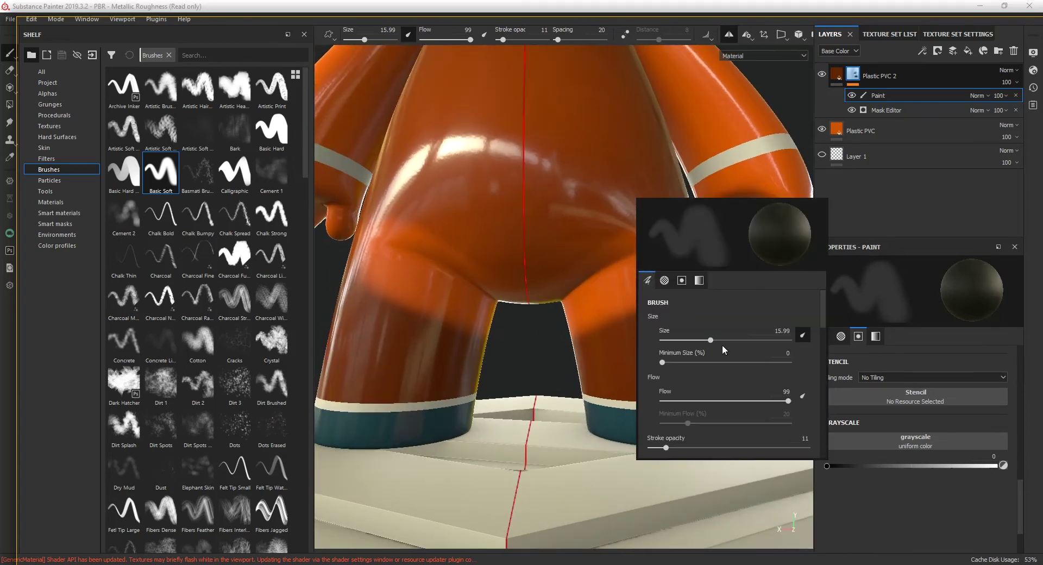
{"action": "left_click_drag", "start_coordinate": [722, 345], "coordinate": [737, 334]}
{"action": "right_click", "coordinate": [664, 312]}
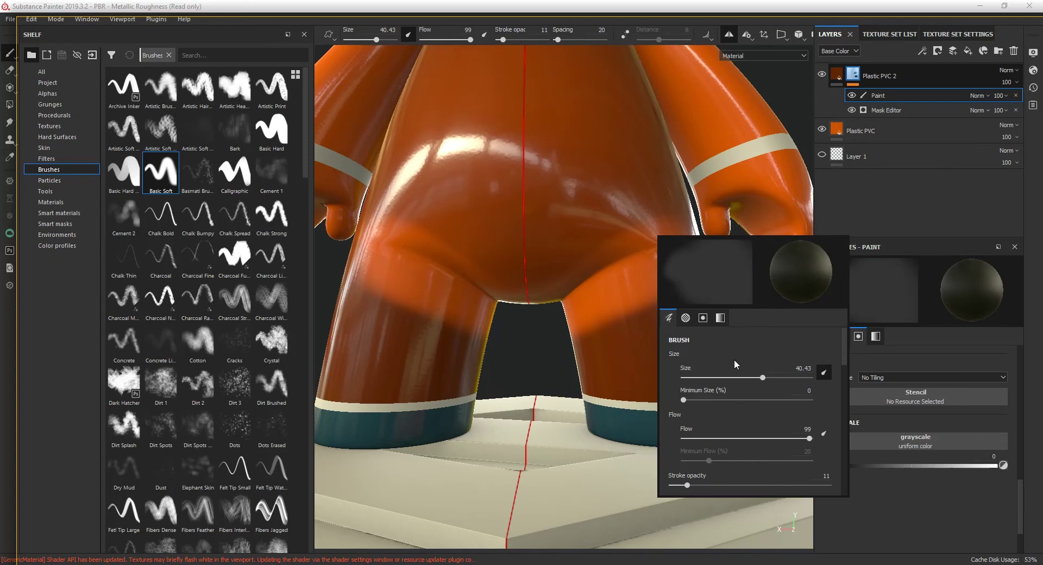
{"action": "left_click_drag", "start_coordinate": [763, 377], "coordinate": [744, 377]}
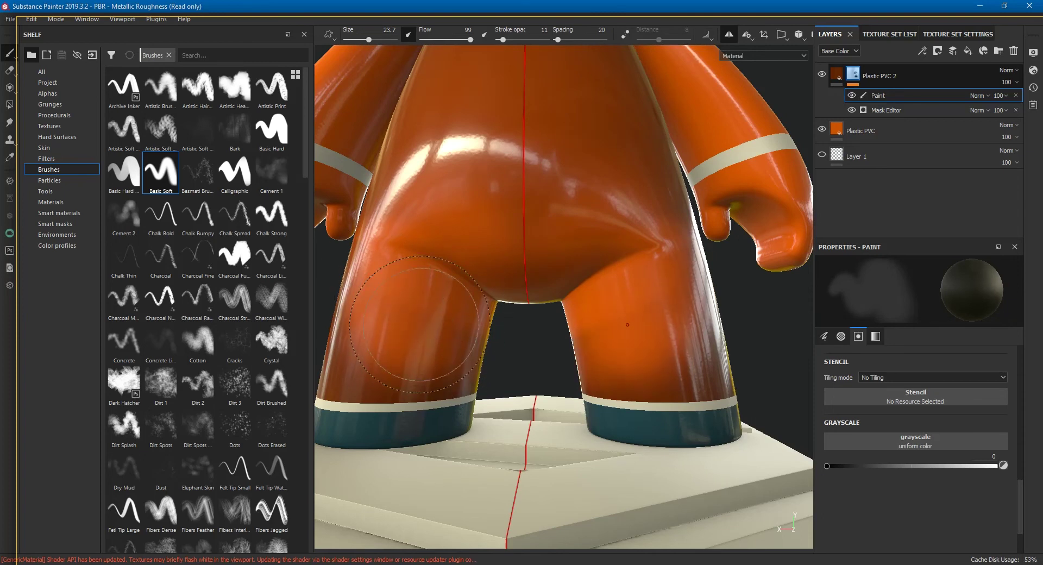
Step: Paint the darker PVC mask around the hips and inner thighs from back and front
{"action": "left_click_drag", "start_coordinate": [478, 345], "coordinate": [688, 215], "text": "alt"}
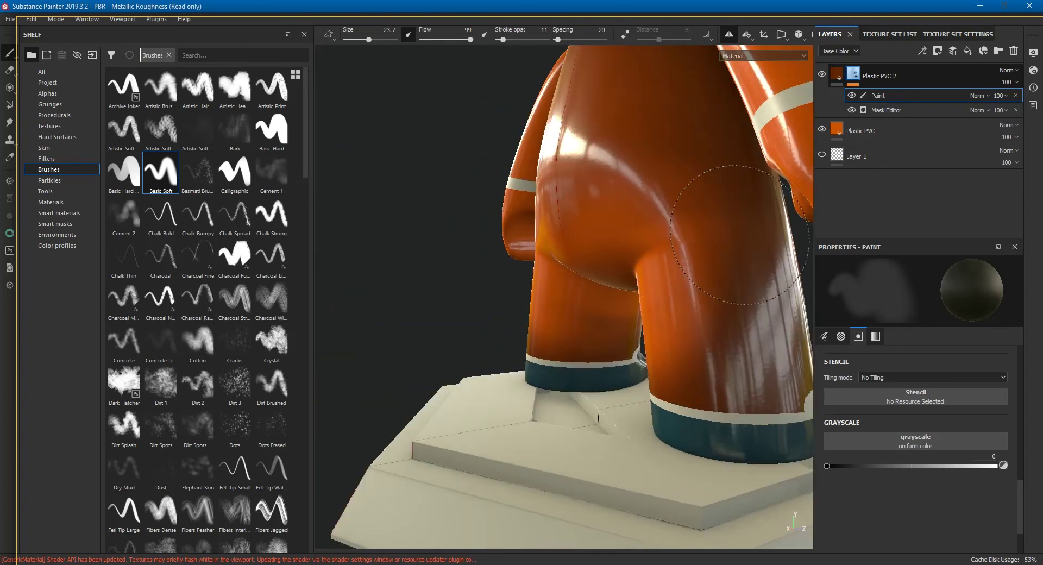
{"action": "mouse_move", "coordinate": [698, 255]}
{"action": "left_mouse_down", "text": "alt"}
{"action": "mouse_move", "coordinate": [697, 281]}
{"action": "mouse_move", "coordinate": [559, 326]}
{"action": "mouse_move", "coordinate": [423, 234]}
{"action": "left_mouse_up", "text": "alt"}
{"action": "right_click_drag", "start_coordinate": [422, 233], "coordinate": [351, 210], "text": "alt"}
{"action": "mouse_move", "coordinate": [352, 210]}
{"action": "left_mouse_down", "text": "alt"}
{"action": "mouse_move", "coordinate": [715, 242]}
{"action": "mouse_move", "coordinate": [565, 254]}
{"action": "left_mouse_up", "text": "alt"}
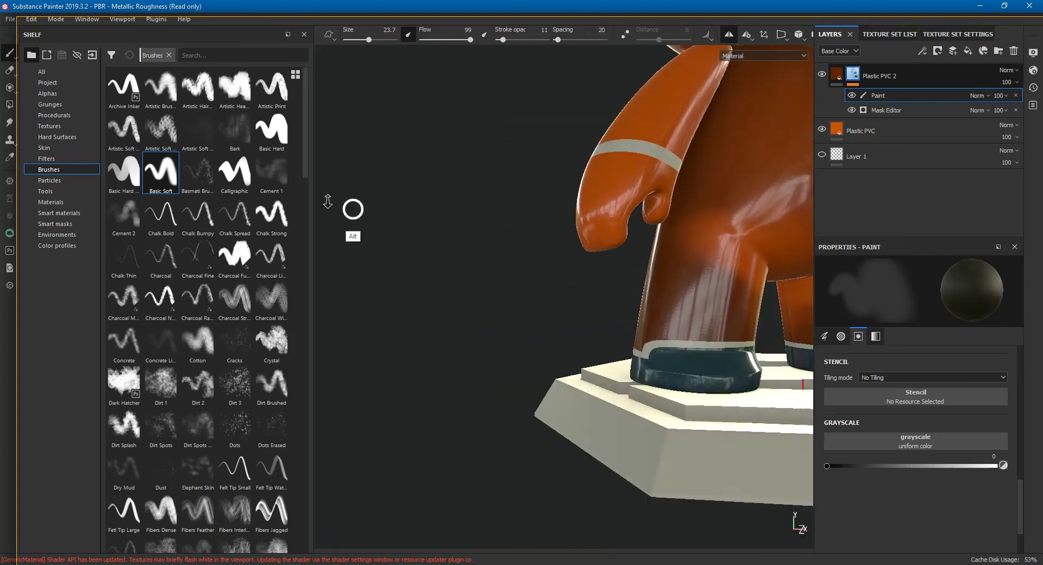
{"action": "right_click_drag", "start_coordinate": [565, 255], "coordinate": [600, 303], "text": "alt"}
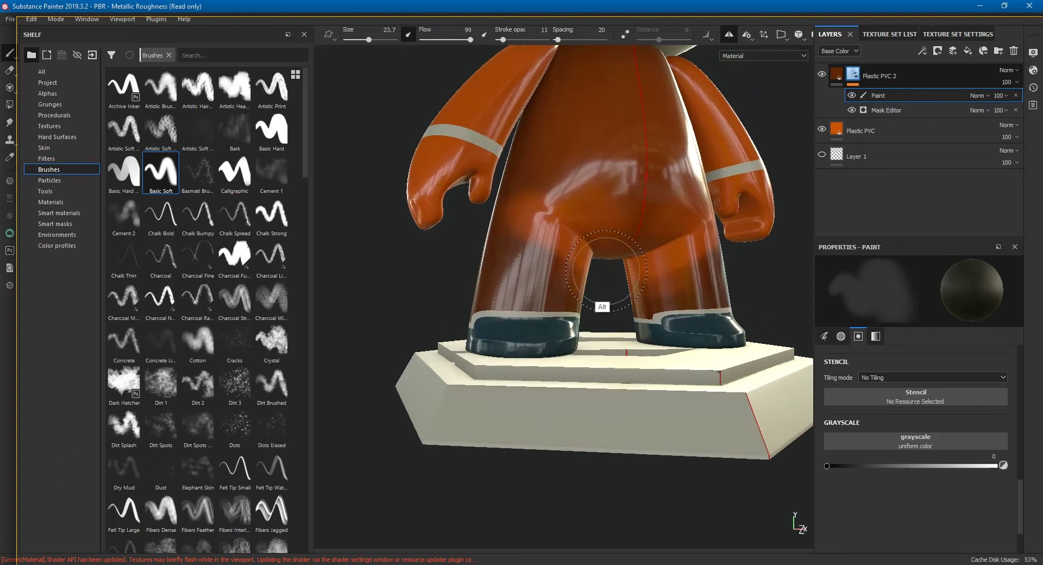
{"action": "left_click_drag", "start_coordinate": [600, 302], "coordinate": [507, 302], "text": "alt"}
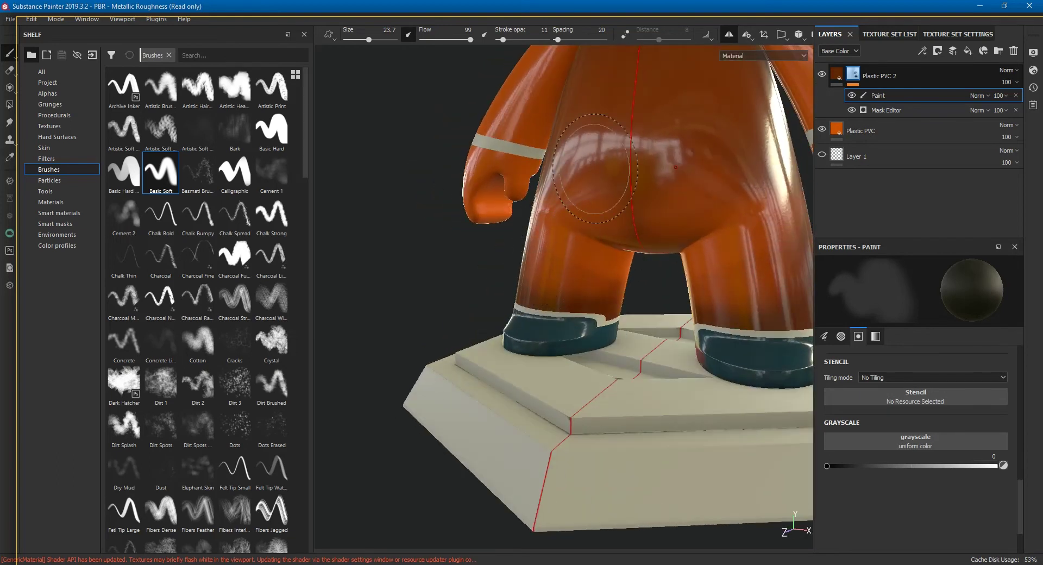
{"action": "mouse_move", "coordinate": [627, 210]}
{"action": "left_mouse_down", "text": "alt"}
{"action": "mouse_move", "coordinate": [767, 212]}
{"action": "mouse_move", "coordinate": [750, 215]}
{"action": "left_mouse_up", "text": "alt"}
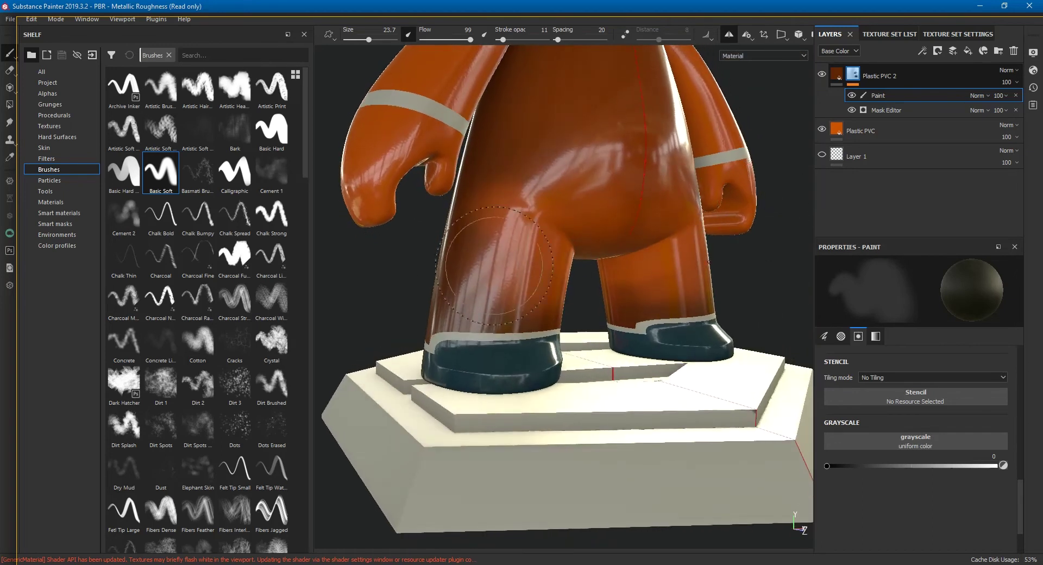
{"action": "mouse_move", "coordinate": [613, 234]}
{"action": "left_mouse_down", "text": "alt"}
{"action": "mouse_move", "coordinate": [635, 193]}
{"action": "mouse_move", "coordinate": [727, 200]}
{"action": "mouse_move", "coordinate": [691, 204]}
{"action": "left_mouse_up", "text": "alt"}
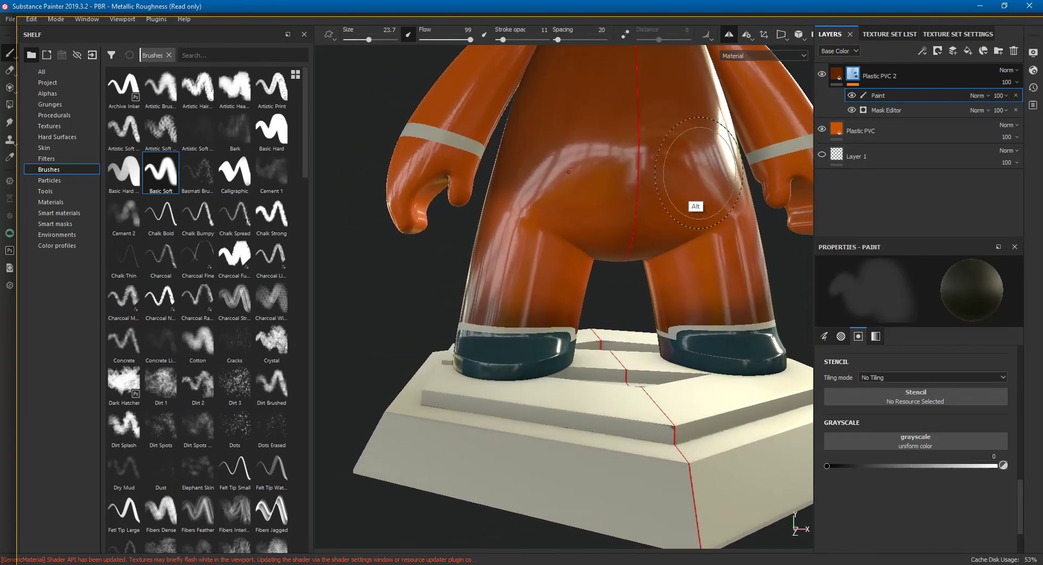
Step: Add a Blur filter to the Plastic PVC 2 mask with Blur Intensity 3.75
{"action": "right_click", "coordinate": [851, 75]}
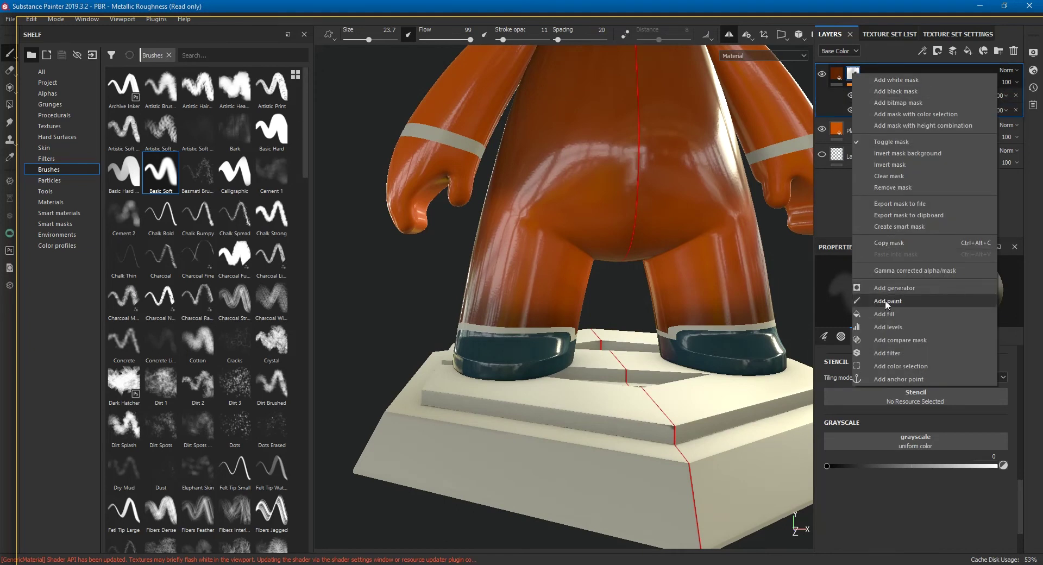
{"action": "left_click", "coordinate": [887, 354]}
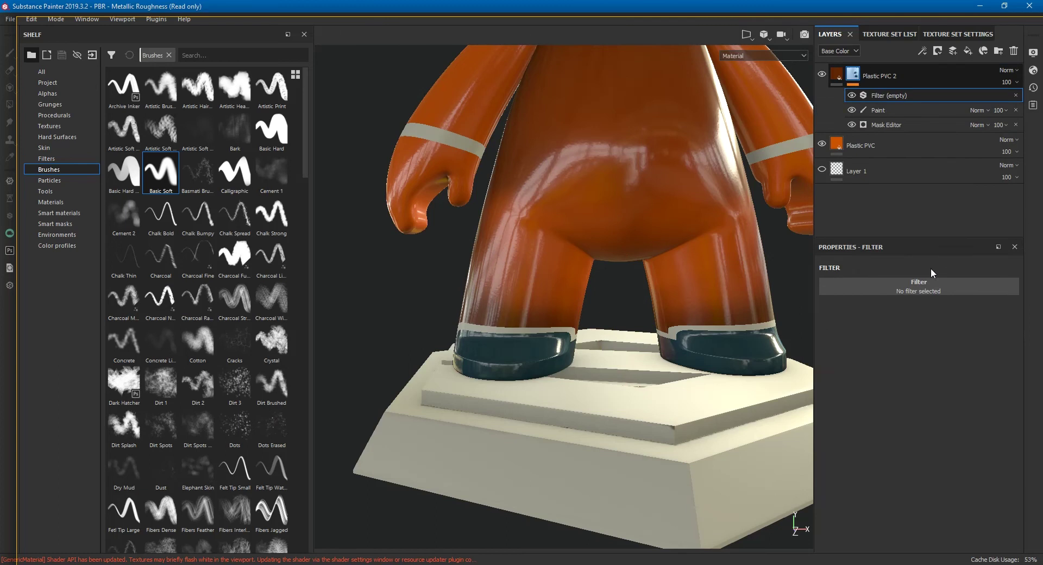
{"action": "left_click", "coordinate": [917, 288]}
{"action": "type", "text": "blur"}
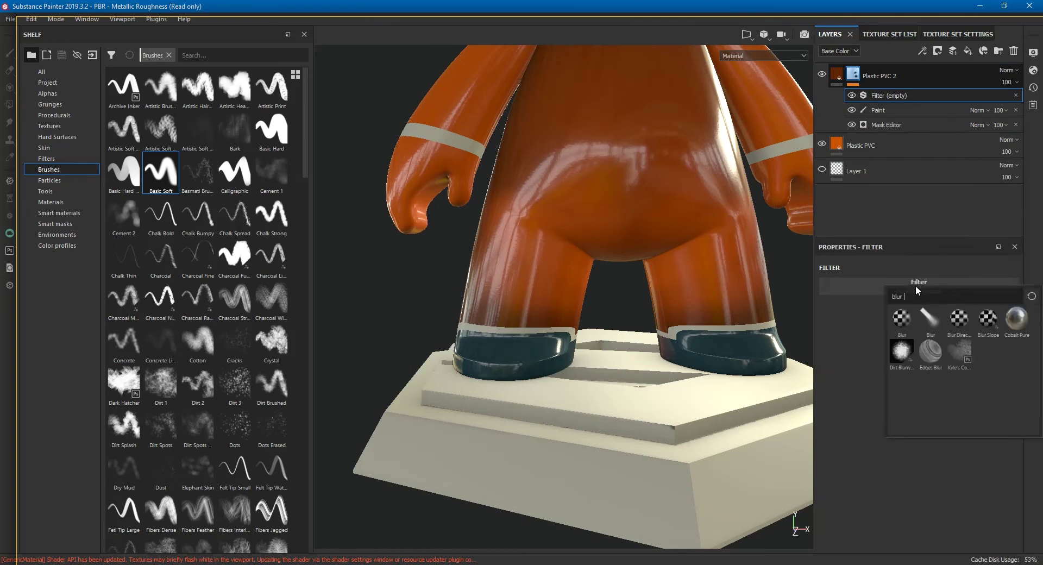
{"action": "left_click", "coordinate": [900, 323]}
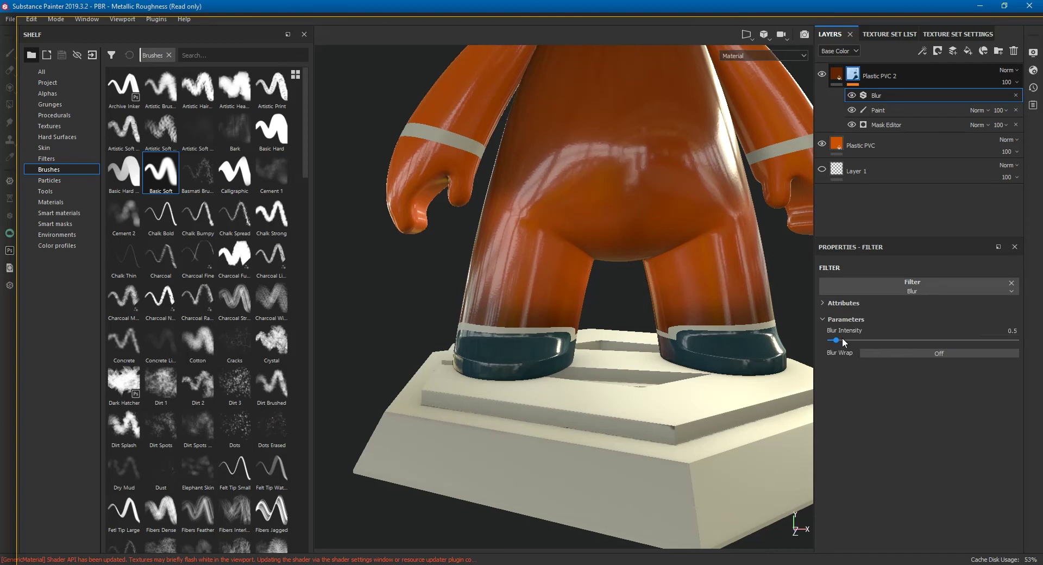
{"action": "mouse_move", "coordinate": [842, 338]}
{"action": "left_mouse_down"}
{"action": "mouse_move", "coordinate": [884, 343]}
{"action": "mouse_move", "coordinate": [872, 341]}
{"action": "left_mouse_up"}
{"action": "mouse_move", "coordinate": [701, 256]}
{"action": "left_mouse_down", "text": "alt"}
{"action": "mouse_move", "coordinate": [775, 272]}
{"action": "mouse_move", "coordinate": [729, 274]}
{"action": "mouse_move", "coordinate": [552, 235]}
{"action": "mouse_move", "coordinate": [580, 340]}
{"action": "mouse_move", "coordinate": [593, 310]}
{"action": "mouse_move", "coordinate": [410, 293]}
{"action": "mouse_move", "coordinate": [639, 304]}
{"action": "left_mouse_up", "text": "alt"}
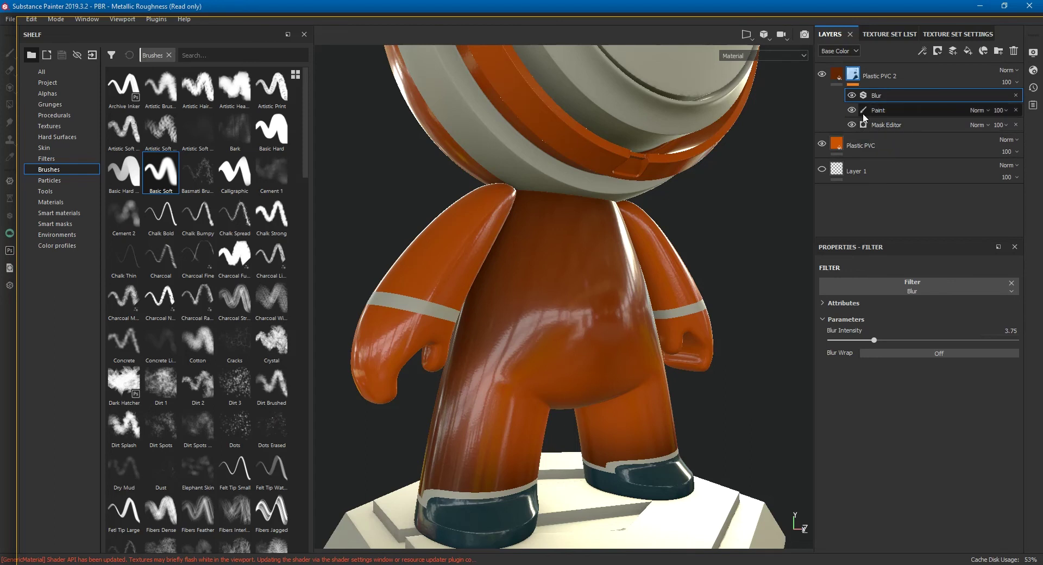
{"action": "double_click", "coordinate": [851, 147]}
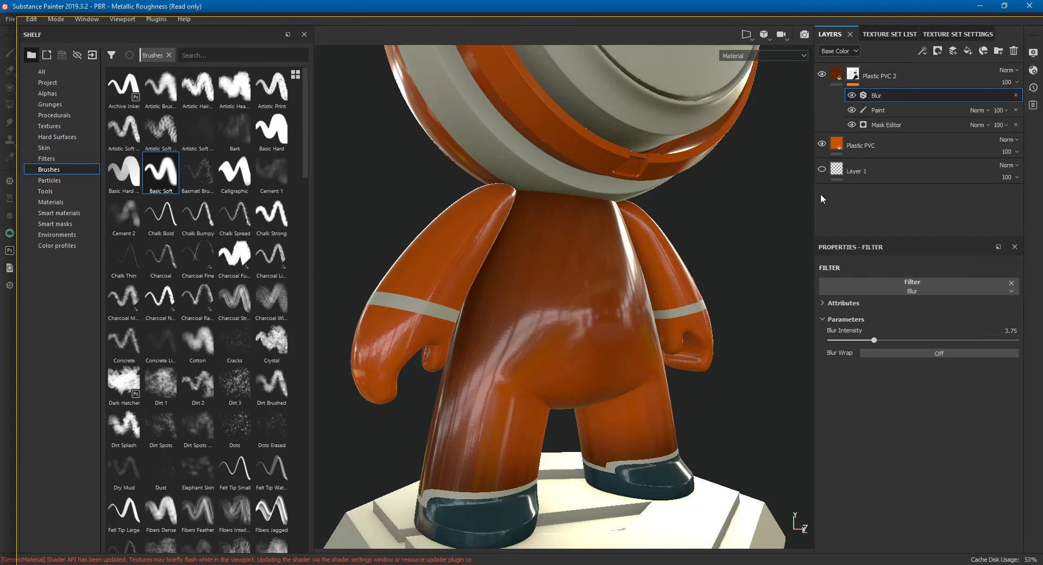
{"action": "left_click", "coordinate": [854, 75]}
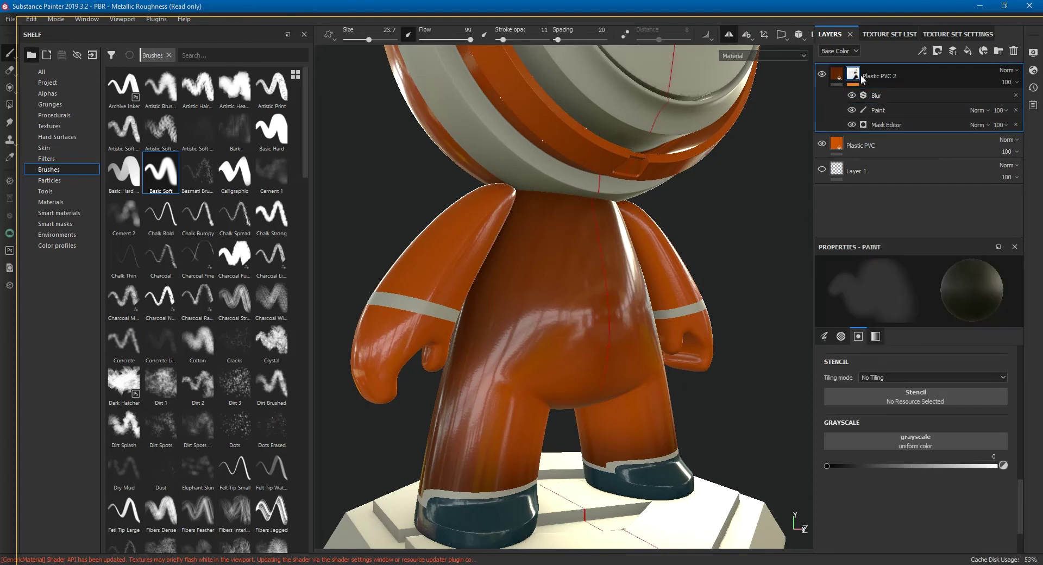
Step: Add the Dirt generator, found by searching 'mg dirt', to the Plastic PVC 2 mask
{"action": "right_click", "coordinate": [855, 75]}
{"action": "left_click", "coordinate": [924, 292]}
{"action": "left_click", "coordinate": [891, 287]}
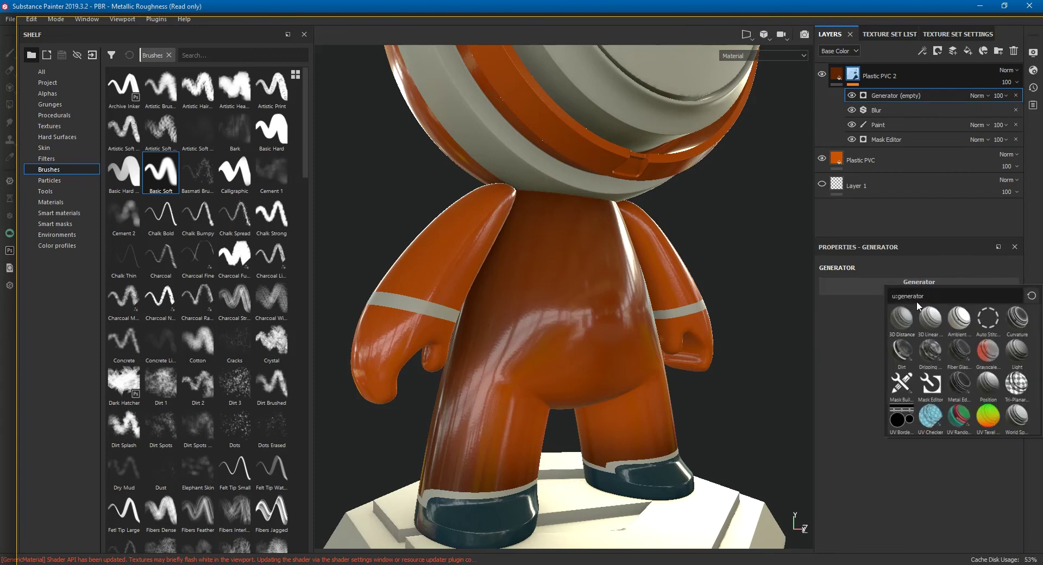
{"action": "left_click_drag", "start_coordinate": [929, 297], "coordinate": [834, 293]}
{"action": "type", "text": "dirt"}
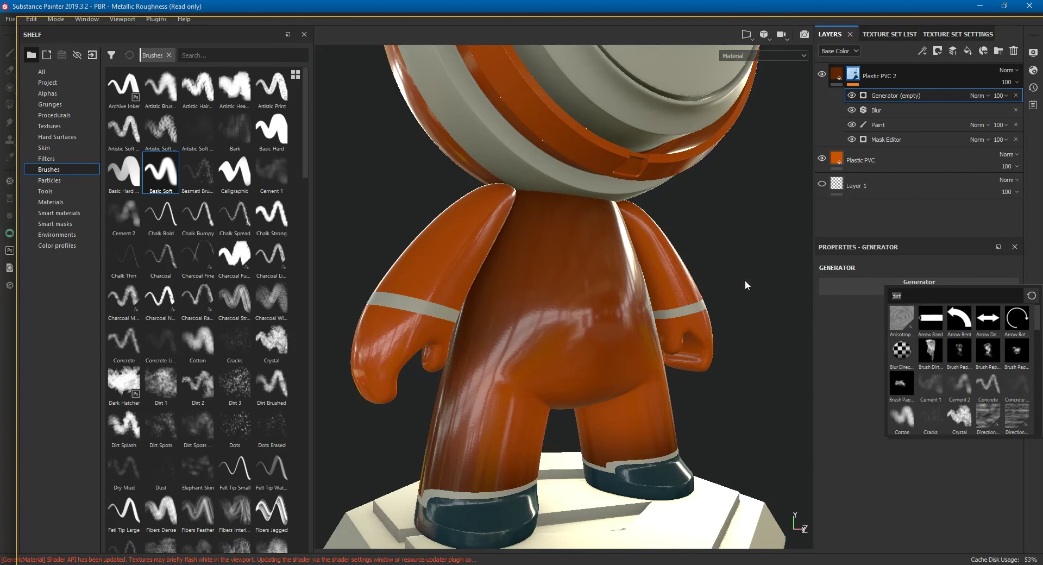
{"action": "key", "text": "BackSpace"}
{"action": "key", "text": "BackSpace"}
{"action": "key", "text": "BackSpace"}
{"action": "type", "text": "mg"}
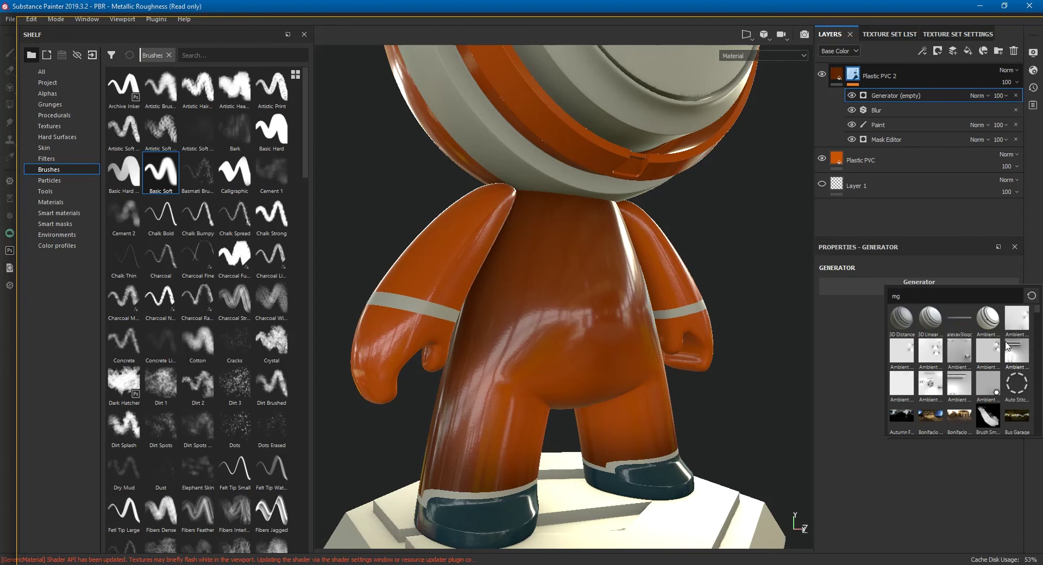
{"action": "type", "text": " dirt"}
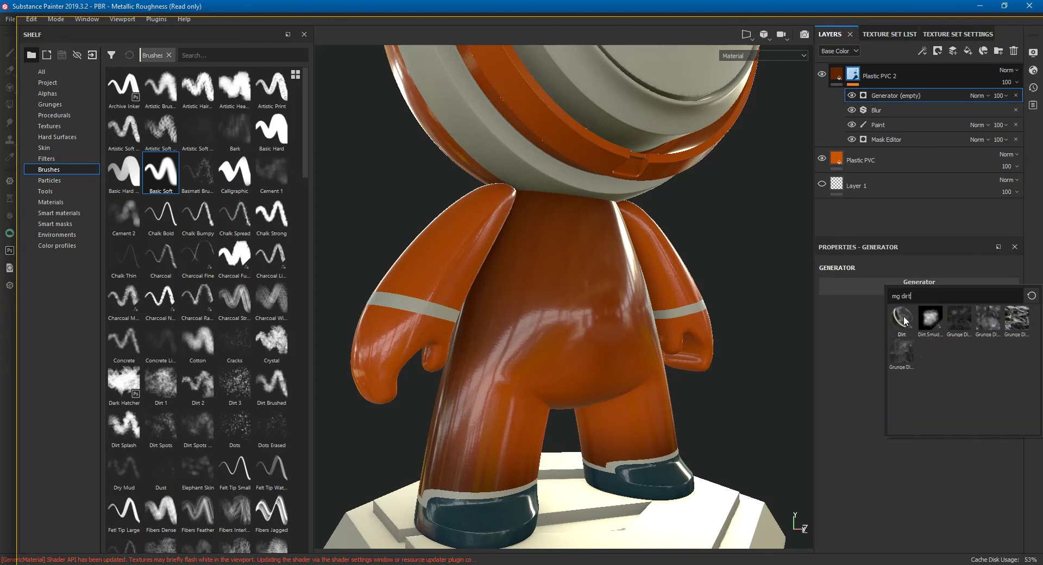
{"action": "left_click", "coordinate": [902, 318]}
{"action": "mouse_move", "coordinate": [600, 295]}
{"action": "left_mouse_down", "text": "alt"}
{"action": "mouse_move", "coordinate": [490, 266]}
{"action": "mouse_move", "coordinate": [541, 313]}
{"action": "mouse_move", "coordinate": [630, 315]}
{"action": "mouse_move", "coordinate": [566, 295]}
{"action": "mouse_move", "coordinate": [592, 299]}
{"action": "left_mouse_up", "text": "alt"}
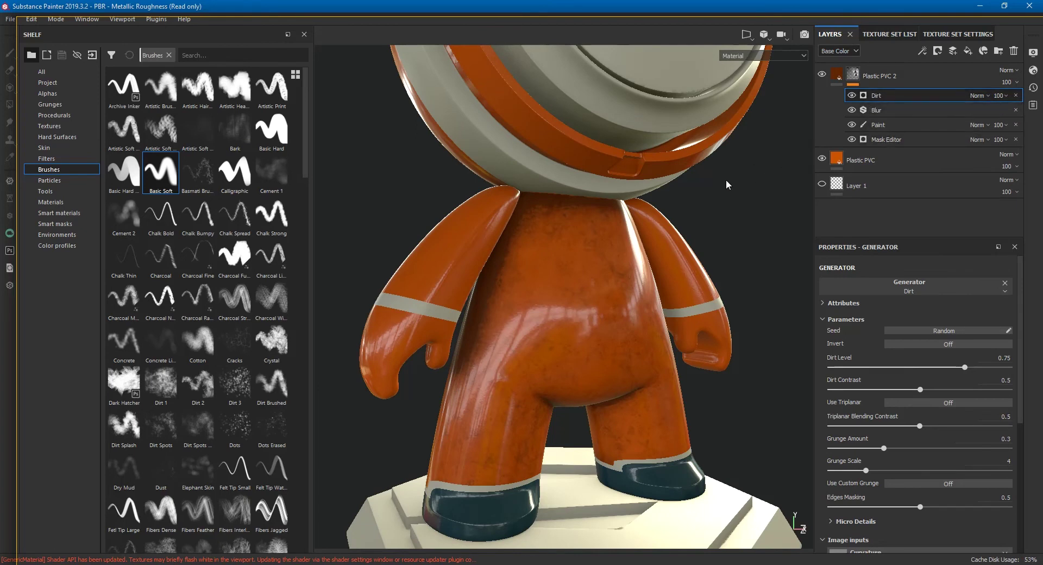
Step: Preview the Plastic PVC 2 mask in grayscale, then return the viewport to Material
{"action": "left_click_drag", "start_coordinate": [726, 179], "coordinate": [731, 179], "text": "alt"}
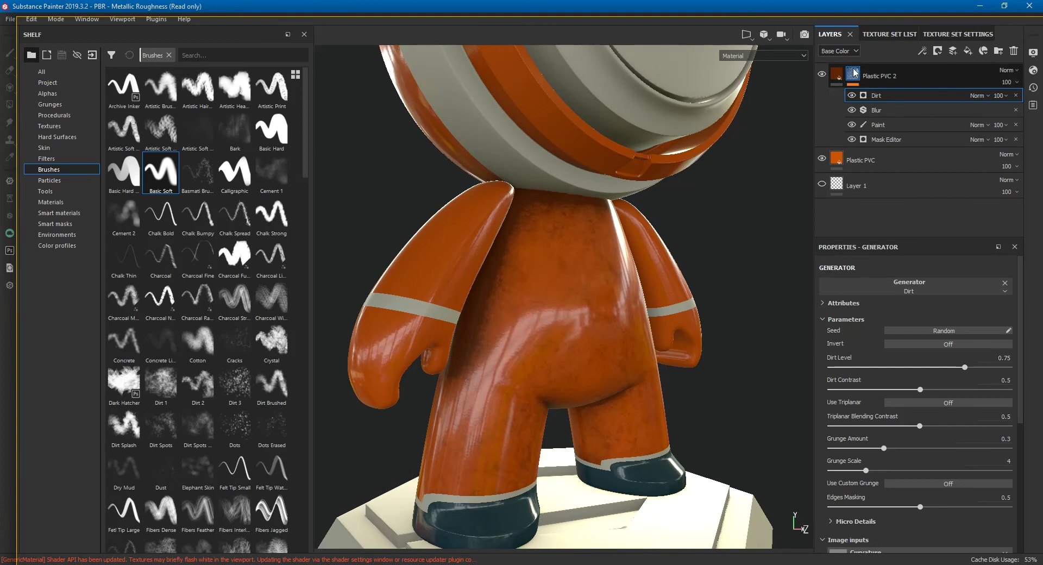
{"action": "scroll", "coordinate": [624, 214], "scroll_direction": "up", "scroll_amount": 3}
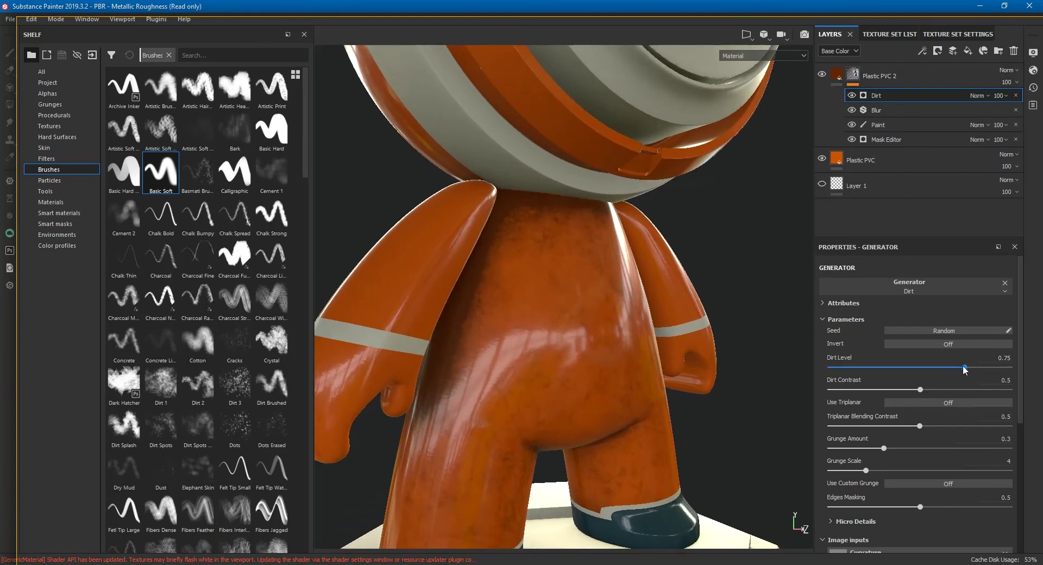
{"action": "mouse_move", "coordinate": [965, 368]}
{"action": "left_mouse_down"}
{"action": "mouse_move", "coordinate": [943, 371]}
{"action": "mouse_move", "coordinate": [970, 373]}
{"action": "left_mouse_up"}
{"action": "left_click", "coordinate": [854, 75], "text": "alt"}
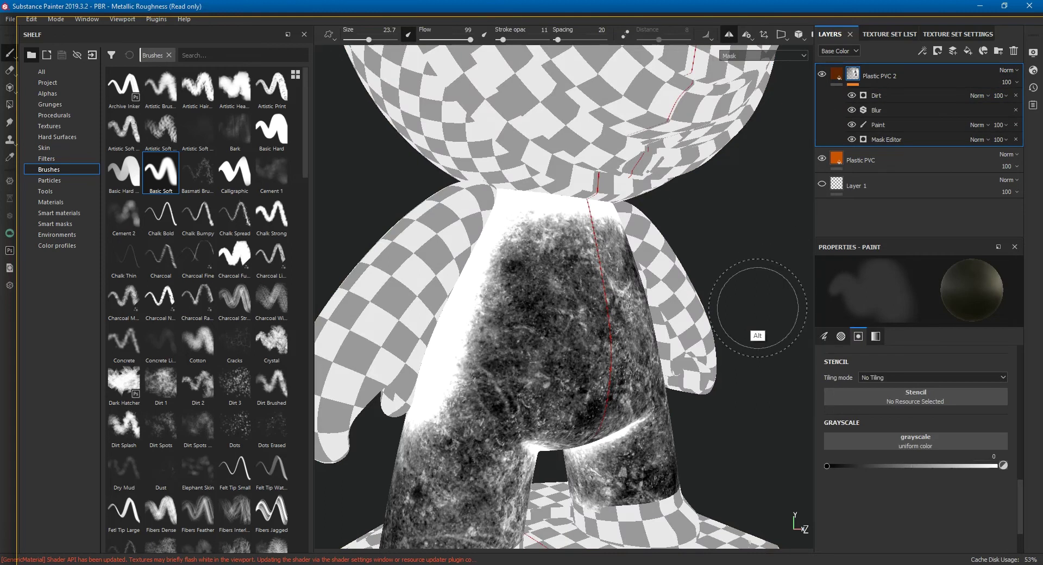
{"action": "key", "text": "m"}
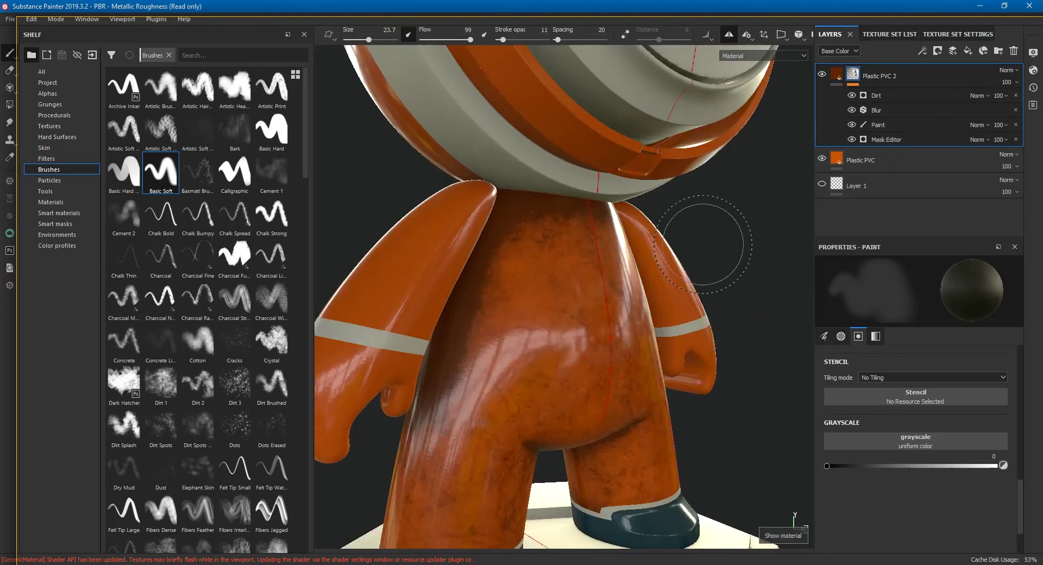
Step: Set the Dirt generator to Dirt Level 0.71 and Dirt Contrast 0.4, with Use Triplanar on
{"action": "left_click", "coordinate": [889, 98]}
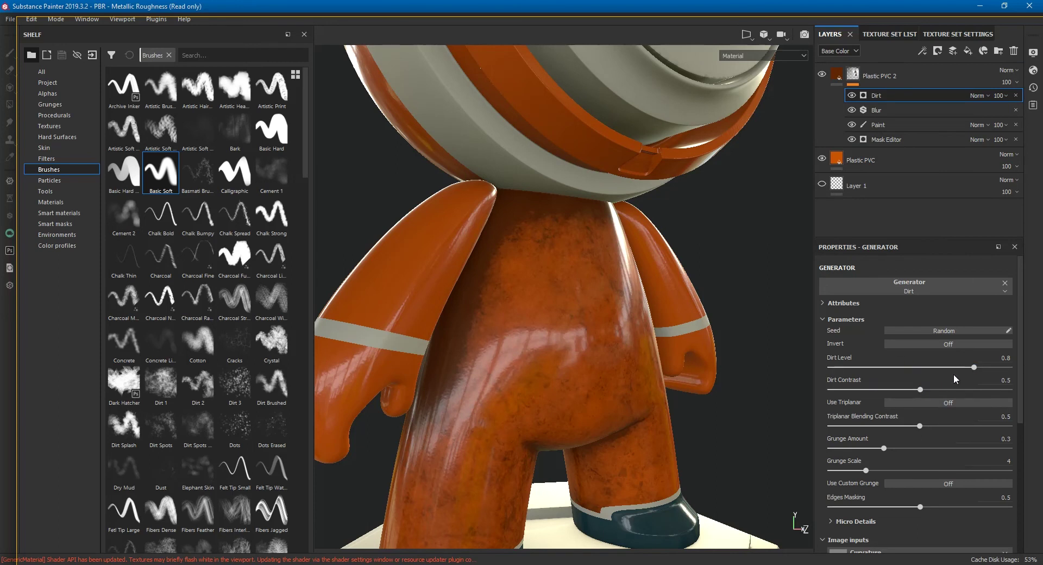
{"action": "left_click_drag", "start_coordinate": [930, 367], "coordinate": [947, 367]}
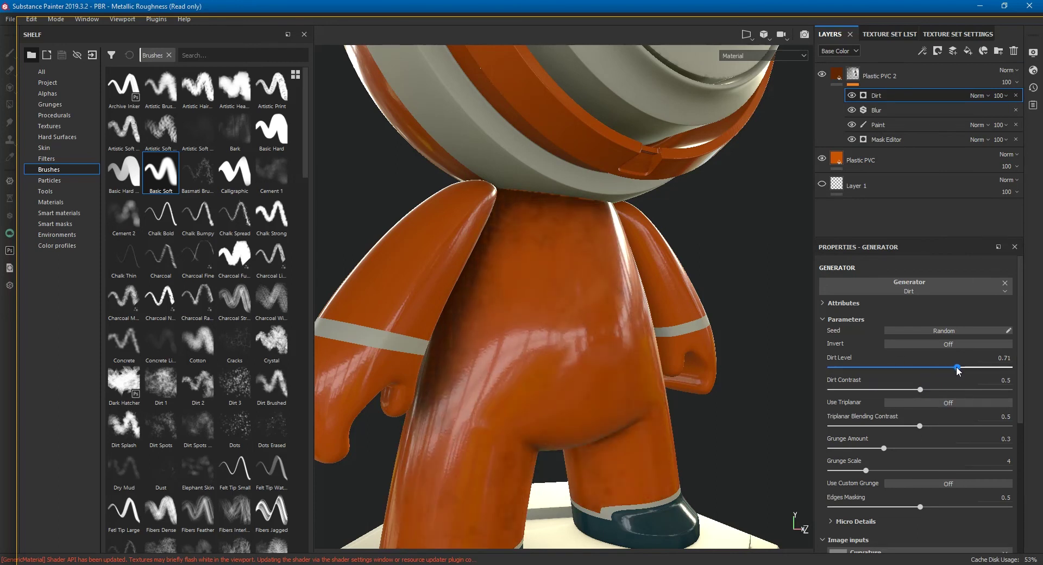
{"action": "left_click_drag", "start_coordinate": [920, 389], "coordinate": [966, 386]}
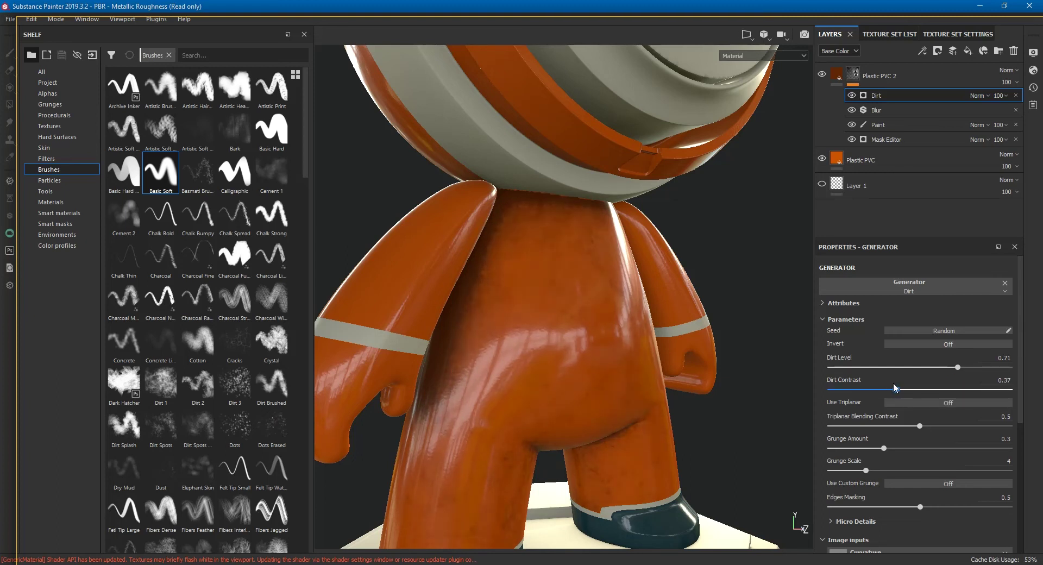
{"action": "left_click_drag", "start_coordinate": [890, 389], "coordinate": [886, 389]}
{"action": "left_click_drag", "start_coordinate": [679, 348], "coordinate": [664, 251], "text": "alt"}
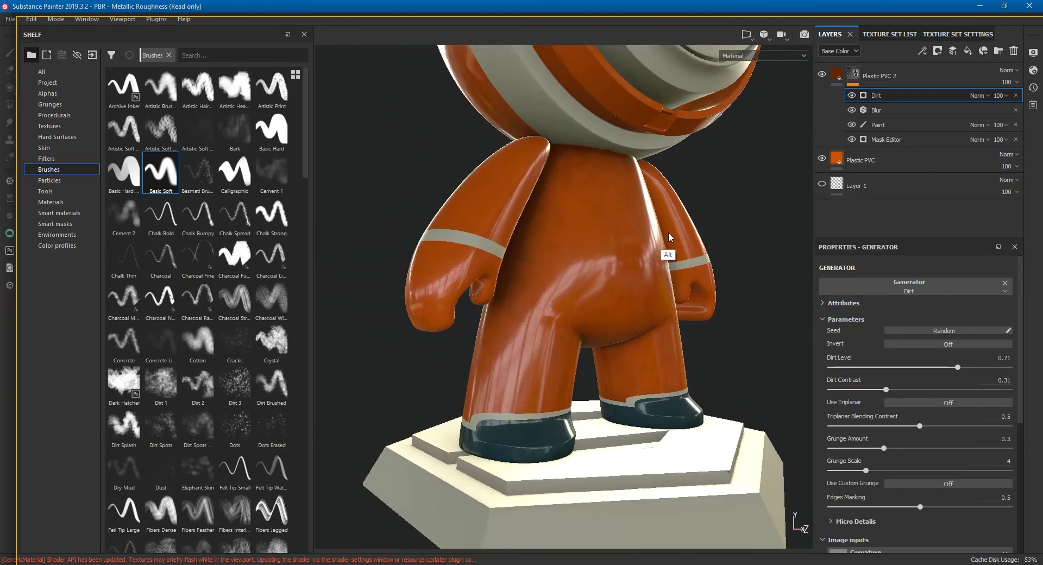
{"action": "mouse_move", "coordinate": [886, 389]}
{"action": "left_mouse_down"}
{"action": "mouse_move", "coordinate": [953, 389]}
{"action": "mouse_move", "coordinate": [902, 389]}
{"action": "left_mouse_up"}
{"action": "left_click_drag", "start_coordinate": [921, 426], "coordinate": [990, 427]}
{"action": "left_click_drag", "start_coordinate": [903, 427], "coordinate": [905, 426]}
{"action": "left_click", "coordinate": [931, 403]}
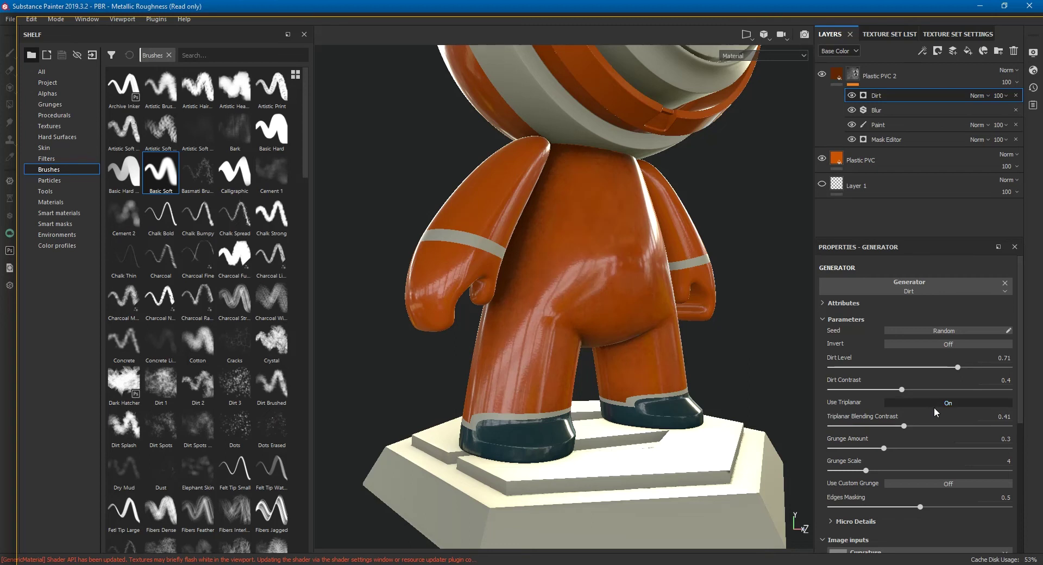
Step: Set the Dirt generator's Grunge Scale to 2
{"action": "scroll", "coordinate": [605, 251], "scroll_direction": "up", "scroll_amount": 2}
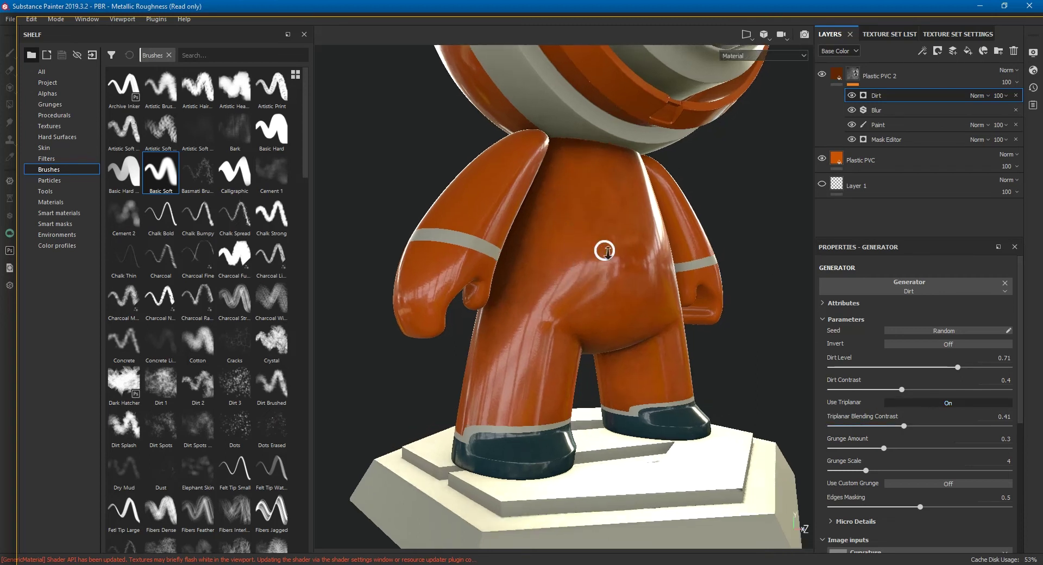
{"action": "mouse_move", "coordinate": [531, 353]}
{"action": "left_mouse_down", "text": "alt"}
{"action": "mouse_move", "coordinate": [717, 349]}
{"action": "mouse_move", "coordinate": [398, 372]}
{"action": "left_mouse_up", "text": "alt"}
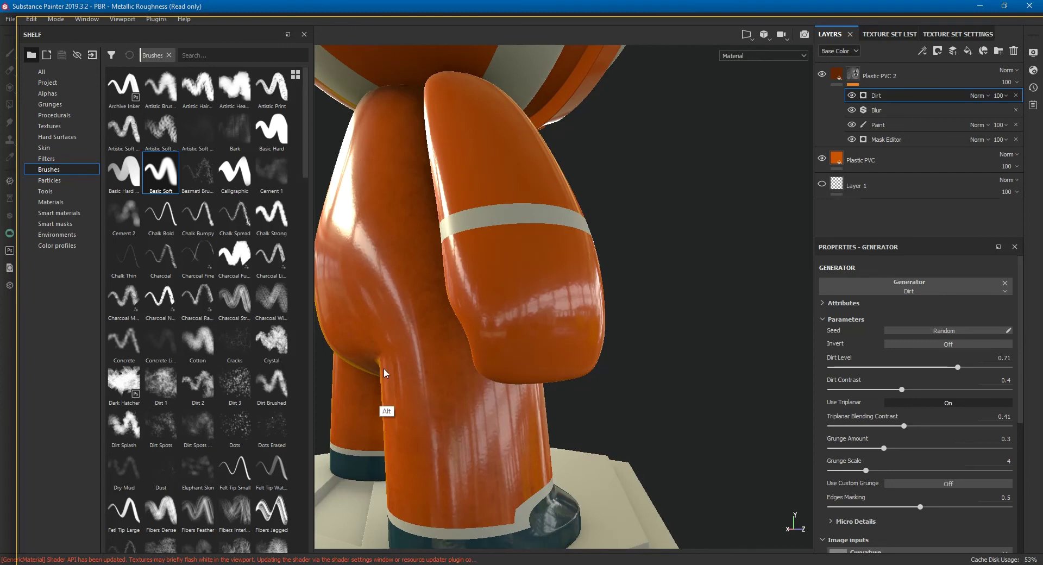
{"action": "mouse_move", "coordinate": [396, 432]}
{"action": "left_mouse_down", "text": "alt"}
{"action": "mouse_move", "coordinate": [457, 423]}
{"action": "mouse_move", "coordinate": [450, 409]}
{"action": "mouse_move", "coordinate": [284, 395]}
{"action": "mouse_move", "coordinate": [620, 387]}
{"action": "mouse_move", "coordinate": [488, 353]}
{"action": "left_mouse_up", "text": "alt"}
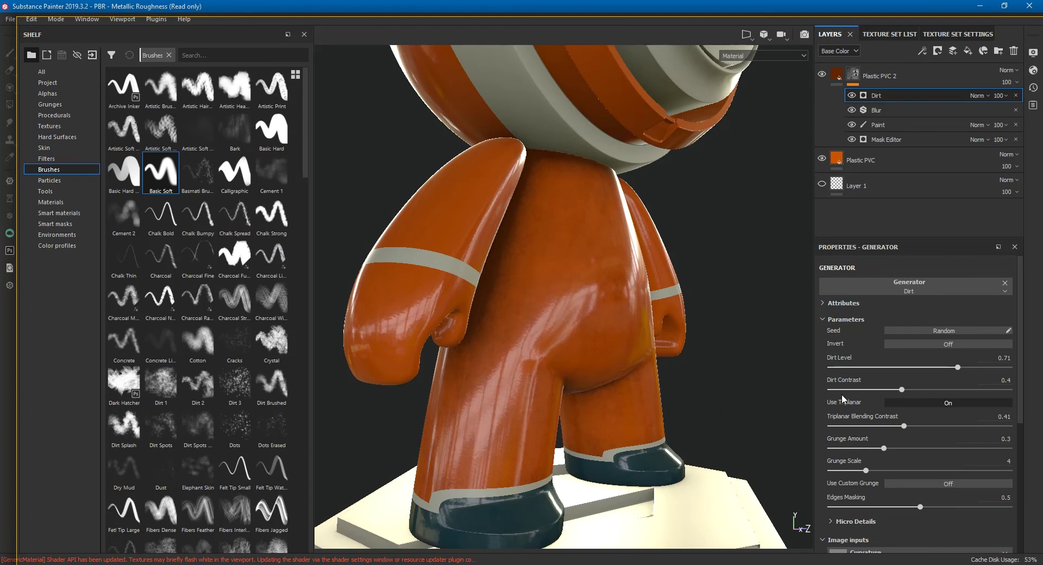
{"action": "right_click_drag", "start_coordinate": [715, 378], "coordinate": [495, 356], "text": "alt"}
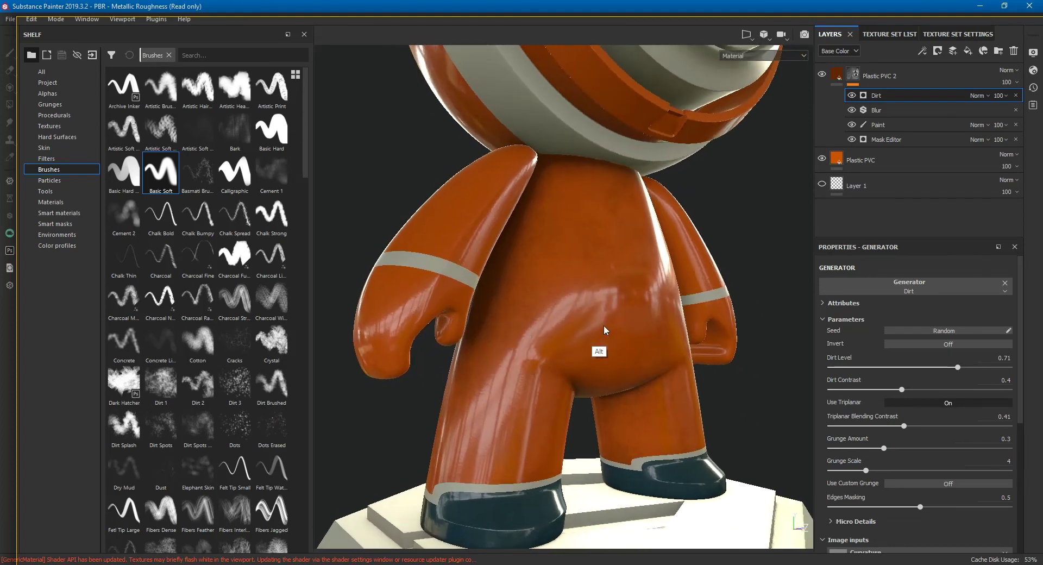
{"action": "scroll", "coordinate": [680, 389], "scroll_direction": "up", "scroll_amount": 2}
{"action": "scroll", "coordinate": [650, 360], "scroll_direction": "up", "scroll_amount": 2}
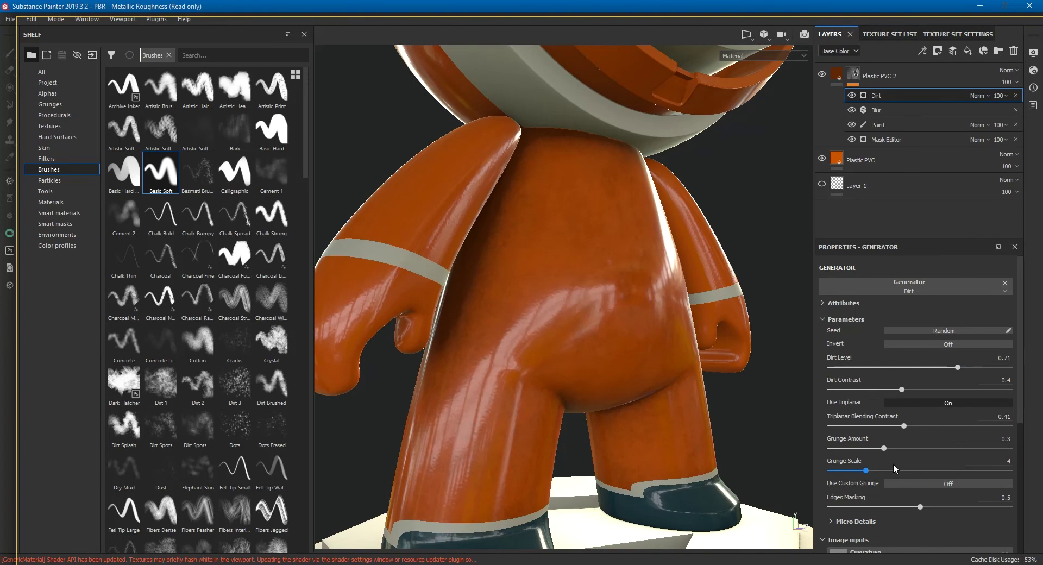
{"action": "left_click_drag", "start_coordinate": [869, 471], "coordinate": [908, 474]}
{"action": "left_click_drag", "start_coordinate": [981, 471], "coordinate": [913, 471]}
{"action": "left_click_drag", "start_coordinate": [826, 459], "coordinate": [840, 465]}
{"action": "mouse_move", "coordinate": [565, 400]}
{"action": "left_mouse_down", "text": "alt"}
{"action": "mouse_move", "coordinate": [676, 426]}
{"action": "mouse_move", "coordinate": [696, 400]}
{"action": "mouse_move", "coordinate": [458, 275]}
{"action": "mouse_move", "coordinate": [676, 241]}
{"action": "mouse_move", "coordinate": [664, 246]}
{"action": "left_mouse_up", "text": "alt"}
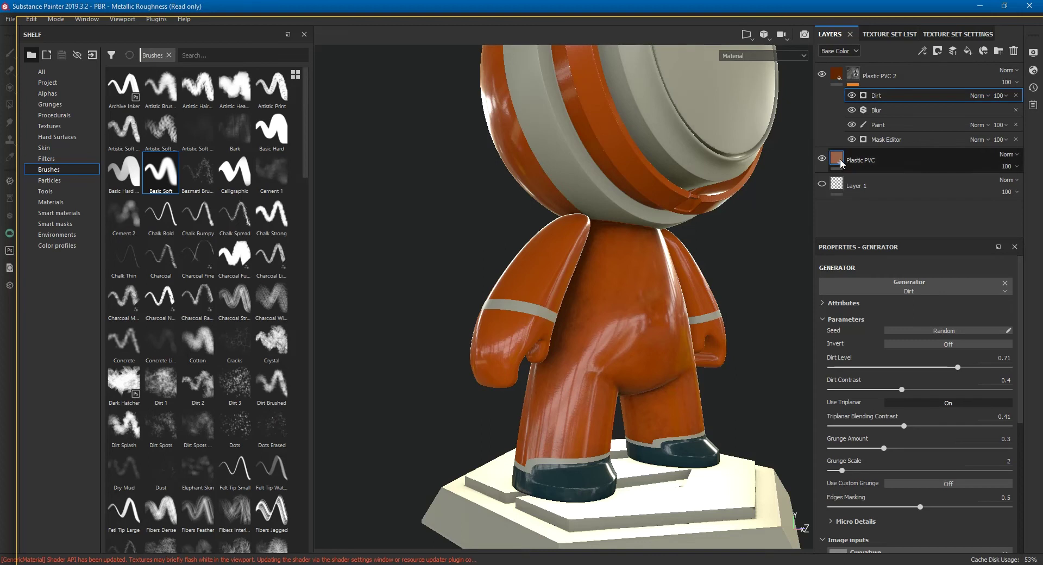
Step: Raise the base Plastic PVC fill layer's Roughness to about 0.22
{"action": "left_click", "coordinate": [848, 162]}
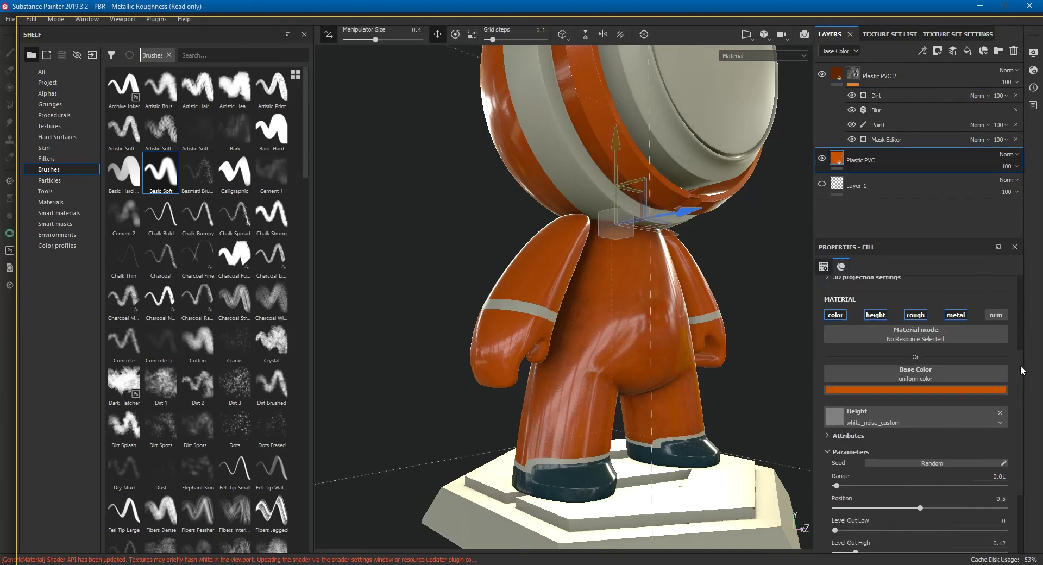
{"action": "scroll", "coordinate": [1016, 416], "scroll_direction": "down", "scroll_amount": 2}
{"action": "scroll", "coordinate": [1015, 414], "scroll_direction": "up", "scroll_amount": 2}
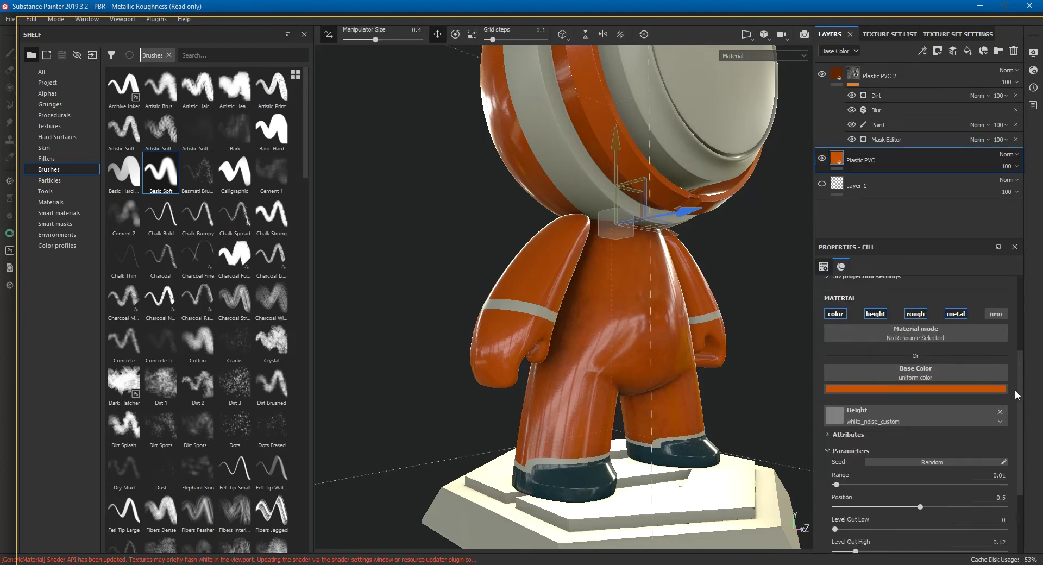
{"action": "left_click_drag", "start_coordinate": [1015, 386], "coordinate": [1016, 440]}
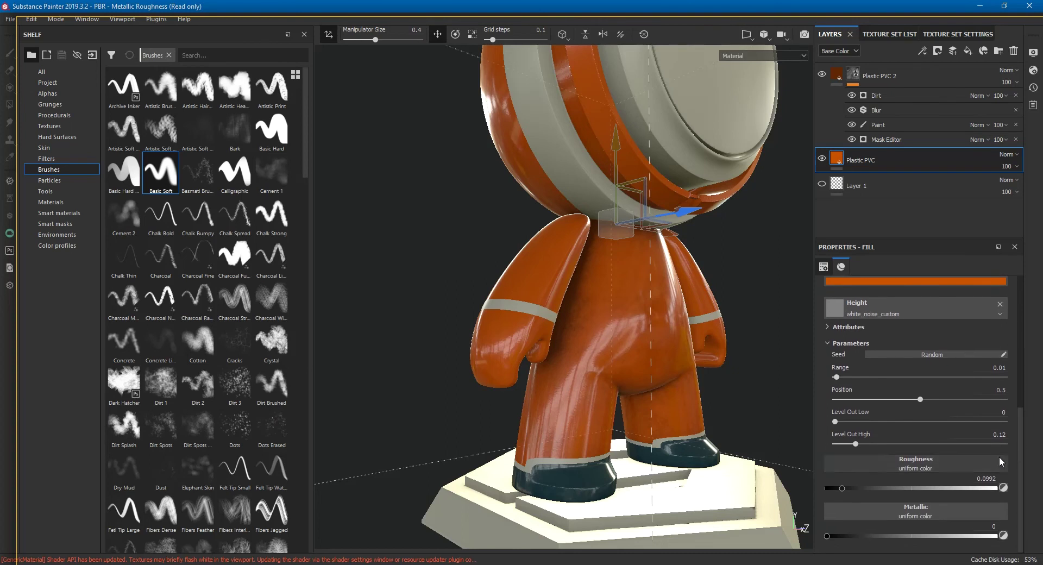
{"action": "left_click_drag", "start_coordinate": [845, 484], "coordinate": [867, 492]}
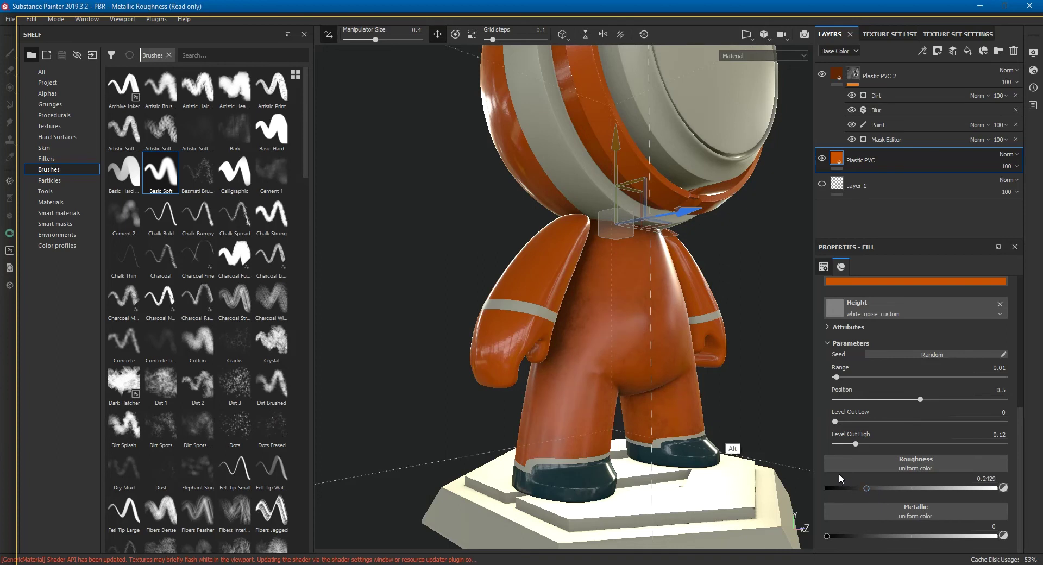
{"action": "left_click_drag", "start_coordinate": [728, 451], "coordinate": [663, 435], "text": "alt"}
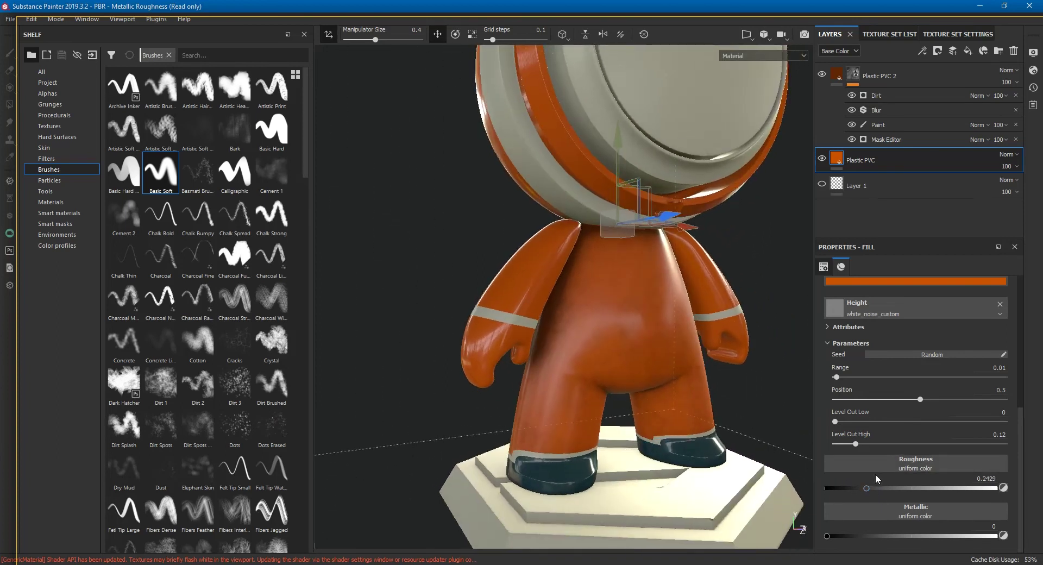
{"action": "left_click", "coordinate": [880, 488]}
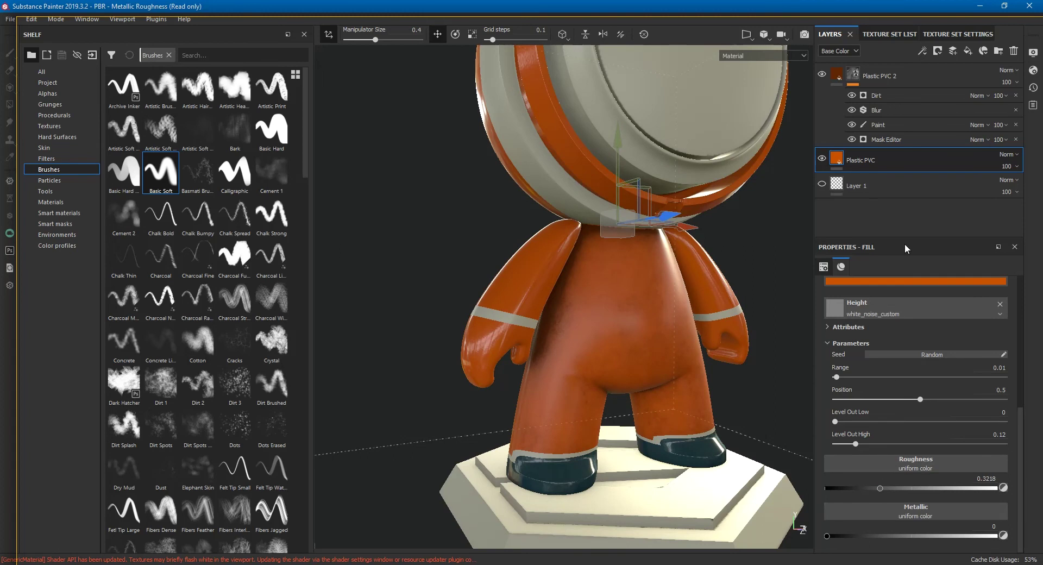
{"action": "left_click", "coordinate": [849, 80]}
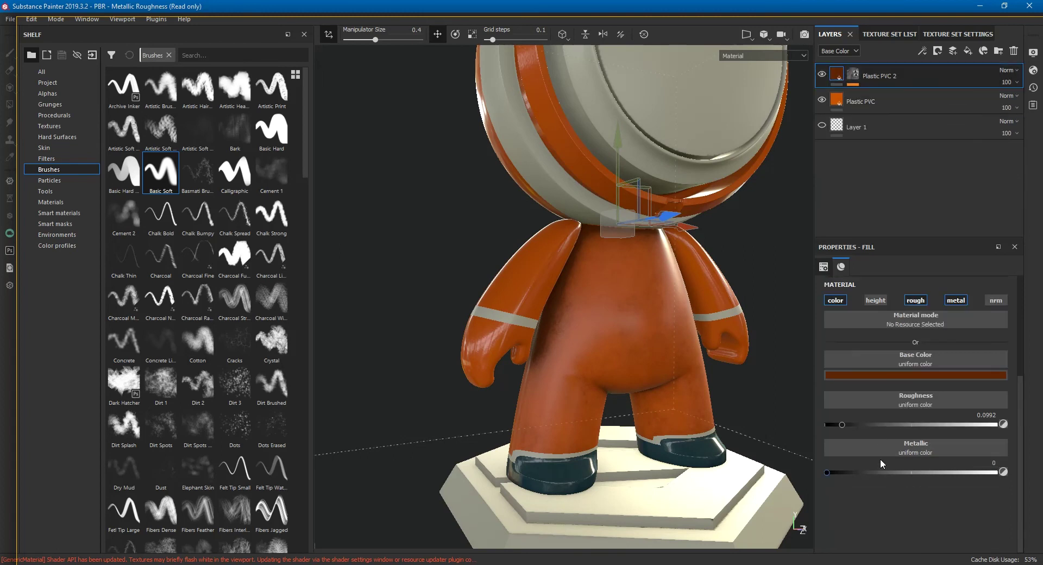
Step: Set Plastic PVC 2's Roughness to about 0.24 and check the speckled suit from the side
{"action": "left_click", "coordinate": [877, 424]}
{"action": "mouse_move", "coordinate": [867, 422]}
{"action": "left_mouse_down"}
{"action": "mouse_move", "coordinate": [849, 425]}
{"action": "mouse_move", "coordinate": [866, 424]}
{"action": "left_mouse_up"}
{"action": "mouse_move", "coordinate": [717, 375]}
{"action": "left_mouse_down", "text": "alt"}
{"action": "mouse_move", "coordinate": [747, 341]}
{"action": "mouse_move", "coordinate": [679, 394]}
{"action": "mouse_move", "coordinate": [691, 372]}
{"action": "mouse_move", "coordinate": [692, 309]}
{"action": "mouse_move", "coordinate": [700, 310]}
{"action": "mouse_move", "coordinate": [675, 278]}
{"action": "left_mouse_up", "text": "alt"}
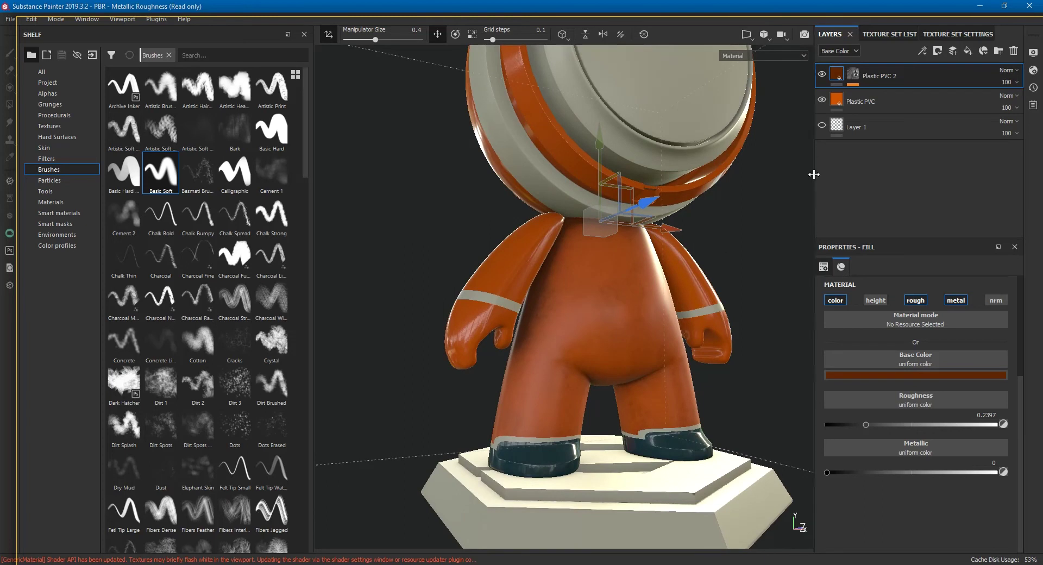
{"action": "left_click", "coordinate": [852, 74]}
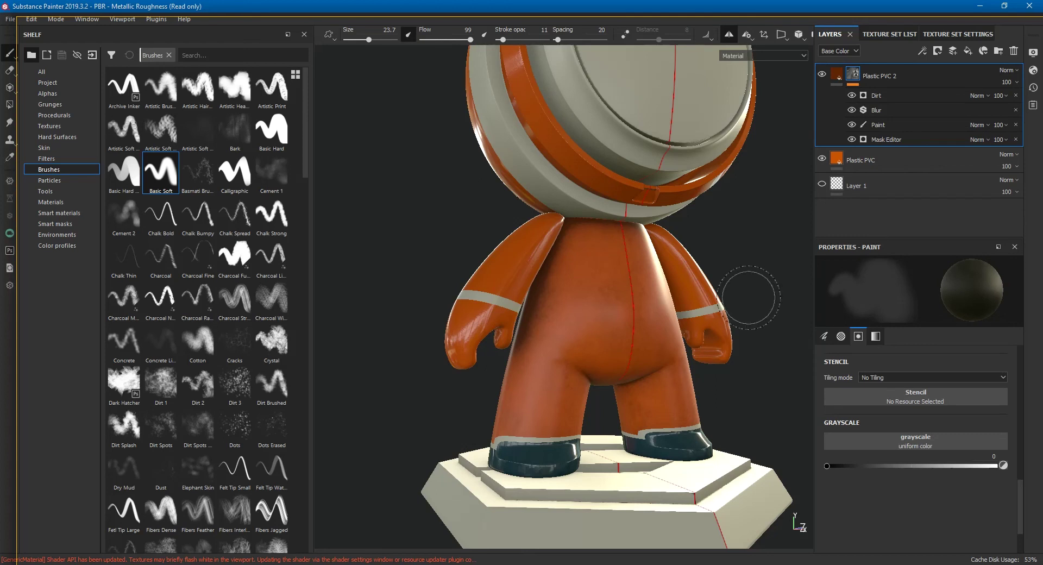
{"action": "left_click_drag", "start_coordinate": [582, 365], "coordinate": [729, 365], "text": "alt"}
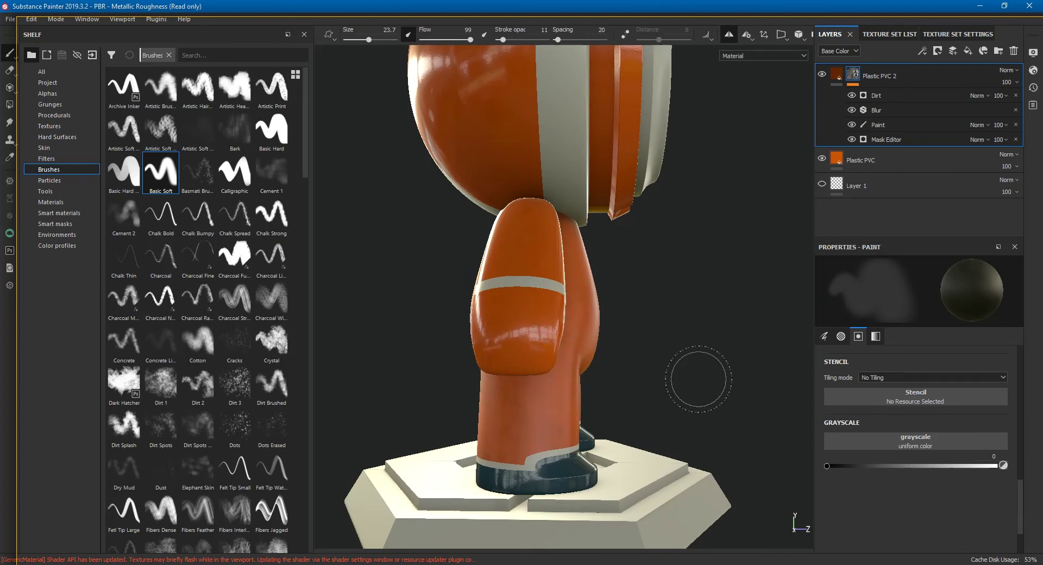
{"action": "left_click_drag", "start_coordinate": [687, 372], "coordinate": [691, 353], "text": "alt"}
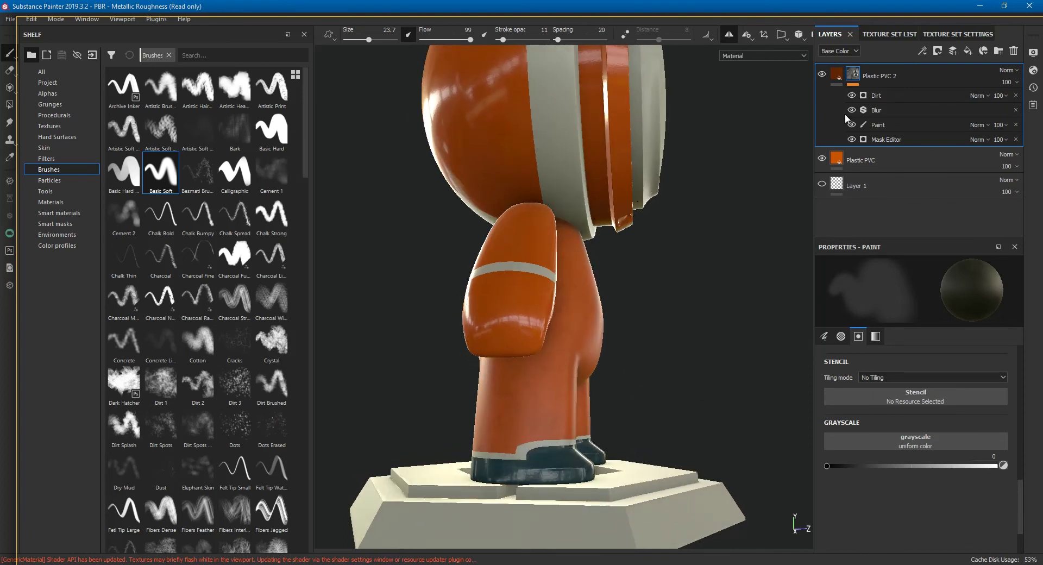
{"action": "left_click", "coordinate": [836, 77]}
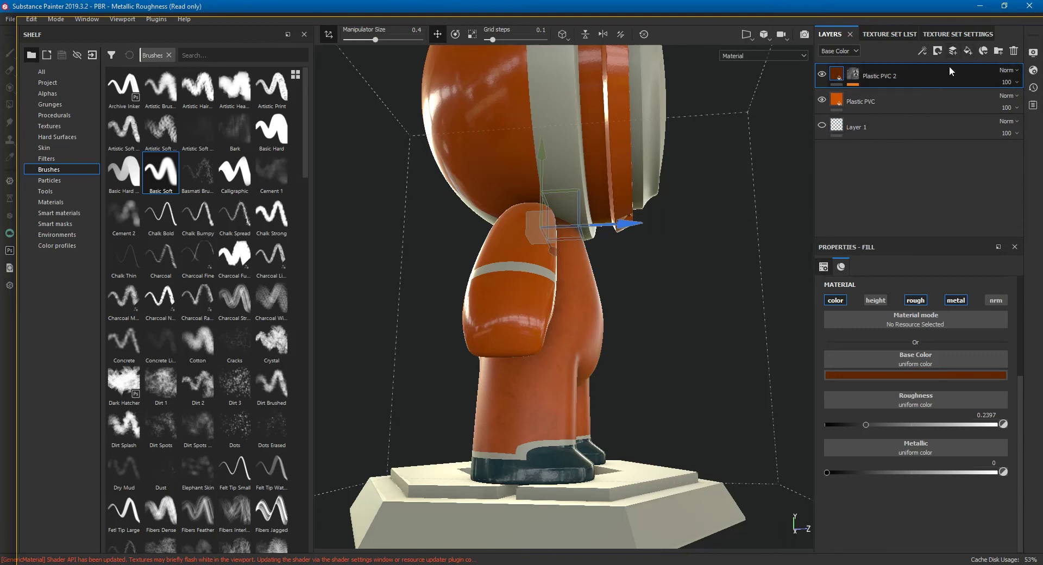
Step: Create Layer 2 above Plastic PVC 2 and start editing its name
{"action": "left_click", "coordinate": [953, 50]}
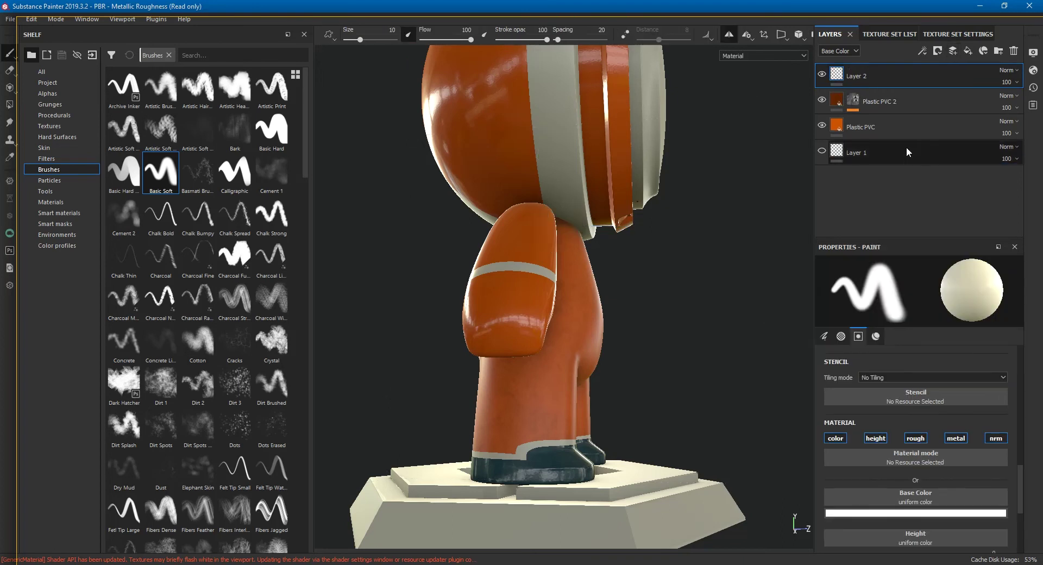
{"action": "double_click", "coordinate": [863, 76]}
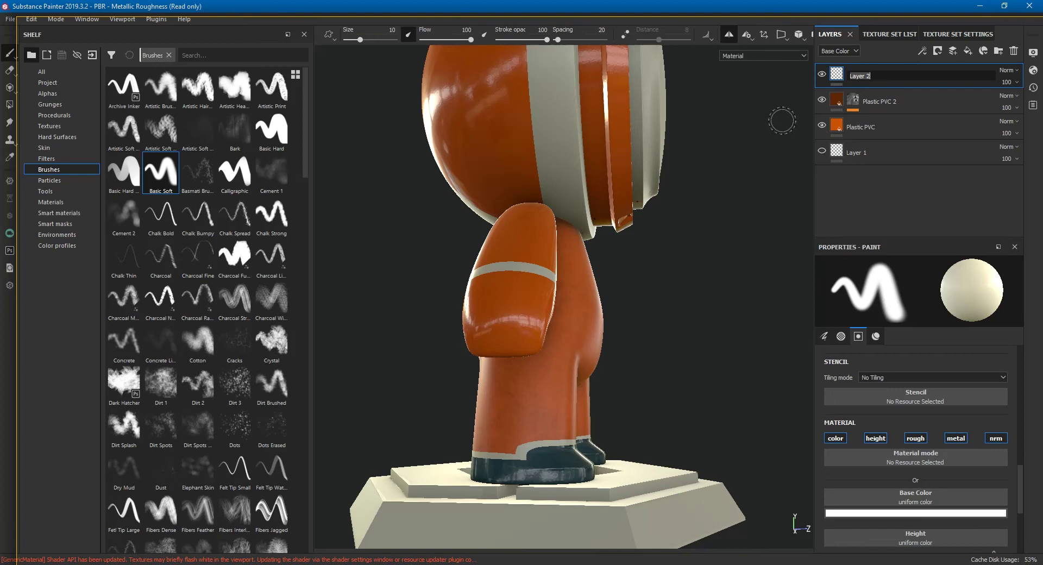
{"action": "type", "text": "normal"}
Step: Name the top layer 'normal' and hide the Bras, aiStandardSurface1 and aiStandardSurface2 texture sets
{"action": "key", "text": "Return"}
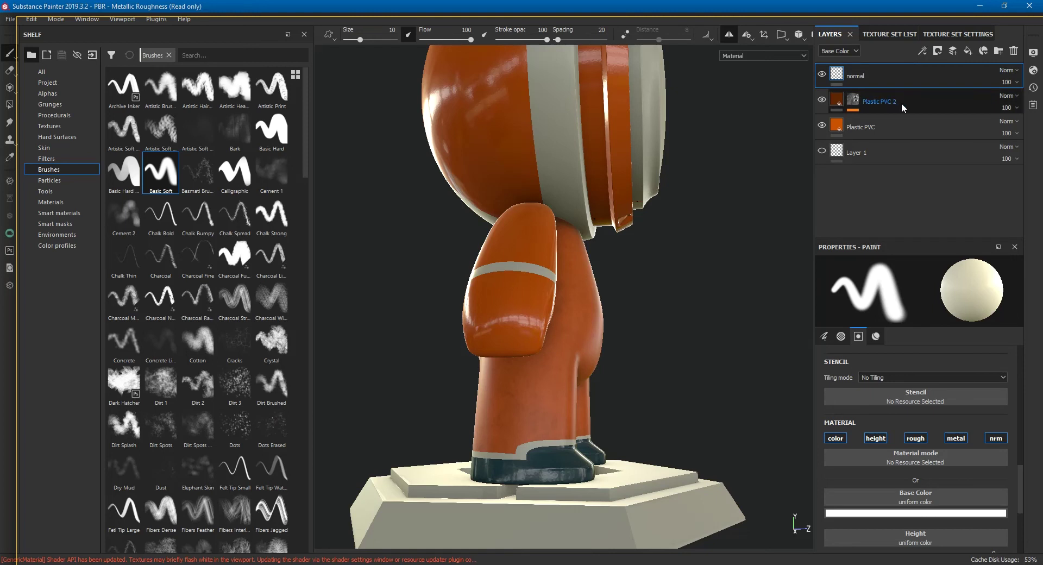
{"action": "left_click", "coordinate": [885, 35]}
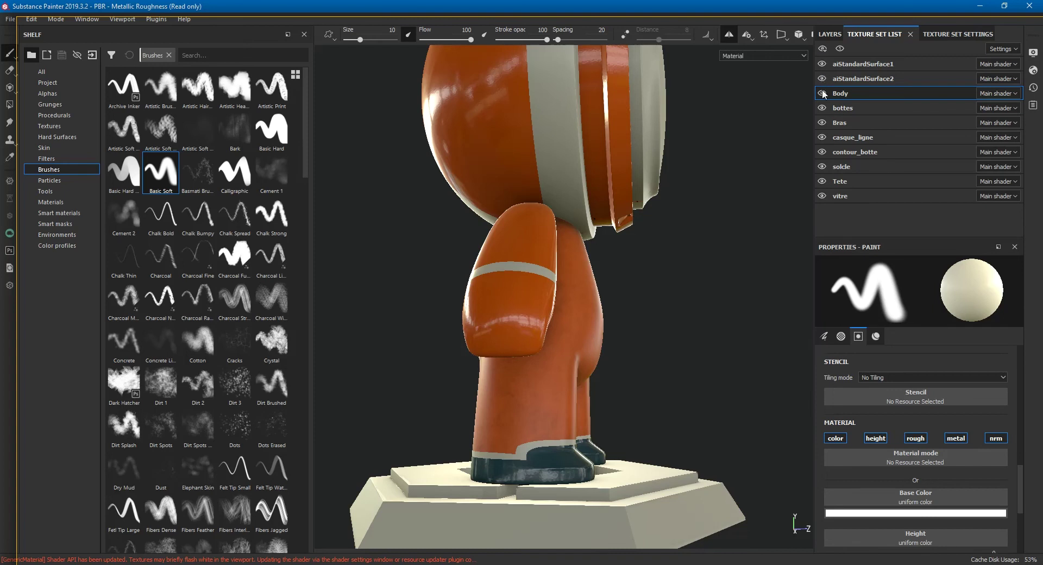
{"action": "left_click", "coordinate": [822, 122]}
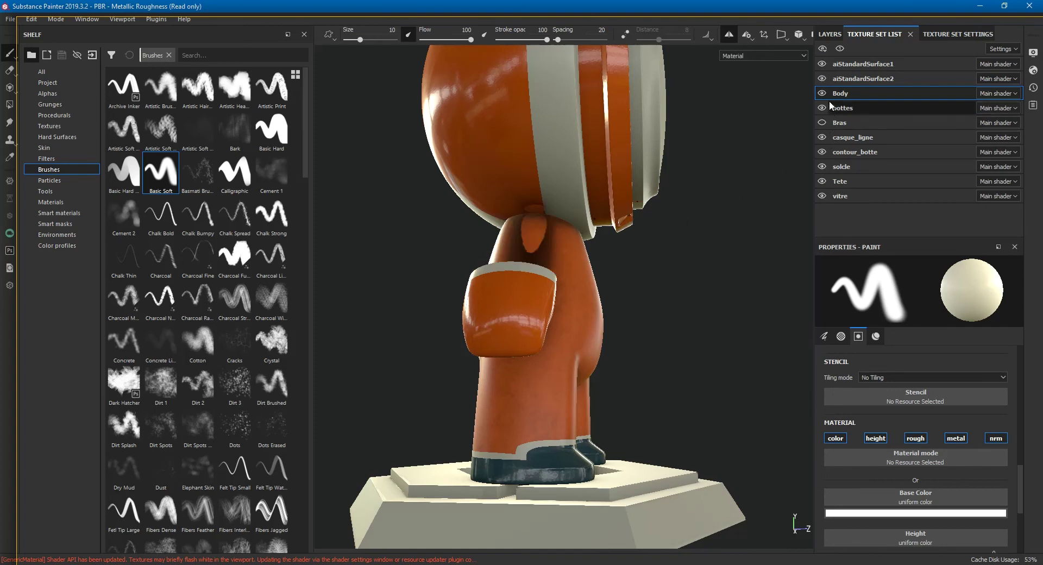
{"action": "left_click", "coordinate": [822, 64]}
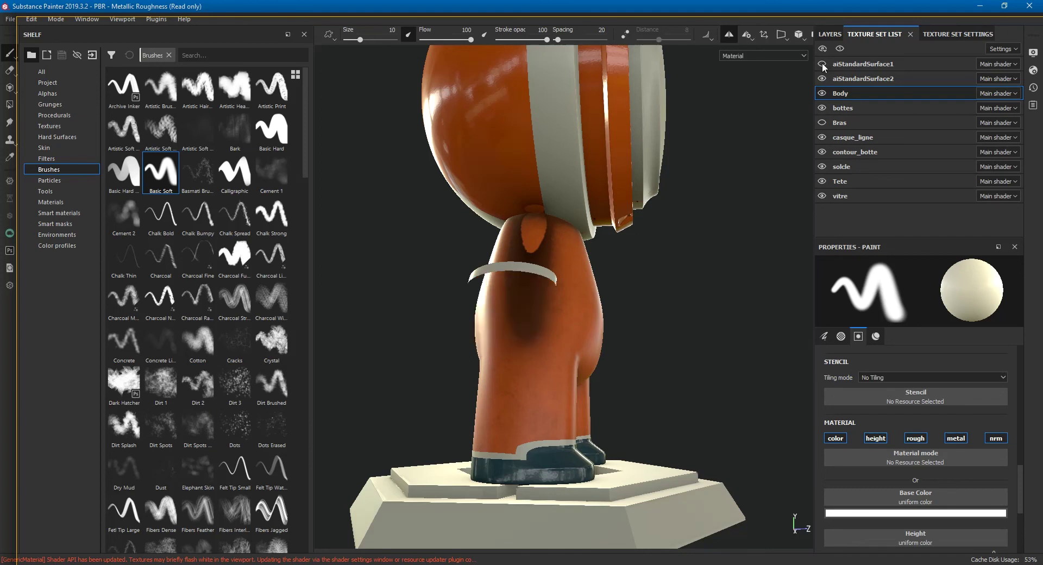
{"action": "left_click", "coordinate": [822, 78]}
Step: Orbit and zoom around the exposed orange body, then return to the layer stack
{"action": "mouse_move", "coordinate": [712, 144]}
{"action": "left_mouse_down", "text": "alt"}
{"action": "mouse_move", "coordinate": [624, 245]}
{"action": "mouse_move", "coordinate": [703, 350]}
{"action": "mouse_move", "coordinate": [646, 349]}
{"action": "mouse_move", "coordinate": [589, 314]}
{"action": "mouse_move", "coordinate": [584, 341]}
{"action": "left_mouse_up", "text": "alt"}
{"action": "mouse_move", "coordinate": [602, 368]}
{"action": "middle_mouse_down", "text": "alt"}
{"action": "mouse_move", "coordinate": [601, 293]}
{"action": "mouse_move", "coordinate": [577, 282]}
{"action": "middle_mouse_up", "text": "alt"}
{"action": "mouse_move", "coordinate": [578, 282]}
{"action": "right_mouse_down", "text": "alt"}
{"action": "mouse_move", "coordinate": [628, 415]}
{"action": "mouse_move", "coordinate": [601, 333]}
{"action": "right_mouse_up", "text": "alt"}
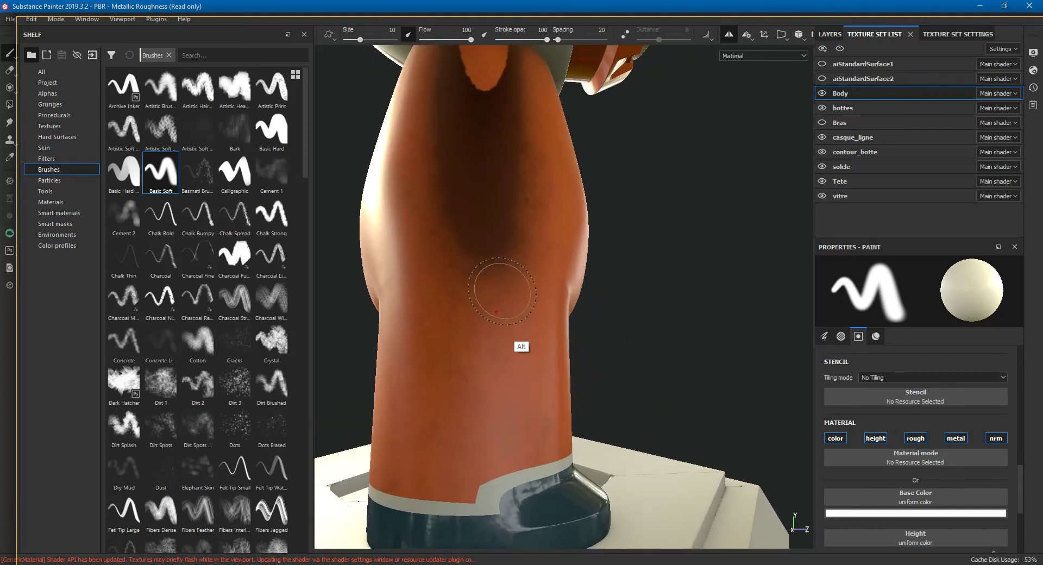
{"action": "right_click_drag", "start_coordinate": [497, 298], "coordinate": [556, 316], "text": "alt"}
{"action": "mouse_move", "coordinate": [556, 316]}
{"action": "left_mouse_down", "text": "alt"}
{"action": "mouse_move", "coordinate": [573, 326]}
{"action": "mouse_move", "coordinate": [639, 279]}
{"action": "left_mouse_up", "text": "alt"}
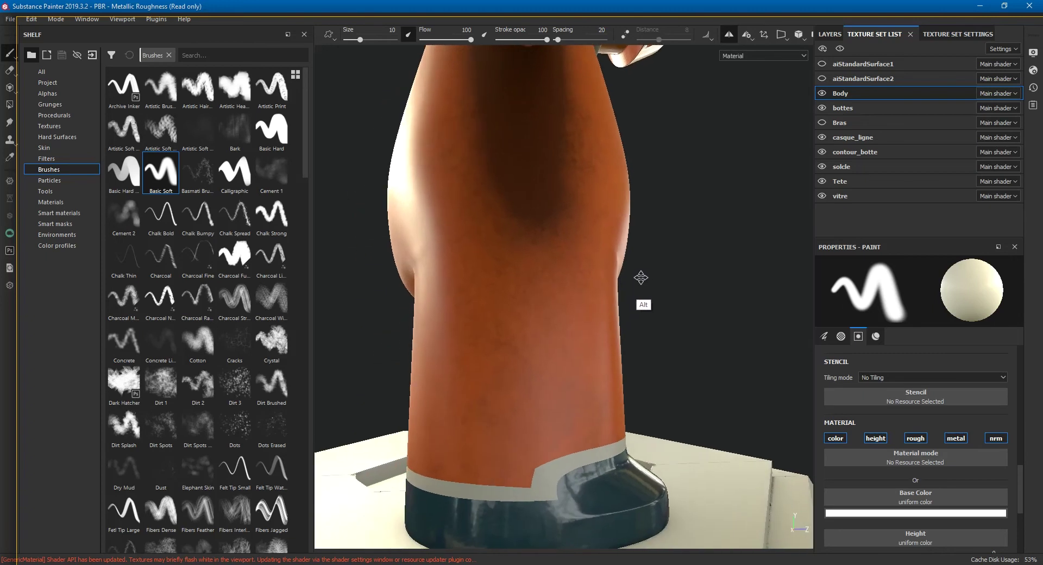
{"action": "left_click", "coordinate": [829, 34]}
{"action": "mouse_move", "coordinate": [619, 329]}
{"action": "left_mouse_down", "text": "alt"}
{"action": "mouse_move", "coordinate": [617, 320]}
{"action": "mouse_move", "coordinate": [652, 302]}
{"action": "mouse_move", "coordinate": [728, 186]}
{"action": "left_mouse_up", "text": "alt"}
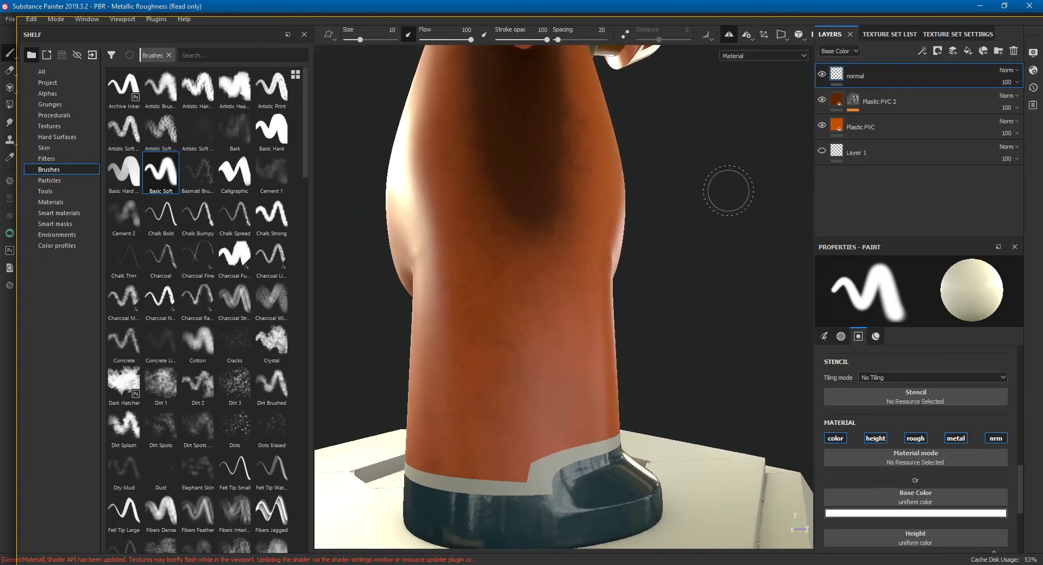
Step: Add a new paint layer named 'dessin', undoing an accidental fill layer
{"action": "left_click", "coordinate": [968, 51]}
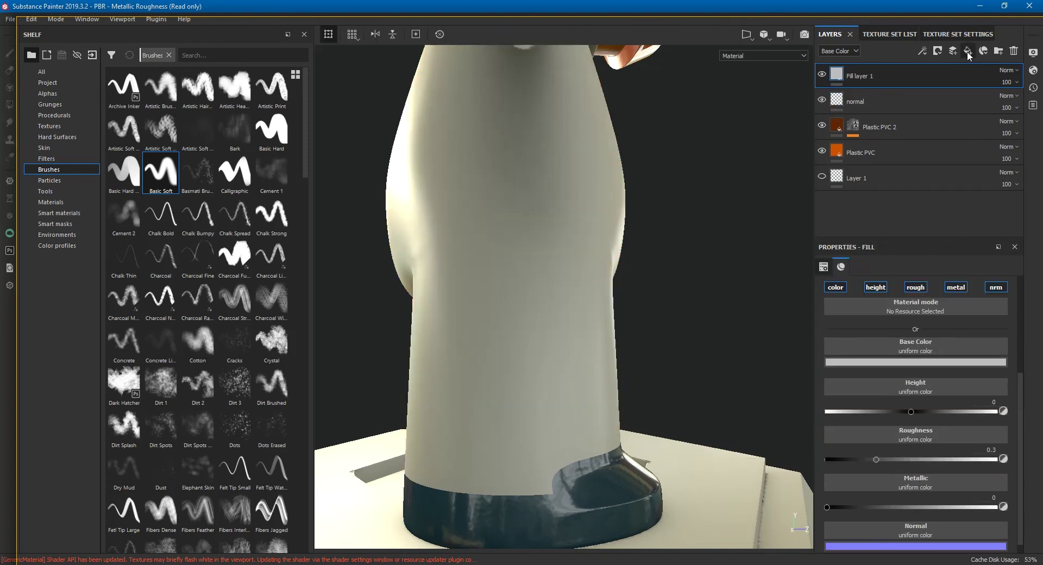
{"action": "key", "text": "ctrl+z"}
{"action": "left_click", "coordinate": [958, 53]}
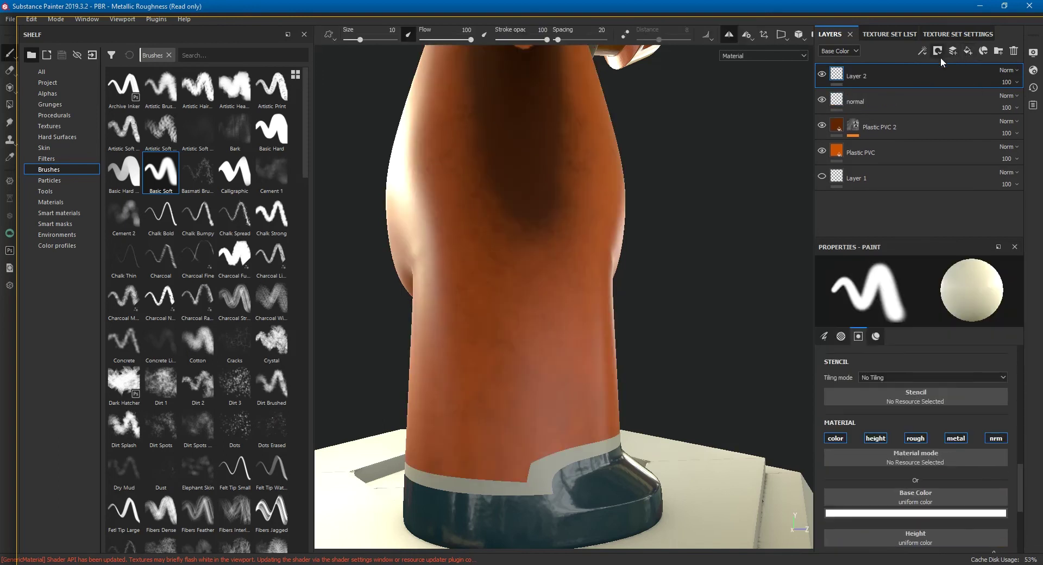
{"action": "double_click", "coordinate": [864, 75]}
{"action": "type", "text": "dessin"}
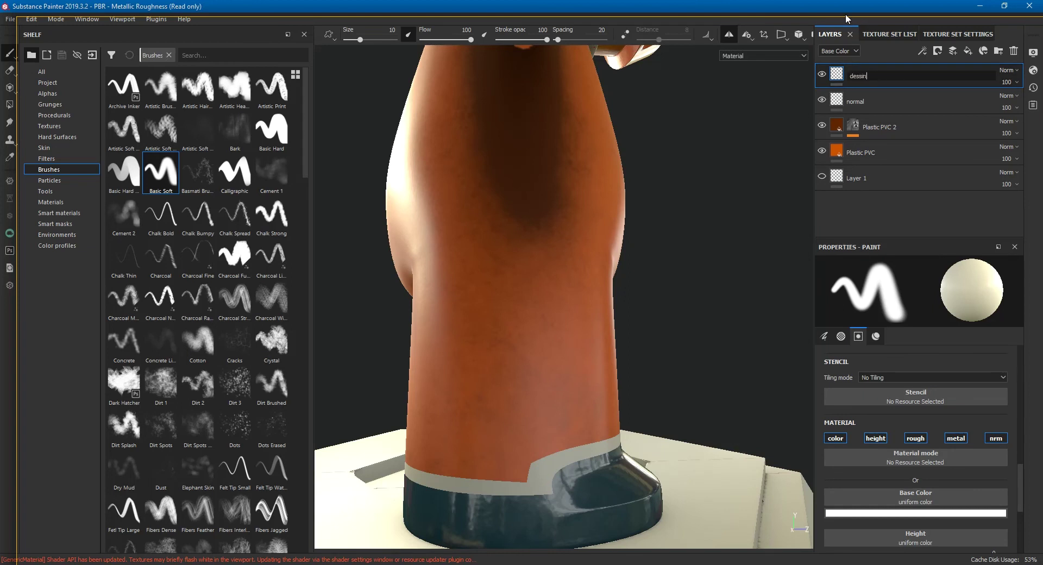
{"action": "key", "text": "Return"}
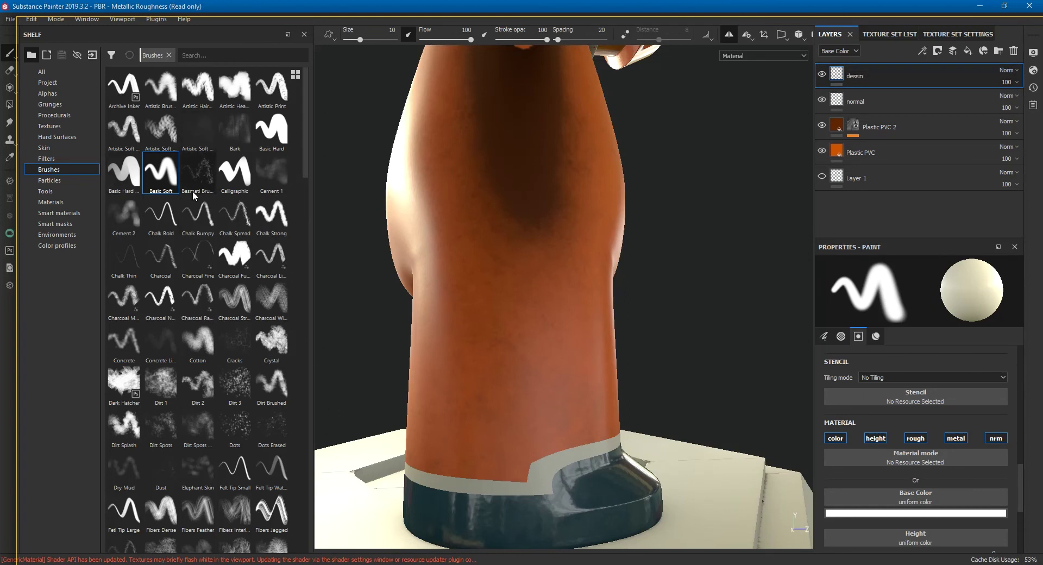
Step: Set up a black Basic Hard brush at size 0.53, testing and undoing strokes on the leg
{"action": "left_click", "coordinate": [276, 133]}
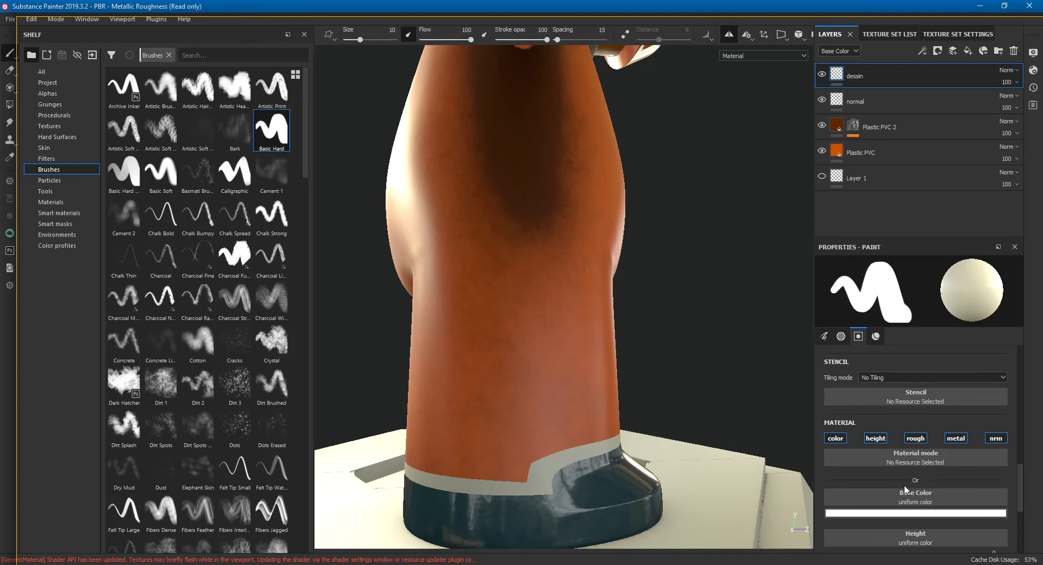
{"action": "left_click", "coordinate": [933, 514]}
{"action": "left_click_drag", "start_coordinate": [935, 432], "coordinate": [868, 500]}
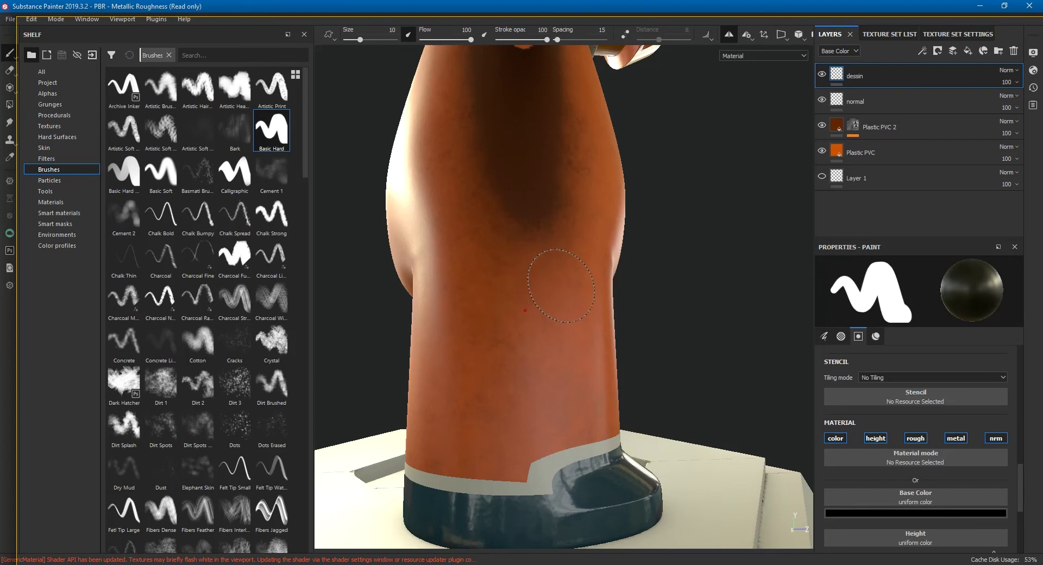
{"action": "right_click", "coordinate": [550, 276]}
{"action": "left_click_drag", "start_coordinate": [588, 342], "coordinate": [570, 343]}
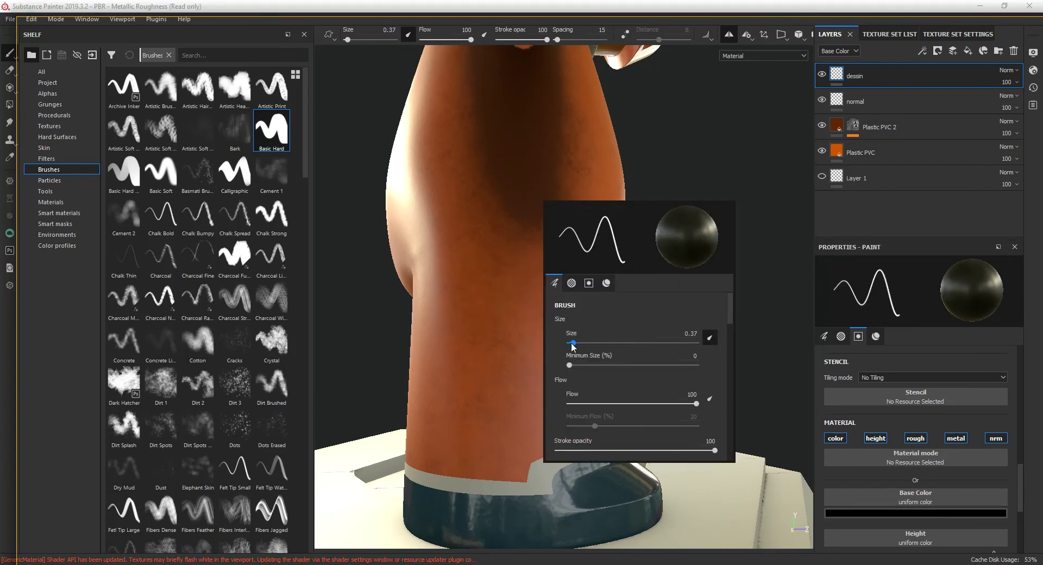
{"action": "left_click_drag", "start_coordinate": [461, 292], "coordinate": [474, 384]}
{"action": "key", "text": "ctrl+z"}
{"action": "right_click", "coordinate": [543, 307]}
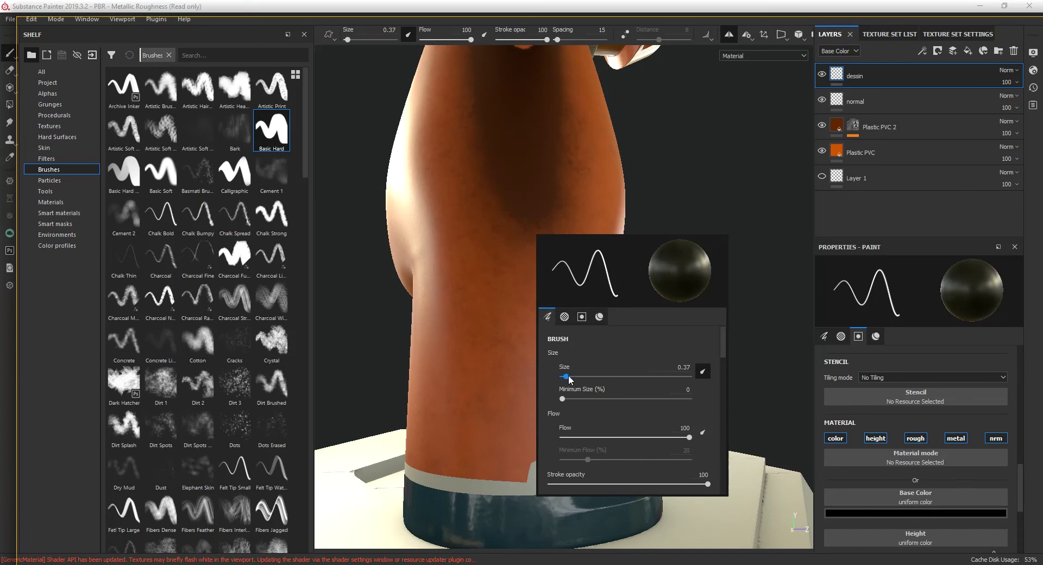
{"action": "left_click_drag", "start_coordinate": [570, 380], "coordinate": [572, 378]}
{"action": "left_click_drag", "start_coordinate": [471, 245], "coordinate": [492, 434]}
{"action": "key", "text": "ctrl+z"}
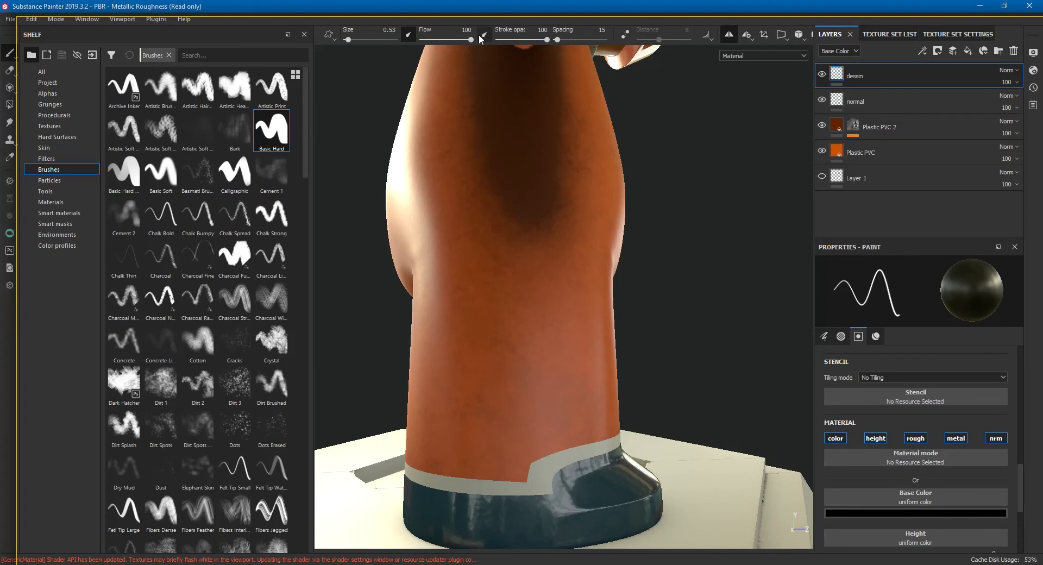
Step: Turn on lazy mouse and try dark lines up the leg, undoing the attempts
{"action": "left_click", "coordinate": [625, 33]}
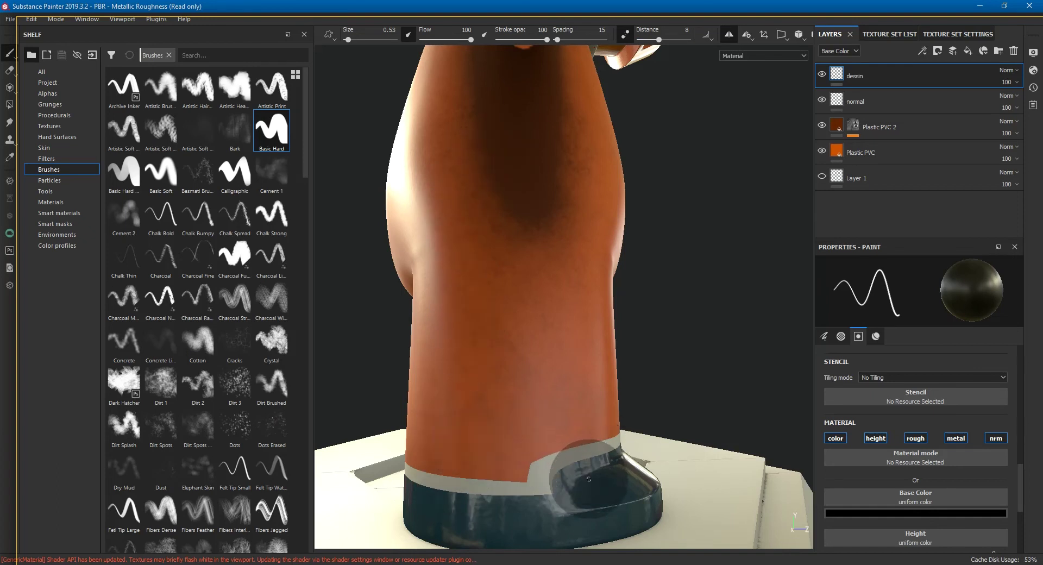
{"action": "mouse_move", "coordinate": [582, 430]}
{"action": "left_mouse_down"}
{"action": "mouse_move", "coordinate": [545, 116]}
{"action": "mouse_move", "coordinate": [502, 110]}
{"action": "mouse_move", "coordinate": [459, 122]}
{"action": "mouse_move", "coordinate": [437, 197]}
{"action": "mouse_move", "coordinate": [426, 394]}
{"action": "mouse_move", "coordinate": [453, 474]}
{"action": "left_mouse_up"}
{"action": "mouse_move", "coordinate": [714, 362]}
{"action": "left_mouse_down", "text": "alt"}
{"action": "mouse_move", "coordinate": [735, 331]}
{"action": "mouse_move", "coordinate": [607, 359]}
{"action": "mouse_move", "coordinate": [657, 302]}
{"action": "mouse_move", "coordinate": [407, 228]}
{"action": "mouse_move", "coordinate": [497, 242]}
{"action": "mouse_move", "coordinate": [414, 226]}
{"action": "mouse_move", "coordinate": [458, 233]}
{"action": "left_mouse_up", "text": "alt"}
{"action": "right_click_drag", "start_coordinate": [458, 233], "coordinate": [689, 492], "text": "alt"}
{"action": "mouse_move", "coordinate": [689, 491]}
{"action": "left_mouse_down", "text": "alt"}
{"action": "mouse_move", "coordinate": [701, 418]}
{"action": "mouse_move", "coordinate": [698, 429]}
{"action": "mouse_move", "coordinate": [601, 349]}
{"action": "left_mouse_up", "text": "alt"}
{"action": "key", "text": "ctrl+z"}
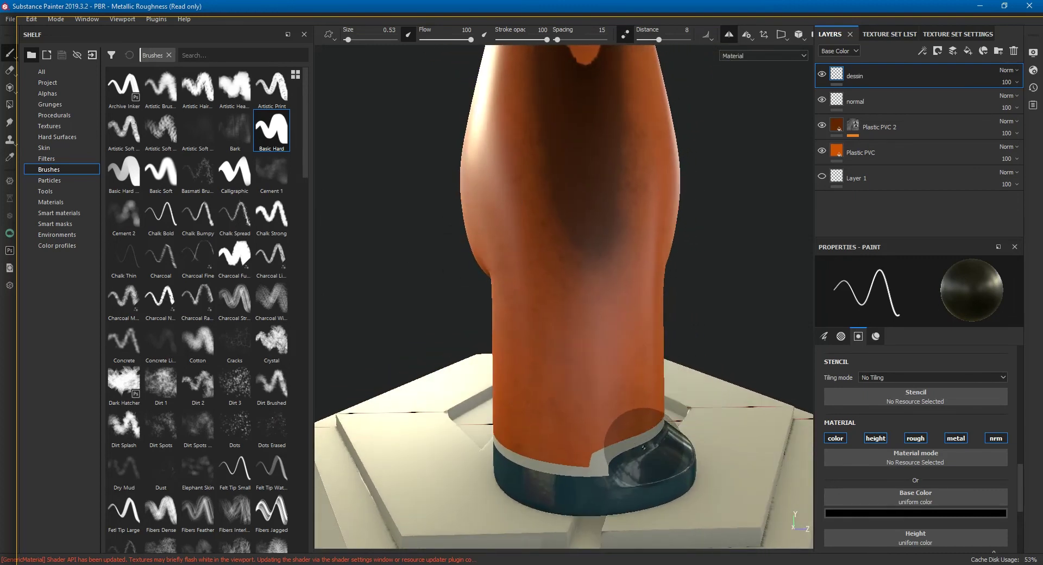
{"action": "left_click_drag", "start_coordinate": [642, 413], "coordinate": [612, 163]}
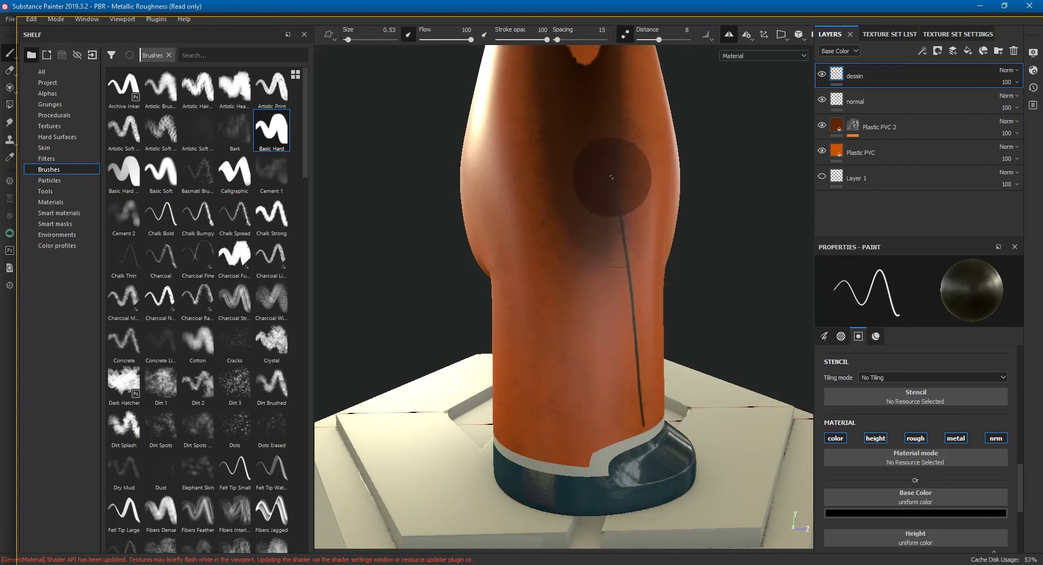
{"action": "key", "text": "ctrl+z"}
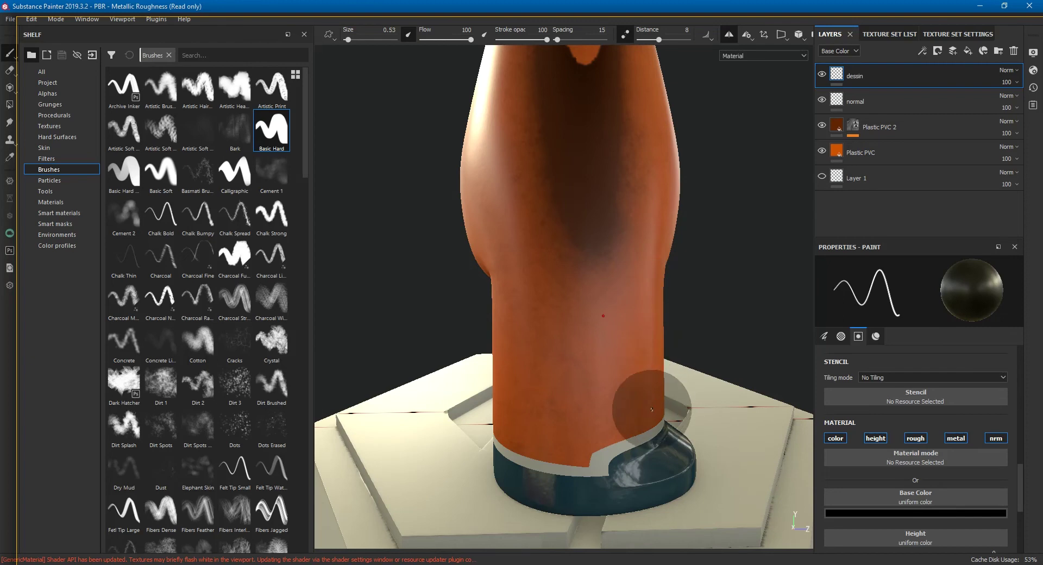
Step: Set lazy-mouse distance to 12.22 and draw the thin dark outline up the leg
{"action": "left_click", "coordinate": [669, 40]}
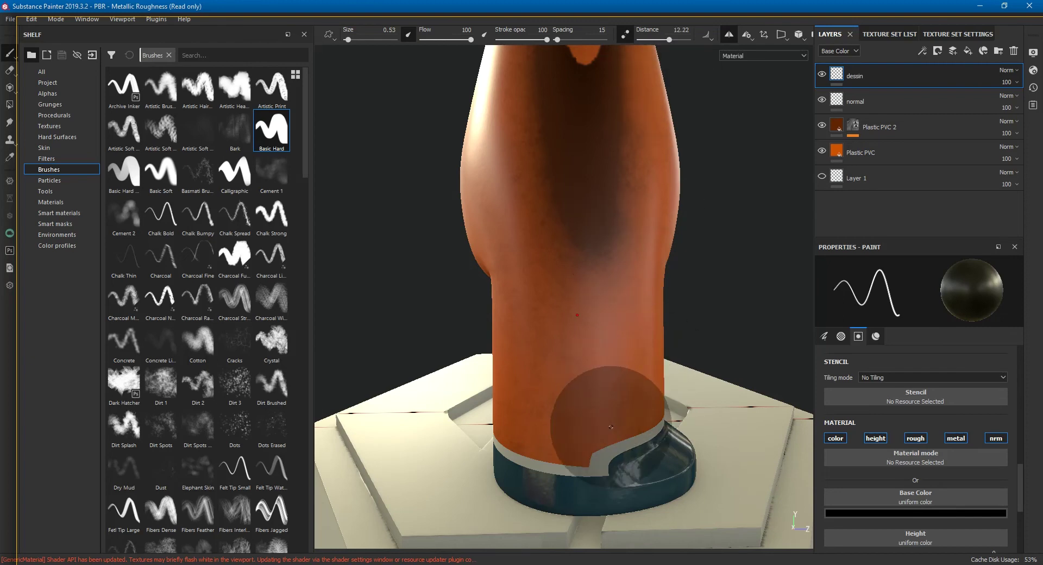
{"action": "mouse_move", "coordinate": [633, 451]}
{"action": "left_mouse_down"}
{"action": "mouse_move", "coordinate": [617, 135]}
{"action": "mouse_move", "coordinate": [601, 106]}
{"action": "mouse_move", "coordinate": [514, 147]}
{"action": "mouse_move", "coordinate": [552, 487]}
{"action": "left_mouse_up"}
{"action": "key", "text": "ctrl+z"}
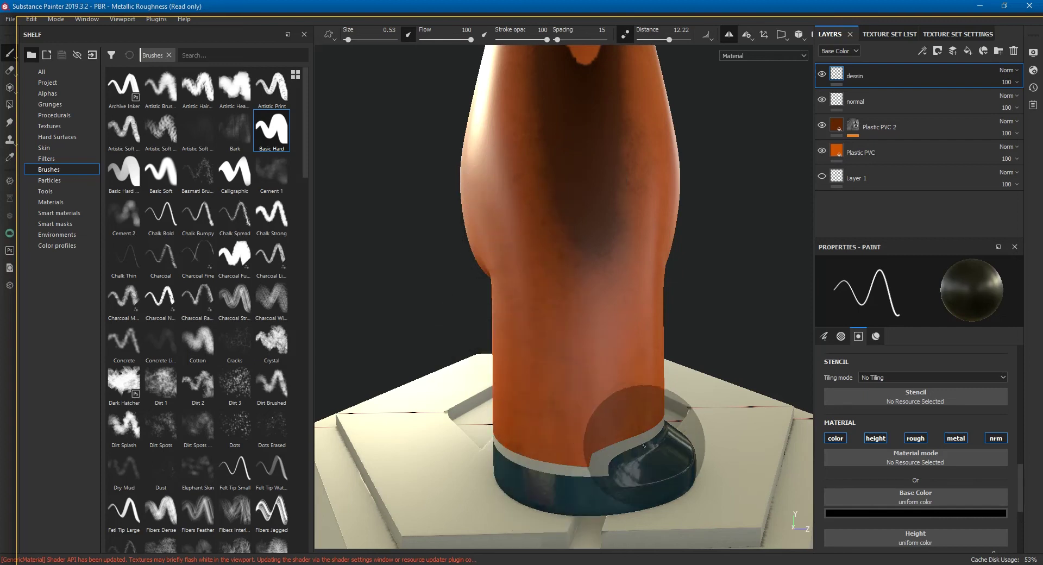
{"action": "mouse_move", "coordinate": [638, 459]}
{"action": "left_mouse_down"}
{"action": "mouse_move", "coordinate": [610, 154]}
{"action": "mouse_move", "coordinate": [576, 126]}
{"action": "mouse_move", "coordinate": [491, 184]}
{"action": "mouse_move", "coordinate": [513, 222]}
{"action": "mouse_move", "coordinate": [538, 223]}
{"action": "mouse_move", "coordinate": [524, 291]}
{"action": "mouse_move", "coordinate": [542, 384]}
{"action": "mouse_move", "coordinate": [546, 516]}
{"action": "left_mouse_up"}
Step: Select the 'normal' layer and zoom in on the leg and base
{"action": "mouse_move", "coordinate": [730, 284]}
{"action": "left_mouse_down", "text": "alt"}
{"action": "mouse_move", "coordinate": [428, 290]}
{"action": "mouse_move", "coordinate": [579, 266]}
{"action": "mouse_move", "coordinate": [473, 202]}
{"action": "mouse_move", "coordinate": [531, 172]}
{"action": "mouse_move", "coordinate": [491, 174]}
{"action": "mouse_move", "coordinate": [787, 198]}
{"action": "mouse_move", "coordinate": [617, 228]}
{"action": "mouse_move", "coordinate": [624, 292]}
{"action": "mouse_move", "coordinate": [749, 217]}
{"action": "left_mouse_up", "text": "alt"}
{"action": "left_click", "coordinate": [891, 111]}
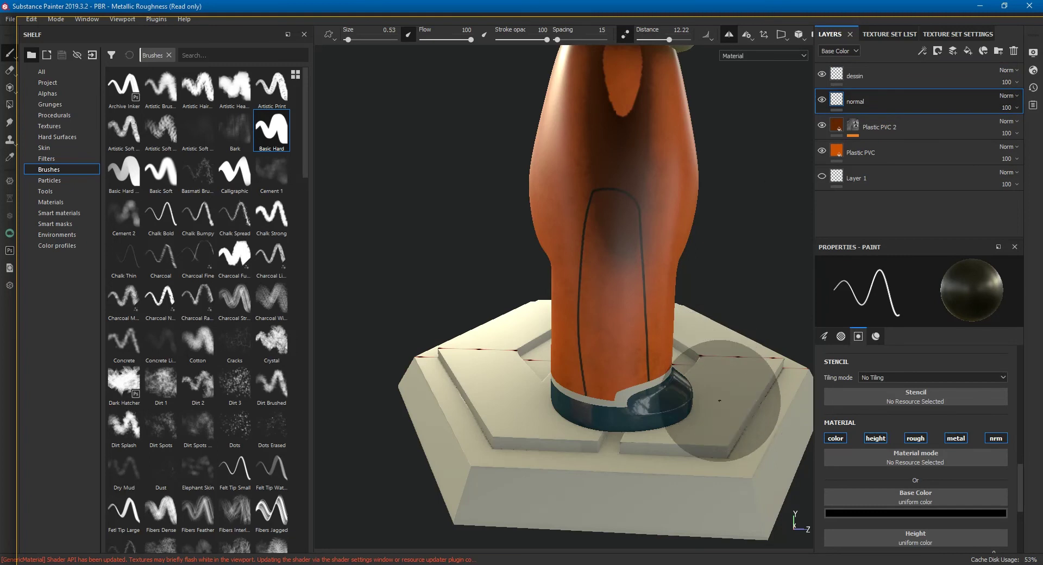
{"action": "left_click_drag", "start_coordinate": [625, 248], "coordinate": [638, 255], "text": "alt"}
{"action": "mouse_move", "coordinate": [638, 256]}
{"action": "right_mouse_down", "text": "alt"}
{"action": "mouse_move", "coordinate": [680, 333]}
{"action": "mouse_move", "coordinate": [675, 360]}
{"action": "right_mouse_up", "text": "alt"}
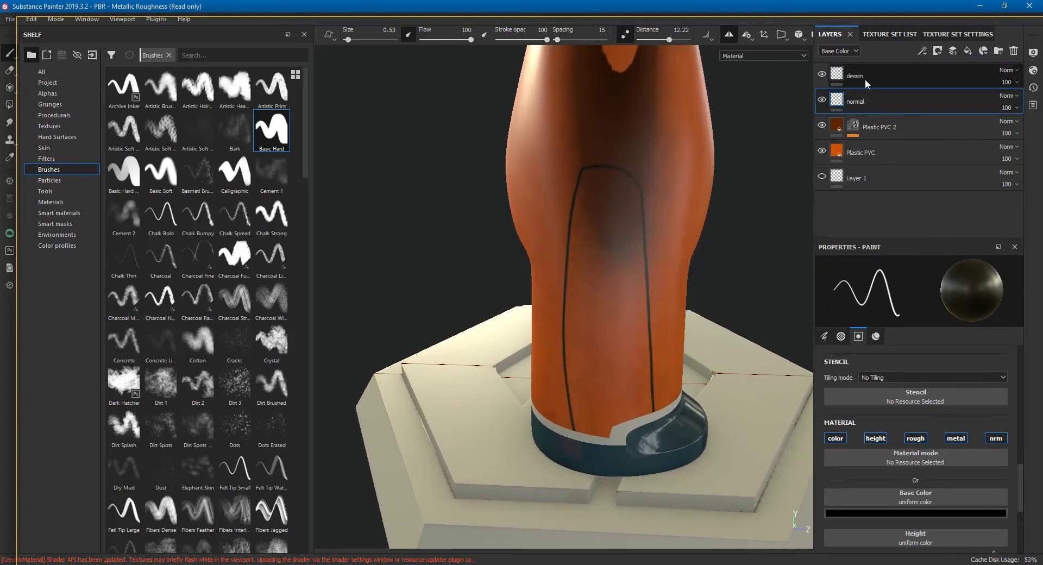
Step: Turn off painting into the color and normal channels
{"action": "left_click", "coordinate": [840, 440]}
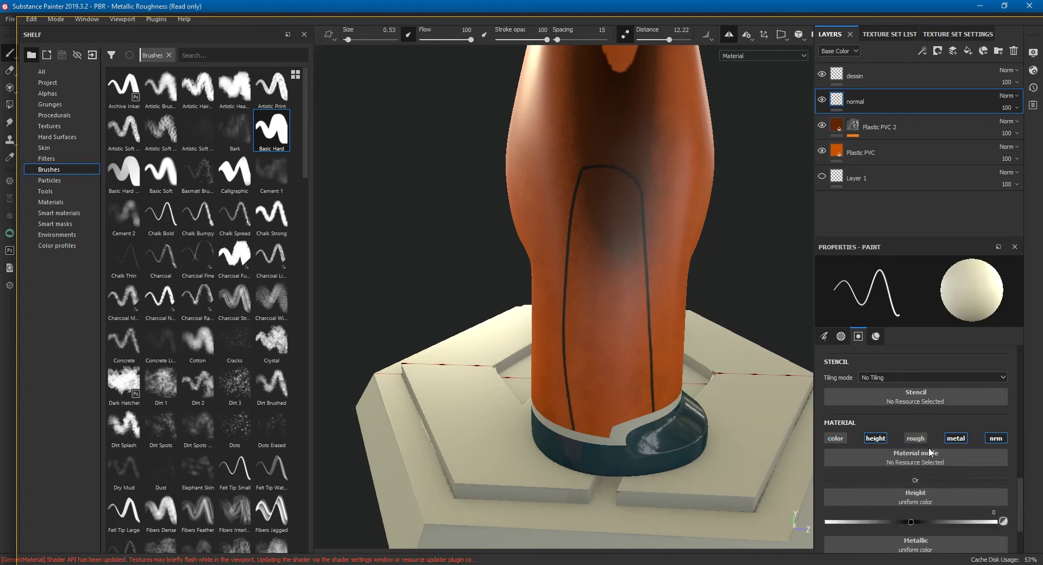
{"action": "left_click", "coordinate": [989, 441]}
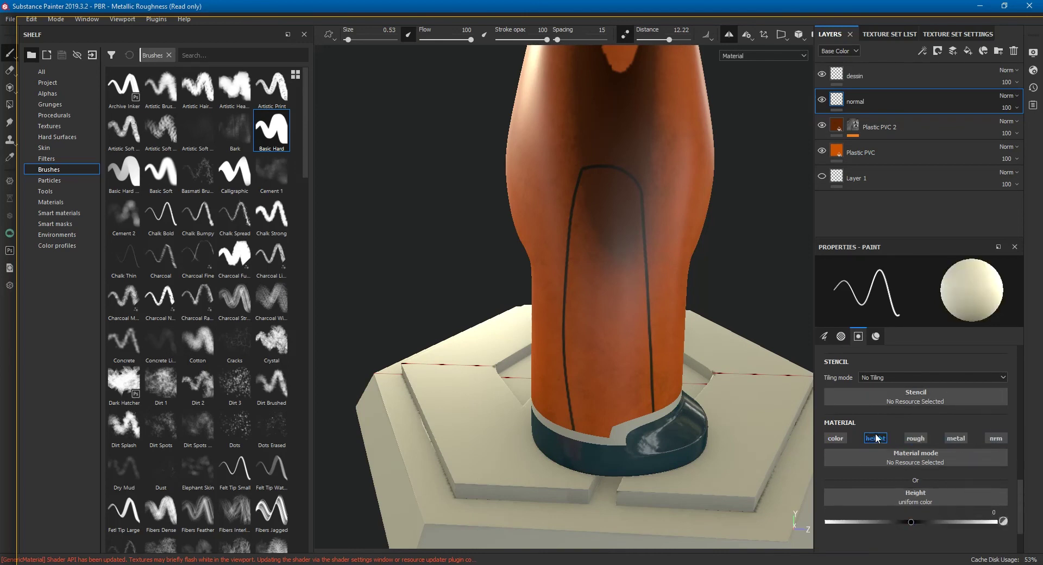
{"action": "left_click_drag", "start_coordinate": [1021, 498], "coordinate": [1024, 463]}
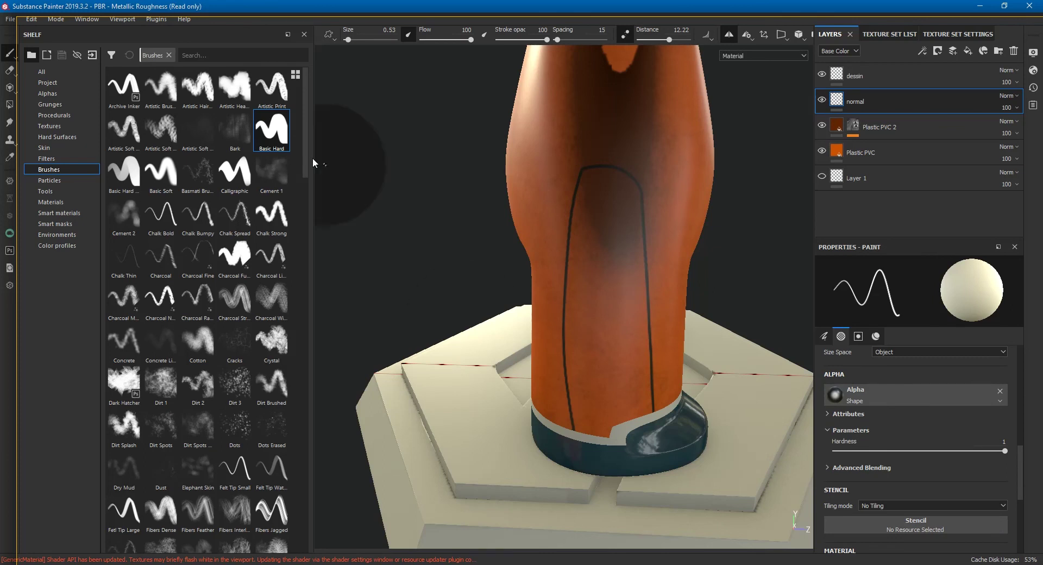
Step: Close the brush shelf to widen the viewport and open the File menu
{"action": "left_click", "coordinate": [304, 35]}
{"action": "mouse_move", "coordinate": [333, 175]}
{"action": "right_mouse_down", "text": "alt"}
{"action": "mouse_move", "coordinate": [336, 289]}
{"action": "mouse_move", "coordinate": [293, 177]}
{"action": "mouse_move", "coordinate": [216, 190]}
{"action": "mouse_move", "coordinate": [163, 152]}
{"action": "right_mouse_up", "text": "alt"}
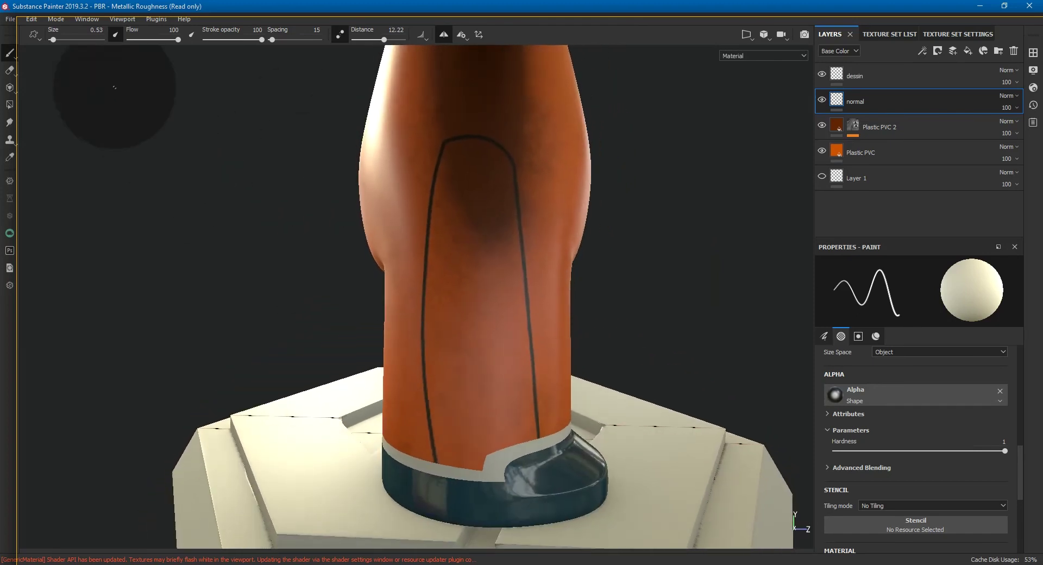
{"action": "left_click", "coordinate": [15, 21]}
Step: Add lines shorts 2.jpg, lines.jpg, sub alpha.jpg and sub colo.jpg from TEXTURES to Import resources
{"action": "left_click", "coordinate": [63, 187]}
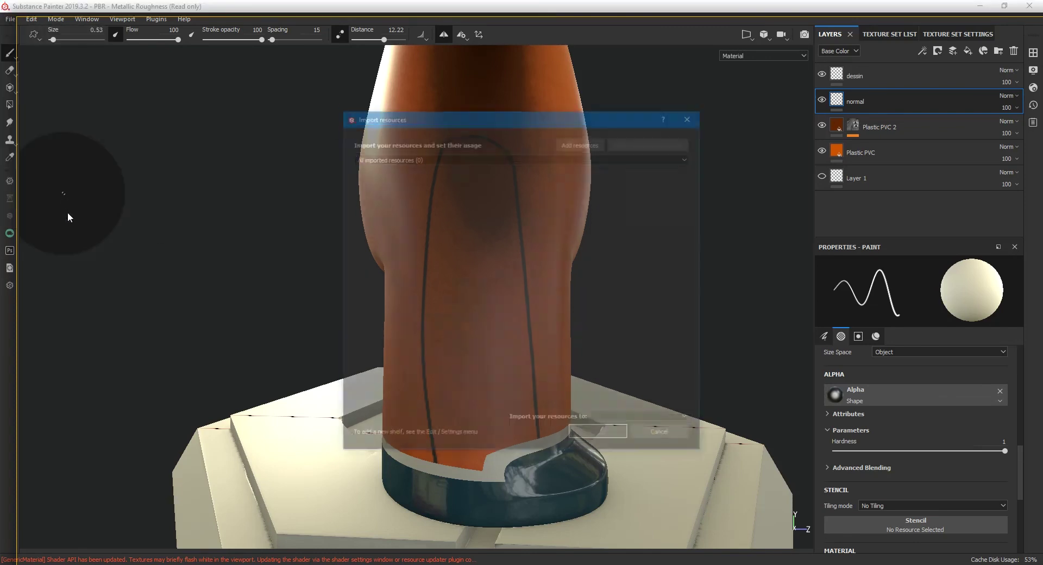
{"action": "left_click", "coordinate": [580, 145]}
{"action": "left_click", "coordinate": [539, 230]}
{"action": "double_click", "coordinate": [539, 230]}
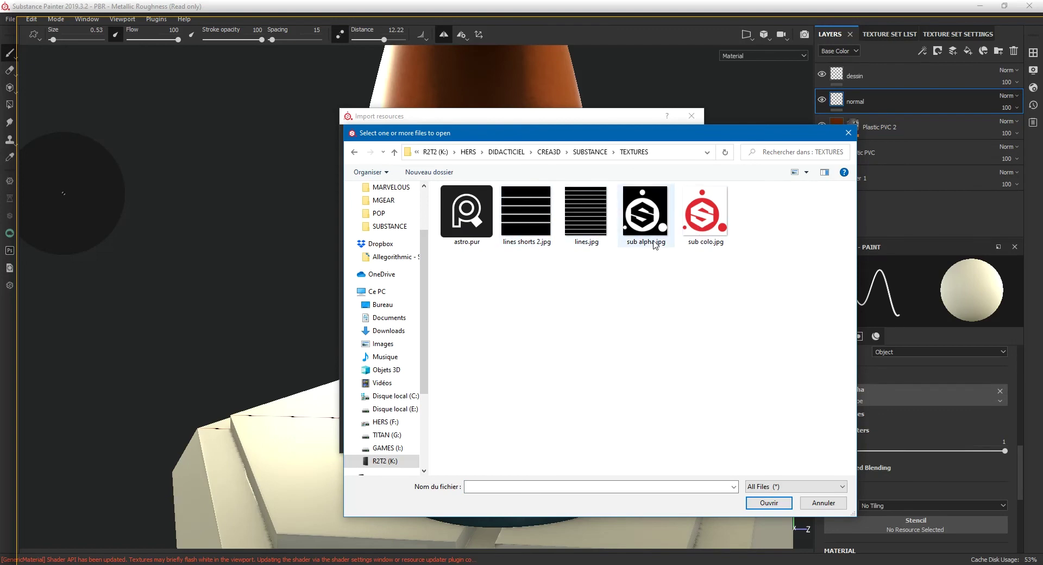
{"action": "mouse_move", "coordinate": [458, 272]}
{"action": "left_mouse_down"}
{"action": "mouse_move", "coordinate": [548, 237]}
{"action": "mouse_move", "coordinate": [536, 277]}
{"action": "mouse_move", "coordinate": [654, 193]}
{"action": "left_mouse_up"}
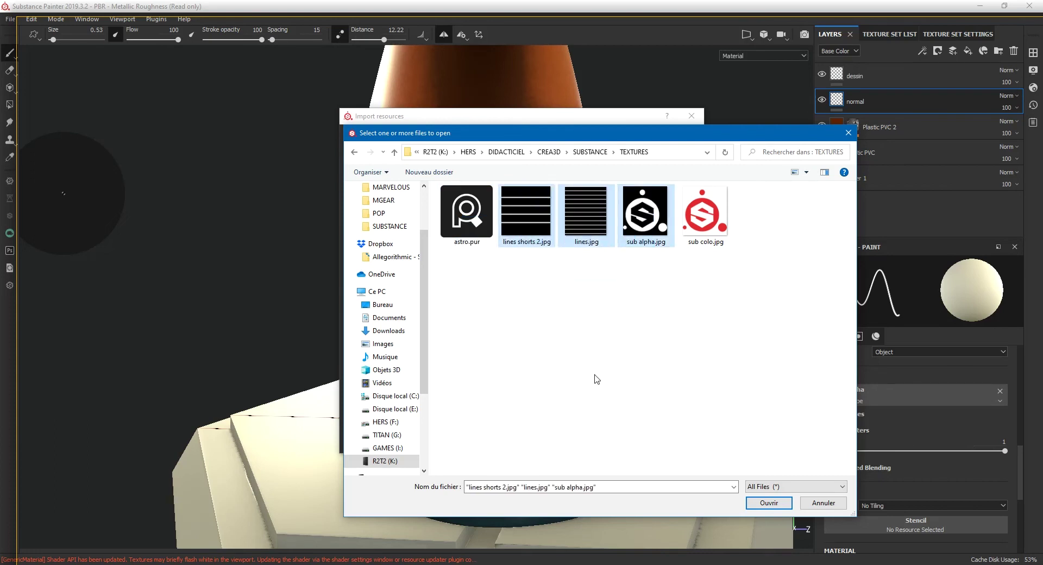
{"action": "mouse_move", "coordinate": [585, 214]}
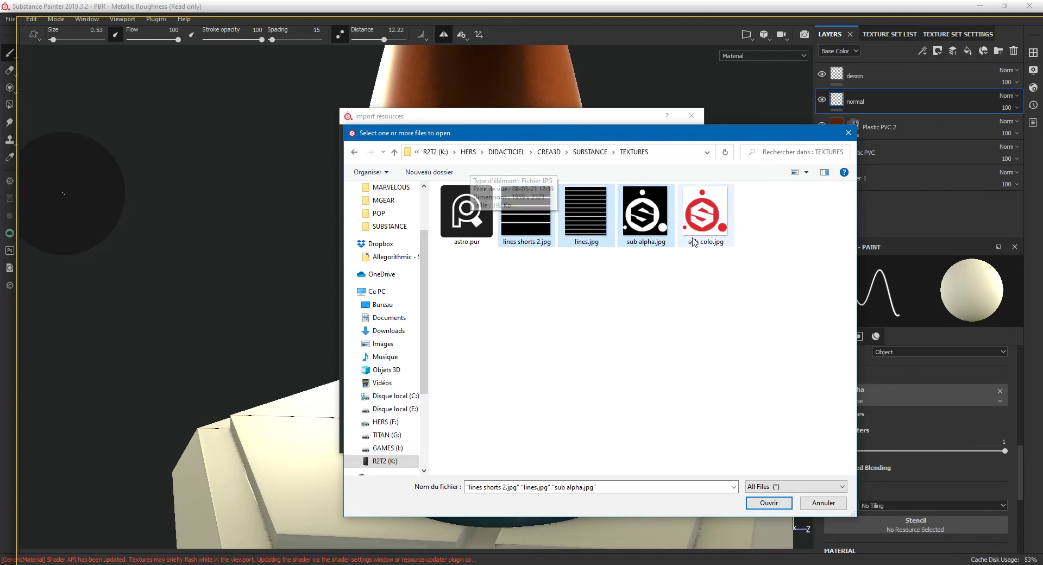
{"action": "mouse_move", "coordinate": [530, 304]}
{"action": "left_mouse_down"}
{"action": "mouse_move", "coordinate": [713, 238]}
{"action": "mouse_move", "coordinate": [775, 241]}
{"action": "left_mouse_up"}
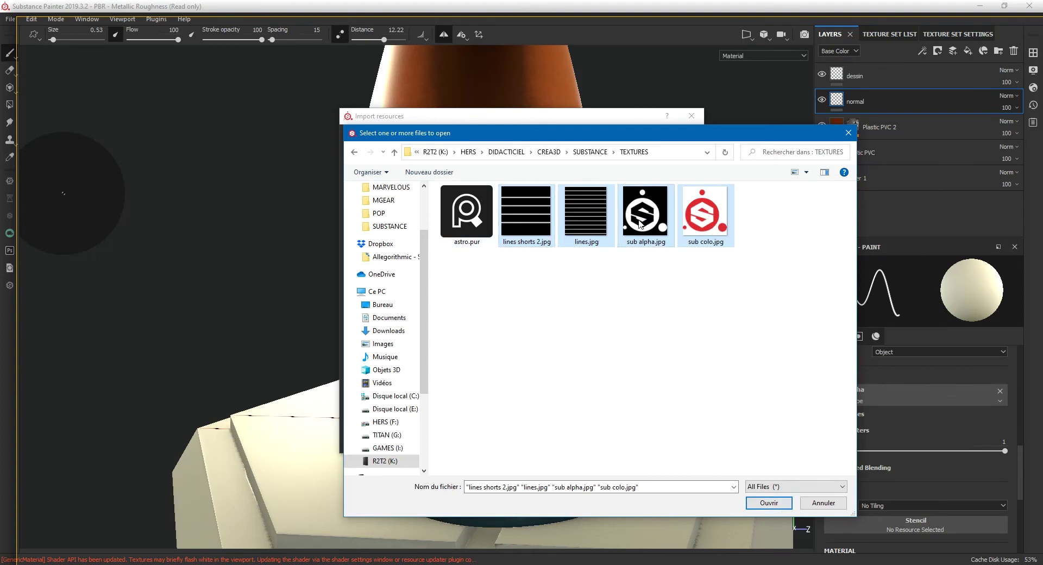
{"action": "left_click", "coordinate": [774, 503]}
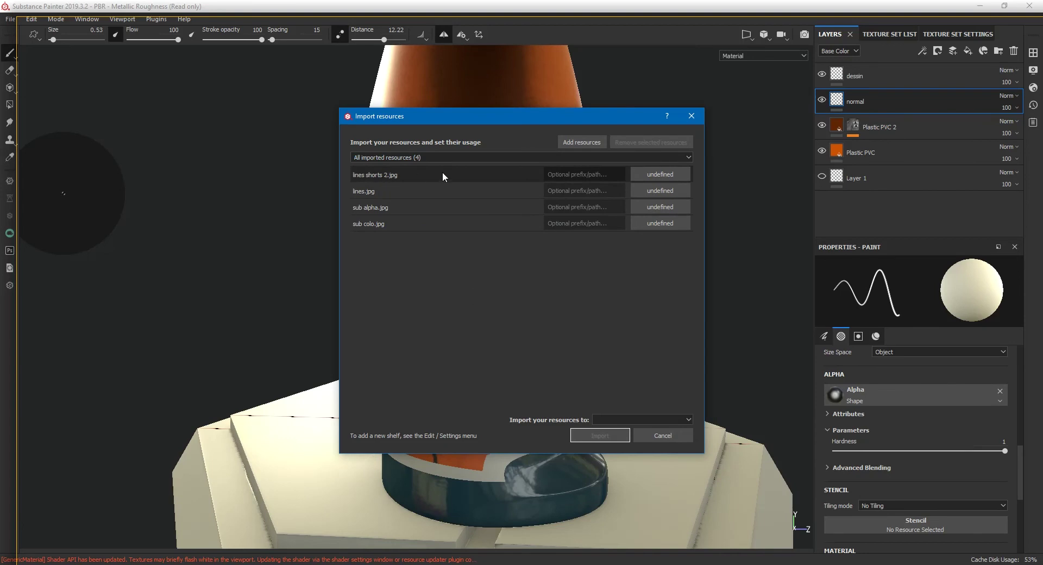
Step: Set lines shorts 2.jpg, lines.jpg and sub alpha.jpg to alpha, and sub colo.jpg to texture
{"action": "left_click", "coordinate": [660, 173]}
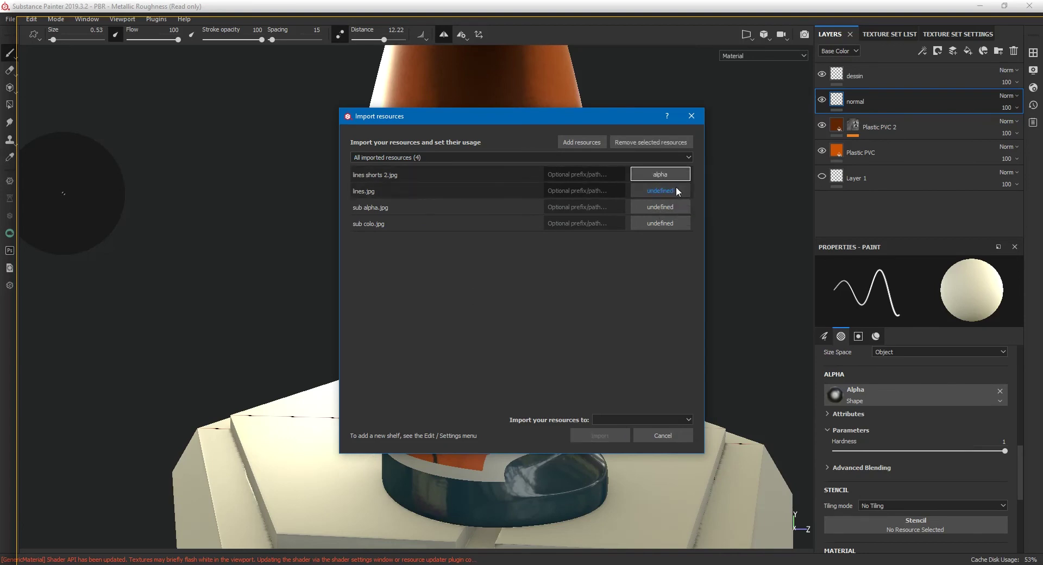
{"action": "left_click", "coordinate": [676, 191]}
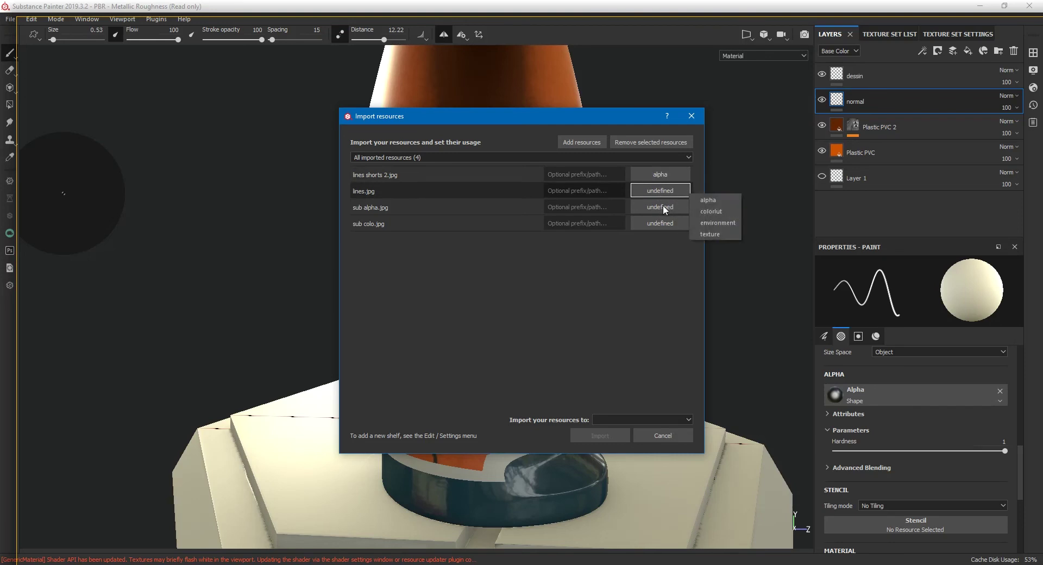
{"action": "left_click", "coordinate": [663, 205]}
{"action": "left_click", "coordinate": [672, 190]}
{"action": "left_click", "coordinate": [672, 207]}
{"action": "left_click", "coordinate": [672, 208]}
{"action": "left_click", "coordinate": [681, 209]}
{"action": "left_click", "coordinate": [693, 212]}
{"action": "left_click", "coordinate": [672, 191]}
{"action": "left_click", "coordinate": [686, 196]}
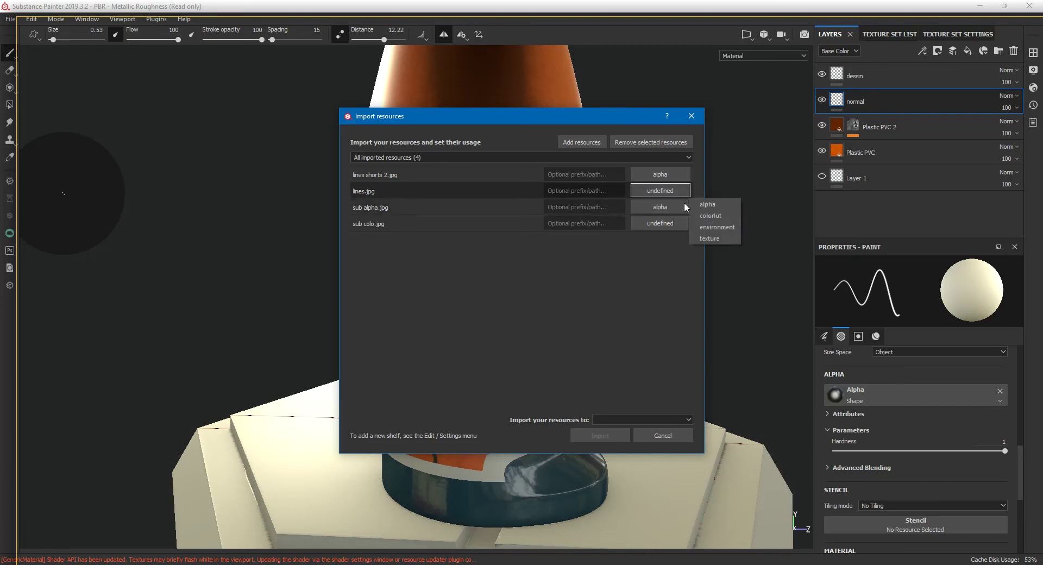
{"action": "left_click", "coordinate": [701, 204]}
{"action": "left_click", "coordinate": [668, 223]}
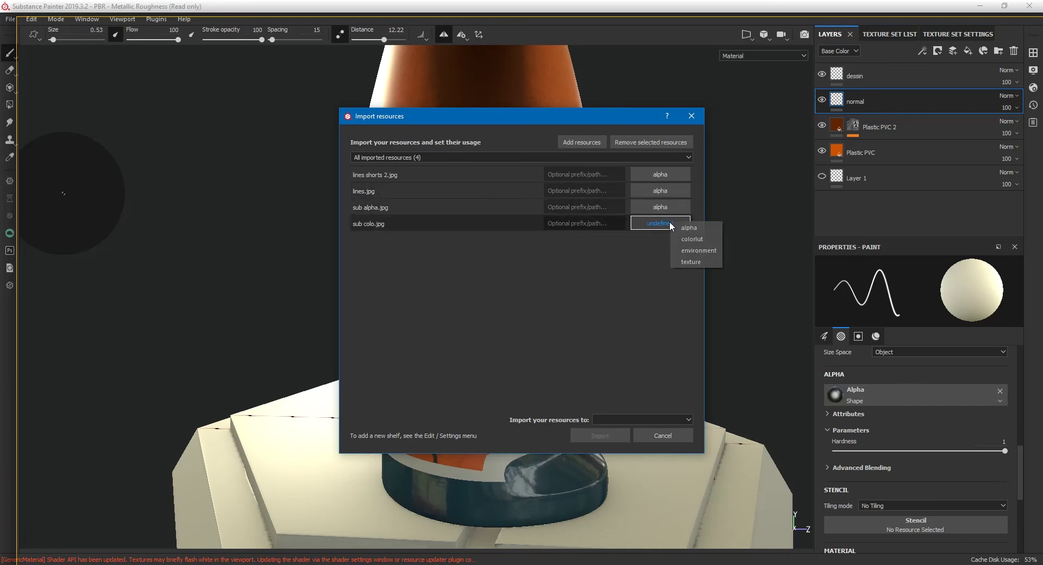
{"action": "left_click", "coordinate": [689, 262]}
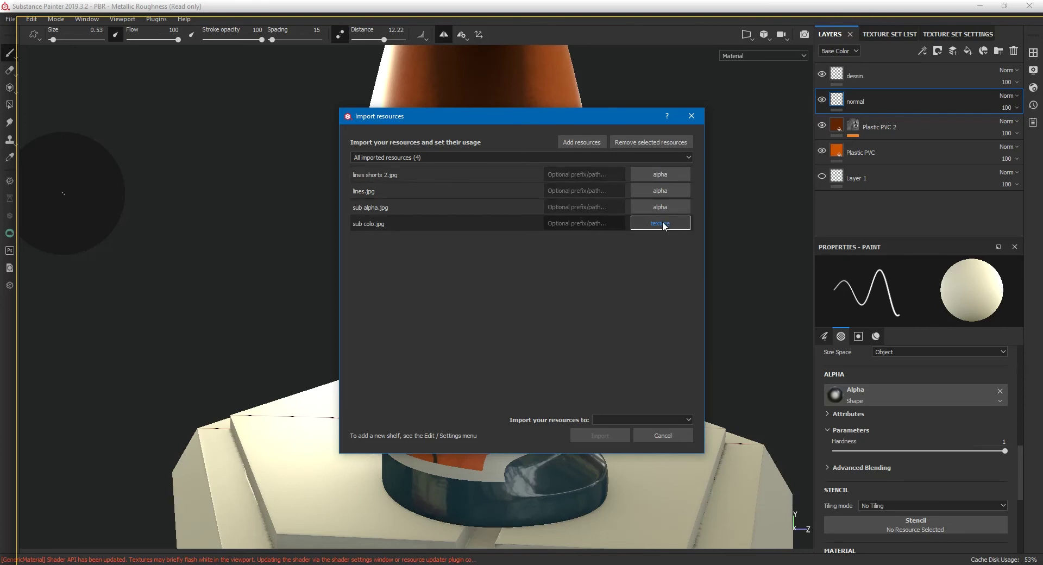
Step: Choose the current project as destination and import the four resources
{"action": "left_click", "coordinate": [636, 420]}
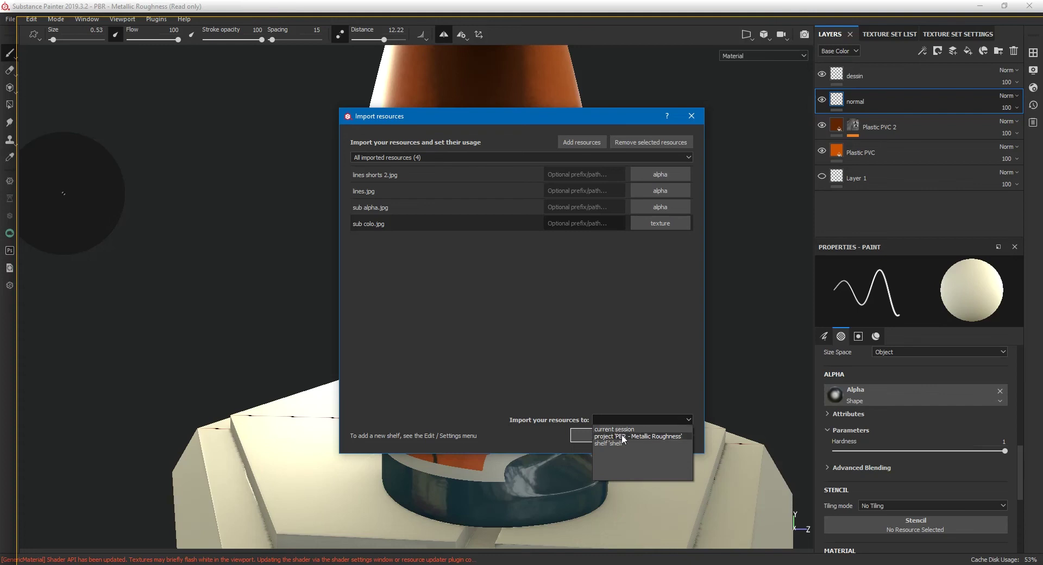
{"action": "left_click", "coordinate": [623, 437]}
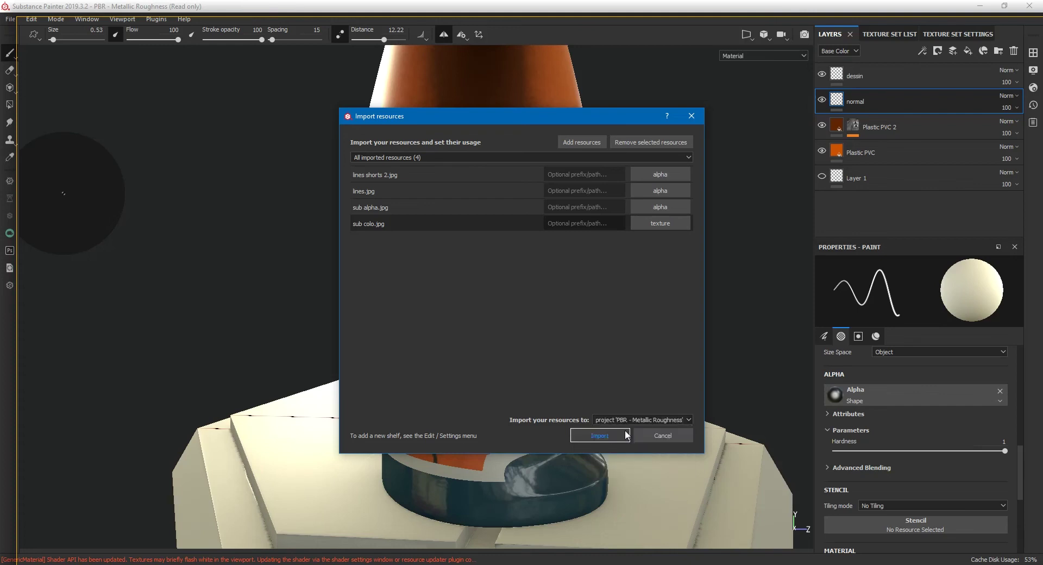
{"action": "left_click", "coordinate": [628, 419]}
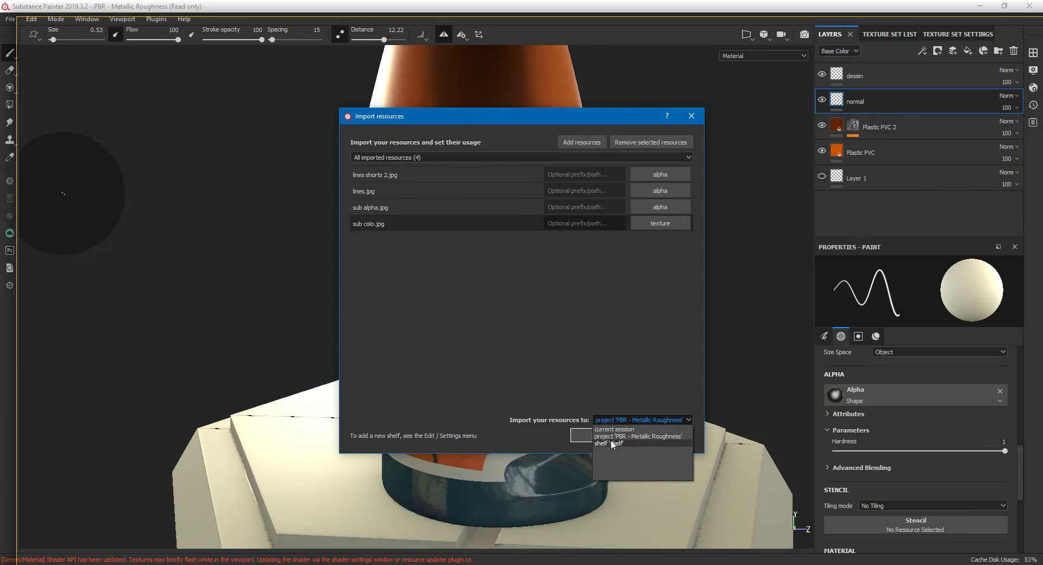
{"action": "left_click", "coordinate": [613, 436]}
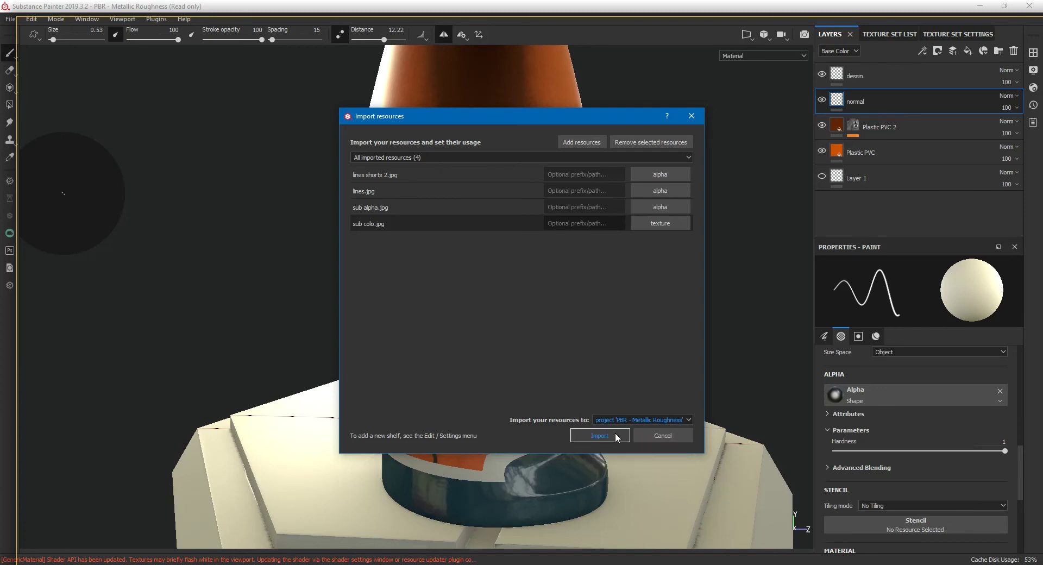
{"action": "left_click", "coordinate": [608, 437]}
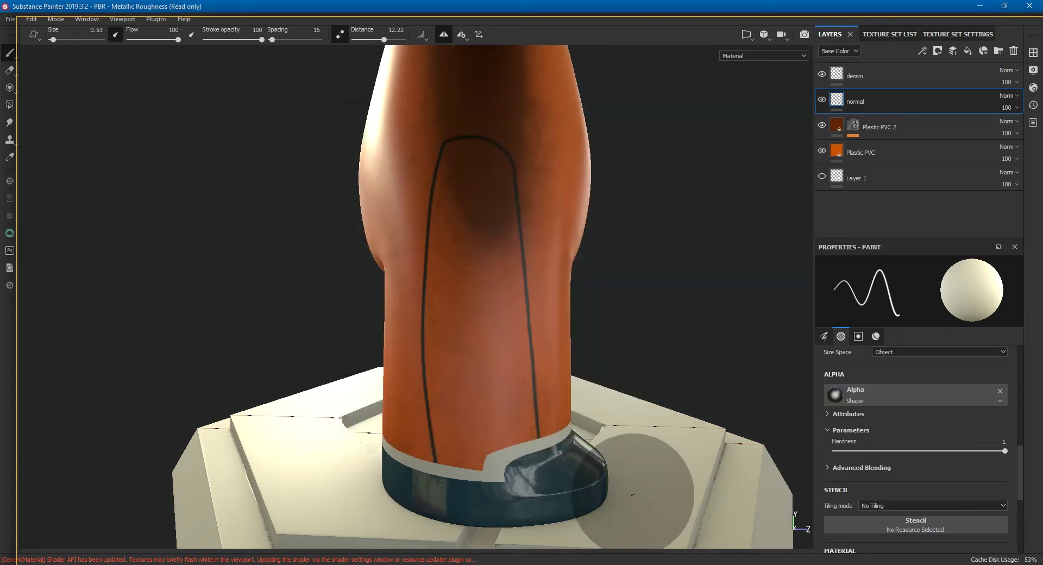
Step: Give the brush the imported 'lines' alpha at size 46.57, painting height only
{"action": "left_click_drag", "start_coordinate": [724, 305], "coordinate": [712, 265], "text": "alt"}
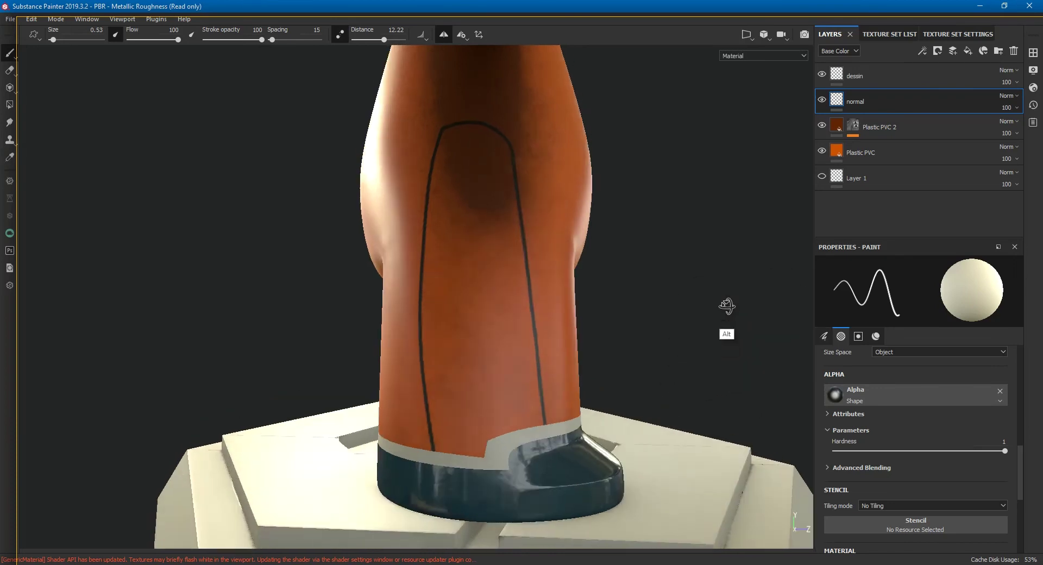
{"action": "left_click", "coordinate": [897, 393]}
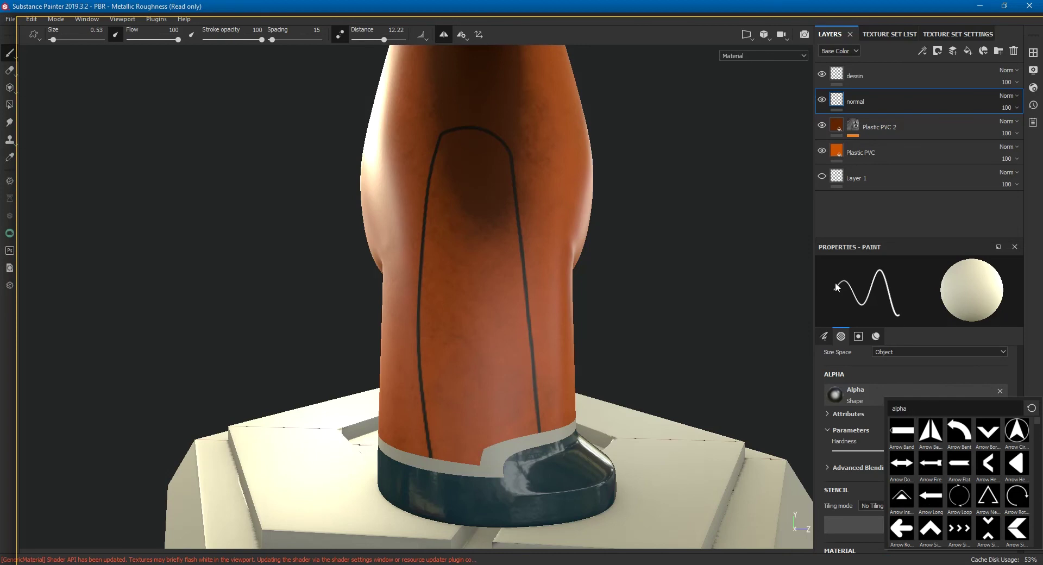
{"action": "key", "text": "BackSpace"}
{"action": "key", "text": "BackSpace"}
{"action": "key", "text": "BackSpace"}
{"action": "type", "text": "line"}
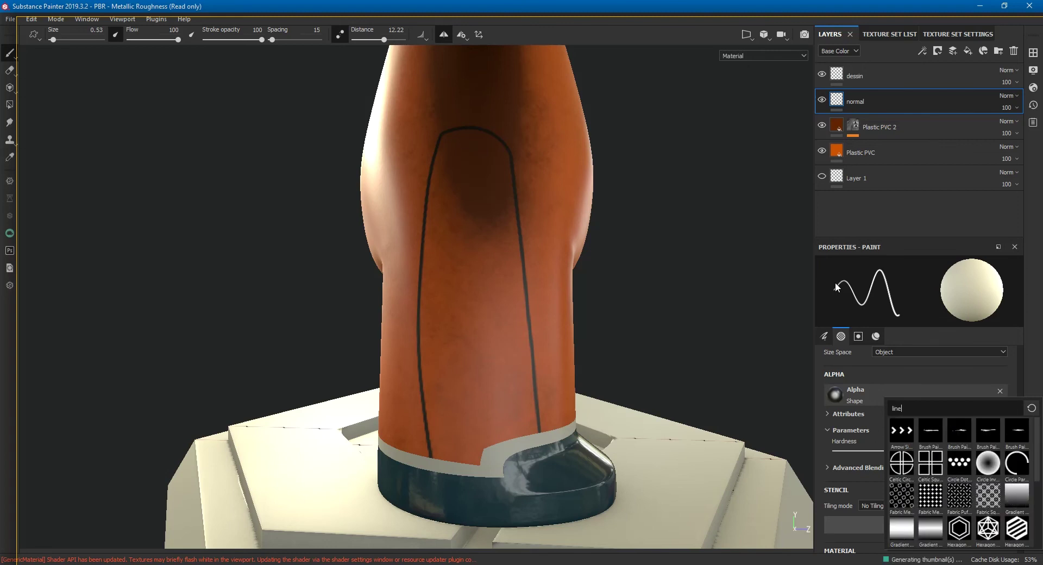
{"action": "type", "text": "s"}
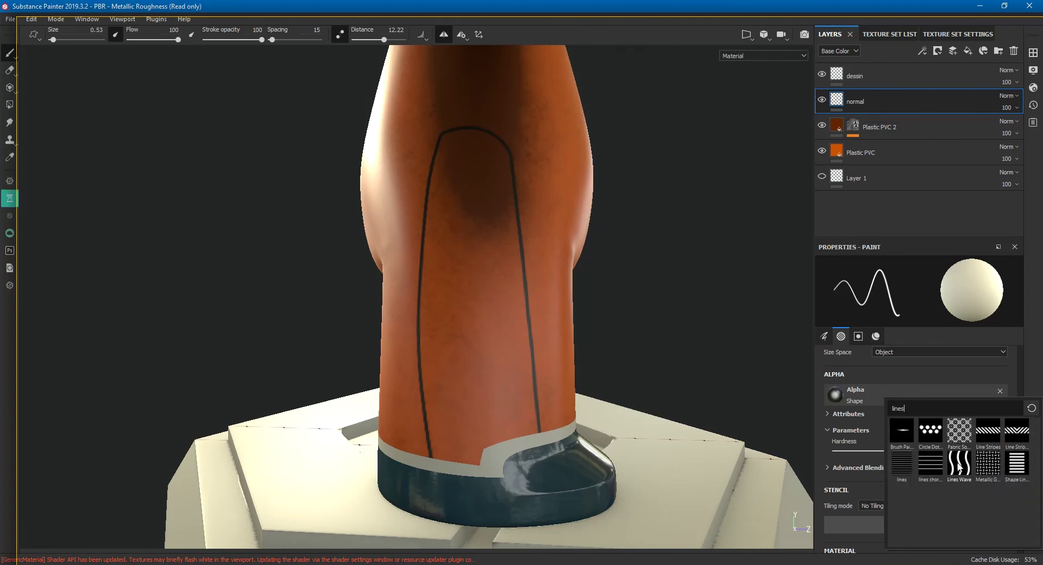
{"action": "left_click", "coordinate": [901, 466]}
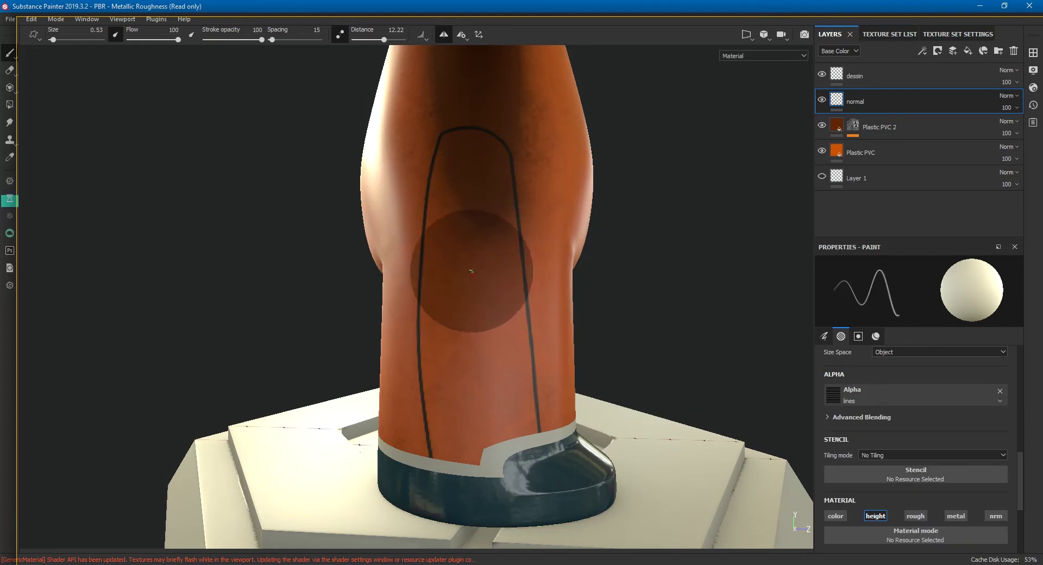
{"action": "mouse_move", "coordinate": [472, 276]}
{"action": "right_mouse_down", "text": "ctrl"}
{"action": "mouse_move", "coordinate": [620, 295]}
{"action": "mouse_move", "coordinate": [658, 322]}
{"action": "right_mouse_up", "text": "ctrl"}
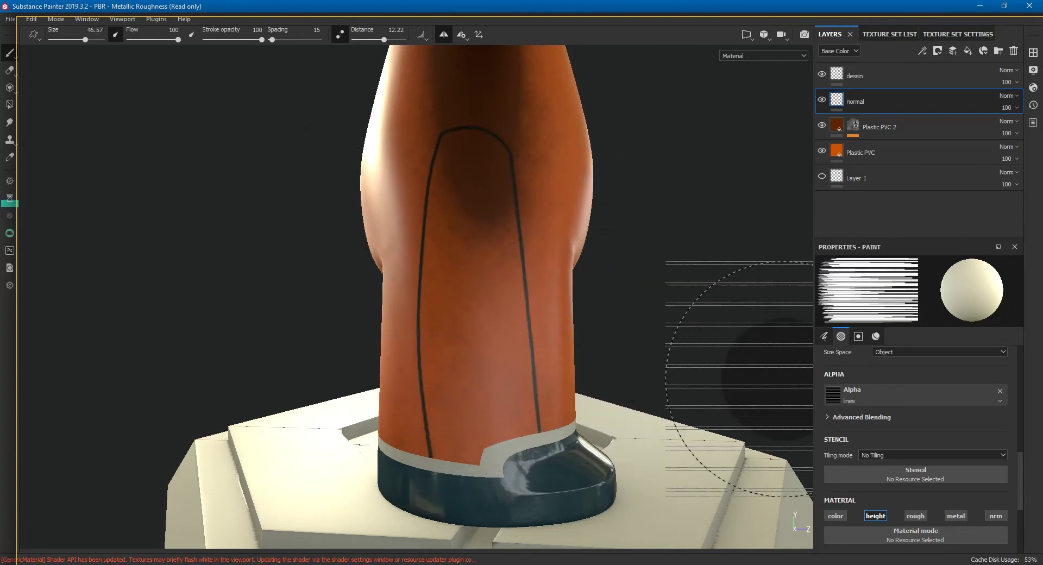
{"action": "left_click_drag", "start_coordinate": [1017, 458], "coordinate": [1016, 501]}
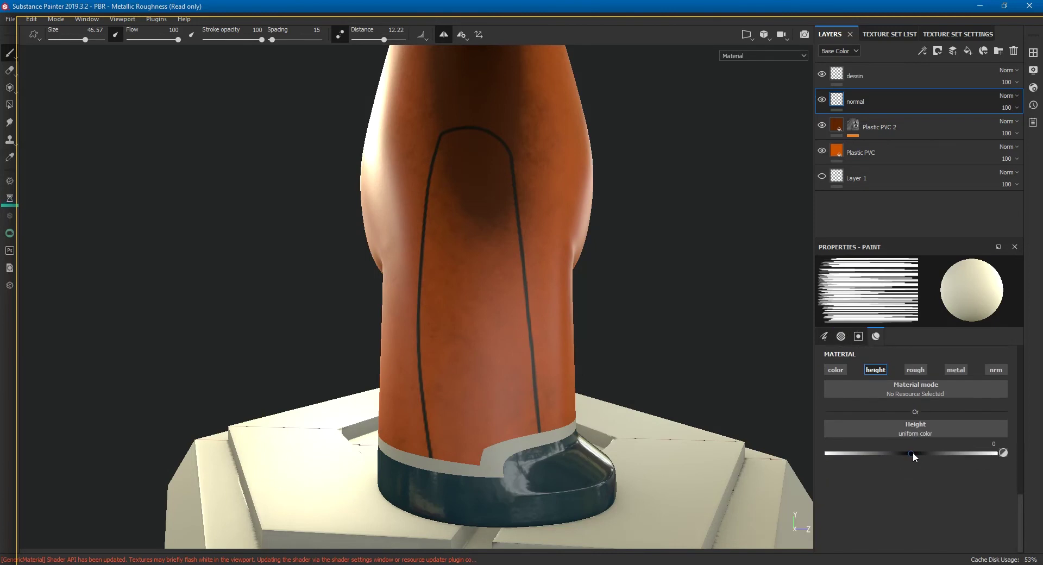
Step: Set height to 0.2492, save, and try stamping raised stripes on the leg before undoing them
{"action": "left_click_drag", "start_coordinate": [914, 452], "coordinate": [931, 454]}
{"action": "key", "text": "ctrl+s"}
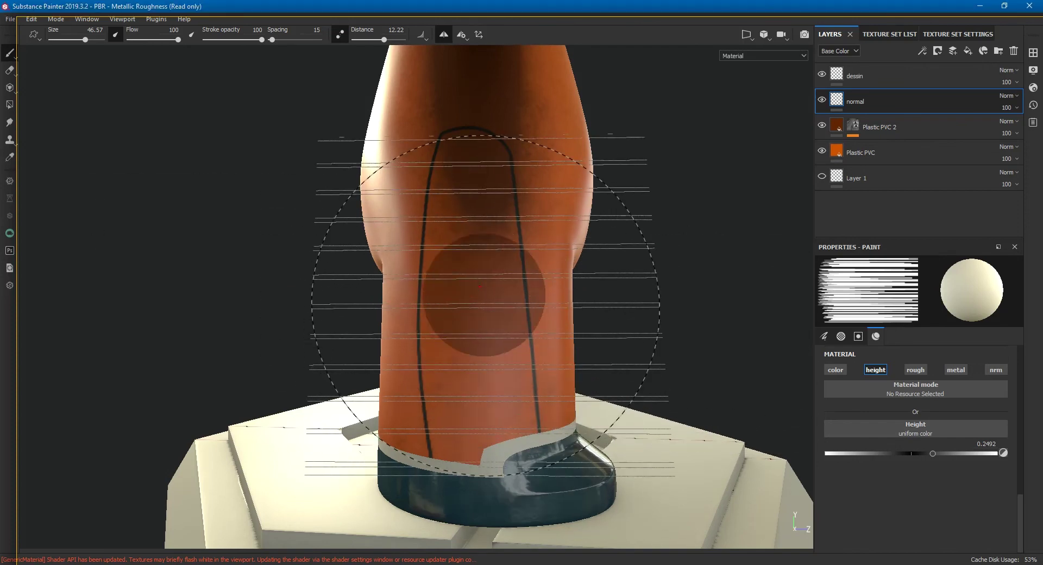
{"action": "left_click", "coordinate": [474, 287]}
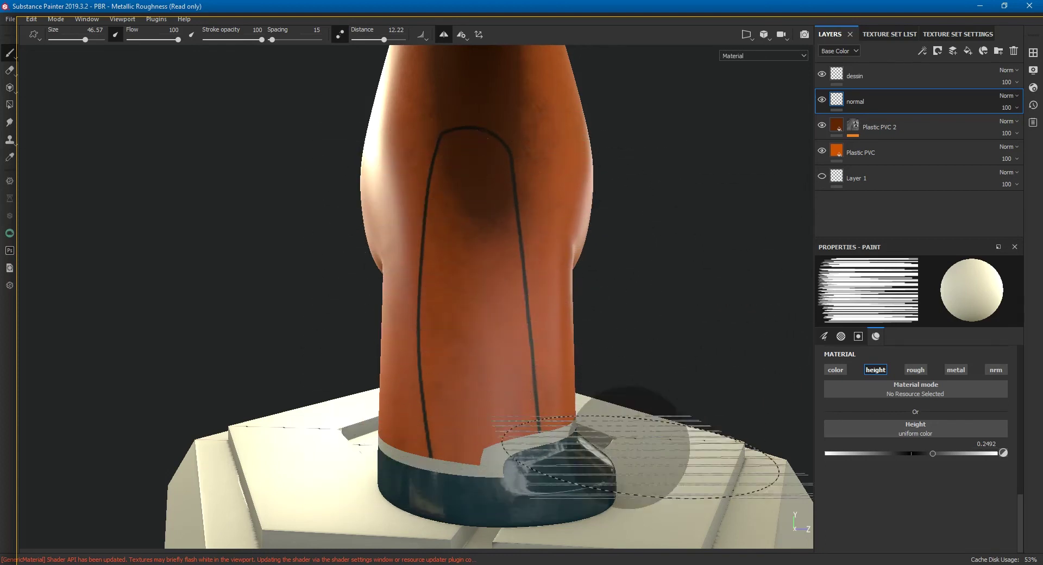
{"action": "left_click", "coordinate": [475, 284]}
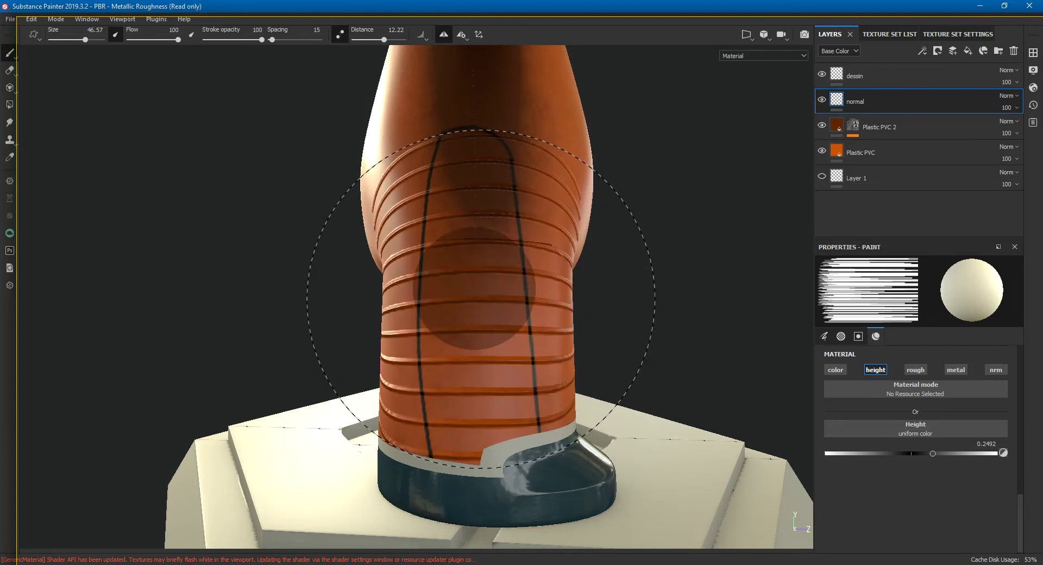
{"action": "mouse_move", "coordinate": [641, 349]}
{"action": "left_mouse_down", "text": "alt"}
{"action": "mouse_move", "coordinate": [757, 384]}
{"action": "mouse_move", "coordinate": [759, 395]}
{"action": "mouse_move", "coordinate": [679, 413]}
{"action": "left_mouse_up", "text": "alt"}
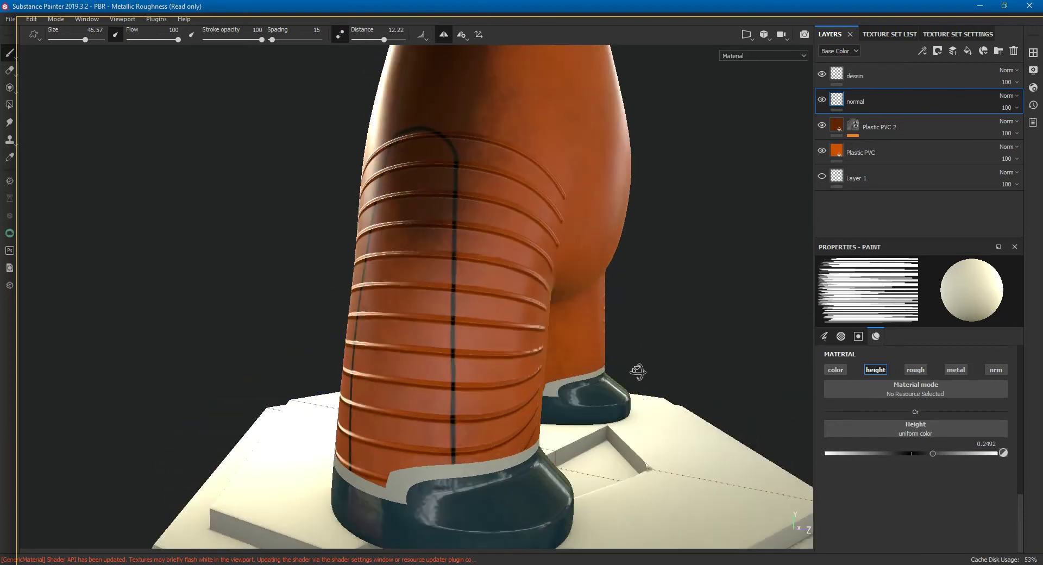
{"action": "key", "text": "ctrl+z"}
Step: Stamp grooves at height -0.2934 with brush size 55.56 across the leg
{"action": "left_click", "coordinate": [885, 453]}
{"action": "mouse_move", "coordinate": [675, 373]}
{"action": "left_mouse_down", "text": "alt"}
{"action": "mouse_move", "coordinate": [692, 384]}
{"action": "mouse_move", "coordinate": [752, 384]}
{"action": "left_mouse_up", "text": "alt"}
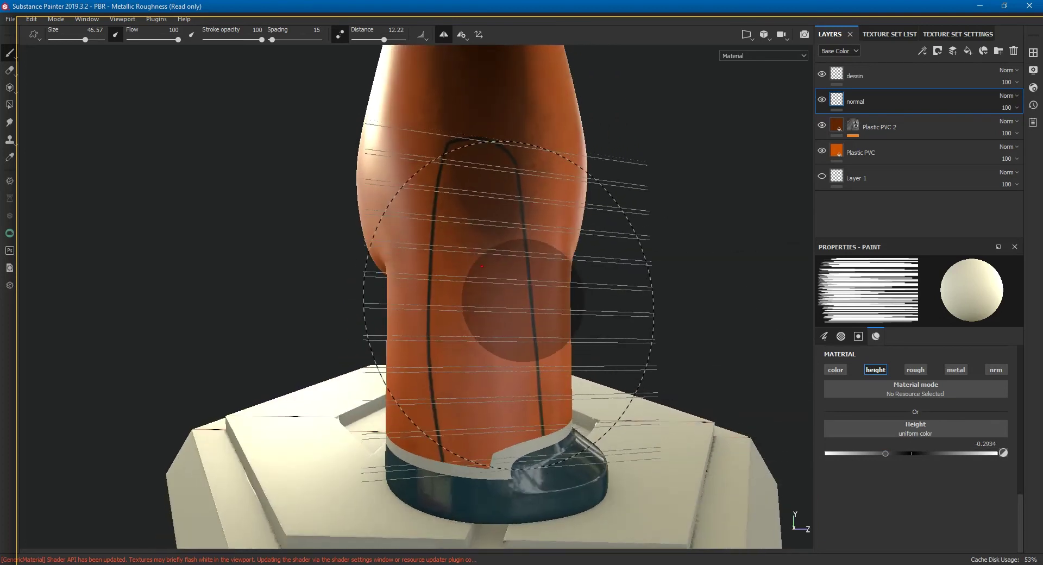
{"action": "left_click", "coordinate": [482, 266]}
{"action": "left_click_drag", "start_coordinate": [717, 403], "coordinate": [722, 429], "text": "alt"}
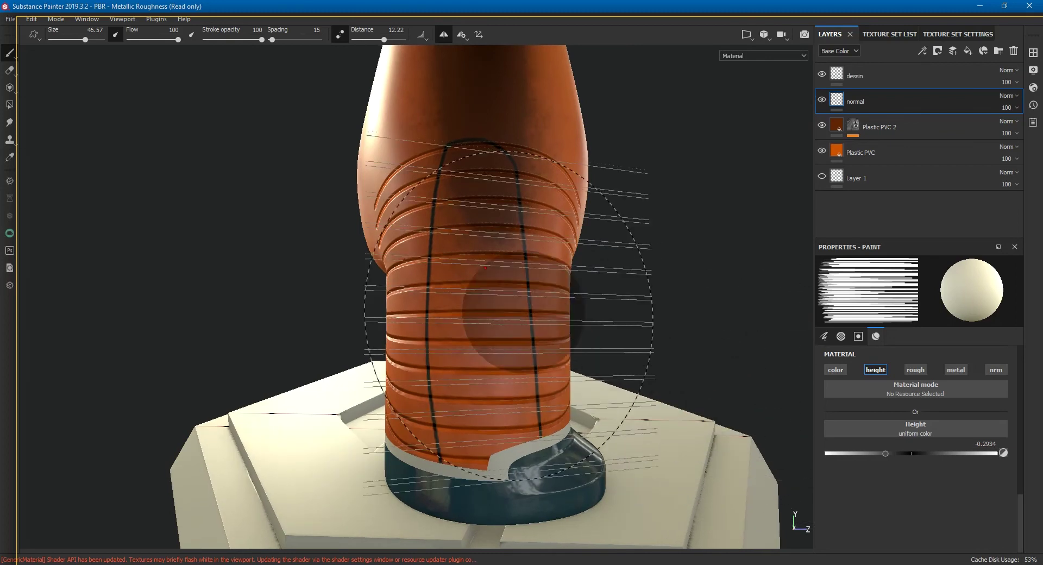
{"action": "key", "text": "ctrl+z"}
{"action": "right_click", "coordinate": [490, 295]}
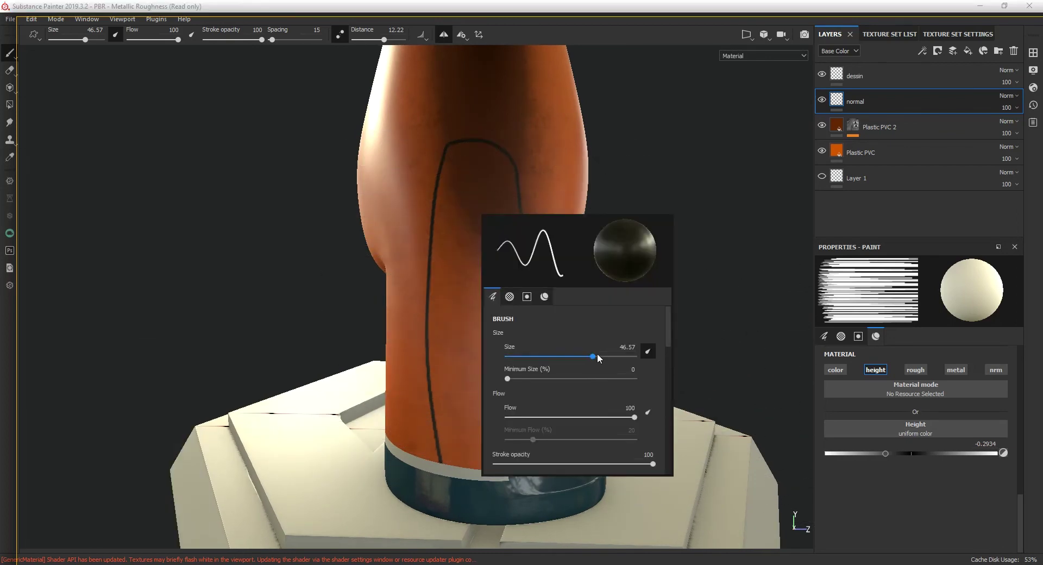
{"action": "left_click", "coordinate": [600, 356]}
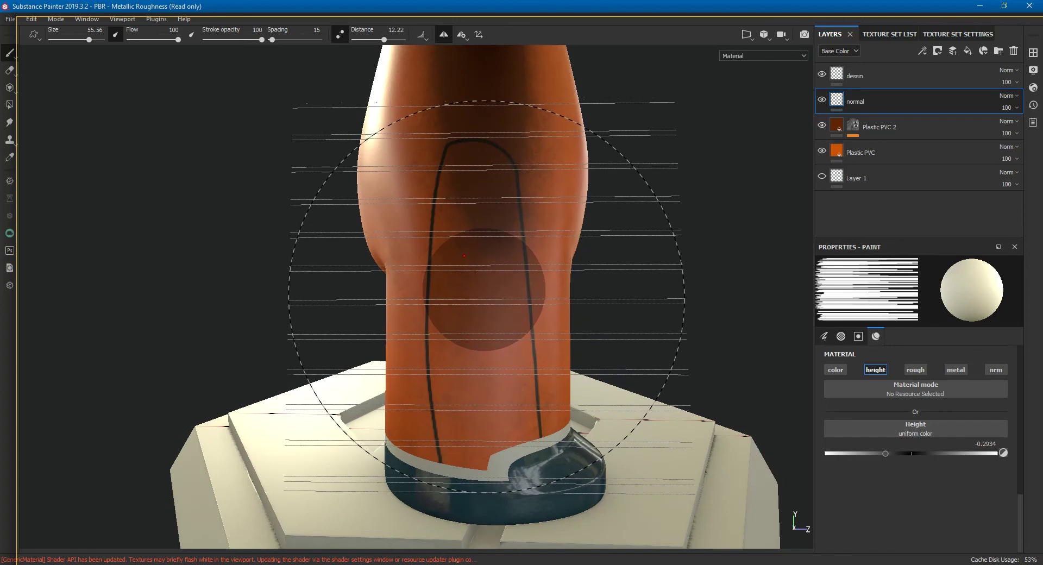
{"action": "left_click", "coordinate": [464, 256]}
{"action": "mouse_move", "coordinate": [530, 372]}
{"action": "left_mouse_down", "text": "alt"}
{"action": "mouse_move", "coordinate": [671, 379]}
{"action": "mouse_move", "coordinate": [462, 357]}
{"action": "mouse_move", "coordinate": [575, 356]}
{"action": "mouse_move", "coordinate": [682, 372]}
{"action": "mouse_move", "coordinate": [688, 386]}
{"action": "mouse_move", "coordinate": [555, 380]}
{"action": "mouse_move", "coordinate": [507, 360]}
{"action": "mouse_move", "coordinate": [344, 347]}
{"action": "mouse_move", "coordinate": [701, 372]}
{"action": "left_mouse_up", "text": "alt"}
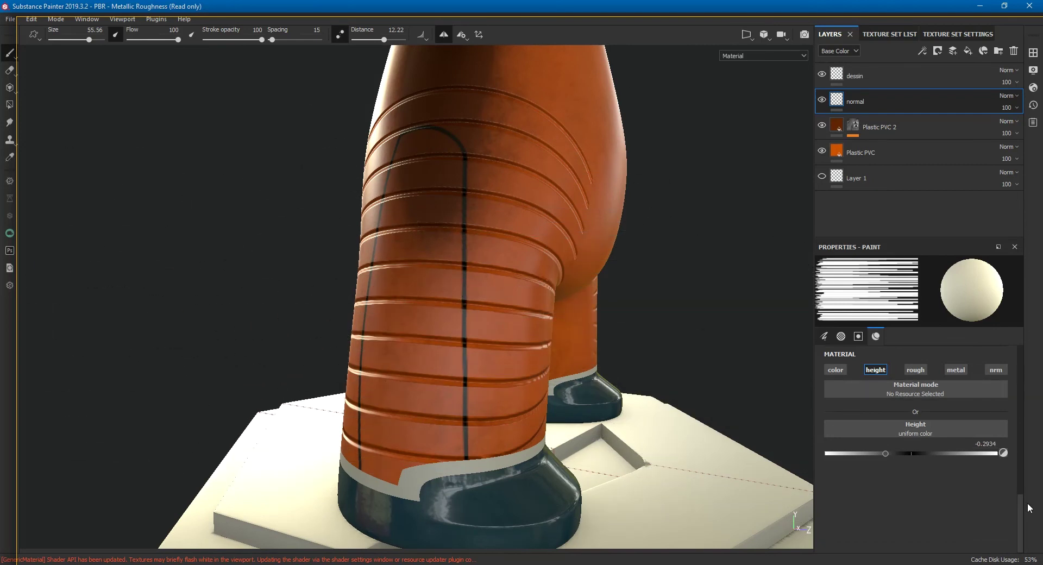
Step: Remove the lines alpha and switch the brush to Basic Hard at size 10
{"action": "left_click_drag", "start_coordinate": [1018, 501], "coordinate": [1023, 448]}
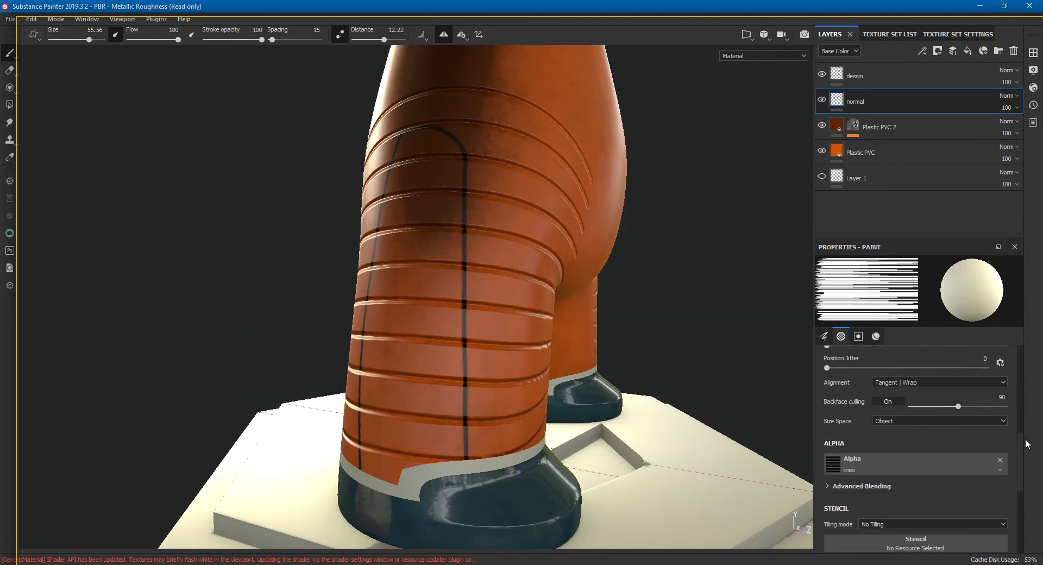
{"action": "left_click", "coordinate": [999, 441]}
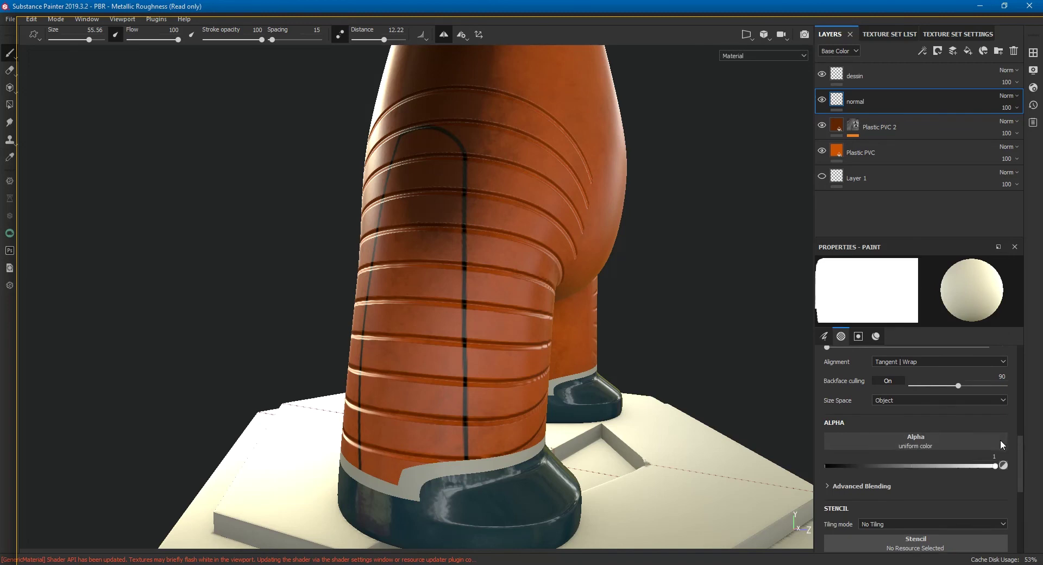
{"action": "left_click", "coordinate": [1034, 54]}
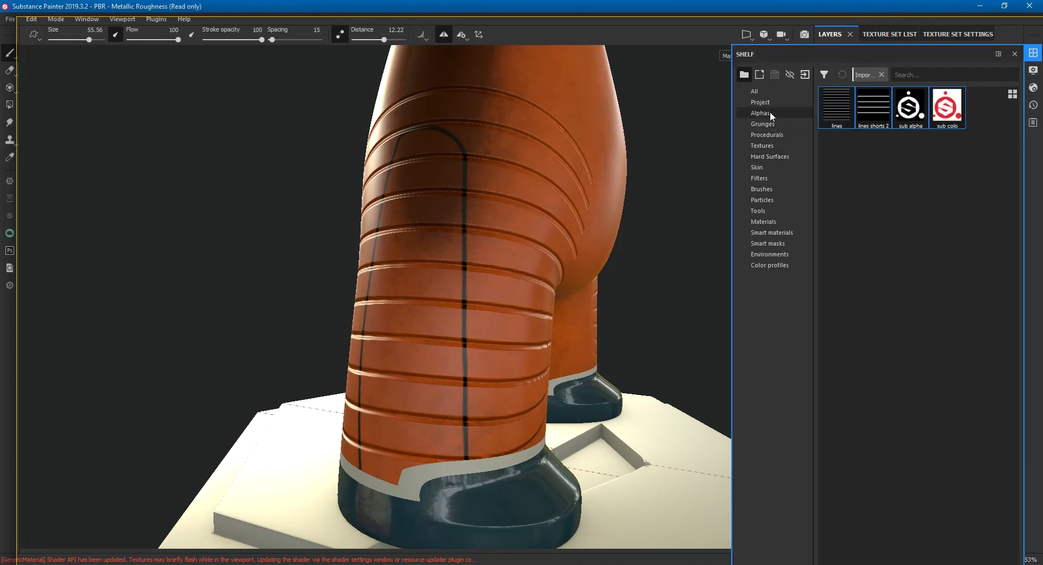
{"action": "left_click", "coordinate": [765, 188]}
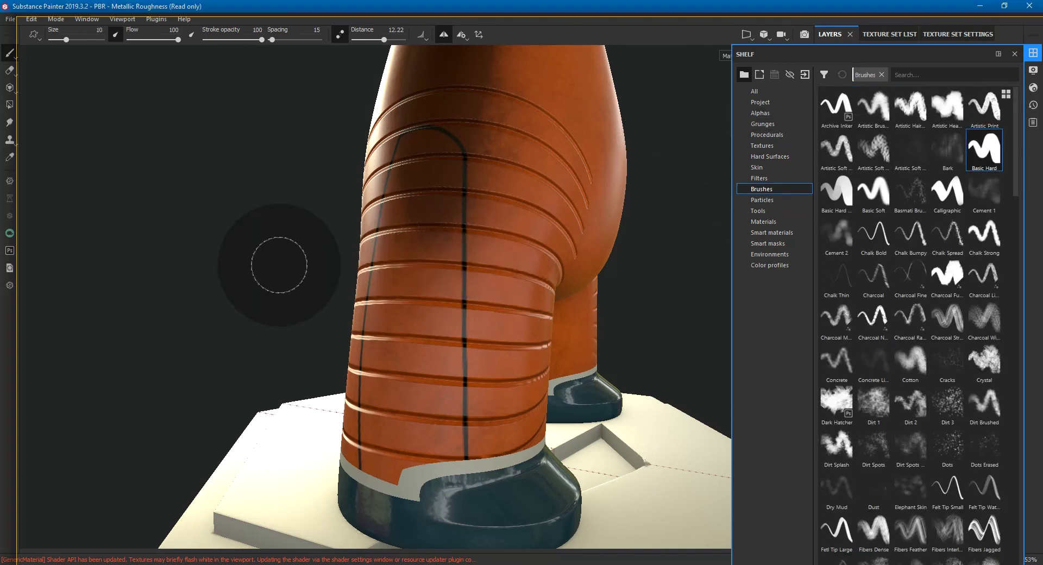
{"action": "left_click", "coordinate": [1013, 54]}
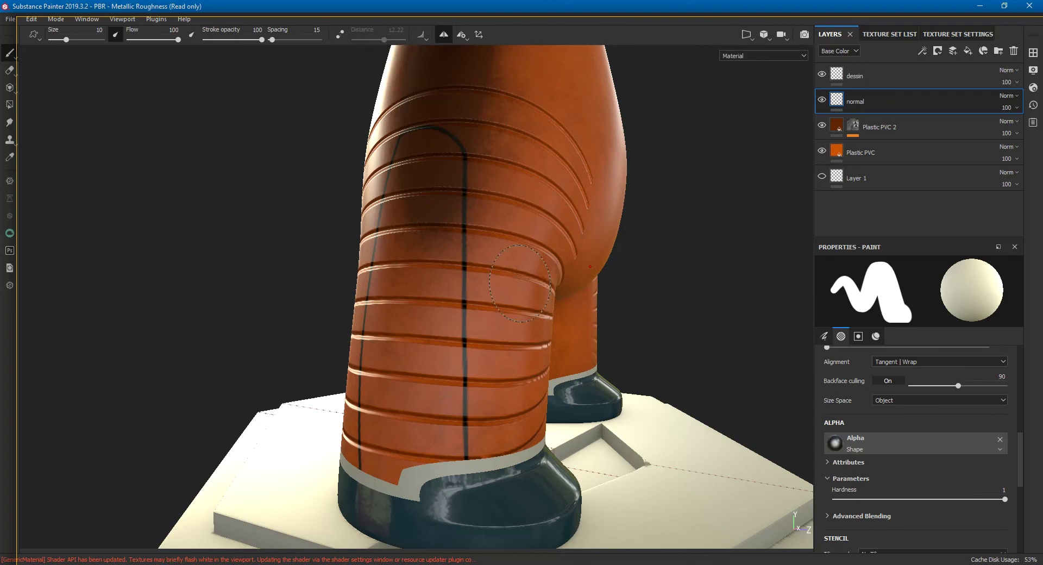
Step: Set height to -1 and carve oval pads into the back of the thigh
{"action": "left_click_drag", "start_coordinate": [1019, 461], "coordinate": [1014, 532]}
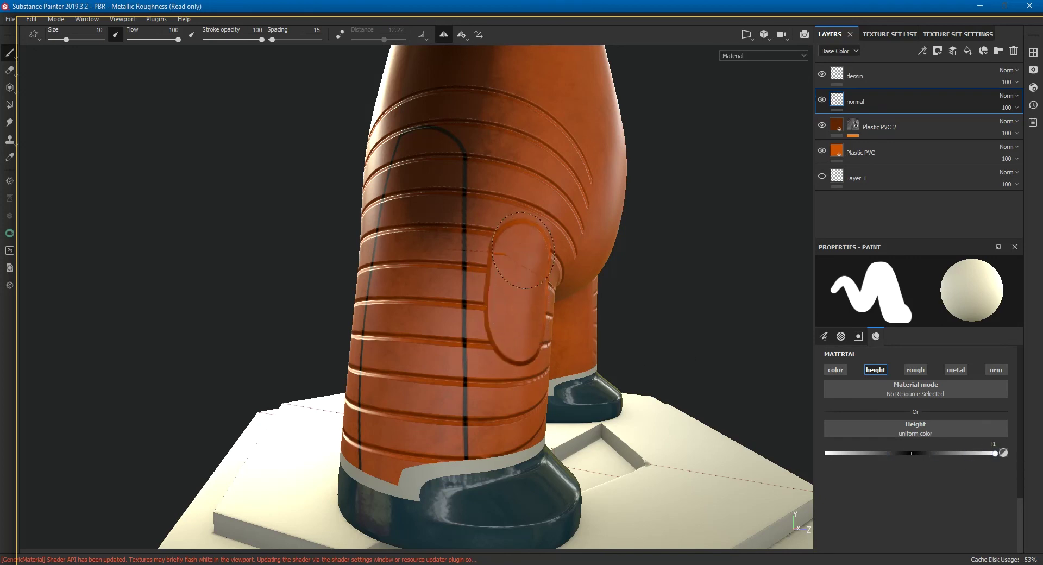
{"action": "left_click_drag", "start_coordinate": [566, 315], "coordinate": [570, 345], "text": "alt"}
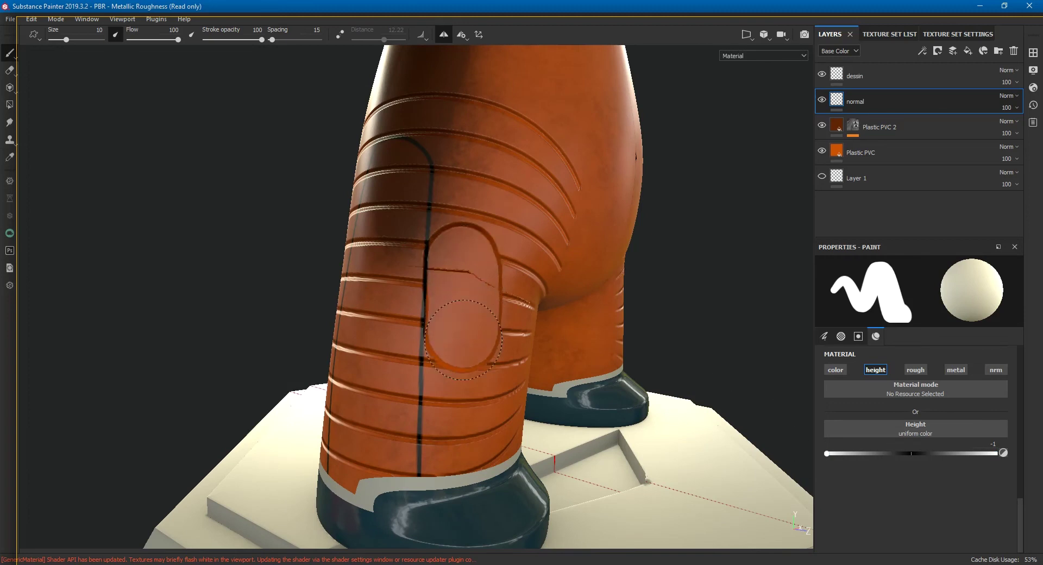
{"action": "left_click_drag", "start_coordinate": [521, 334], "coordinate": [531, 314], "text": "alt"}
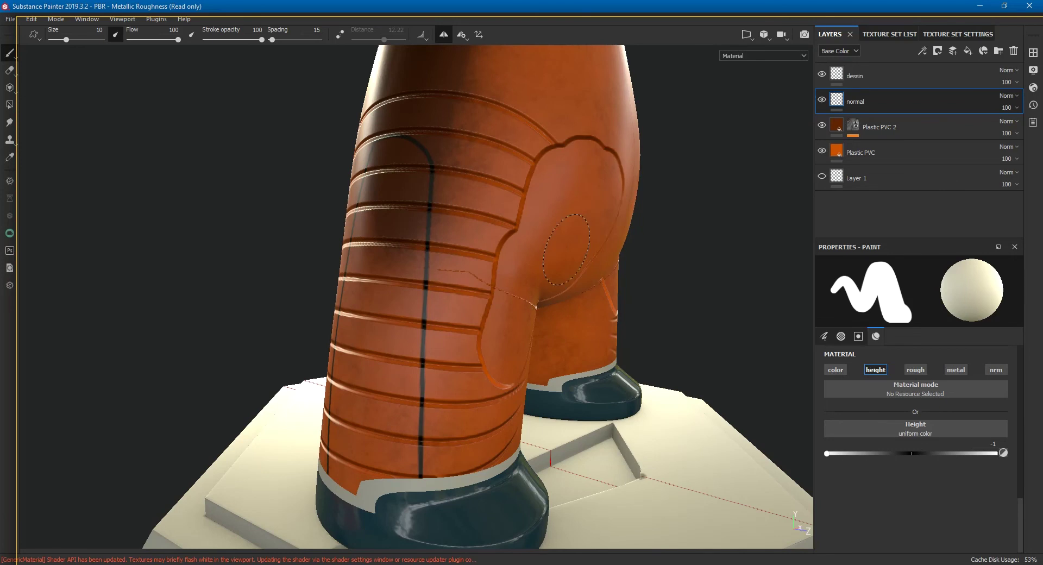
{"action": "mouse_move", "coordinate": [577, 206]}
{"action": "left_mouse_down", "text": "alt"}
{"action": "mouse_move", "coordinate": [548, 200]}
{"action": "mouse_move", "coordinate": [543, 217]}
{"action": "left_mouse_up", "text": "alt"}
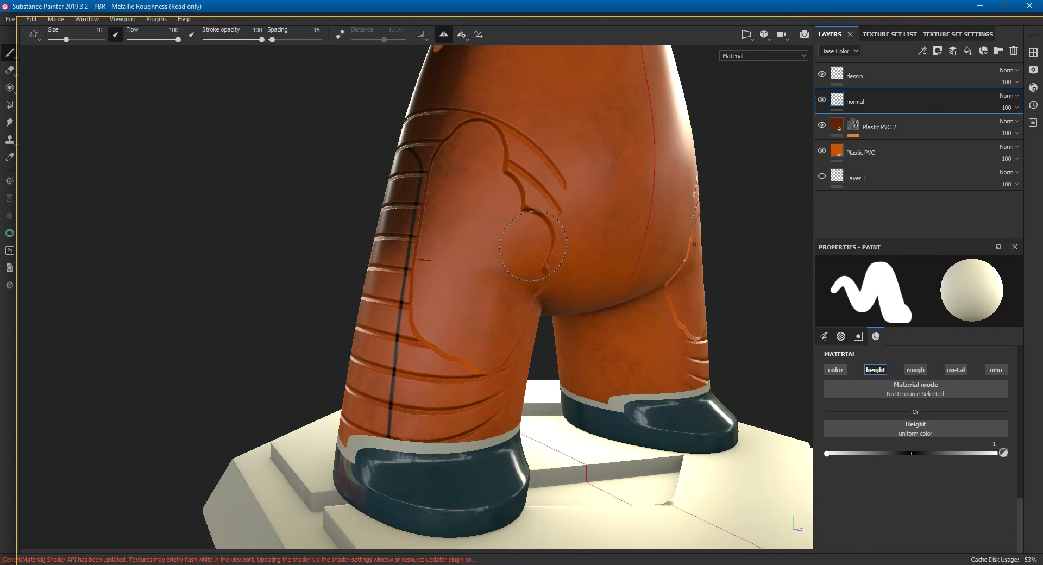
{"action": "mouse_move", "coordinate": [523, 126]}
{"action": "left_mouse_down", "text": "alt"}
{"action": "mouse_move", "coordinate": [530, 233]}
{"action": "mouse_move", "coordinate": [478, 231]}
{"action": "mouse_move", "coordinate": [573, 251]}
{"action": "mouse_move", "coordinate": [492, 223]}
{"action": "mouse_move", "coordinate": [575, 261]}
{"action": "mouse_move", "coordinate": [617, 240]}
{"action": "mouse_move", "coordinate": [442, 353]}
{"action": "left_mouse_up", "text": "alt"}
{"action": "mouse_move", "coordinate": [484, 324]}
{"action": "left_mouse_down", "text": "alt"}
{"action": "mouse_move", "coordinate": [522, 331]}
{"action": "mouse_move", "coordinate": [508, 343]}
{"action": "left_mouse_up", "text": "alt"}
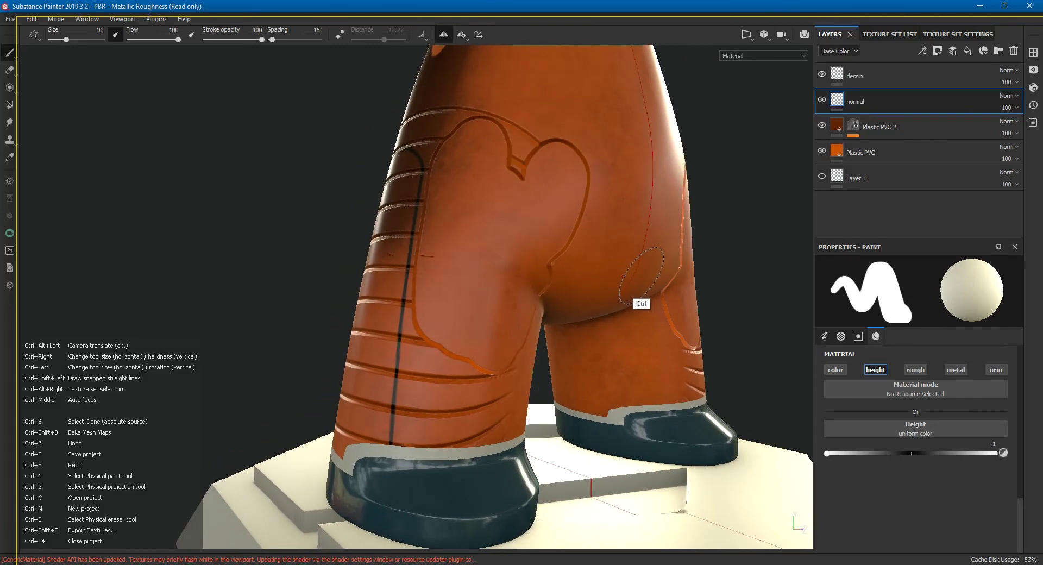
Step: Undo both carved thigh shapes and select the dessin layer
{"action": "key", "text": "ctrl+z"}
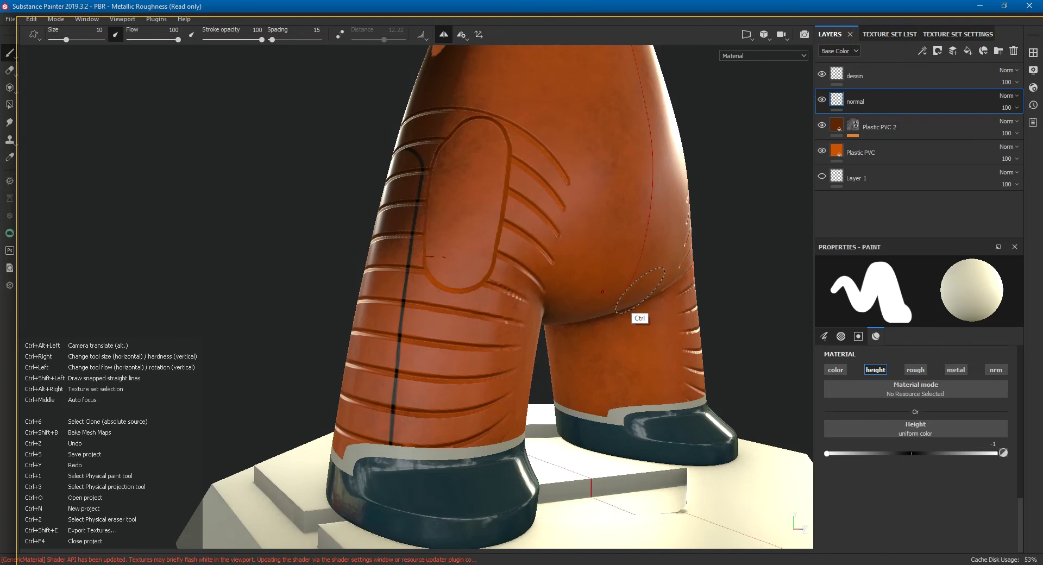
{"action": "key", "text": "ctrl+z"}
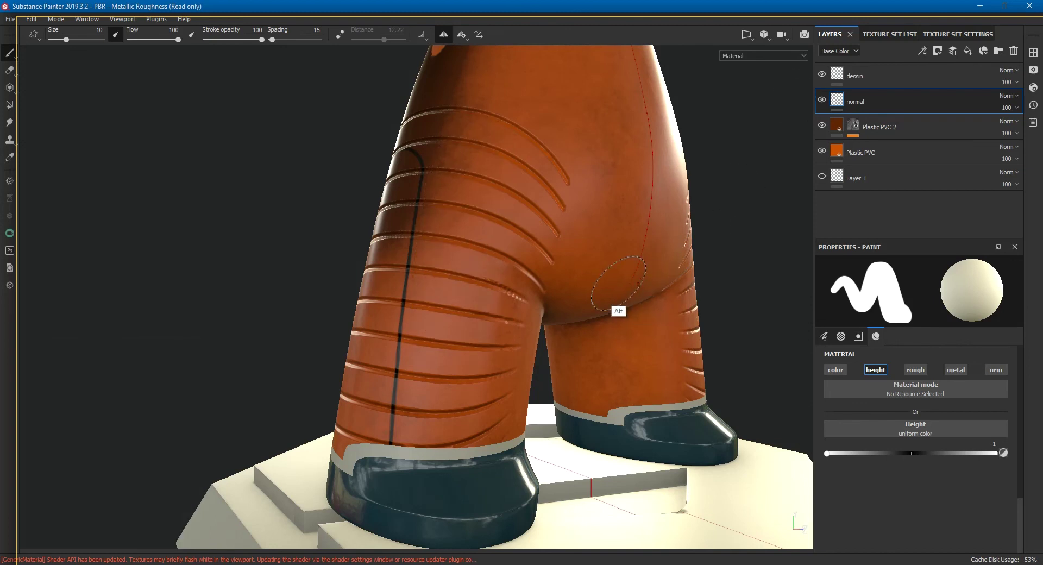
{"action": "left_click_drag", "start_coordinate": [618, 283], "coordinate": [451, 282], "text": "alt"}
{"action": "left_click", "coordinate": [864, 76]}
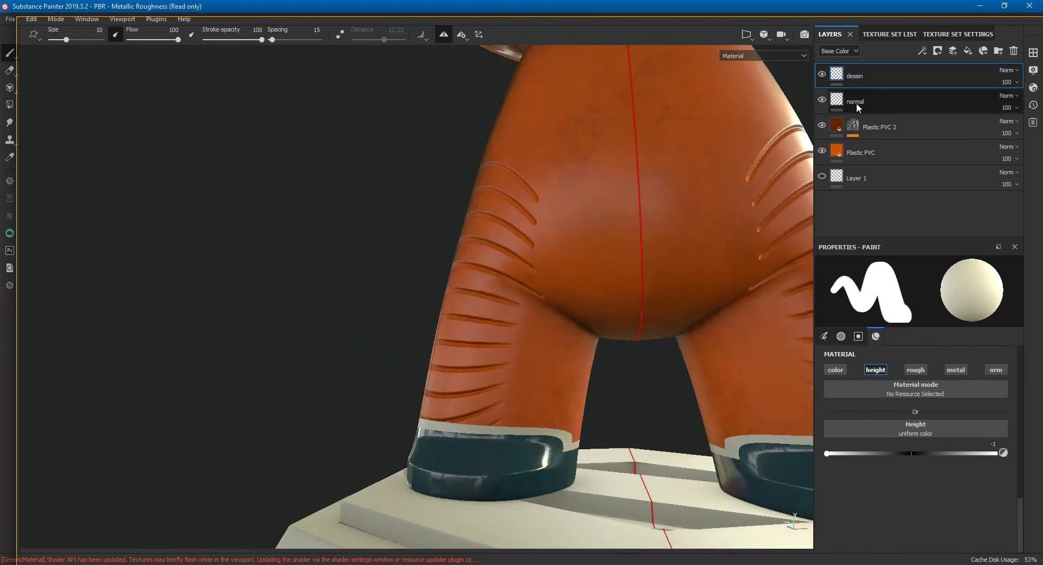
Step: Switch the brush to the base colour channel and shrink it to size 0.37
{"action": "left_click", "coordinate": [1033, 53]}
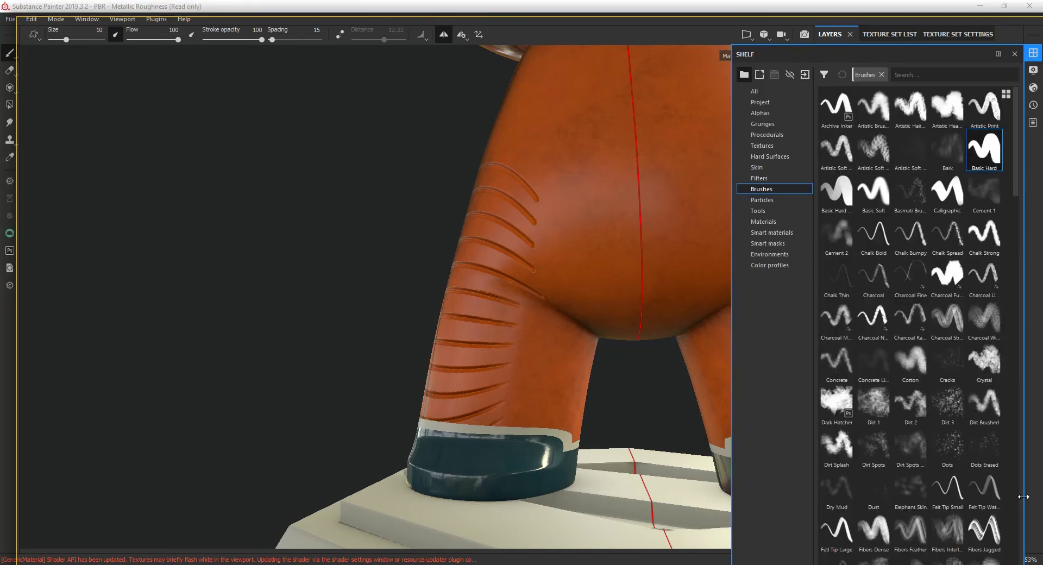
{"action": "left_click", "coordinate": [1014, 54]}
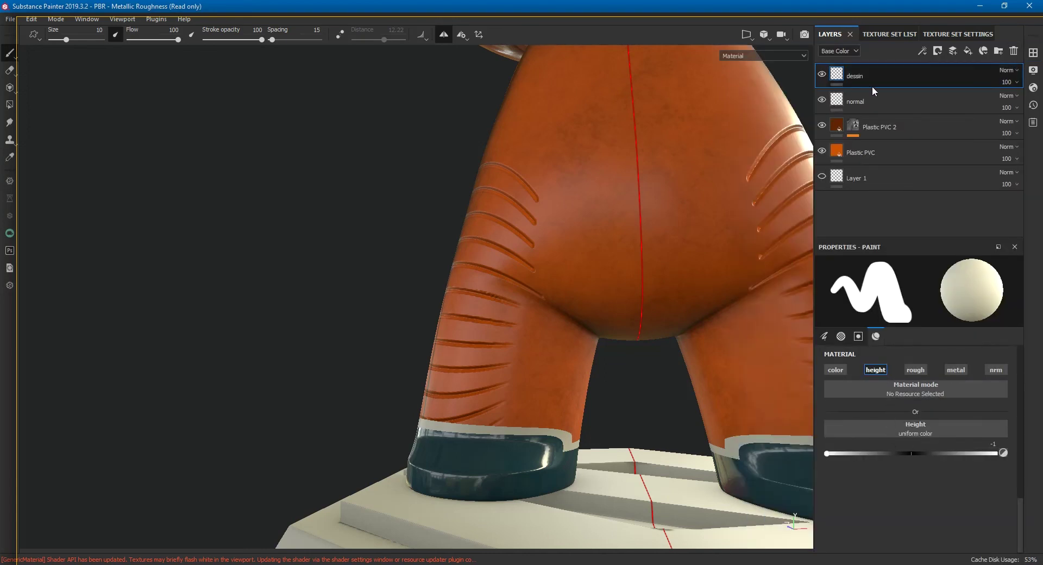
{"action": "left_click", "coordinate": [835, 370]}
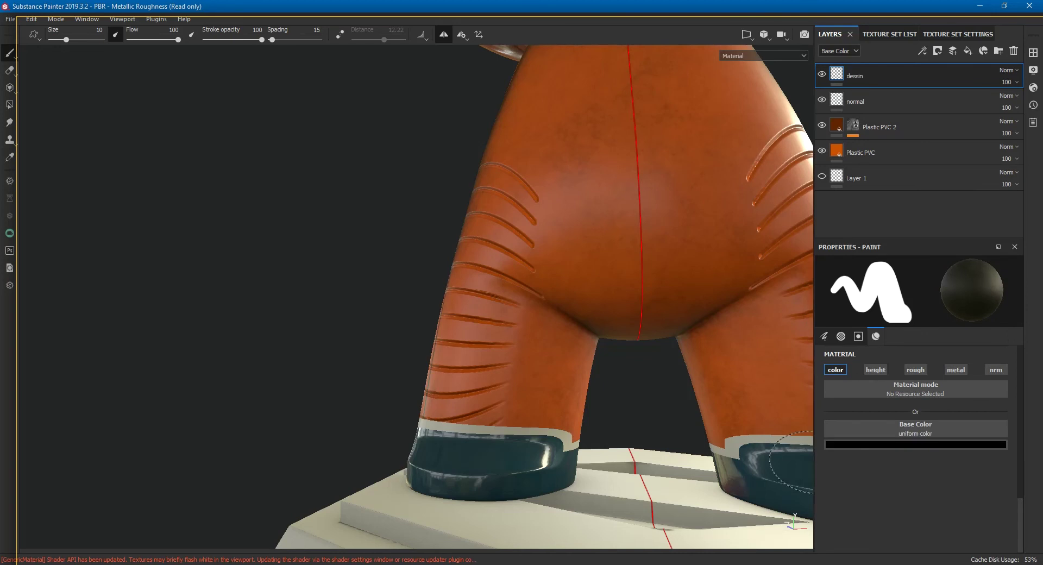
{"action": "right_click", "coordinate": [595, 364]}
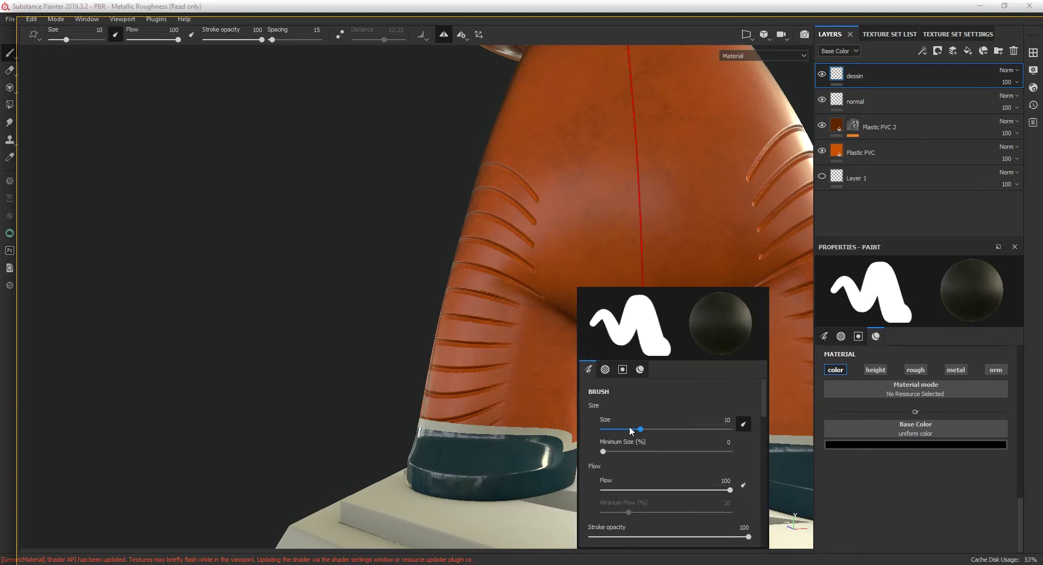
{"action": "left_click_drag", "start_coordinate": [629, 429], "coordinate": [602, 429]}
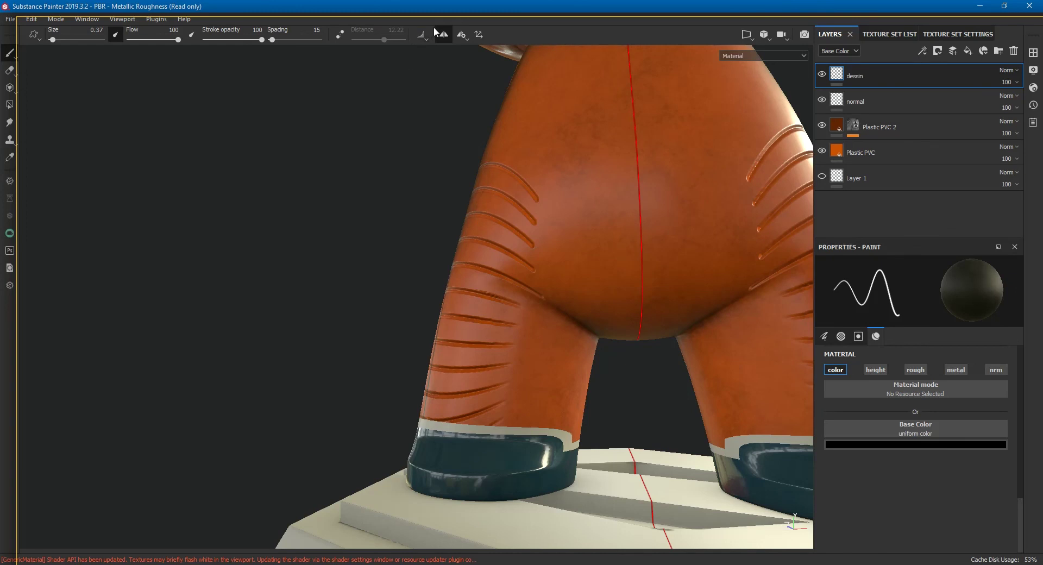
Step: Paint thin dark lines up the left calf from the boot to the knee crease
{"action": "left_click_drag", "start_coordinate": [560, 308], "coordinate": [605, 512], "text": "alt"}
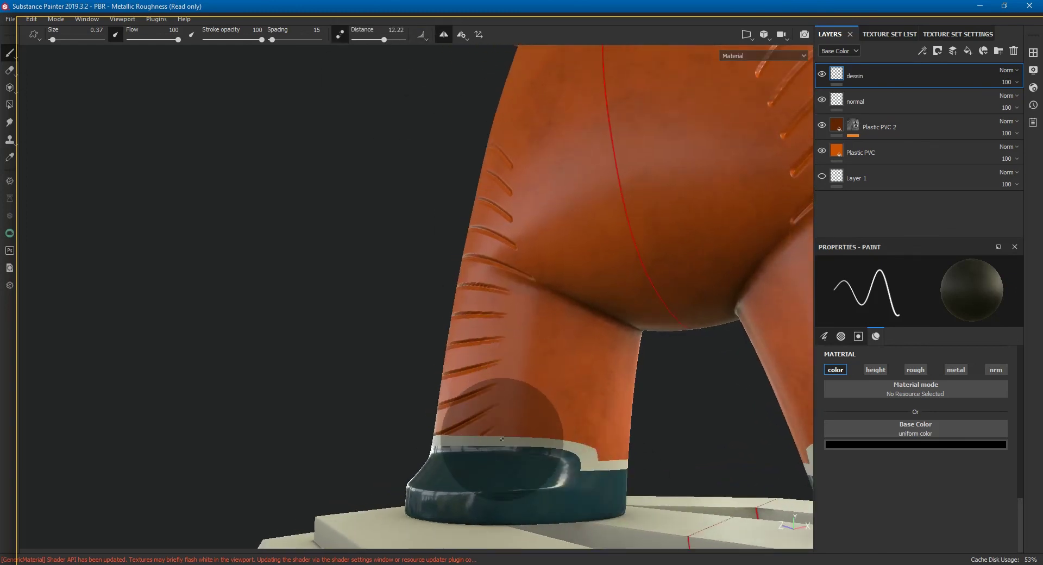
{"action": "left_click_drag", "start_coordinate": [500, 440], "coordinate": [530, 300]}
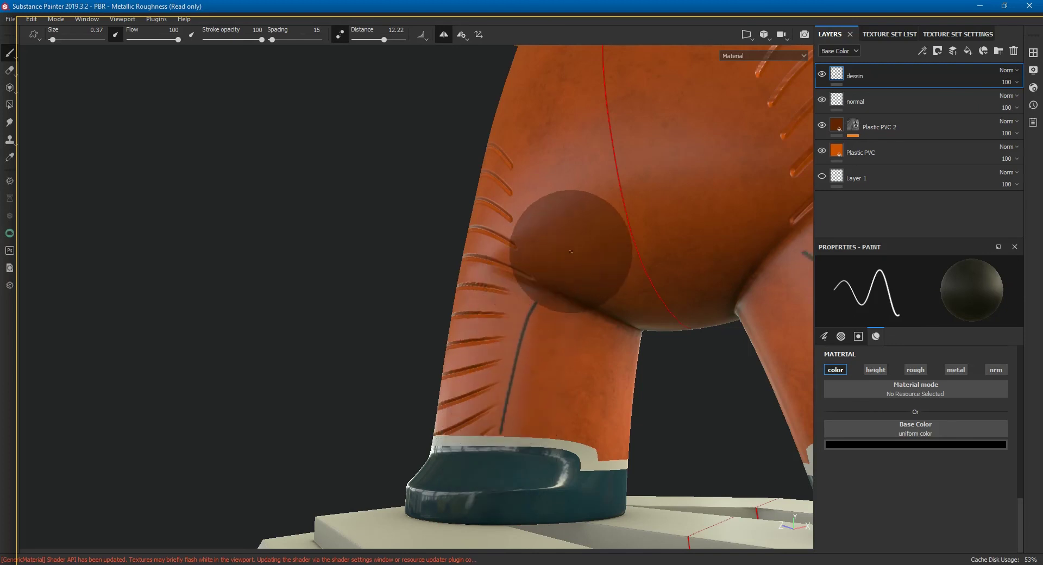
{"action": "mouse_move", "coordinate": [570, 245]}
{"action": "left_mouse_down", "text": "alt"}
{"action": "mouse_move", "coordinate": [662, 391]}
{"action": "mouse_move", "coordinate": [535, 343]}
{"action": "left_mouse_up", "text": "alt"}
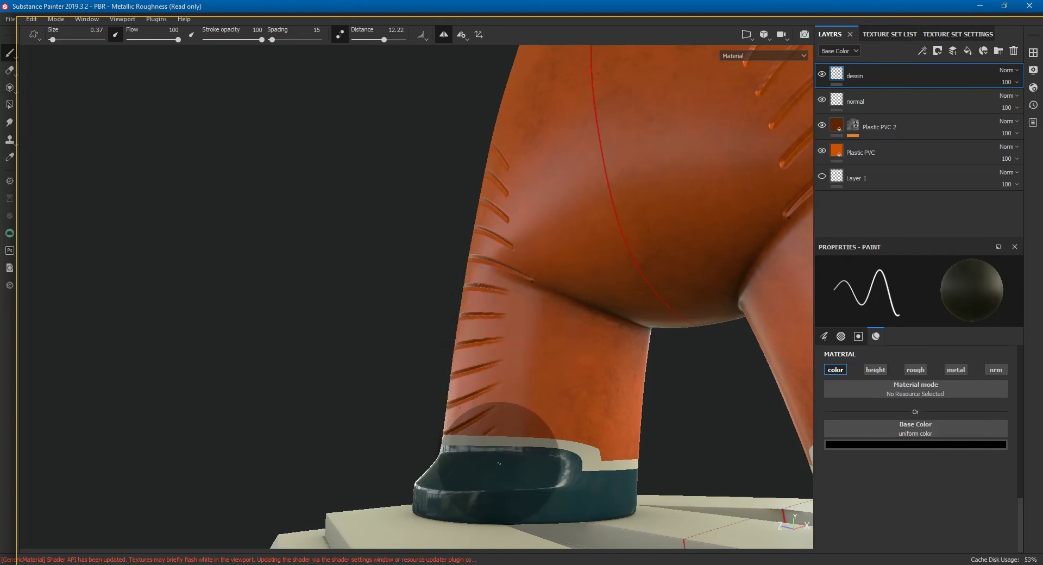
{"action": "mouse_move", "coordinate": [504, 404]}
{"action": "left_mouse_down"}
{"action": "mouse_move", "coordinate": [505, 345]}
{"action": "mouse_move", "coordinate": [530, 280]}
{"action": "mouse_move", "coordinate": [559, 245]}
{"action": "mouse_move", "coordinate": [628, 384]}
{"action": "left_mouse_up"}
Step: Draw a black vertical seam down the thigh, then select the normal layer
{"action": "right_click_drag", "start_coordinate": [629, 384], "coordinate": [415, 396], "text": "alt"}
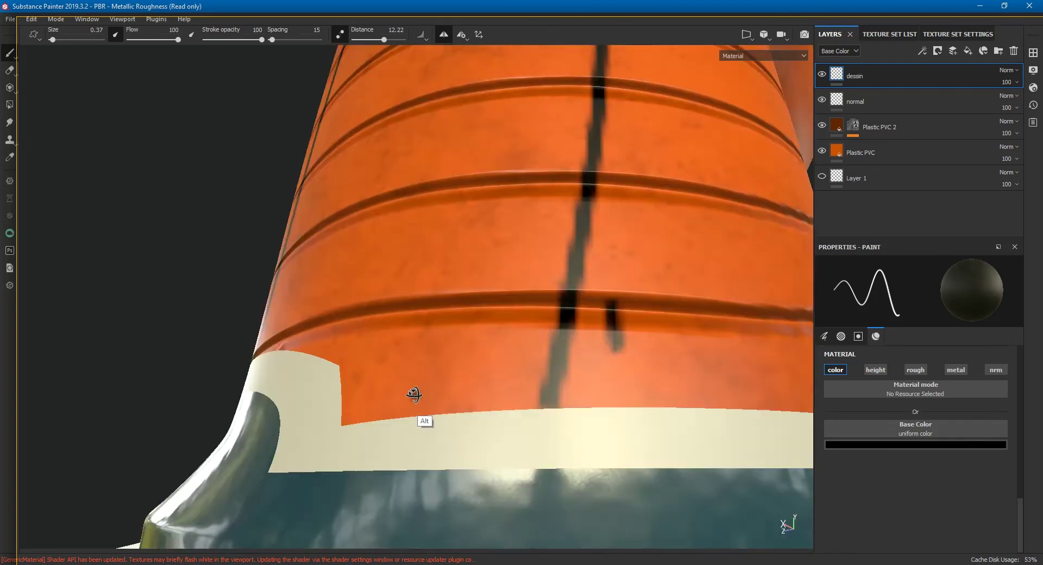
{"action": "left_click_drag", "start_coordinate": [414, 396], "coordinate": [646, 396], "text": "alt"}
{"action": "right_click_drag", "start_coordinate": [646, 396], "coordinate": [594, 390], "text": "alt"}
{"action": "mouse_move", "coordinate": [594, 390]}
{"action": "left_mouse_down", "text": "alt"}
{"action": "mouse_move", "coordinate": [689, 384]}
{"action": "mouse_move", "coordinate": [705, 411]}
{"action": "left_mouse_up", "text": "alt"}
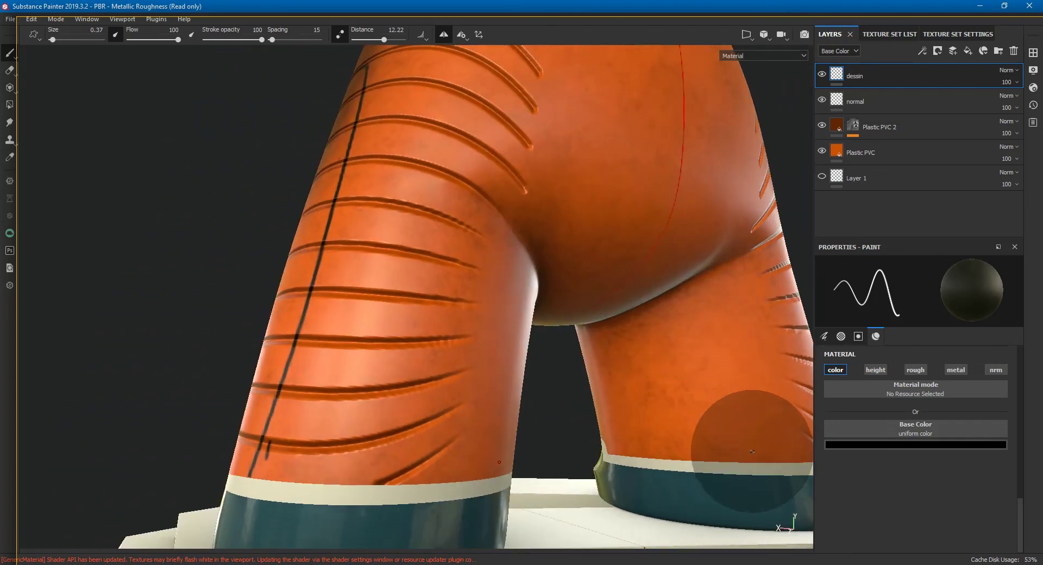
{"action": "left_click_drag", "start_coordinate": [752, 451], "coordinate": [722, 440], "text": "alt"}
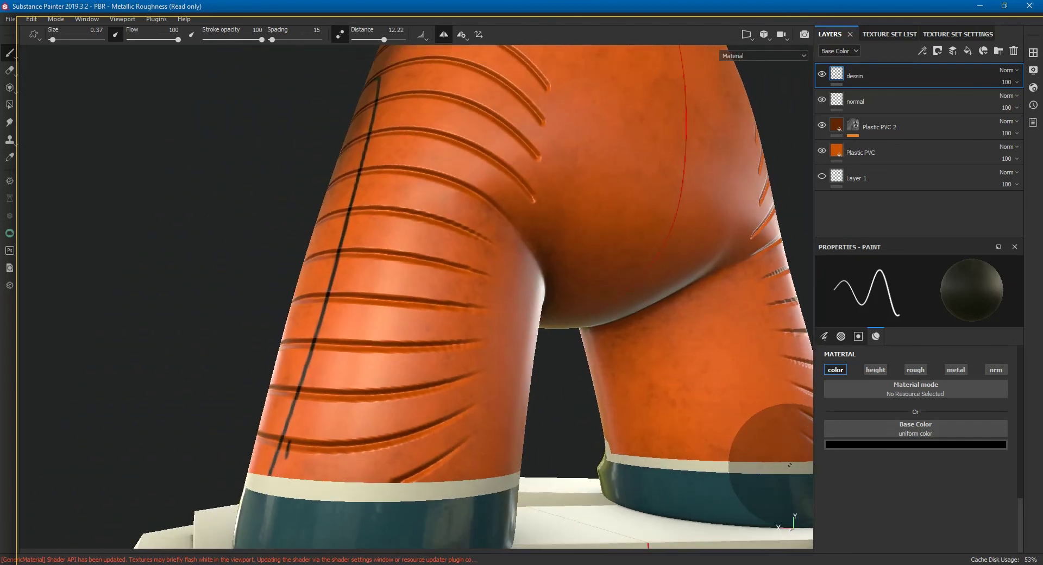
{"action": "left_click_drag", "start_coordinate": [784, 440], "coordinate": [757, 326]}
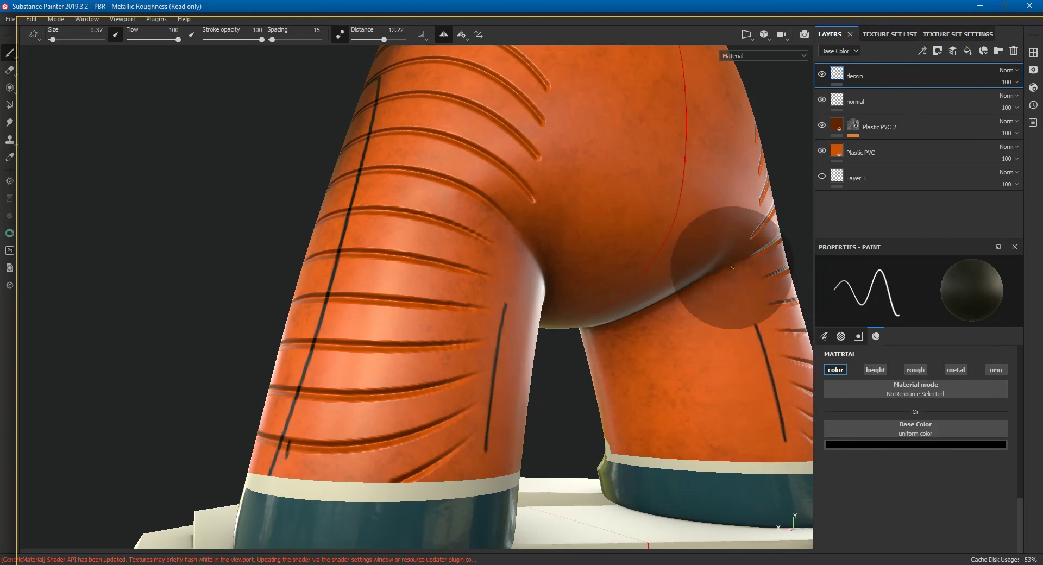
{"action": "mouse_move", "coordinate": [658, 233]}
{"action": "left_mouse_down", "text": "alt"}
{"action": "mouse_move", "coordinate": [698, 302]}
{"action": "mouse_move", "coordinate": [578, 343]}
{"action": "mouse_move", "coordinate": [669, 377]}
{"action": "mouse_move", "coordinate": [820, 399]}
{"action": "mouse_move", "coordinate": [1002, 390]}
{"action": "mouse_move", "coordinate": [857, 346]}
{"action": "mouse_move", "coordinate": [684, 364]}
{"action": "mouse_move", "coordinate": [992, 367]}
{"action": "mouse_move", "coordinate": [670, 365]}
{"action": "mouse_move", "coordinate": [792, 203]}
{"action": "left_mouse_up", "text": "alt"}
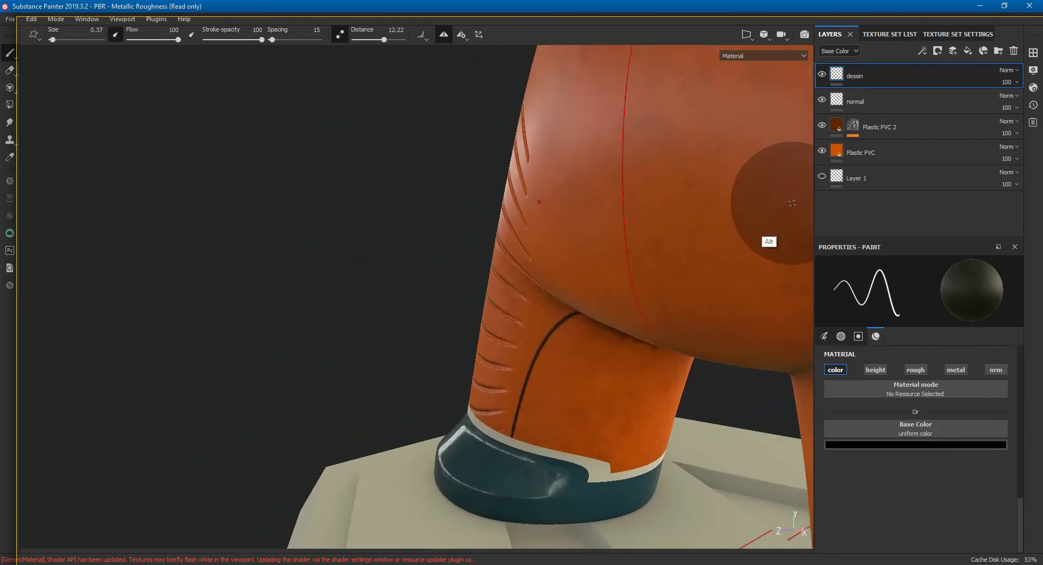
{"action": "left_click", "coordinate": [870, 102]}
{"action": "left_click_drag", "start_coordinate": [570, 361], "coordinate": [681, 292], "text": "alt"}
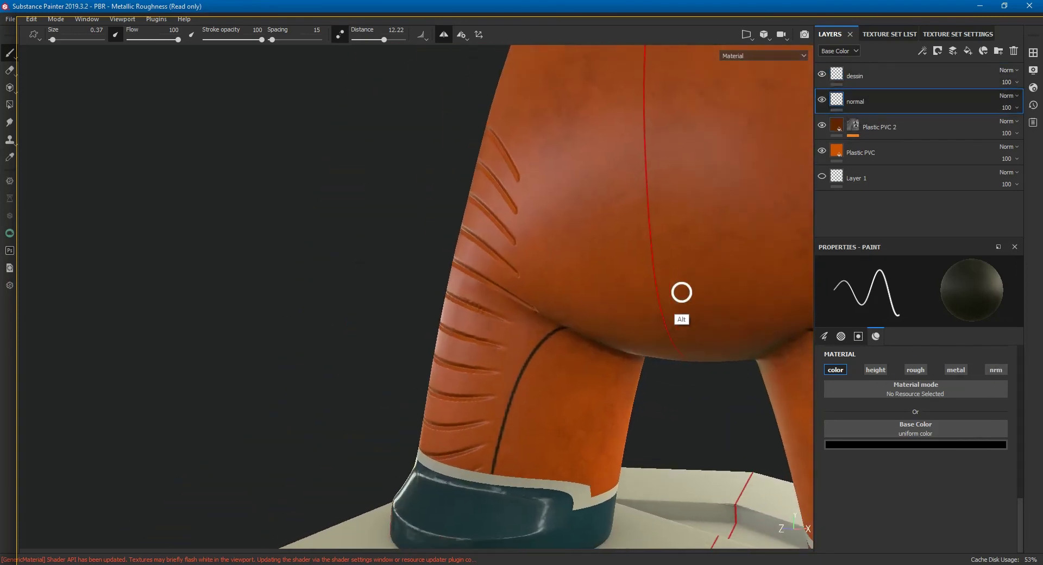
Step: Set the brush to paint height using the 'lines' alpha
{"action": "left_click", "coordinate": [874, 372]}
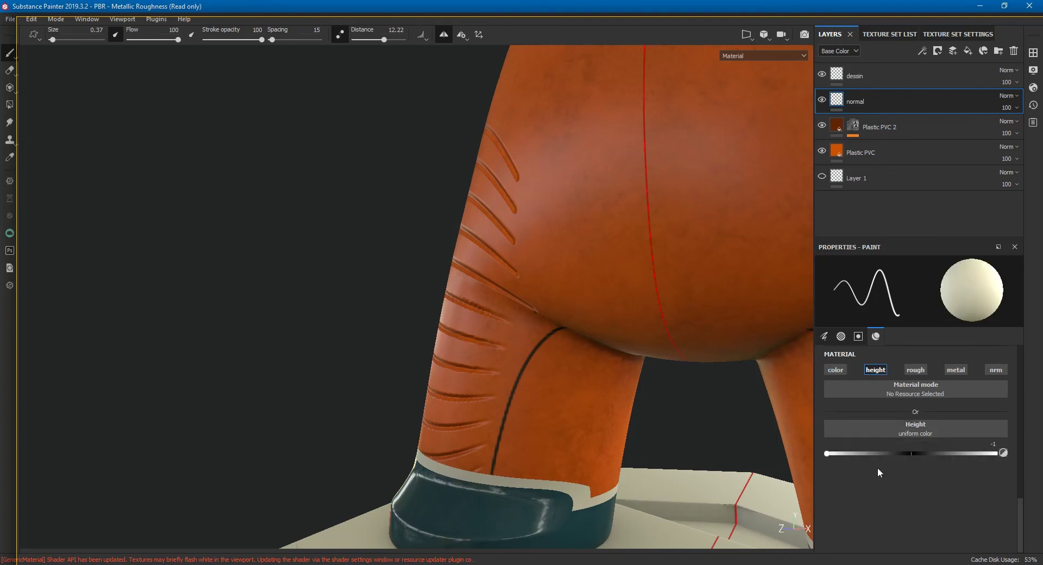
{"action": "left_click_drag", "start_coordinate": [1019, 523], "coordinate": [1019, 449]}
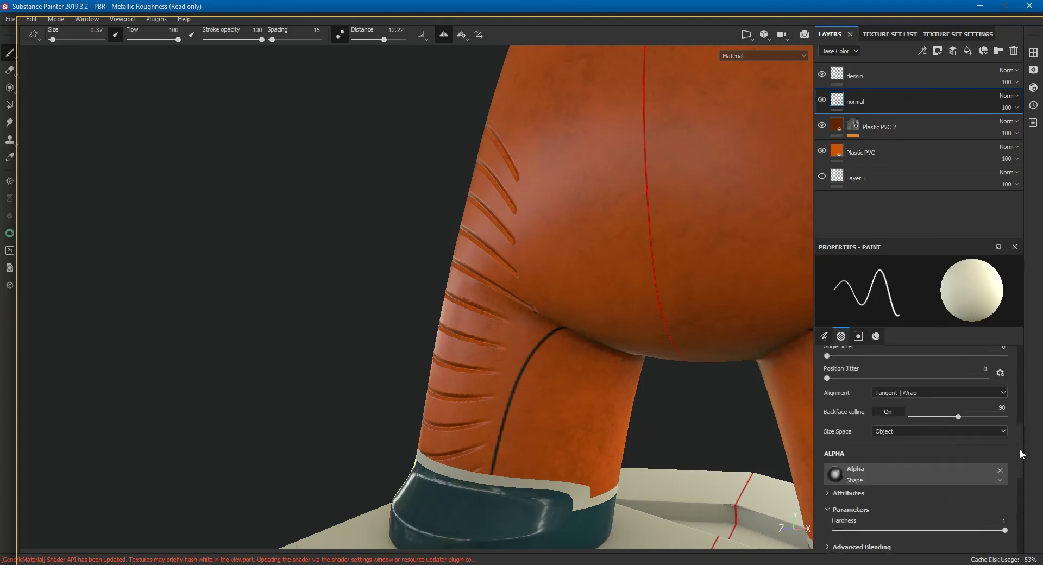
{"action": "left_click", "coordinate": [954, 486]}
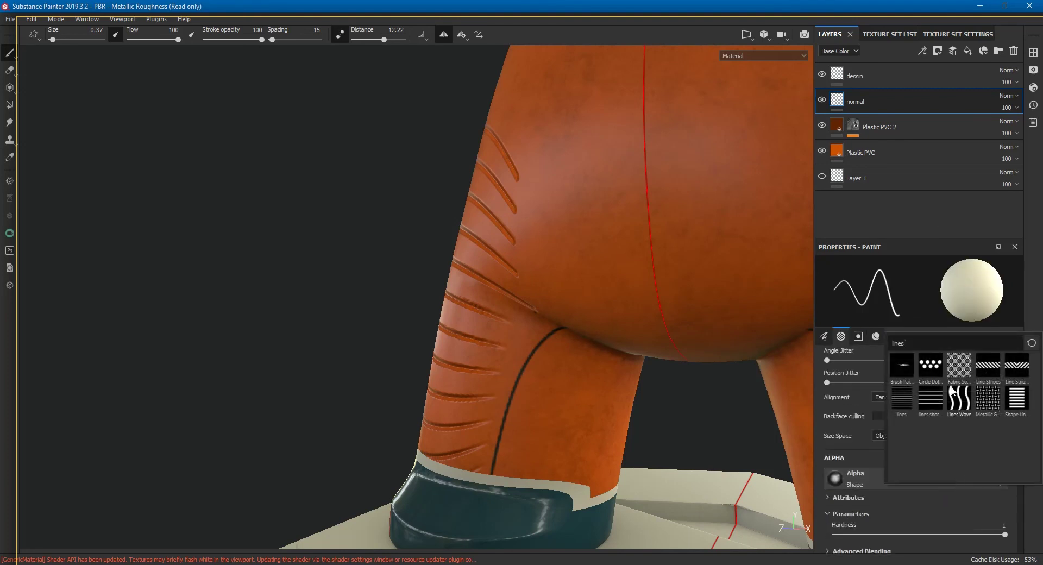
{"action": "left_click", "coordinate": [898, 395]}
Step: Enlarge the lines brush to about 31 and tilt its lines diagonally
{"action": "left_click_drag", "start_coordinate": [621, 421], "coordinate": [617, 430], "text": "alt"}
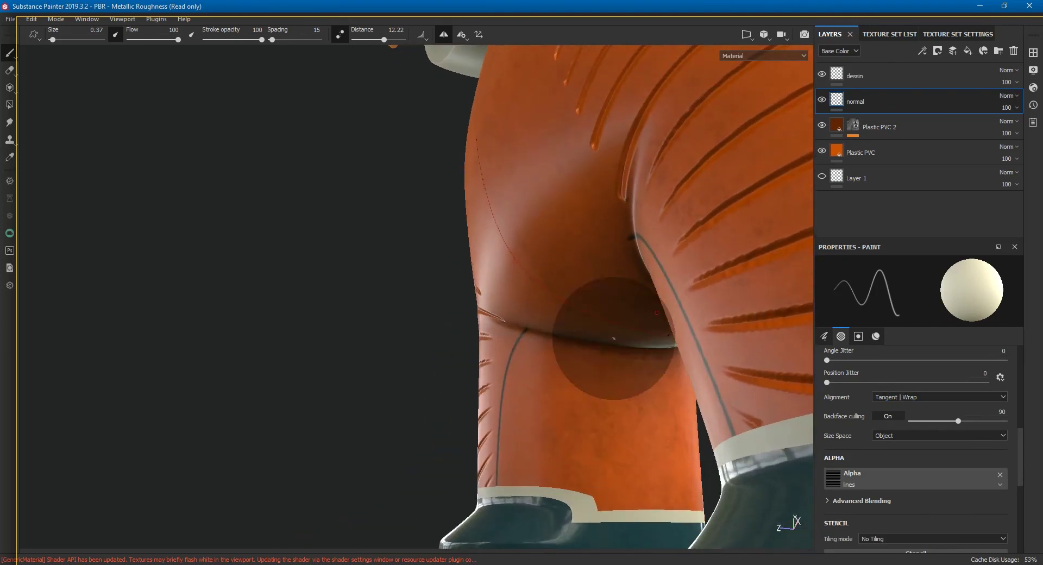
{"action": "right_click_drag", "start_coordinate": [599, 407], "coordinate": [636, 407], "text": "ctrl"}
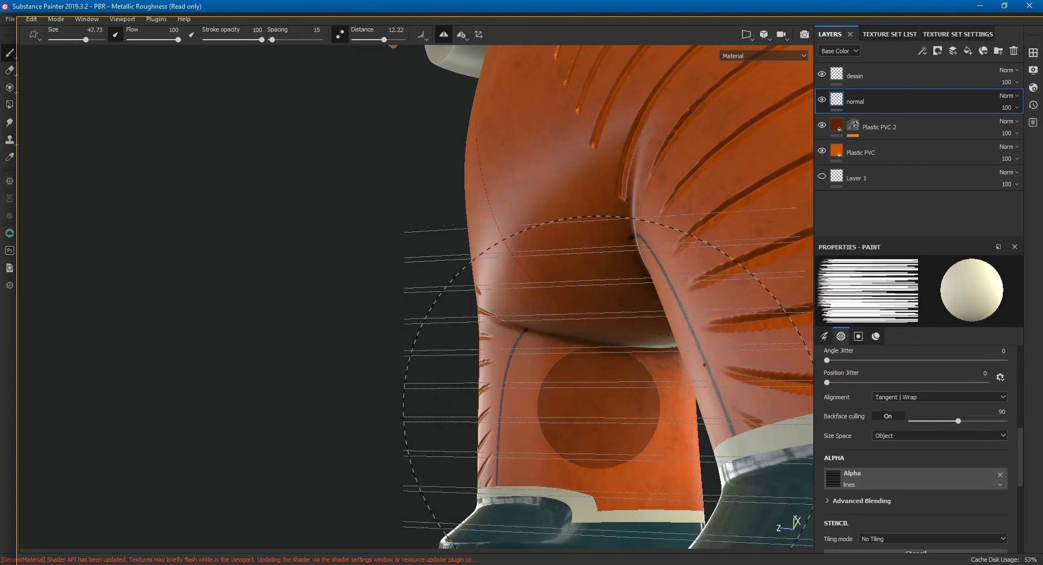
{"action": "mouse_move", "coordinate": [543, 392]}
{"action": "middle_mouse_down", "text": "alt"}
{"action": "mouse_move", "coordinate": [563, 341]}
{"action": "mouse_move", "coordinate": [640, 366]}
{"action": "mouse_move", "coordinate": [622, 349]}
{"action": "middle_mouse_up", "text": "alt"}
{"action": "right_click_drag", "start_coordinate": [600, 360], "coordinate": [619, 361], "text": "ctrl"}
{"action": "mouse_move", "coordinate": [599, 353]}
{"action": "left_mouse_down", "text": "ctrl"}
{"action": "mouse_move", "coordinate": [619, 353]}
{"action": "mouse_move", "coordinate": [599, 360]}
{"action": "left_mouse_up", "text": "ctrl"}
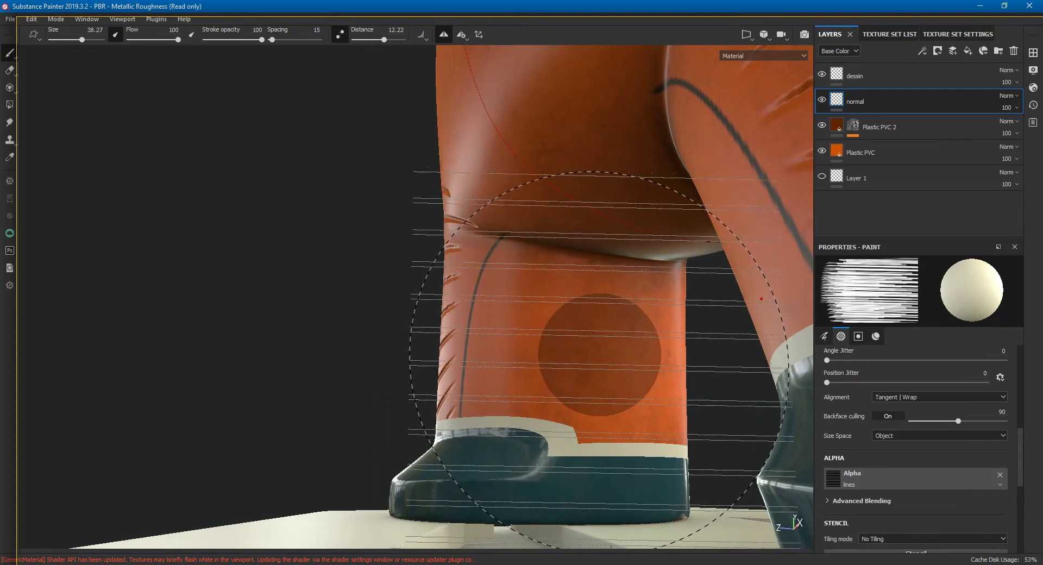
Step: Enlarge the brush to about 51.65 with a steeper line angle for ribs across the thighs
{"action": "mouse_move", "coordinate": [598, 348]}
{"action": "left_mouse_down", "text": "alt"}
{"action": "mouse_move", "coordinate": [703, 432]}
{"action": "mouse_move", "coordinate": [811, 429]}
{"action": "mouse_move", "coordinate": [532, 354]}
{"action": "mouse_move", "coordinate": [556, 373]}
{"action": "left_mouse_up", "text": "alt"}
{"action": "left_click_drag", "start_coordinate": [624, 396], "coordinate": [396, 372], "text": "alt"}
{"action": "scroll", "coordinate": [549, 426], "scroll_direction": "up", "scroll_amount": 5}
{"action": "left_click_drag", "start_coordinate": [493, 386], "coordinate": [375, 326], "text": "alt"}
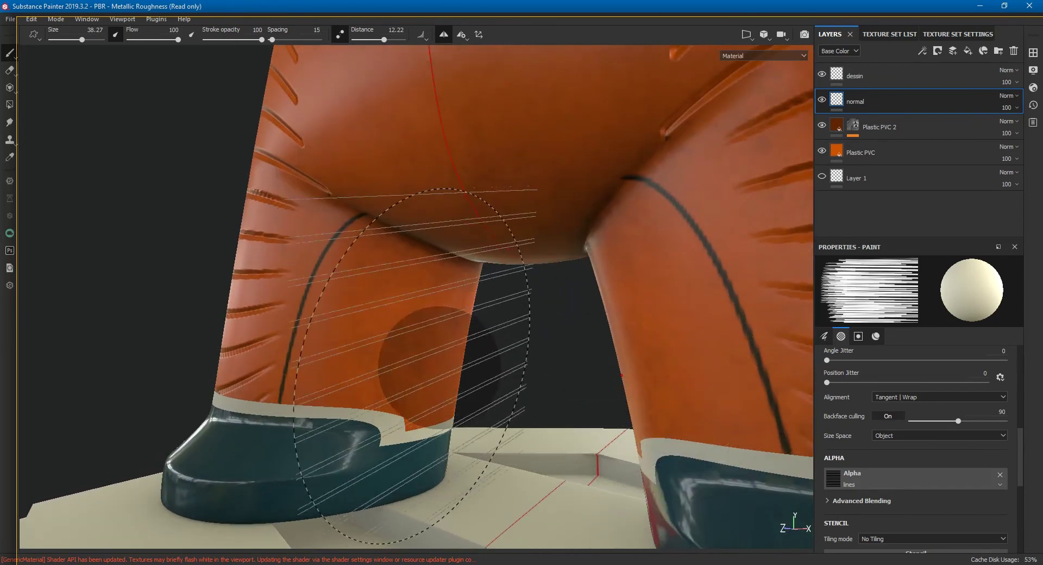
{"action": "right_click_drag", "start_coordinate": [374, 326], "coordinate": [413, 325], "text": "ctrl"}
{"action": "left_click_drag", "start_coordinate": [375, 329], "coordinate": [389, 333], "text": "alt"}
{"action": "right_click_drag", "start_coordinate": [389, 332], "coordinate": [392, 331], "text": "ctrl"}
{"action": "mouse_move", "coordinate": [387, 332]}
{"action": "left_mouse_down", "text": "ctrl"}
{"action": "mouse_move", "coordinate": [341, 382]}
{"action": "mouse_move", "coordinate": [387, 391]}
{"action": "mouse_move", "coordinate": [527, 240]}
{"action": "mouse_move", "coordinate": [618, 353]}
{"action": "left_mouse_up", "text": "ctrl"}
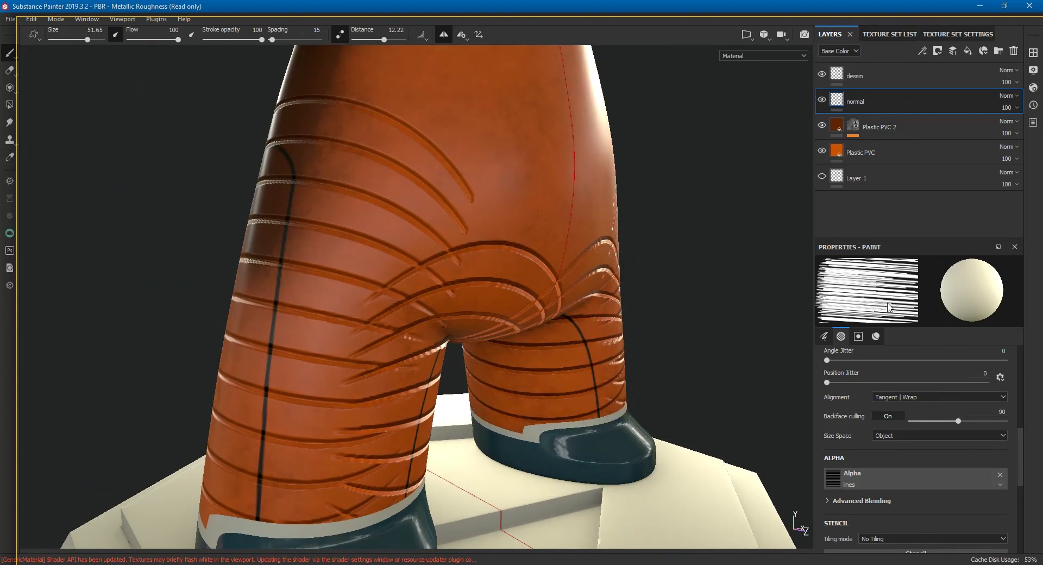
{"action": "scroll", "coordinate": [950, 476], "scroll_direction": "down", "scroll_amount": 3}
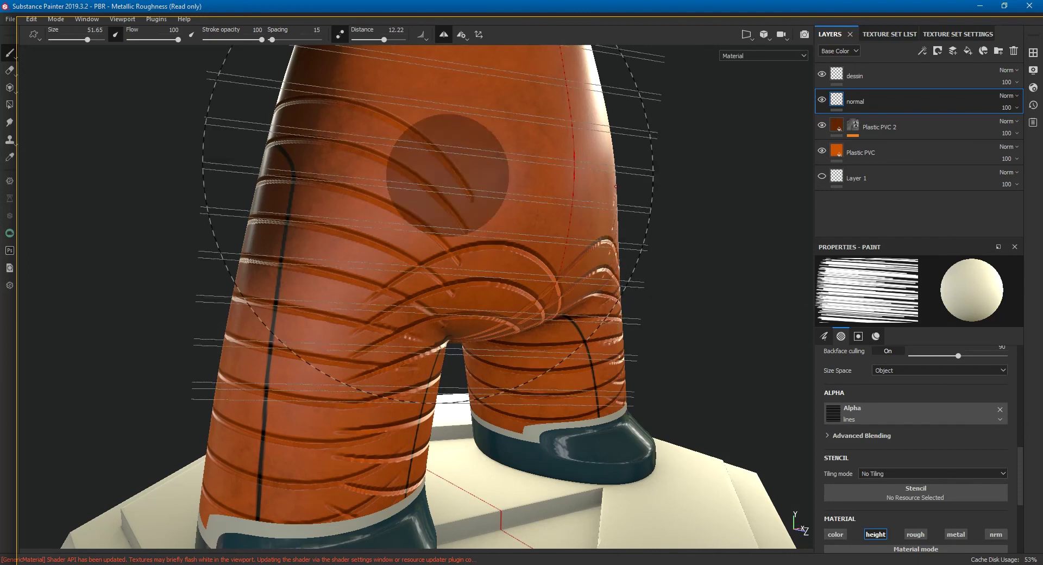
Step: Clear the lines alpha and load the Basic Hard brush from the shelf
{"action": "left_click", "coordinate": [998, 420]}
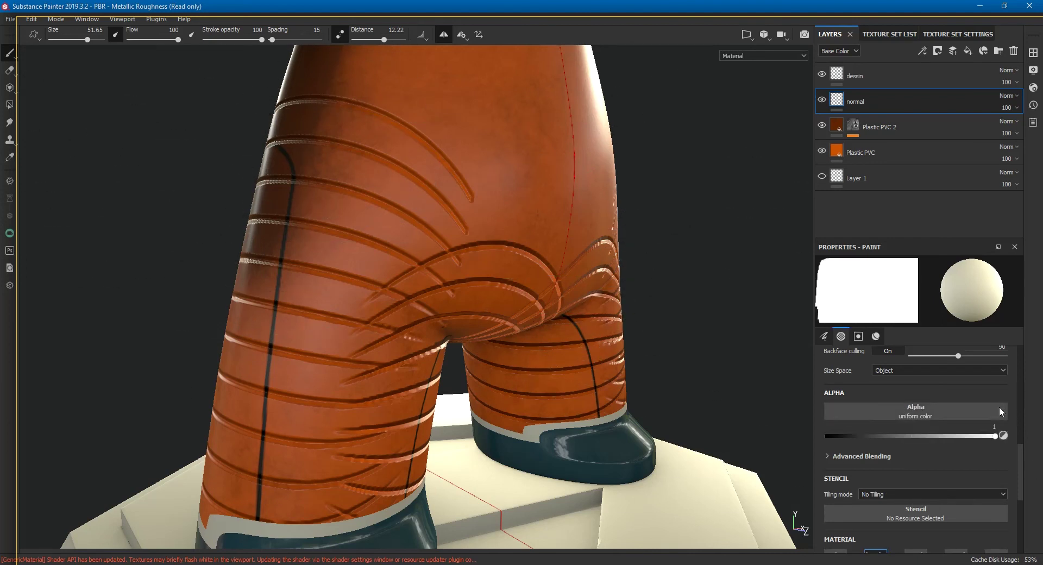
{"action": "left_click", "coordinate": [1032, 53]}
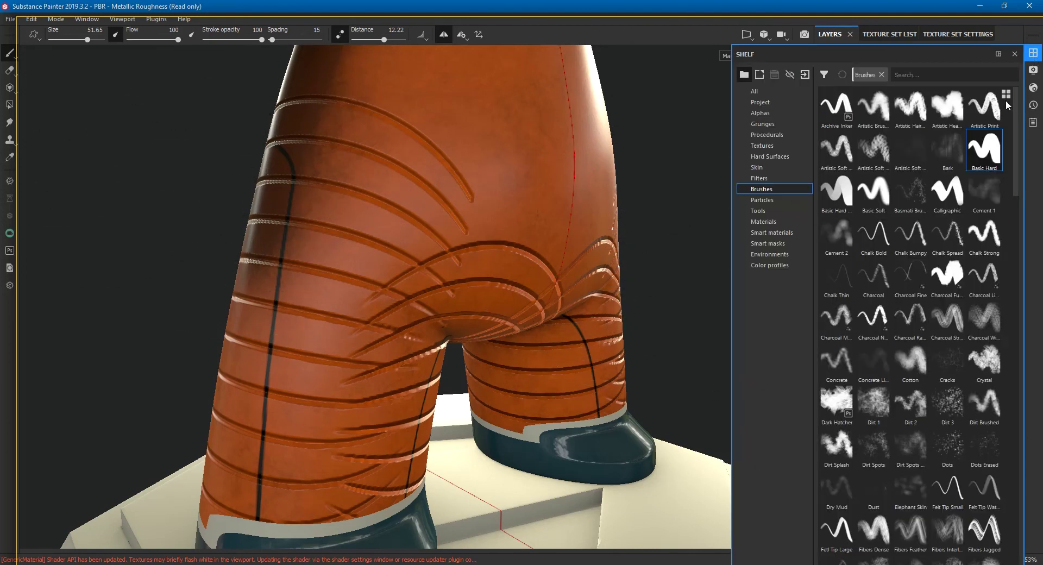
{"action": "left_click", "coordinate": [984, 149]}
{"action": "left_click_drag", "start_coordinate": [962, 207], "coordinate": [692, 405]}
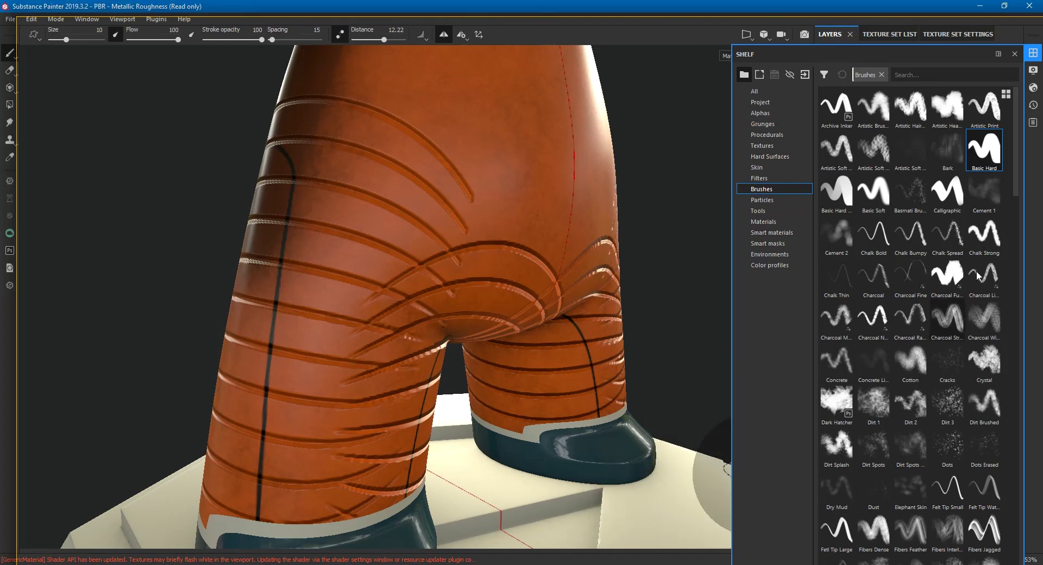
{"action": "left_click", "coordinate": [1014, 53]}
Step: Paint smooth raised height patches over the rib grooves on the backs of the legs
{"action": "scroll", "coordinate": [594, 377], "scroll_direction": "down", "scroll_amount": 3}
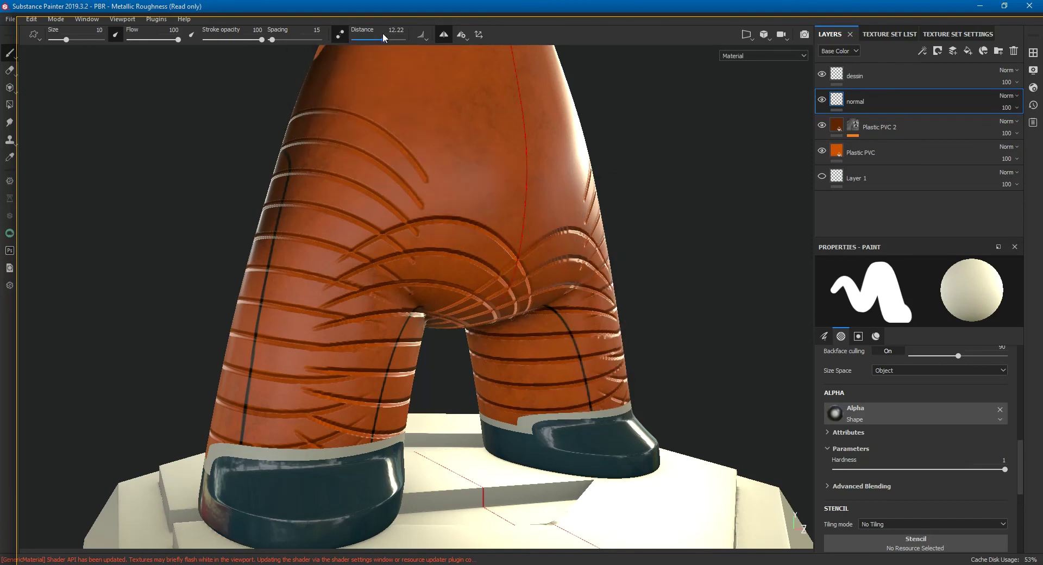
{"action": "left_click", "coordinate": [381, 242]}
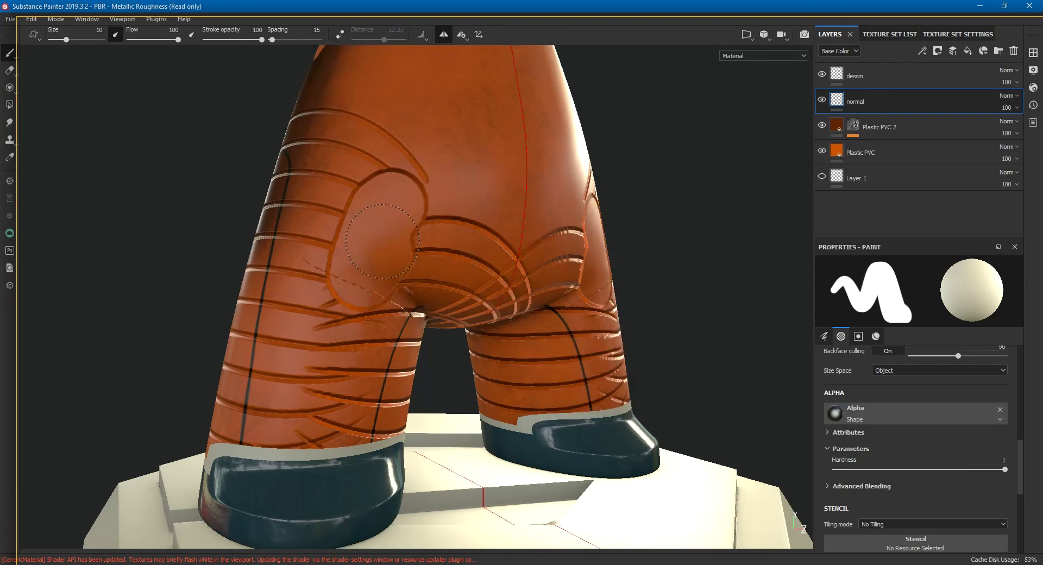
{"action": "scroll", "coordinate": [371, 314], "scroll_direction": "up", "scroll_amount": 3}
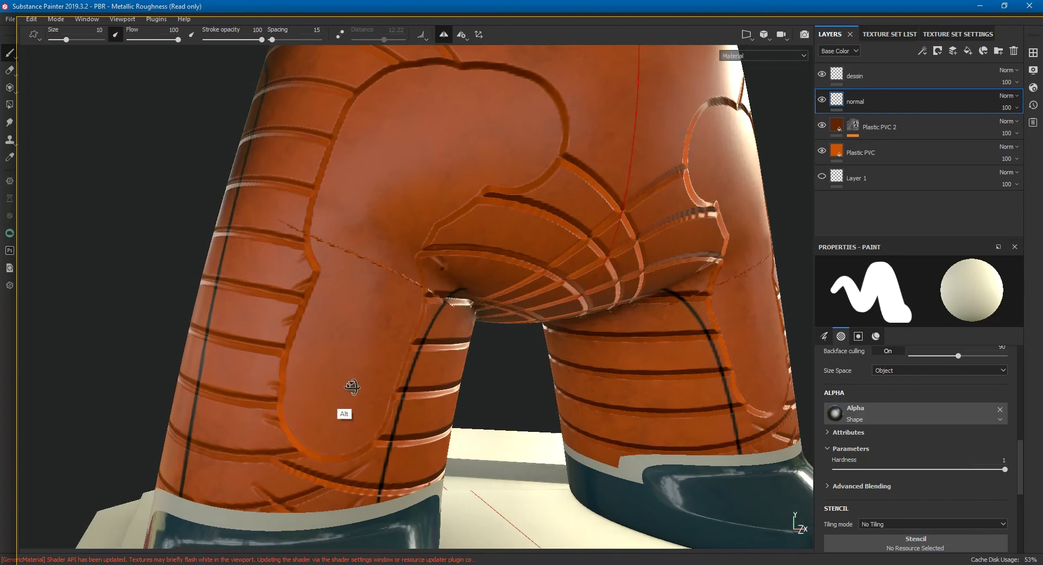
{"action": "scroll", "coordinate": [349, 389], "scroll_direction": "up", "scroll_amount": 3}
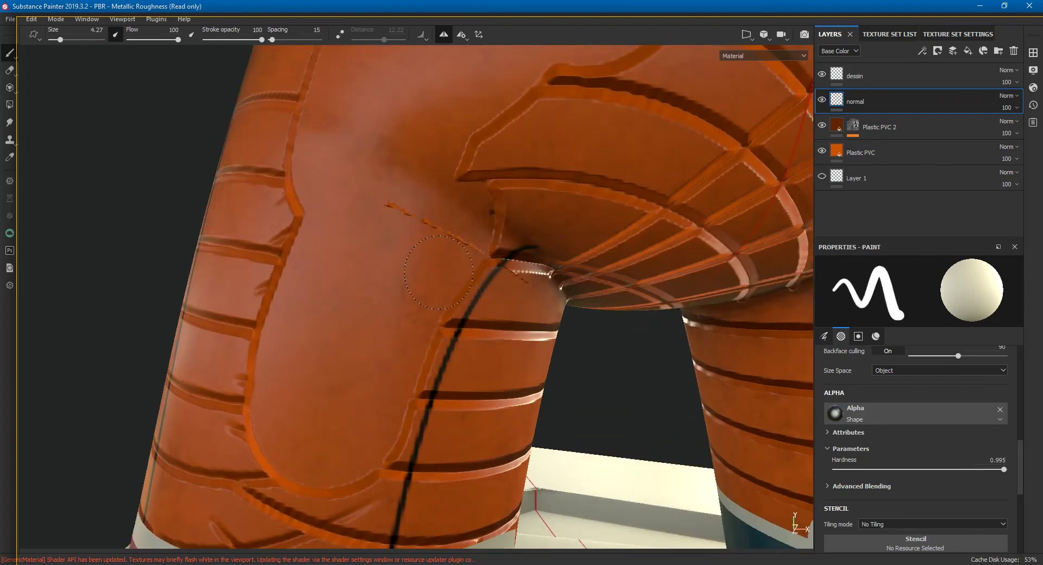
{"action": "left_click_drag", "start_coordinate": [439, 272], "coordinate": [411, 222], "text": "alt"}
{"action": "mouse_move", "coordinate": [419, 310]}
{"action": "left_mouse_down", "text": "alt"}
{"action": "mouse_move", "coordinate": [396, 379]}
{"action": "mouse_move", "coordinate": [399, 311]}
{"action": "left_mouse_up", "text": "alt"}
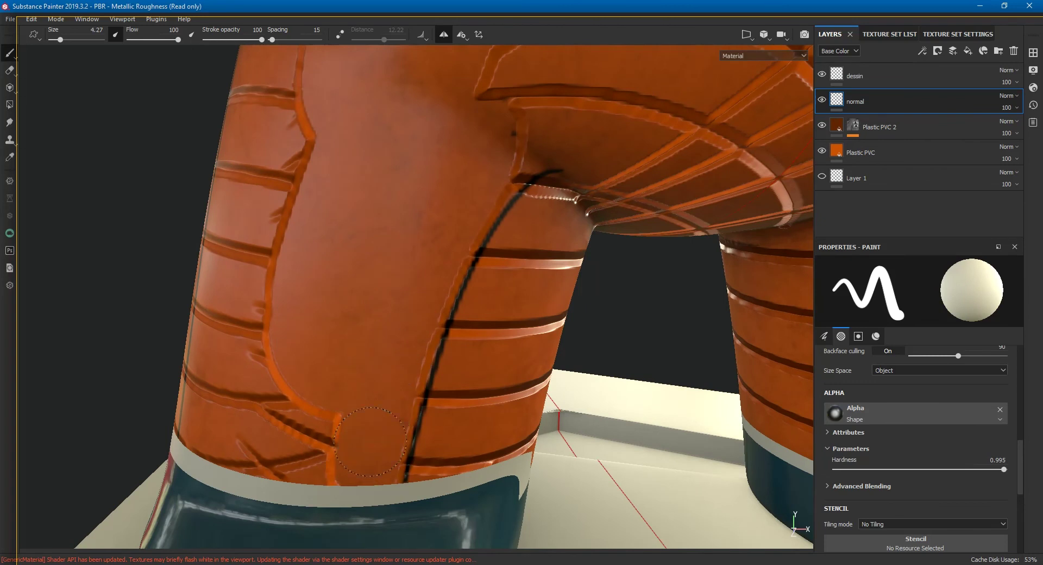
{"action": "left_click_drag", "start_coordinate": [371, 441], "coordinate": [466, 291], "text": "alt"}
{"action": "scroll", "coordinate": [445, 290], "scroll_direction": "down", "scroll_amount": 2}
{"action": "scroll", "coordinate": [432, 289], "scroll_direction": "down", "scroll_amount": 2}
{"action": "mouse_move", "coordinate": [779, 259]}
{"action": "left_mouse_down", "text": "alt"}
{"action": "mouse_move", "coordinate": [811, 364]}
{"action": "mouse_move", "coordinate": [805, 340]}
{"action": "mouse_move", "coordinate": [572, 295]}
{"action": "mouse_move", "coordinate": [708, 288]}
{"action": "mouse_move", "coordinate": [661, 318]}
{"action": "left_mouse_up", "text": "alt"}
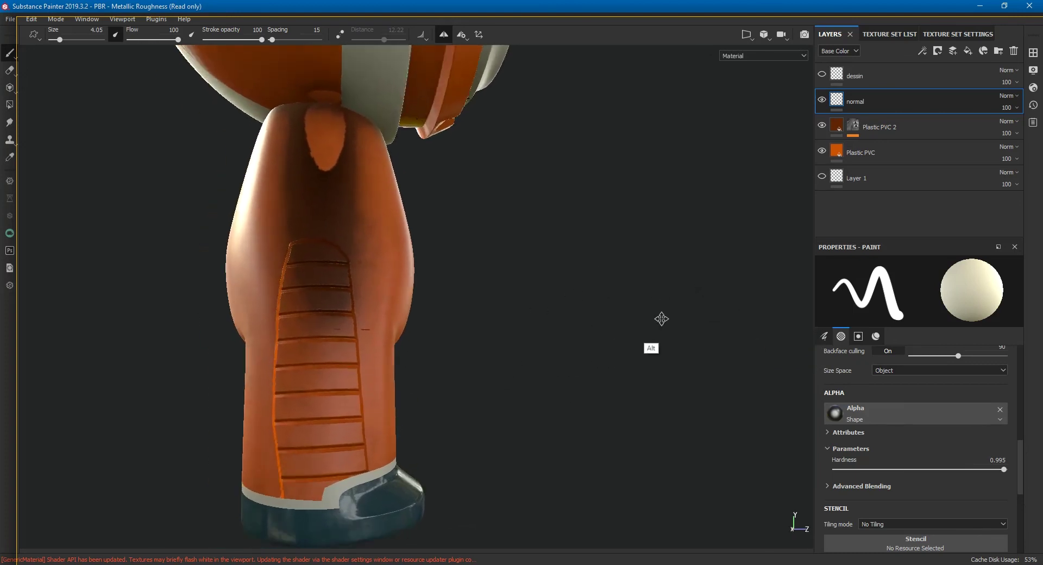
{"action": "middle_click_drag", "start_coordinate": [661, 319], "coordinate": [726, 291], "text": "alt"}
{"action": "mouse_move", "coordinate": [726, 291]}
{"action": "left_mouse_down", "text": "alt"}
{"action": "mouse_move", "coordinate": [695, 326]}
{"action": "mouse_move", "coordinate": [690, 312]}
{"action": "mouse_move", "coordinate": [626, 325]}
{"action": "mouse_move", "coordinate": [489, 302]}
{"action": "mouse_move", "coordinate": [456, 288]}
{"action": "mouse_move", "coordinate": [459, 276]}
{"action": "mouse_move", "coordinate": [293, 313]}
{"action": "mouse_move", "coordinate": [454, 268]}
{"action": "mouse_move", "coordinate": [554, 289]}
{"action": "mouse_move", "coordinate": [517, 286]}
{"action": "left_mouse_up", "text": "alt"}
{"action": "right_click_drag", "start_coordinate": [518, 285], "coordinate": [438, 272], "text": "alt"}
{"action": "middle_click_drag", "start_coordinate": [438, 272], "coordinate": [433, 295], "text": "alt"}
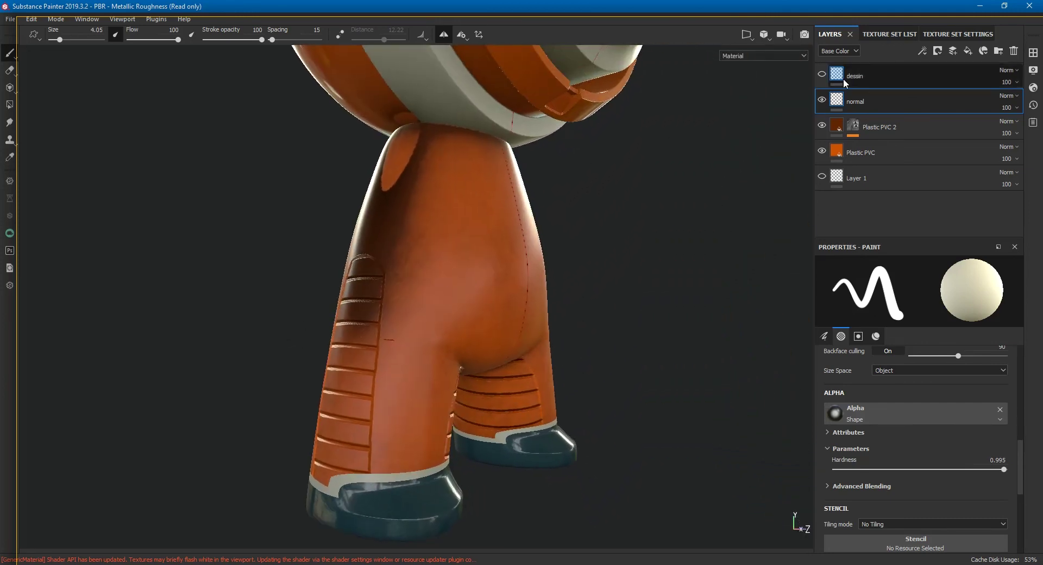
Step: Add a filter to the normal layer and set it to MatFx HBAO via an 'hbao' search
{"action": "right_click", "coordinate": [865, 103]}
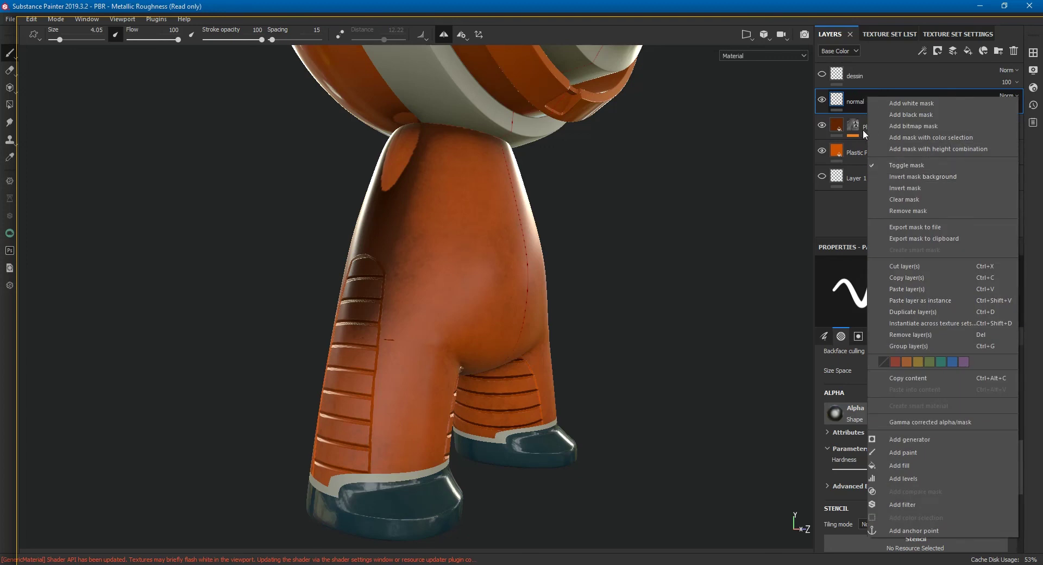
{"action": "left_click", "coordinate": [860, 101]}
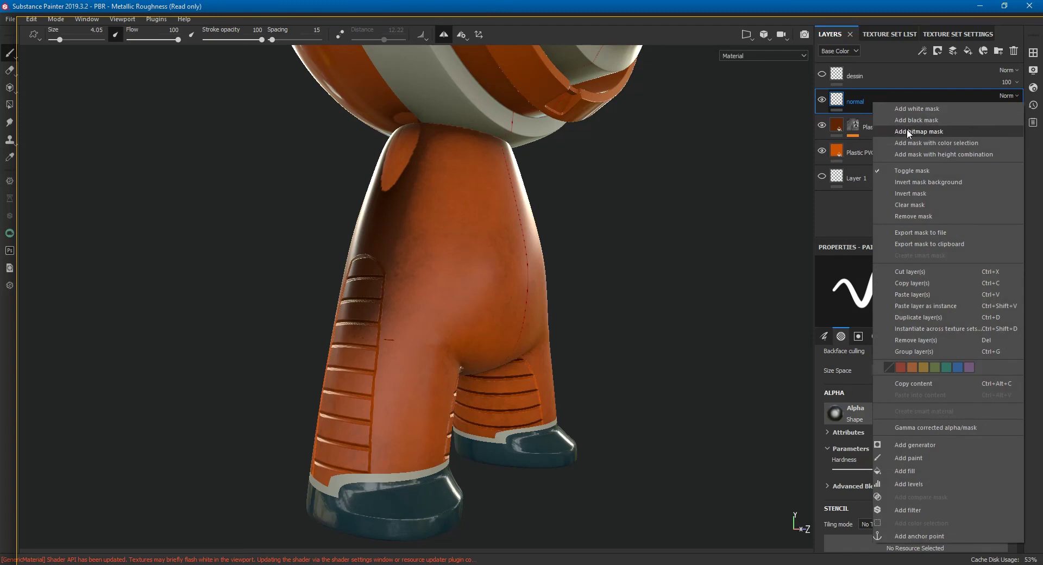
{"action": "left_click", "coordinate": [927, 509]}
{"action": "left_click", "coordinate": [905, 302]}
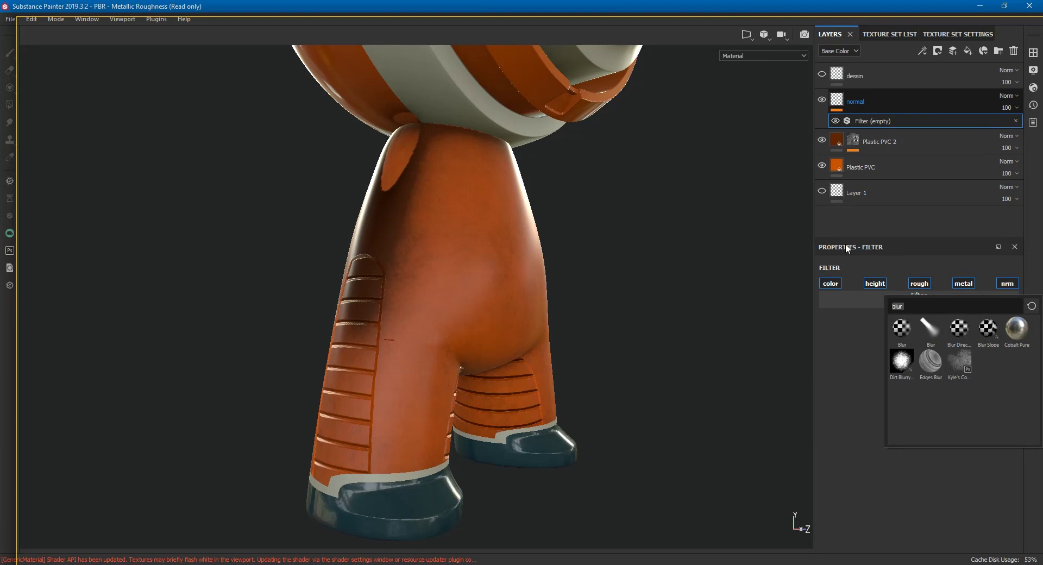
{"action": "type", "text": "hbao"}
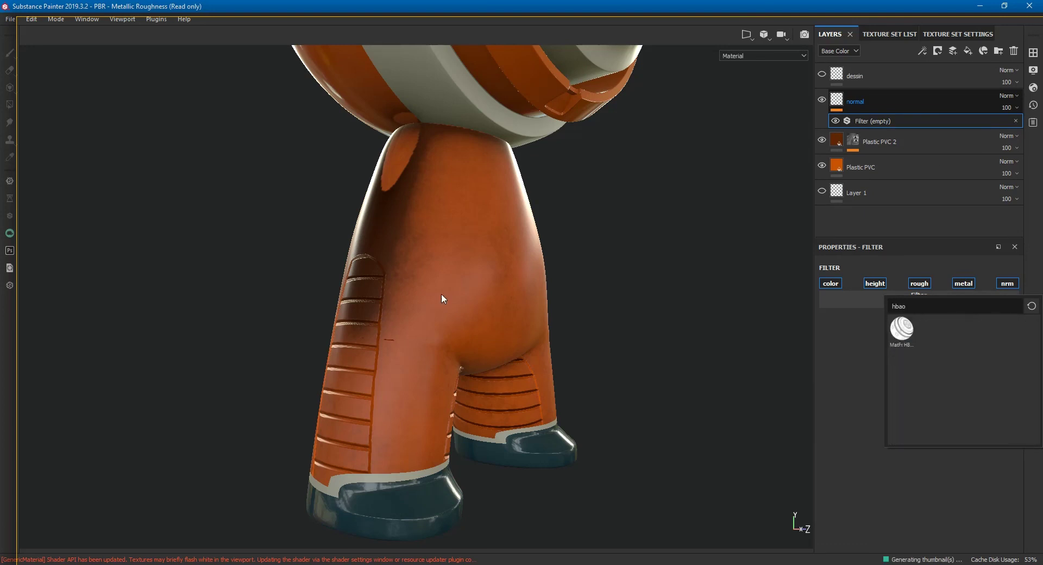
{"action": "left_click", "coordinate": [897, 333]}
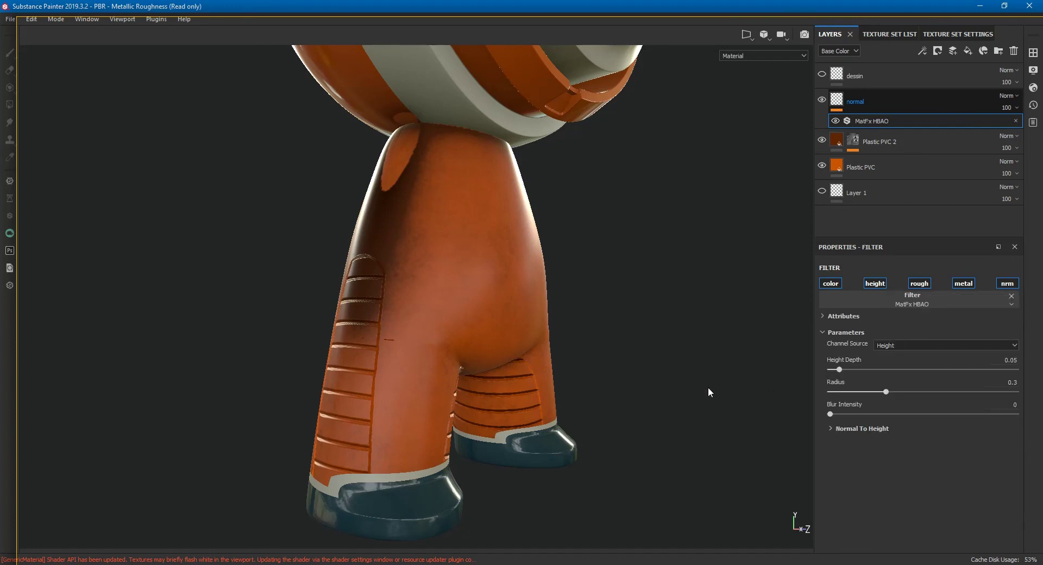
{"action": "mouse_move", "coordinate": [595, 370]}
{"action": "left_mouse_down", "text": "alt"}
{"action": "mouse_move", "coordinate": [633, 356]}
{"action": "mouse_move", "coordinate": [617, 356]}
{"action": "left_mouse_up", "text": "alt"}
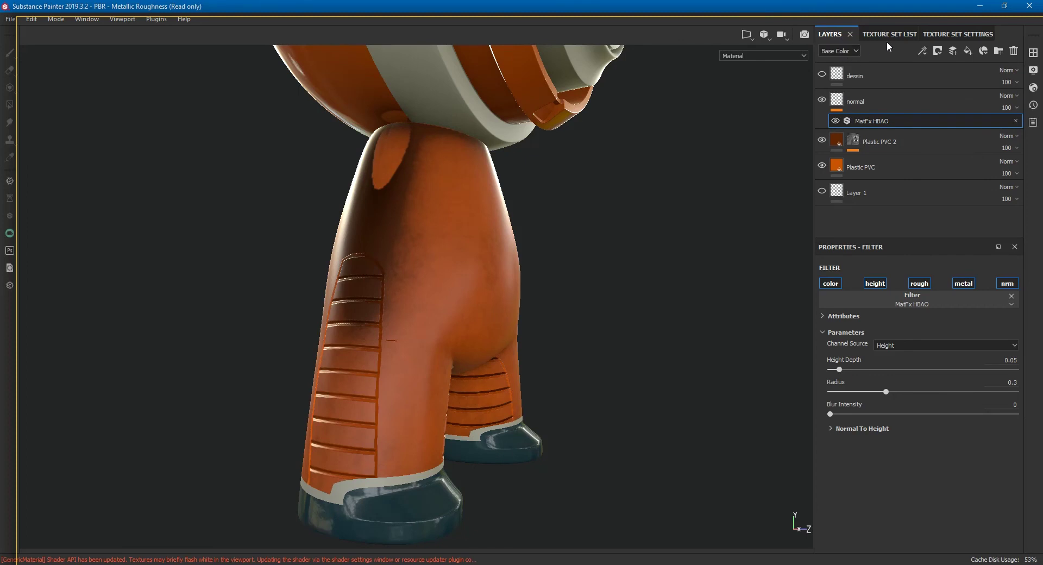
Step: Add an Ambient occlusion channel in Texture Set Settings, then return to the layer stack
{"action": "left_click", "coordinate": [904, 34]}
{"action": "left_click", "coordinate": [934, 36]}
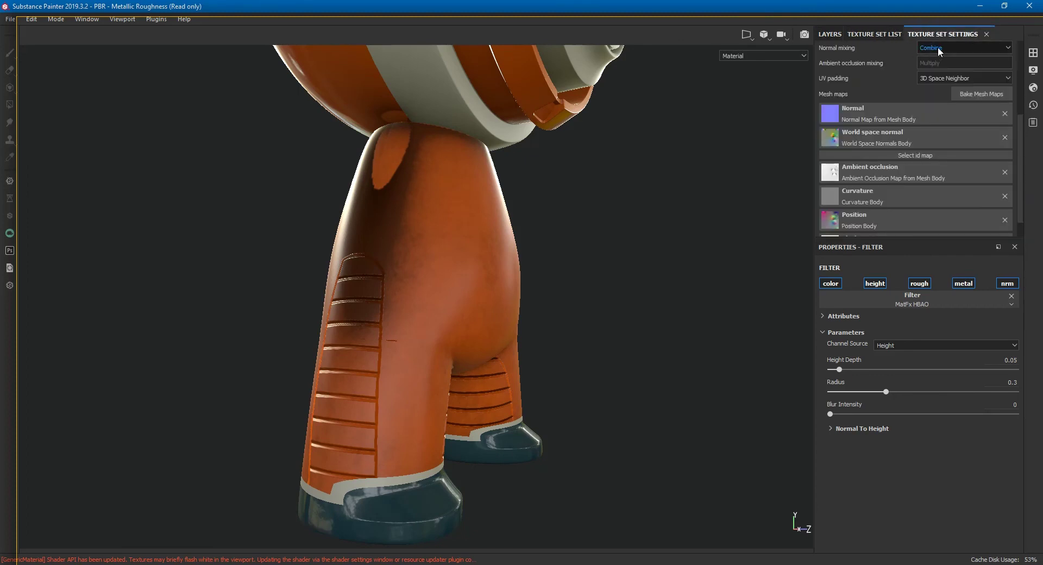
{"action": "left_click", "coordinate": [980, 92]}
{"action": "left_click", "coordinate": [678, 102]}
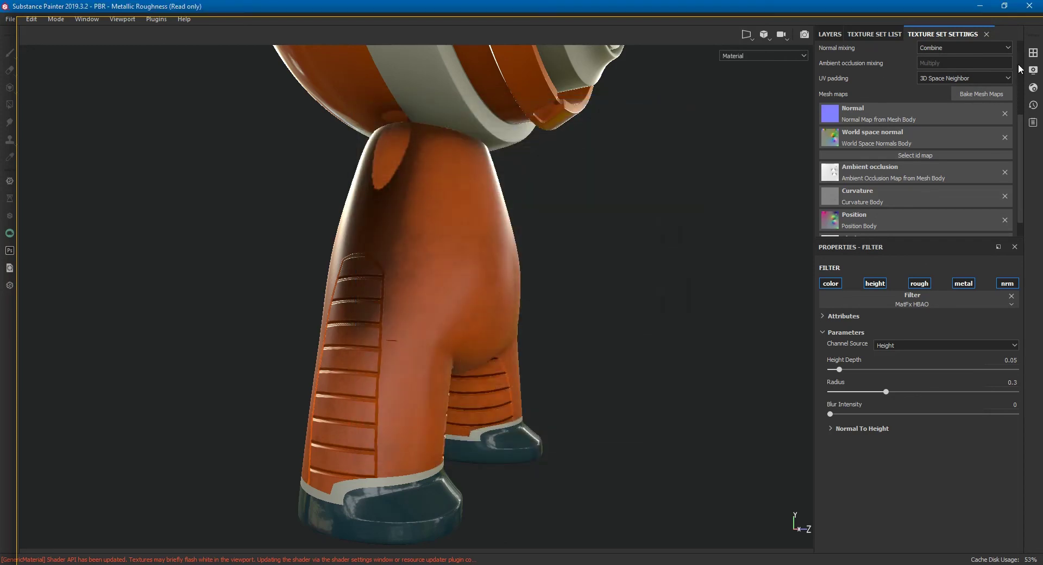
{"action": "left_click_drag", "start_coordinate": [1021, 128], "coordinate": [1023, 49]}
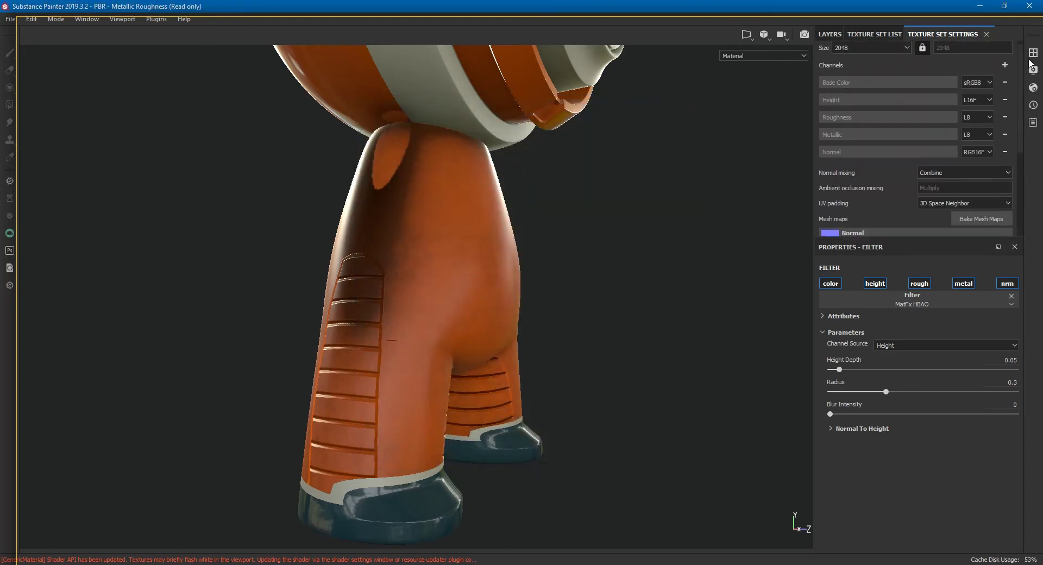
{"action": "left_click", "coordinate": [1005, 65]}
{"action": "left_click", "coordinate": [1003, 80]}
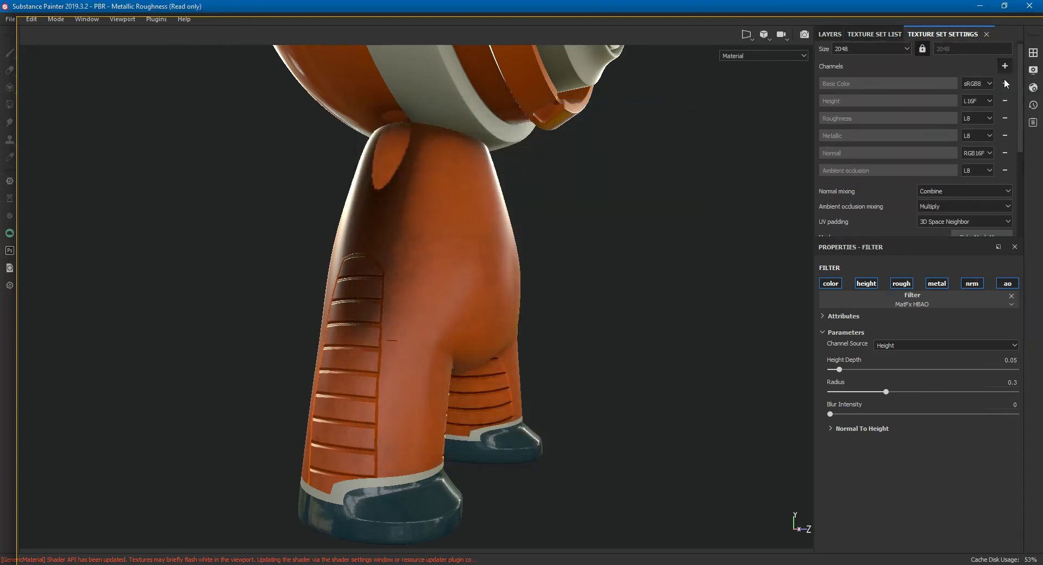
{"action": "mouse_move", "coordinate": [755, 186]}
{"action": "left_mouse_down", "text": "alt"}
{"action": "mouse_move", "coordinate": [708, 232]}
{"action": "mouse_move", "coordinate": [689, 225]}
{"action": "left_mouse_up", "text": "alt"}
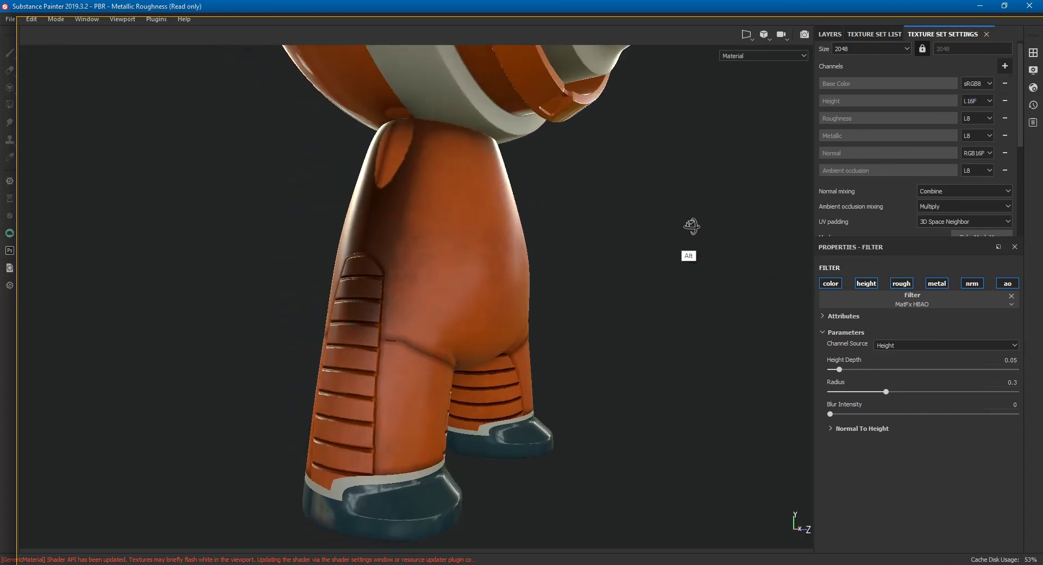
{"action": "left_click", "coordinate": [830, 34]}
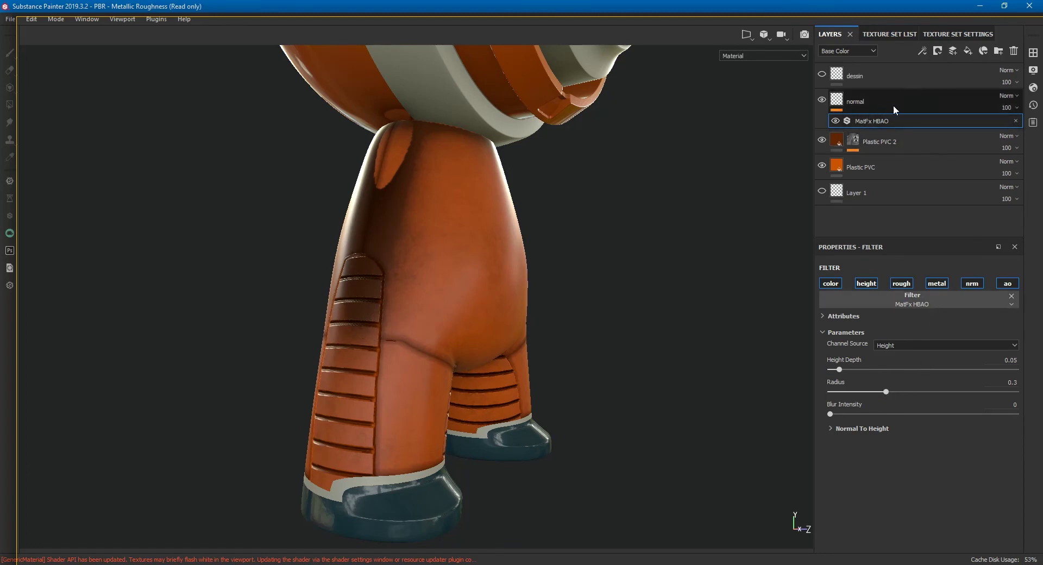
Step: Raise HBAO height depth to 0.22, radius to 0.51 and blur intensity to 0.52
{"action": "mouse_move", "coordinate": [839, 369]}
{"action": "left_mouse_down"}
{"action": "mouse_move", "coordinate": [948, 391]}
{"action": "mouse_move", "coordinate": [922, 391]}
{"action": "mouse_move", "coordinate": [924, 382]}
{"action": "left_mouse_up"}
{"action": "left_click_drag", "start_coordinate": [830, 414], "coordinate": [927, 414]}
{"action": "mouse_move", "coordinate": [684, 384]}
{"action": "left_mouse_down", "text": "alt"}
{"action": "mouse_move", "coordinate": [788, 367]}
{"action": "mouse_move", "coordinate": [625, 366]}
{"action": "left_mouse_up", "text": "alt"}
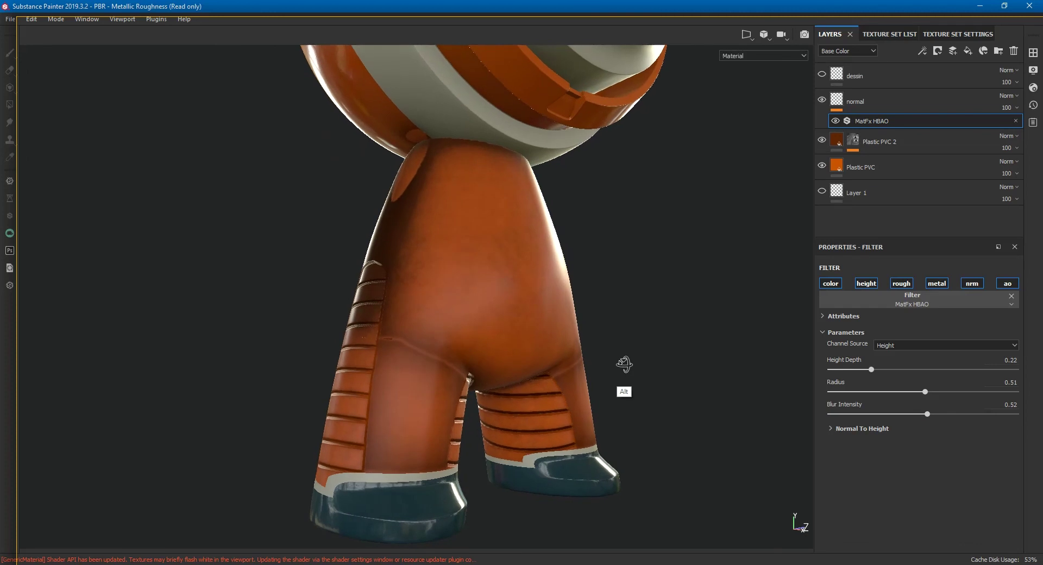
{"action": "right_click_drag", "start_coordinate": [639, 204], "coordinate": [622, 286], "text": "alt"}
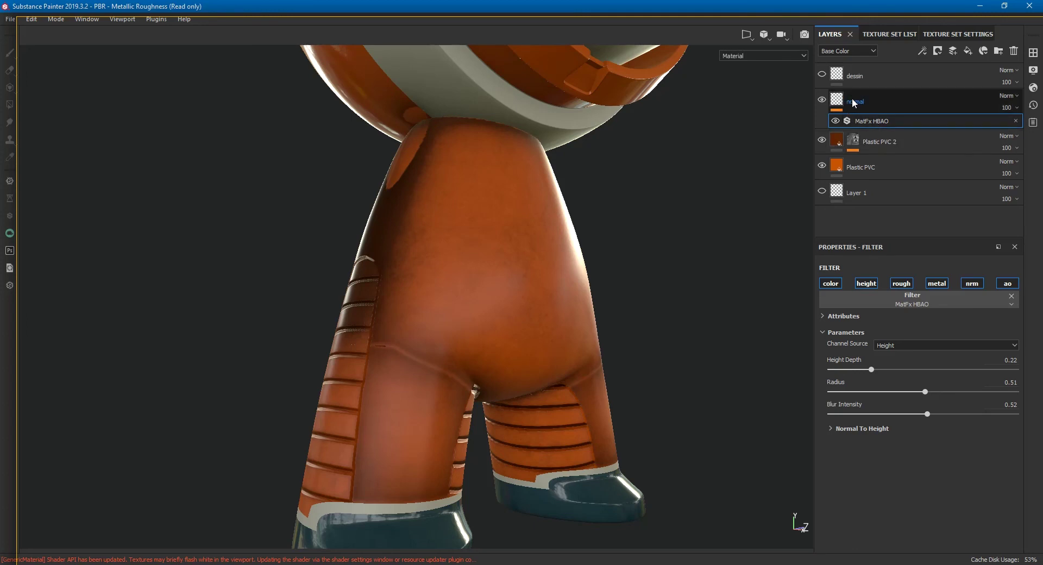
Step: Add a Blur filter to the normal layer via a 'blur' search and set its intensity to 0.23
{"action": "right_click", "coordinate": [857, 110]}
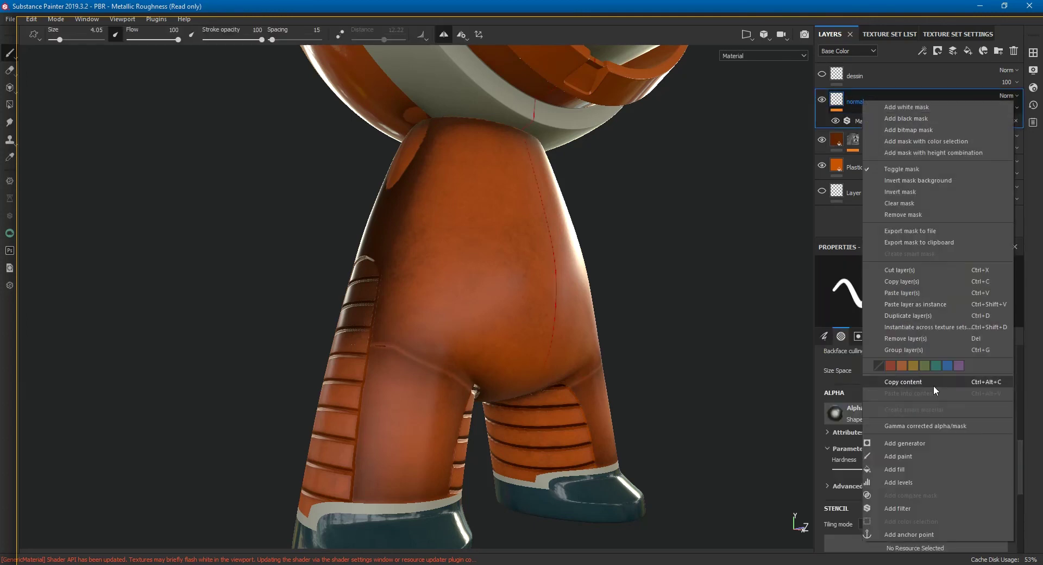
{"action": "left_click", "coordinate": [914, 507]}
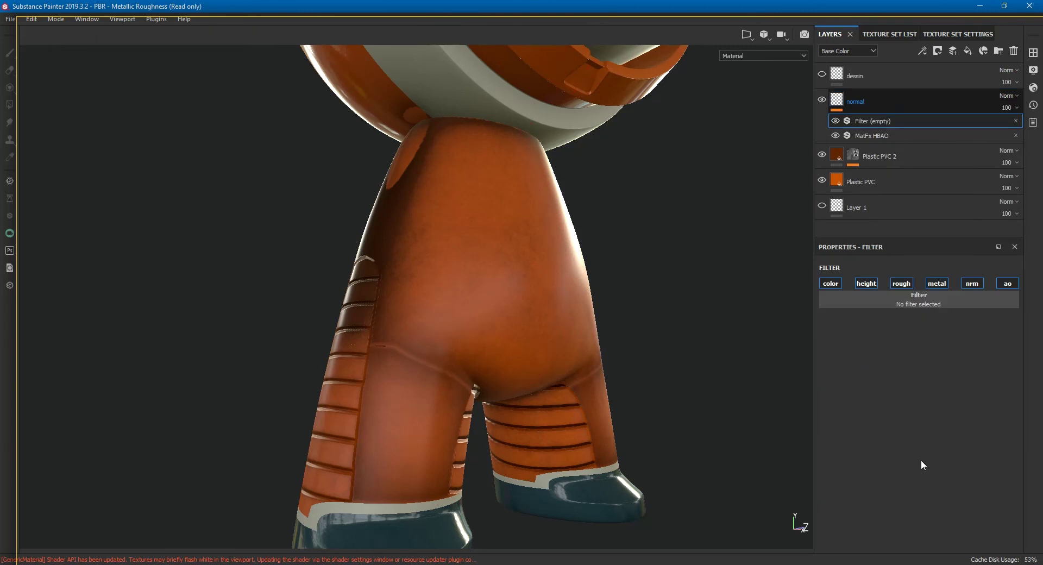
{"action": "left_click", "coordinate": [901, 298]}
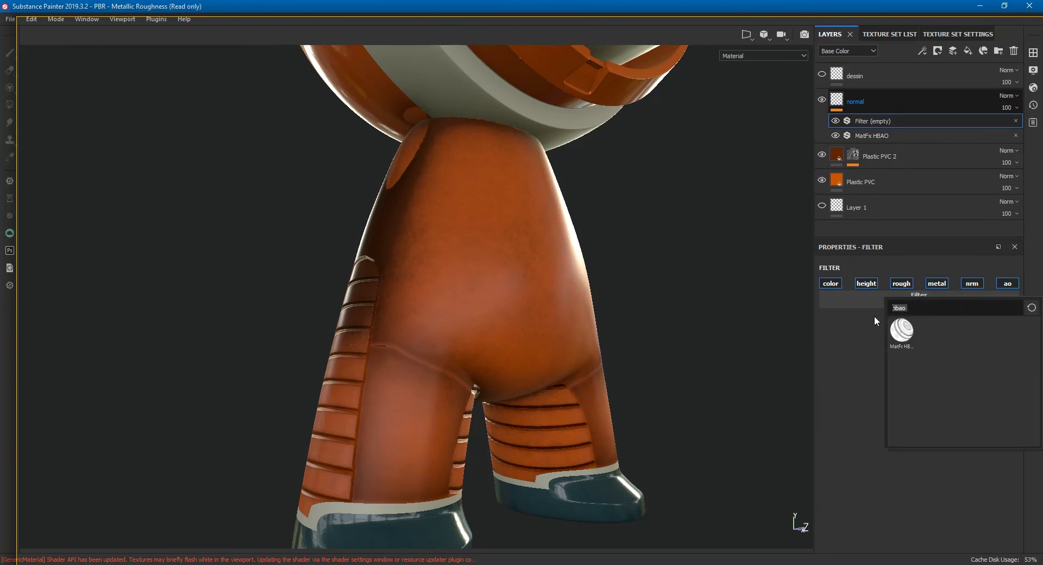
{"action": "key", "text": "BackSpace"}
{"action": "key", "text": "BackSpace"}
{"action": "key", "text": "BackSpace"}
{"action": "type", "text": "bli"}
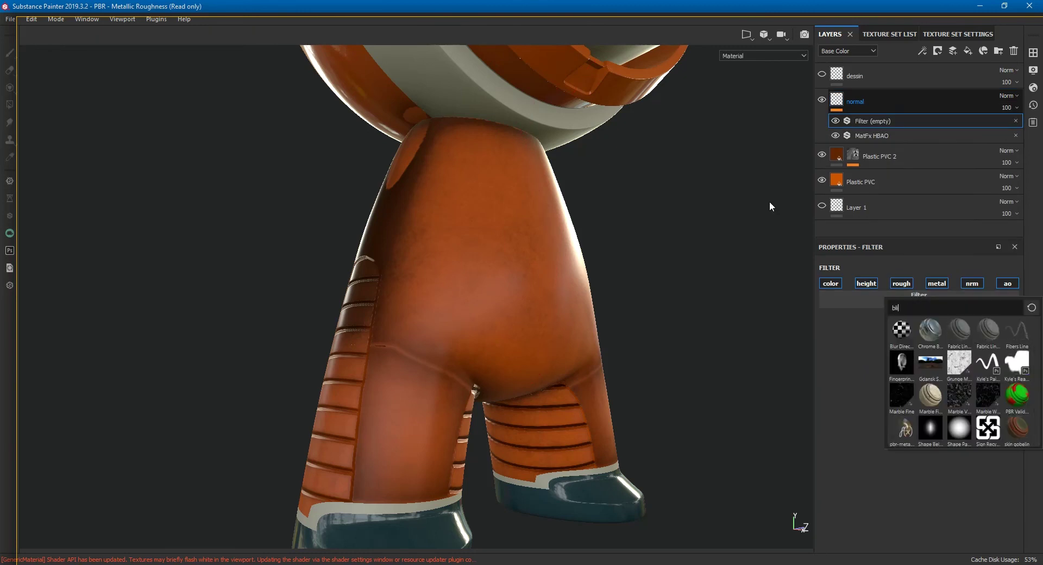
{"action": "key", "text": "BackSpace"}
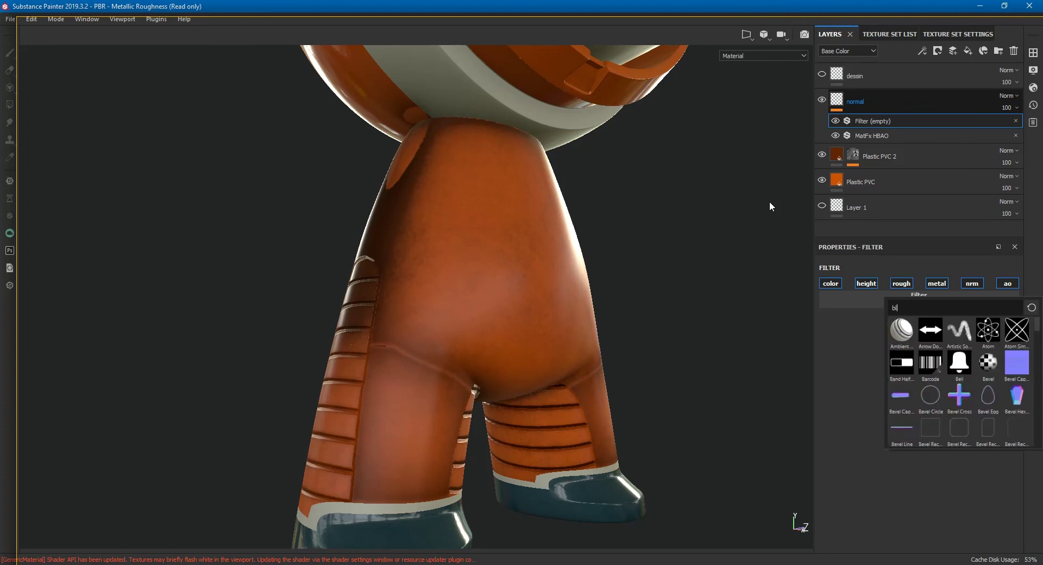
{"action": "type", "text": "ur"}
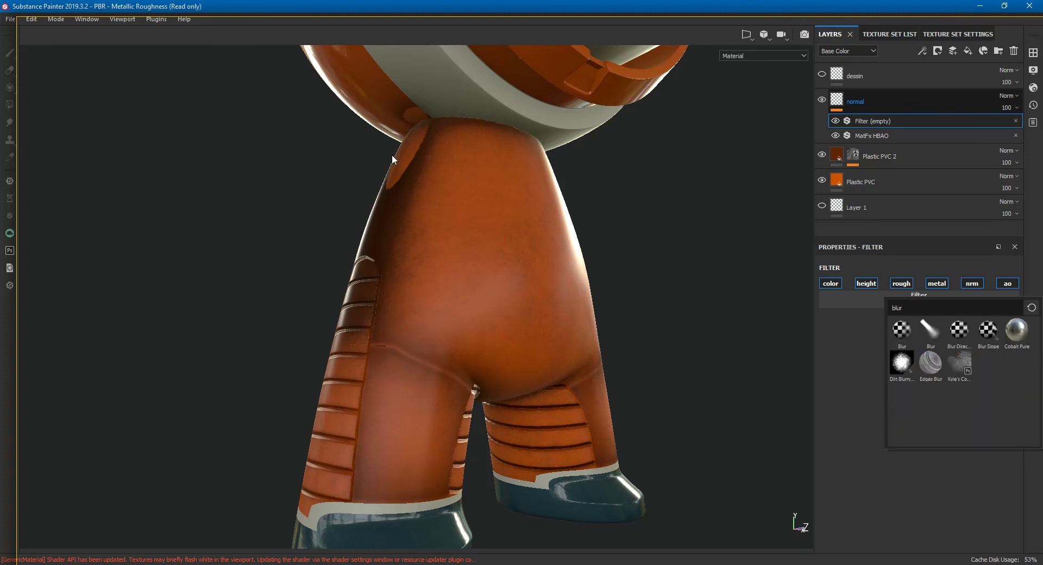
{"action": "left_click", "coordinate": [900, 335]}
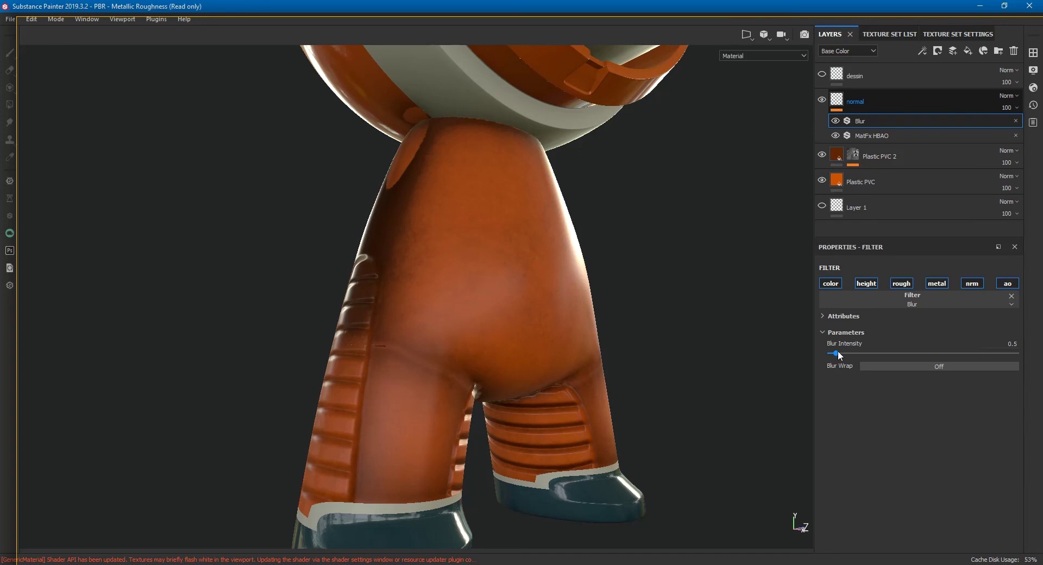
{"action": "left_click_drag", "start_coordinate": [839, 356], "coordinate": [833, 356]}
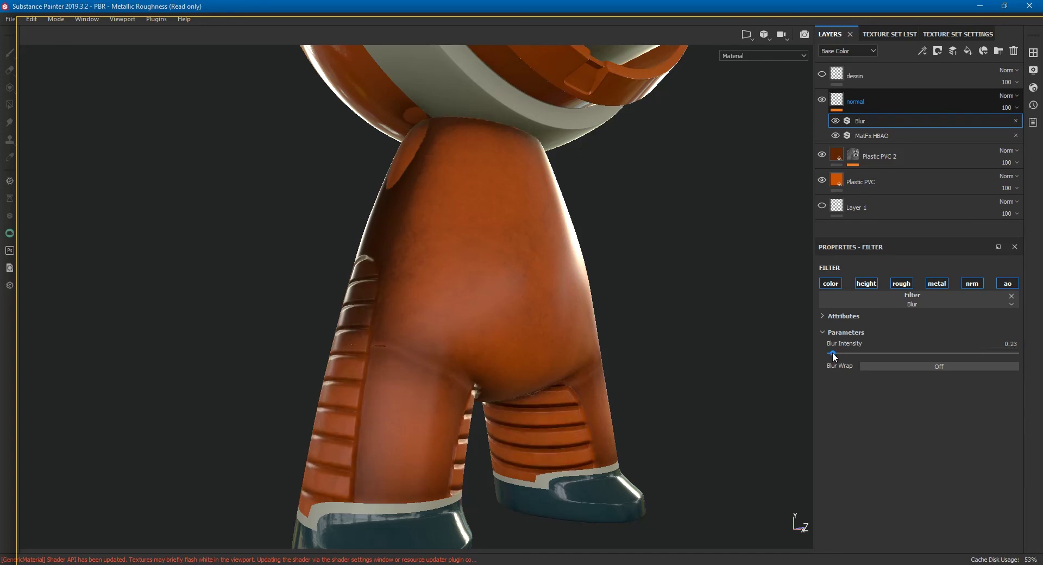
{"action": "left_click_drag", "start_coordinate": [566, 348], "coordinate": [507, 330], "text": "alt"}
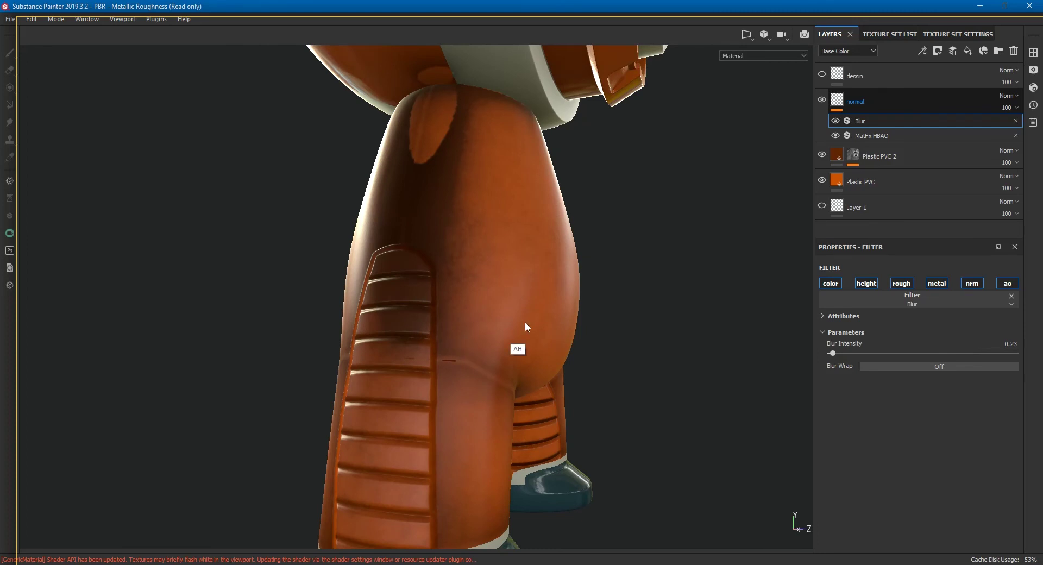
{"action": "mouse_move", "coordinate": [448, 136]}
{"action": "left_mouse_down", "text": "alt"}
{"action": "mouse_move", "coordinate": [368, 244]}
{"action": "mouse_move", "coordinate": [545, 255]}
{"action": "left_mouse_up", "text": "alt"}
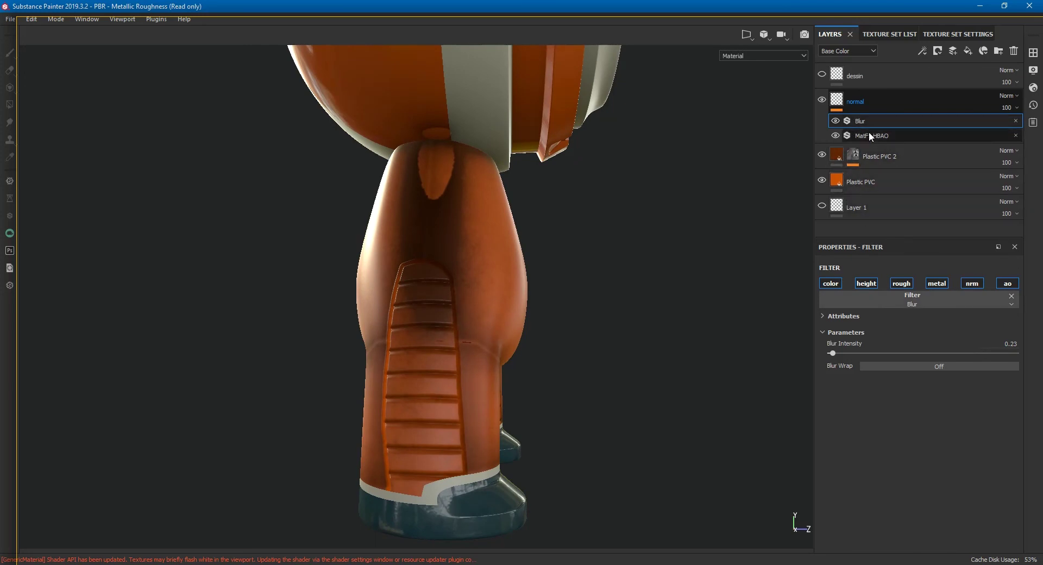
Step: Change HBAO blur to 0.27, radius to 0.36 and height depth to 0.6, then inspect the character
{"action": "left_click", "coordinate": [867, 134]}
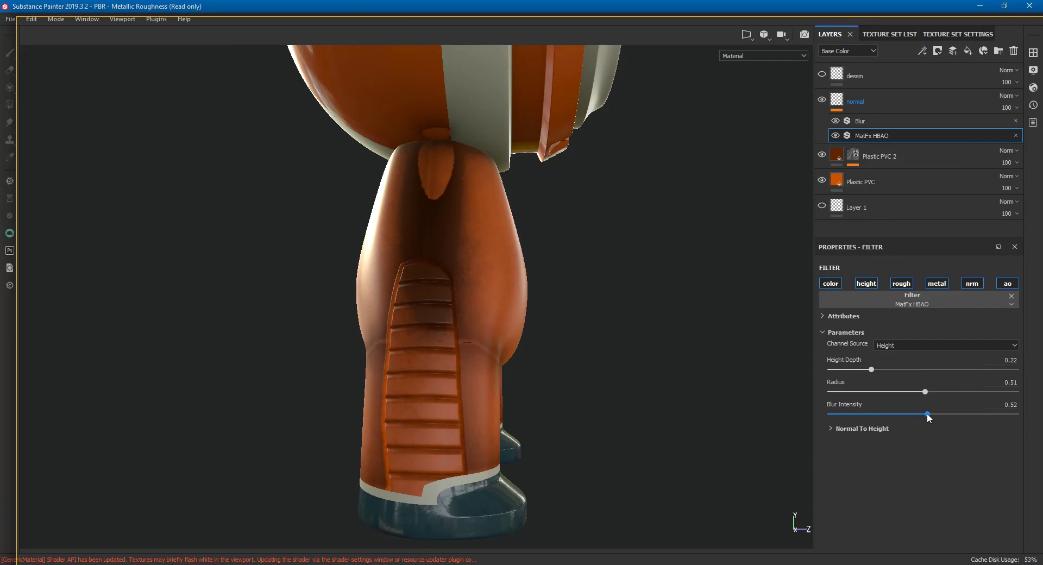
{"action": "left_click_drag", "start_coordinate": [927, 413], "coordinate": [827, 415]}
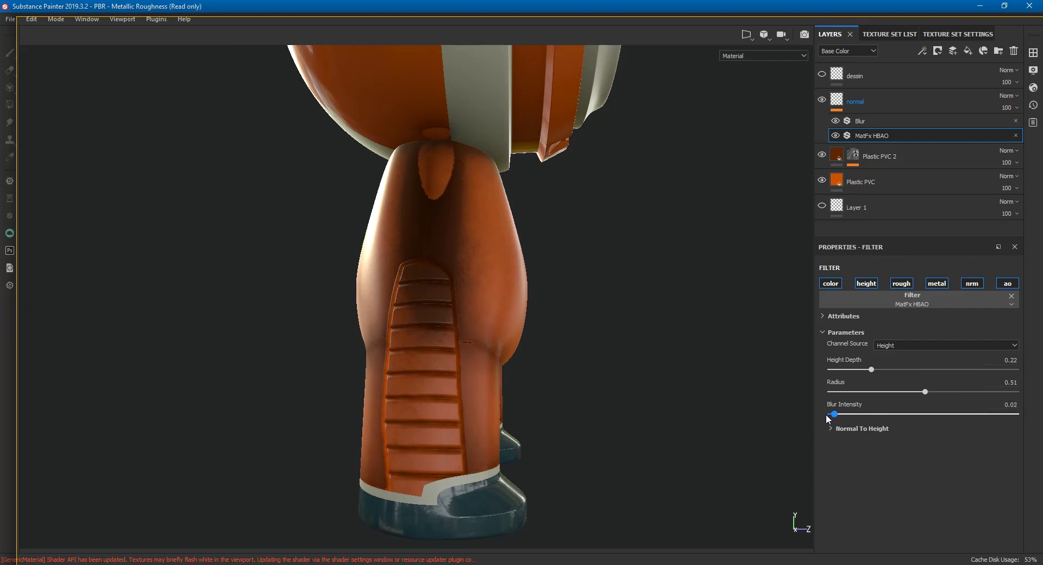
{"action": "mouse_move", "coordinate": [880, 420]}
{"action": "left_mouse_down"}
{"action": "mouse_move", "coordinate": [886, 396]}
{"action": "mouse_move", "coordinate": [871, 397]}
{"action": "mouse_move", "coordinate": [895, 399]}
{"action": "left_mouse_up"}
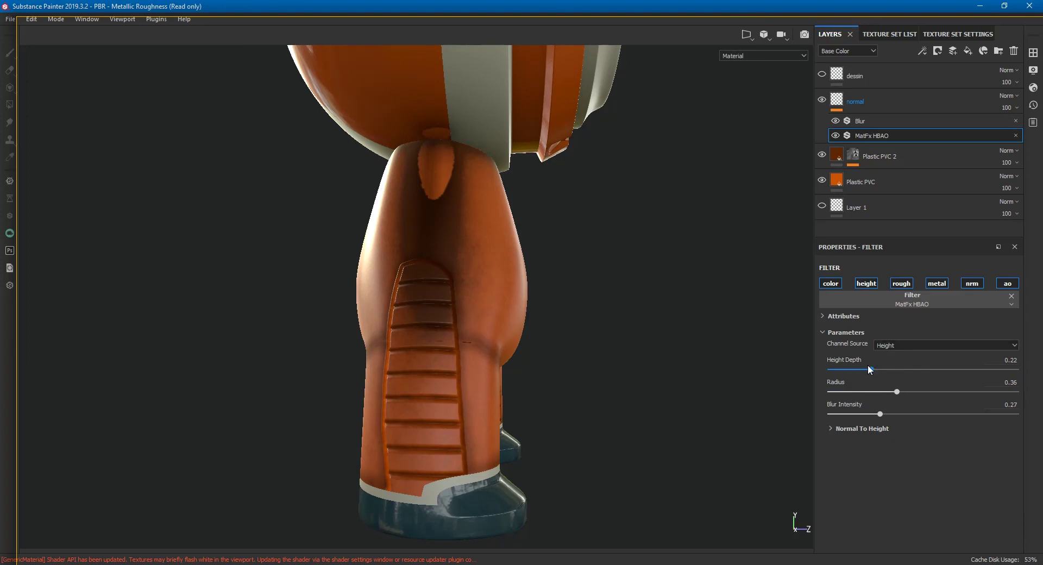
{"action": "mouse_move", "coordinate": [910, 370]}
{"action": "left_mouse_down"}
{"action": "mouse_move", "coordinate": [928, 371]}
{"action": "mouse_move", "coordinate": [851, 374]}
{"action": "left_mouse_up"}
{"action": "left_click_drag", "start_coordinate": [988, 369], "coordinate": [942, 370]}
{"action": "left_click_drag", "start_coordinate": [594, 379], "coordinate": [568, 354], "text": "alt"}
{"action": "right_click_drag", "start_coordinate": [567, 354], "coordinate": [139, 223], "text": "alt"}
{"action": "mouse_move", "coordinate": [139, 223]}
{"action": "left_mouse_down", "text": "alt"}
{"action": "mouse_move", "coordinate": [368, 264]}
{"action": "mouse_move", "coordinate": [296, 291]}
{"action": "mouse_move", "coordinate": [369, 335]}
{"action": "mouse_move", "coordinate": [132, 407]}
{"action": "mouse_move", "coordinate": [374, 375]}
{"action": "mouse_move", "coordinate": [61, 360]}
{"action": "mouse_move", "coordinate": [145, 356]}
{"action": "mouse_move", "coordinate": [359, 380]}
{"action": "mouse_move", "coordinate": [326, 360]}
{"action": "mouse_move", "coordinate": [636, 348]}
{"action": "left_mouse_up", "text": "alt"}
{"action": "right_click_drag", "start_coordinate": [636, 349], "coordinate": [721, 504], "text": "alt"}
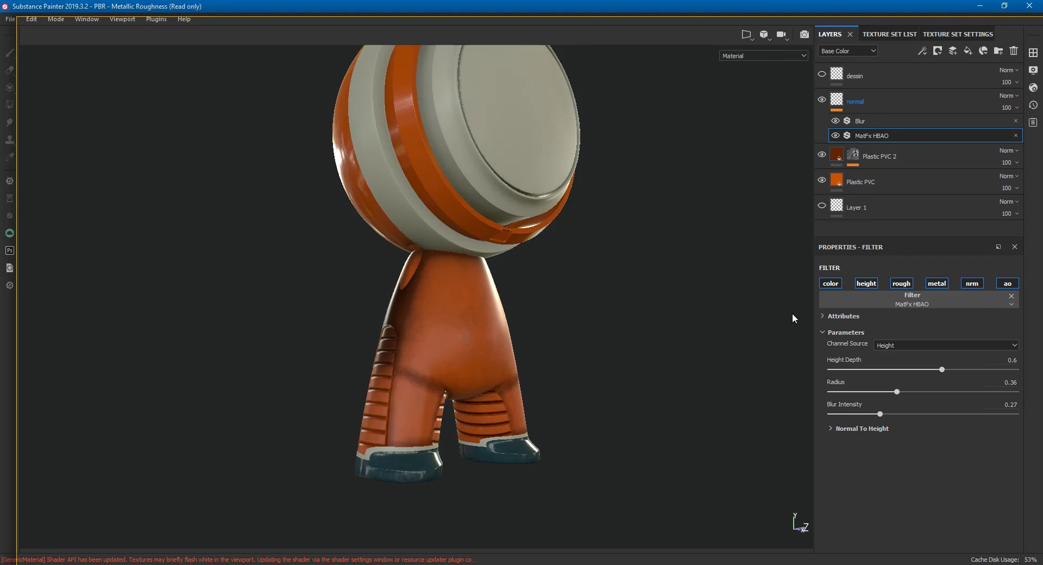
{"action": "left_click_drag", "start_coordinate": [659, 351], "coordinate": [780, 373], "text": "alt"}
{"action": "right_click_drag", "start_coordinate": [780, 372], "coordinate": [669, 405], "text": "alt"}
{"action": "middle_click_drag", "start_coordinate": [634, 379], "coordinate": [690, 335], "text": "alt"}
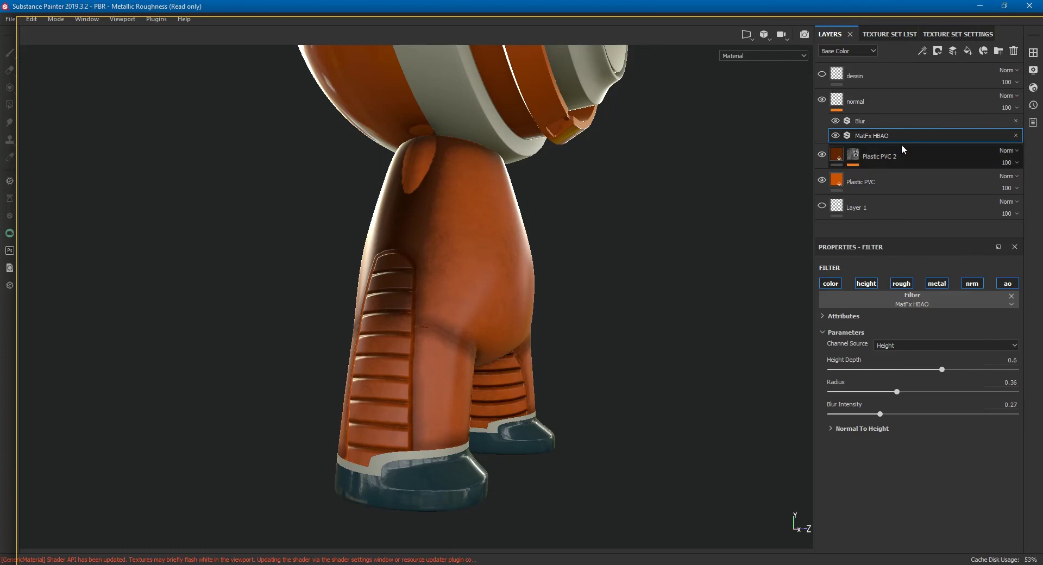
Step: Isolate the Plastic PVC 2 mask with Dirt hidden and paint the dark area left of the crotch white
{"action": "left_click", "coordinate": [857, 155]}
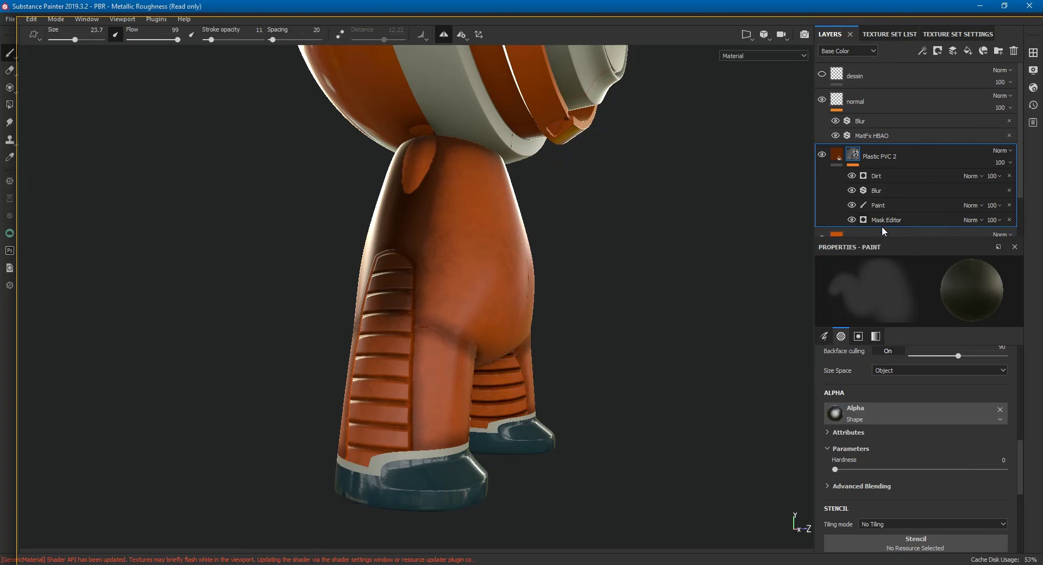
{"action": "left_click", "coordinate": [856, 155], "text": "alt"}
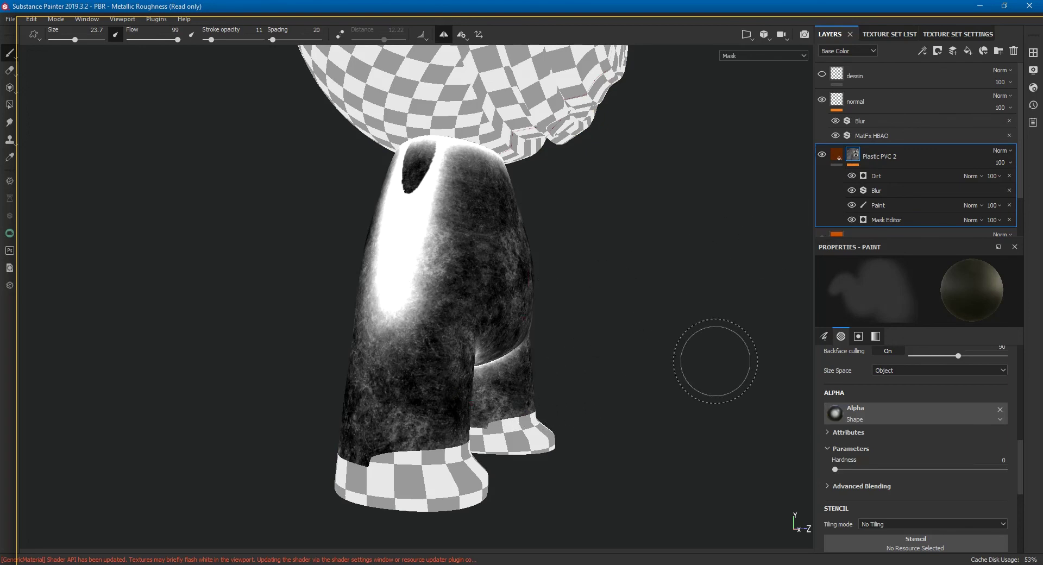
{"action": "left_click", "coordinate": [852, 175]}
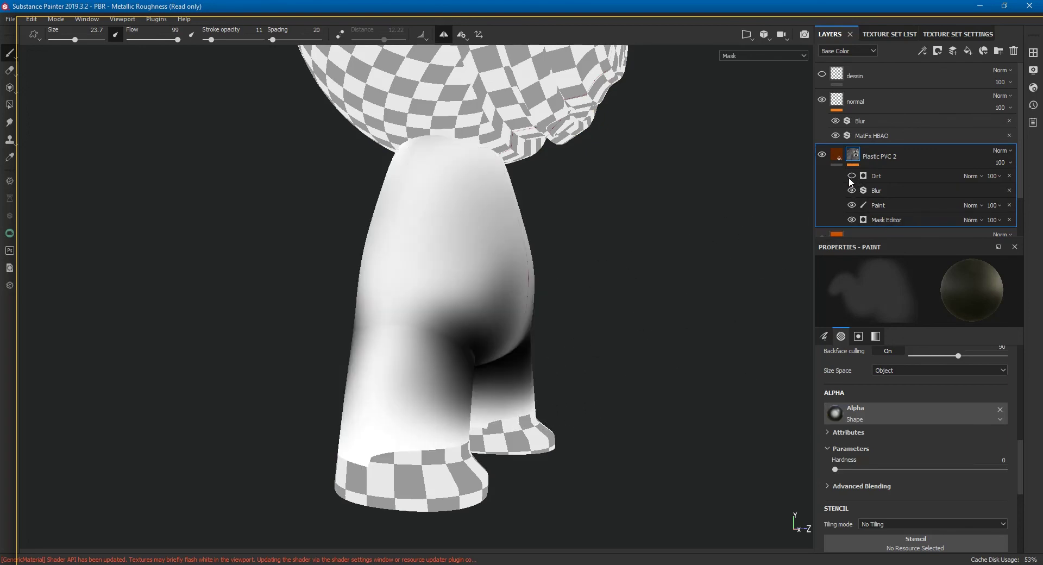
{"action": "mouse_move", "coordinate": [447, 368]}
{"action": "left_mouse_down"}
{"action": "mouse_move", "coordinate": [396, 419]}
{"action": "mouse_move", "coordinate": [407, 408]}
{"action": "mouse_move", "coordinate": [372, 372]}
{"action": "mouse_move", "coordinate": [384, 442]}
{"action": "mouse_move", "coordinate": [361, 338]}
{"action": "mouse_move", "coordinate": [373, 345]}
{"action": "mouse_move", "coordinate": [377, 416]}
{"action": "left_mouse_up"}
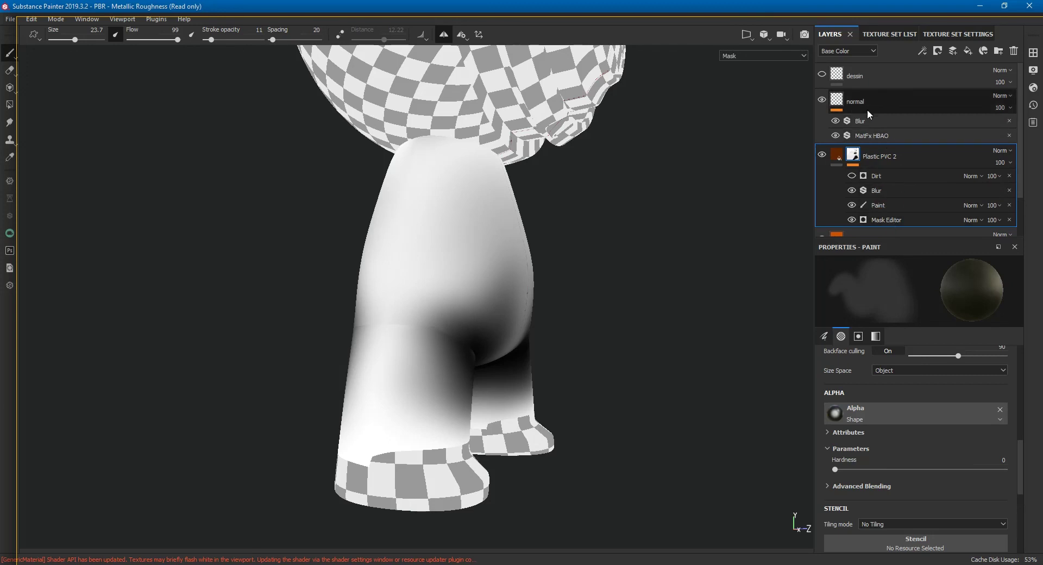
Step: Restore the Dirt effect and material view, then select Plastic PVC 2 to show its fill properties
{"action": "left_click", "coordinate": [840, 161]}
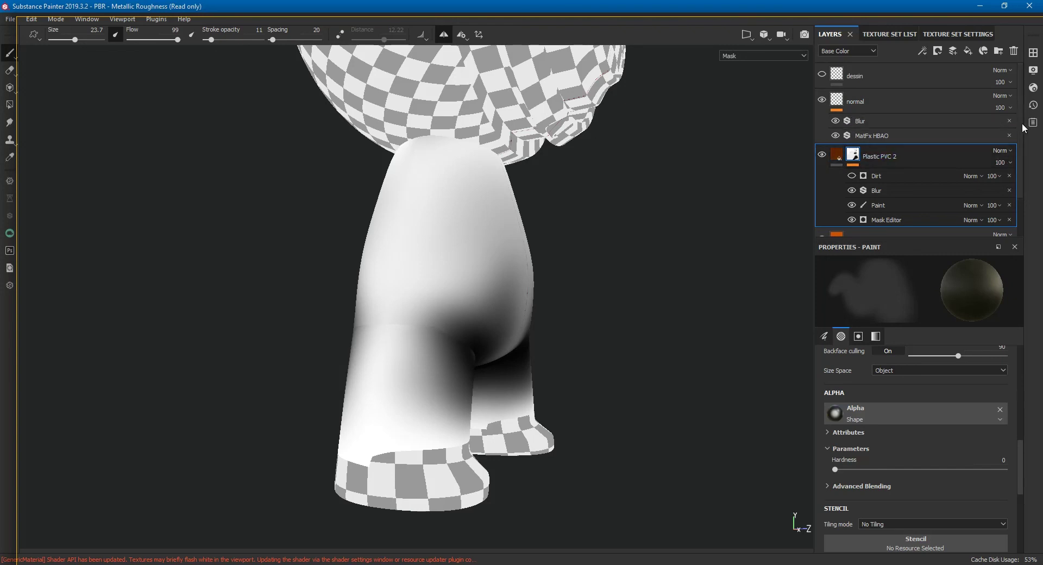
{"action": "left_click", "coordinate": [851, 175]}
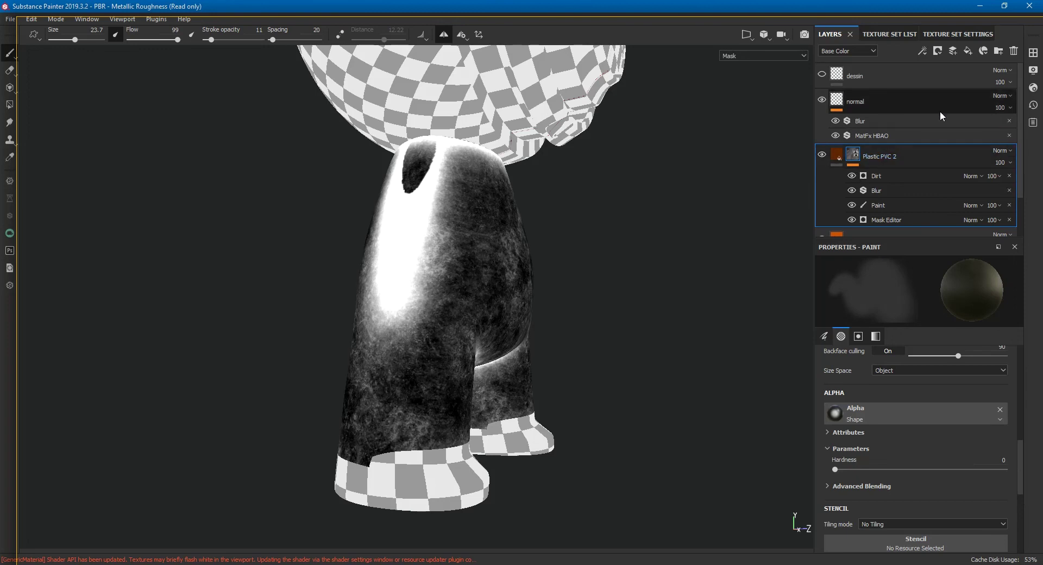
{"action": "key", "text": "m"}
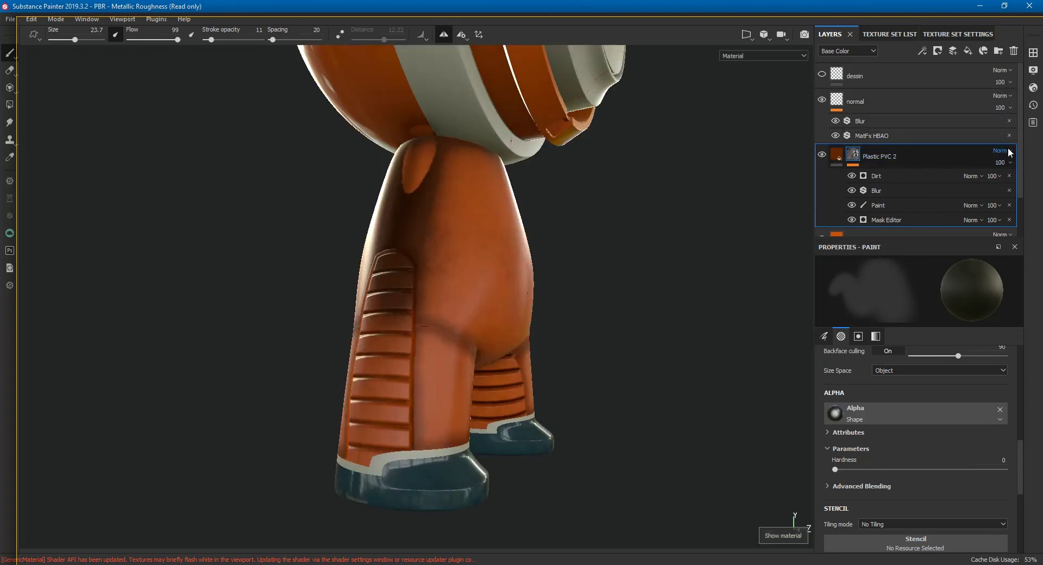
{"action": "left_click_drag", "start_coordinate": [1022, 156], "coordinate": [1018, 201]}
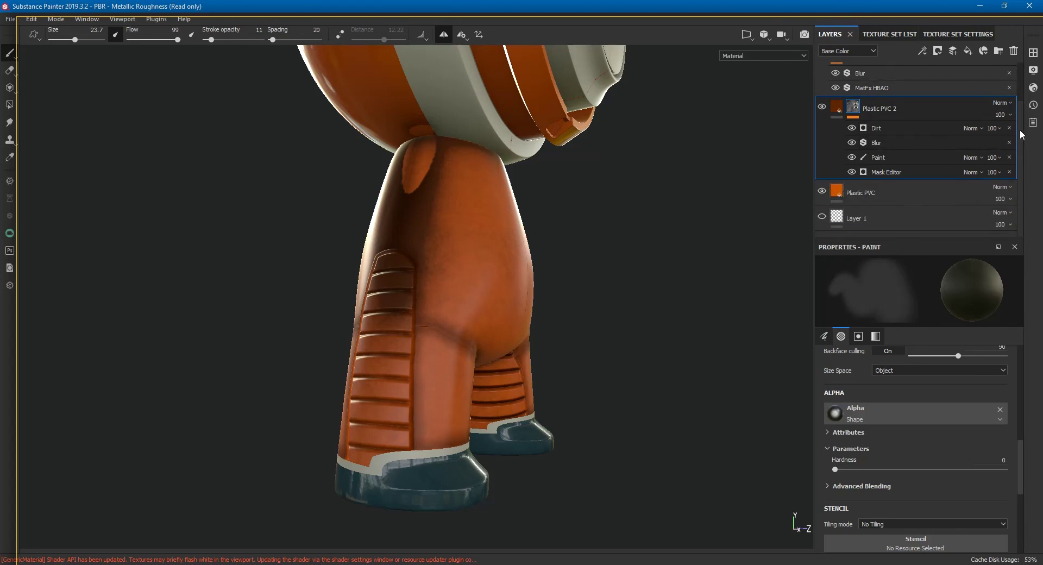
{"action": "left_click", "coordinate": [841, 109]}
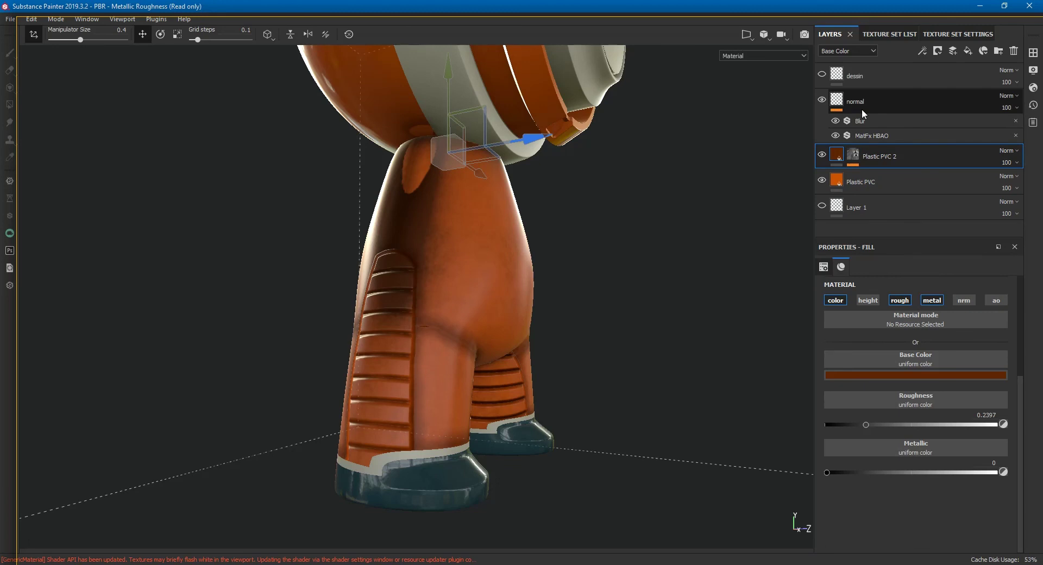
Step: Drag the normal layer under Plastic PVC 2 and give it an anchor point
{"action": "left_click_drag", "start_coordinate": [845, 138], "coordinate": [889, 178]}
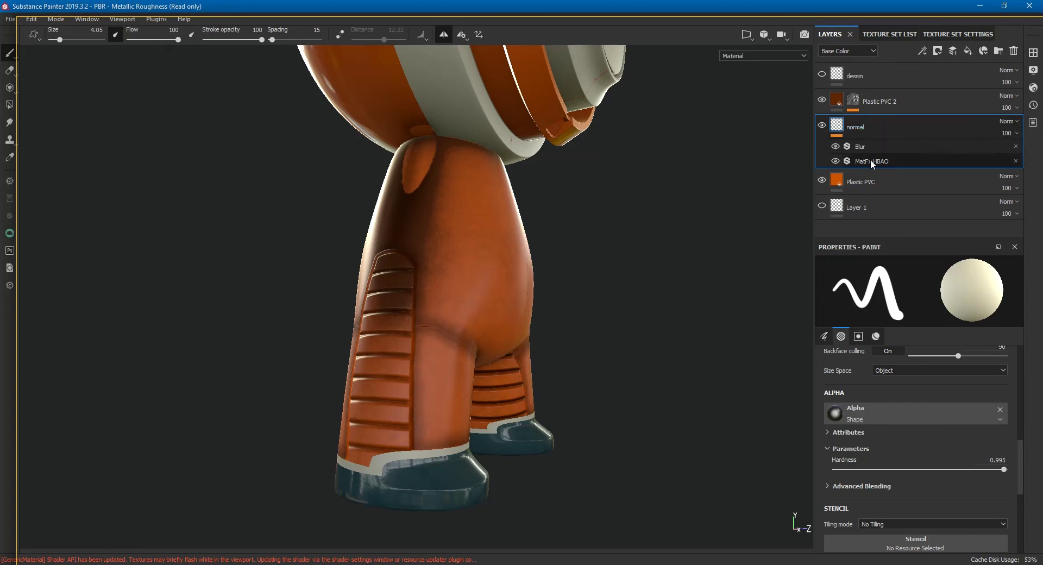
{"action": "left_click", "coordinate": [848, 132]}
{"action": "right_click", "coordinate": [846, 131]}
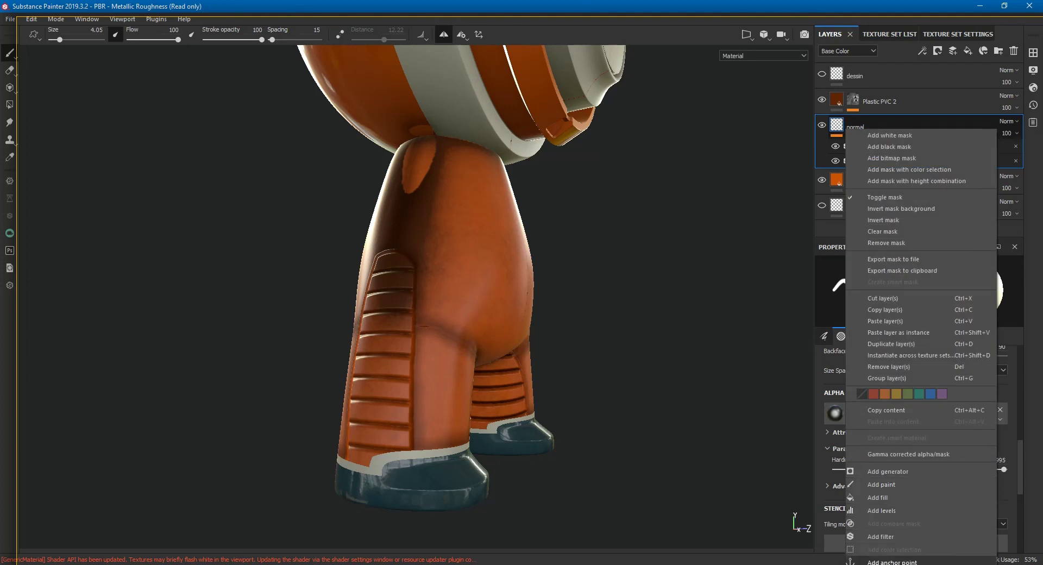
{"action": "left_click", "coordinate": [891, 562]}
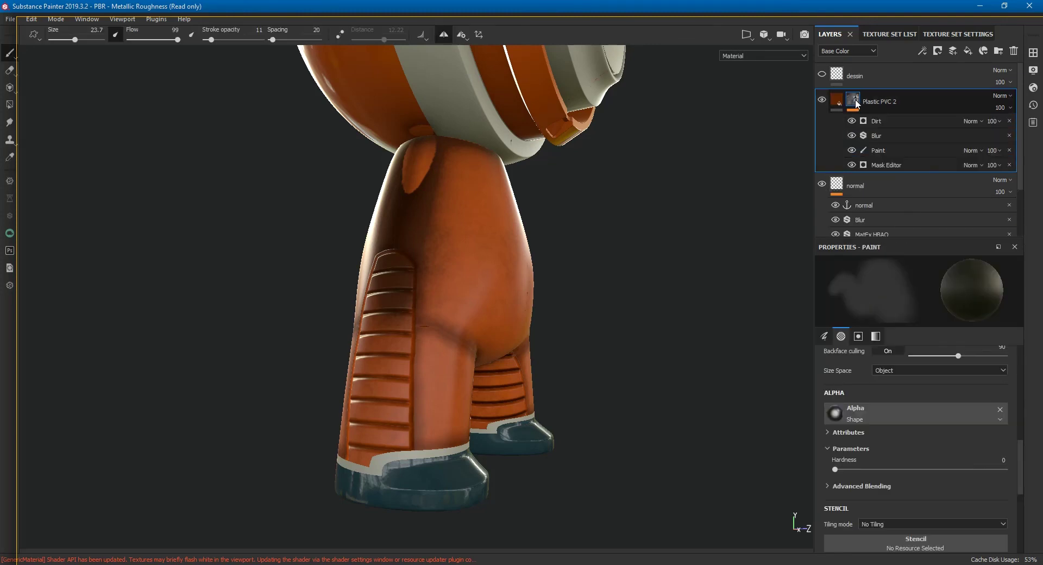
Step: Link the Mask Editor's Micro Height input to the normal anchor point's Height channel
{"action": "left_click", "coordinate": [895, 165]}
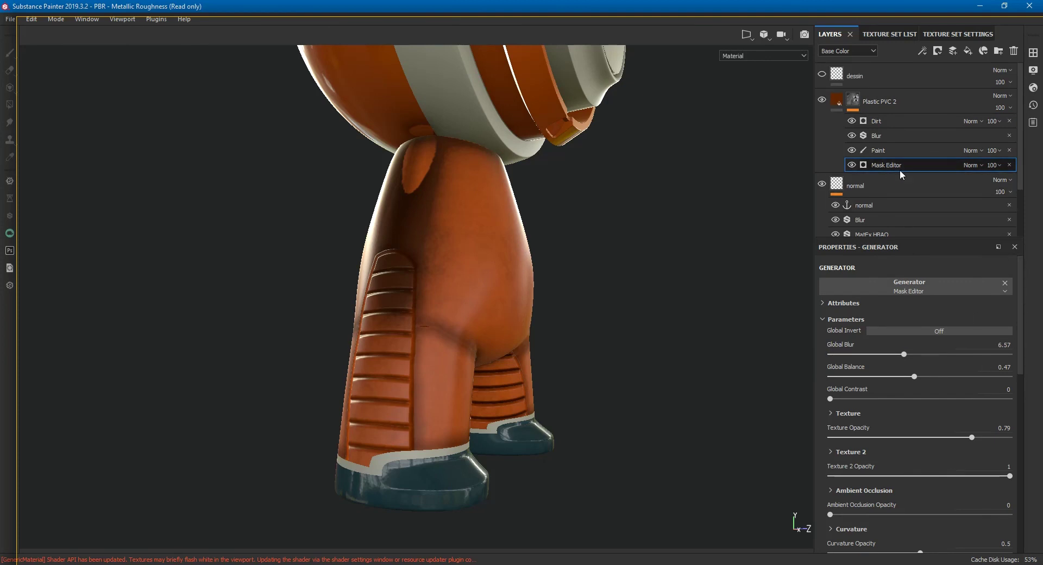
{"action": "left_click_drag", "start_coordinate": [1022, 302], "coordinate": [1018, 366]}
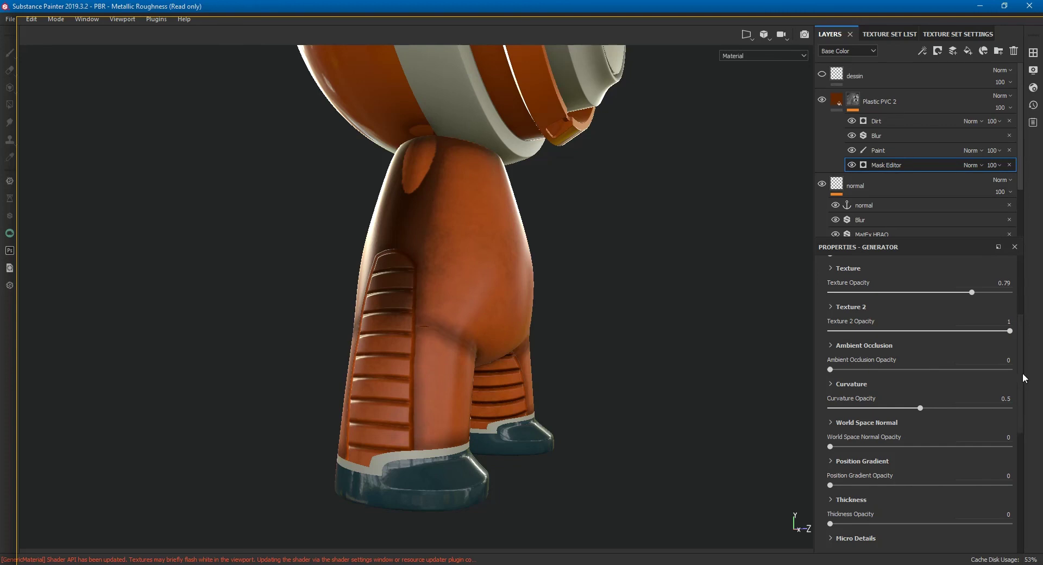
{"action": "mouse_move", "coordinate": [1020, 429]}
{"action": "left_mouse_down"}
{"action": "mouse_move", "coordinate": [1016, 487]}
{"action": "mouse_move", "coordinate": [964, 512]}
{"action": "left_mouse_up"}
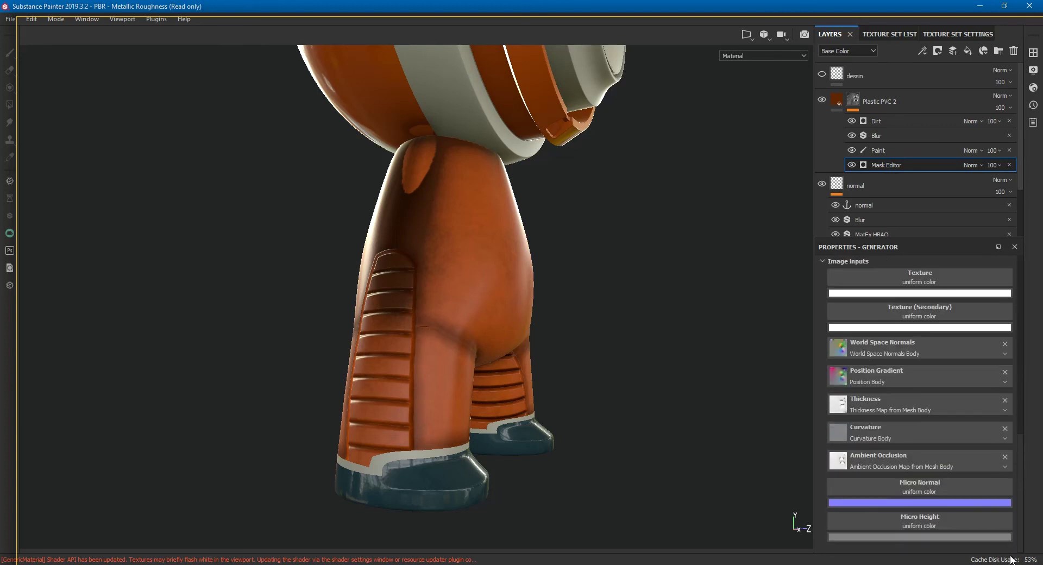
{"action": "left_click", "coordinate": [935, 523]}
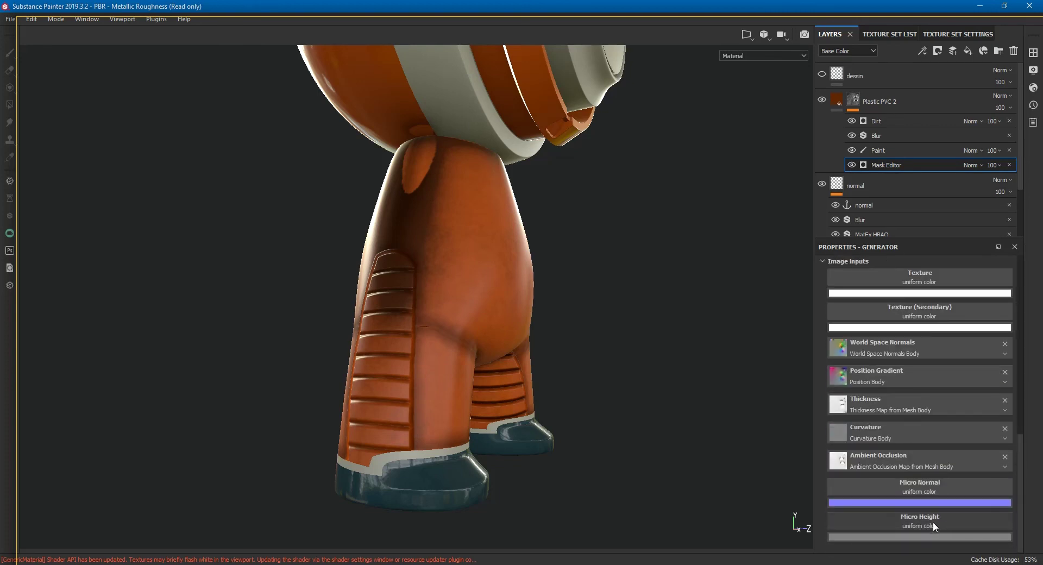
{"action": "left_click", "coordinate": [951, 366]}
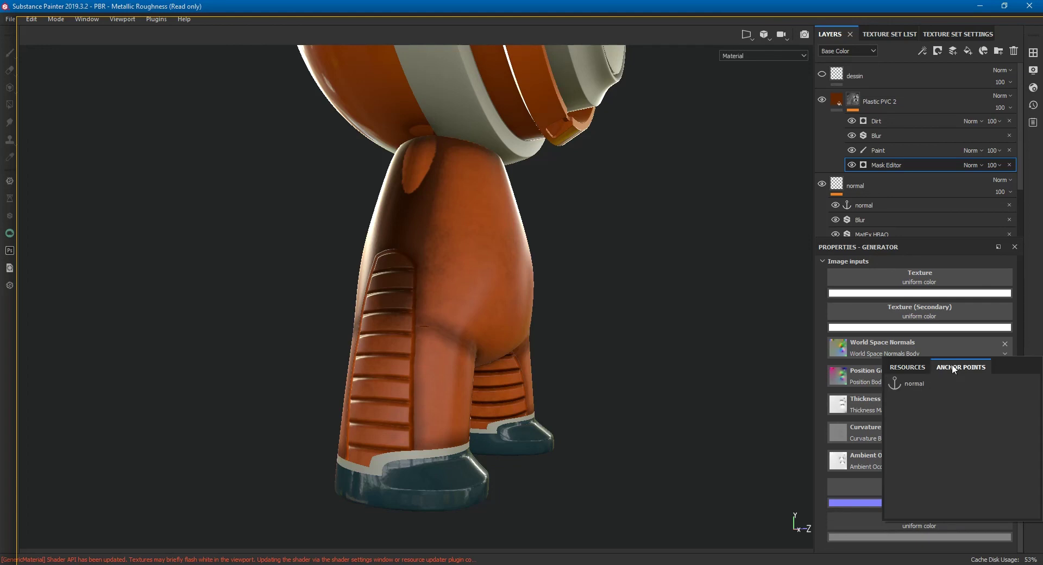
{"action": "left_click", "coordinate": [913, 380]}
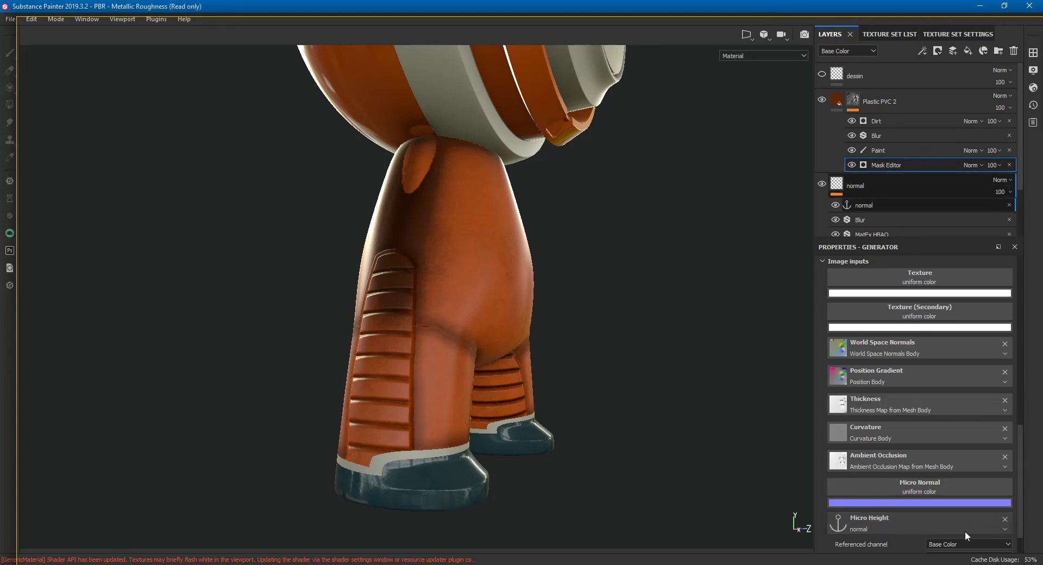
{"action": "scroll", "coordinate": [1016, 492], "scroll_direction": "down", "scroll_amount": 2}
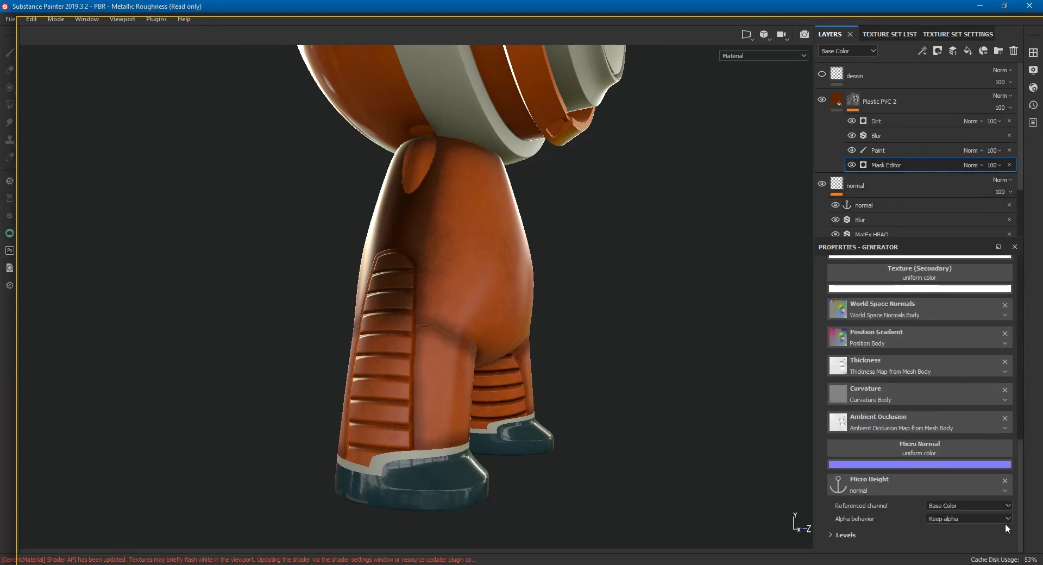
{"action": "left_click", "coordinate": [979, 506]}
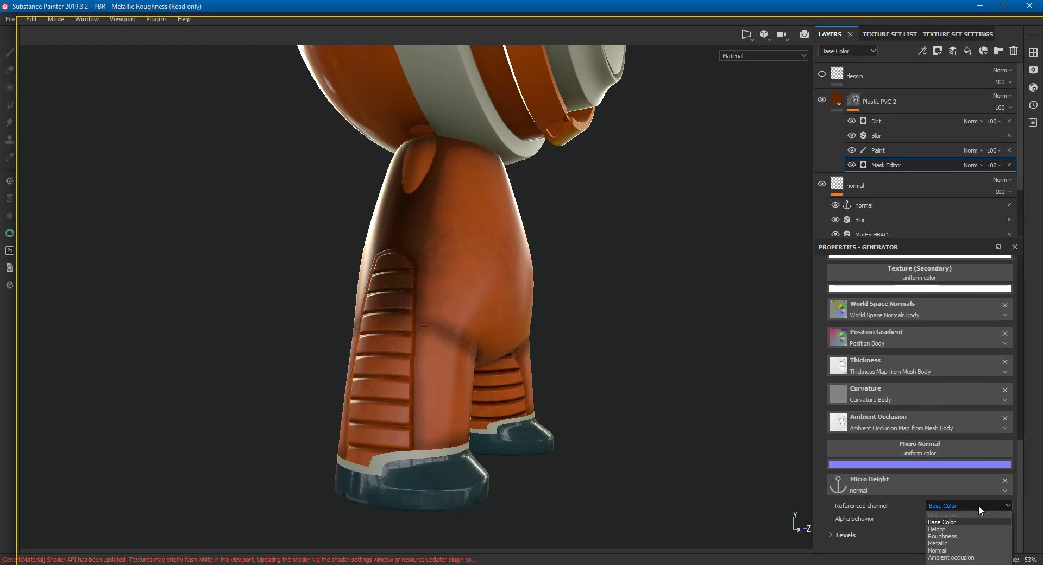
{"action": "left_click", "coordinate": [963, 529]}
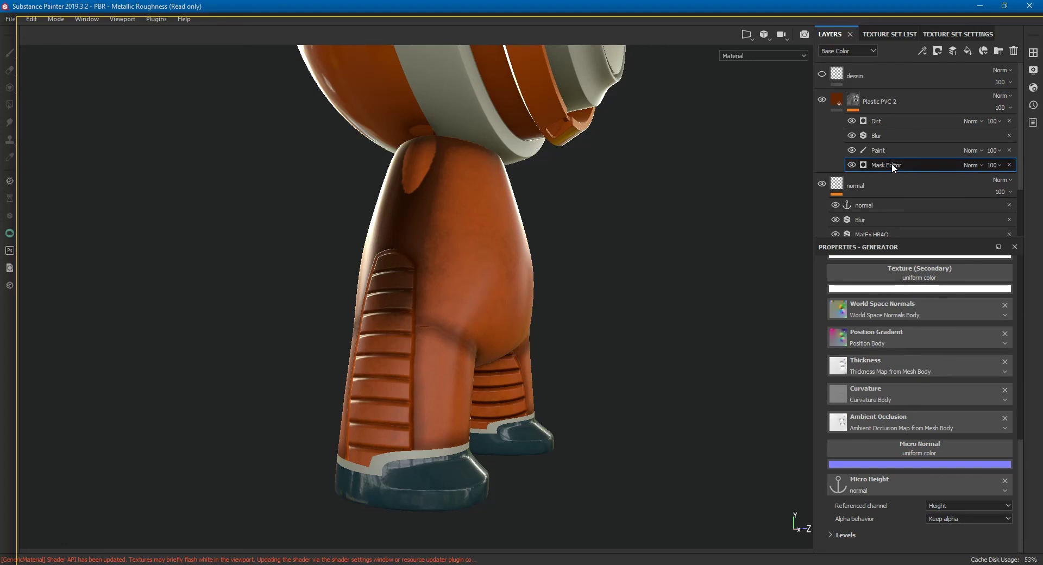
Step: Turn on Micro Height under the Mask Editor's Micro Details
{"action": "mouse_move", "coordinate": [1021, 483]}
{"action": "left_mouse_down"}
{"action": "mouse_move", "coordinate": [1021, 388]}
{"action": "mouse_move", "coordinate": [1017, 396]}
{"action": "left_mouse_up"}
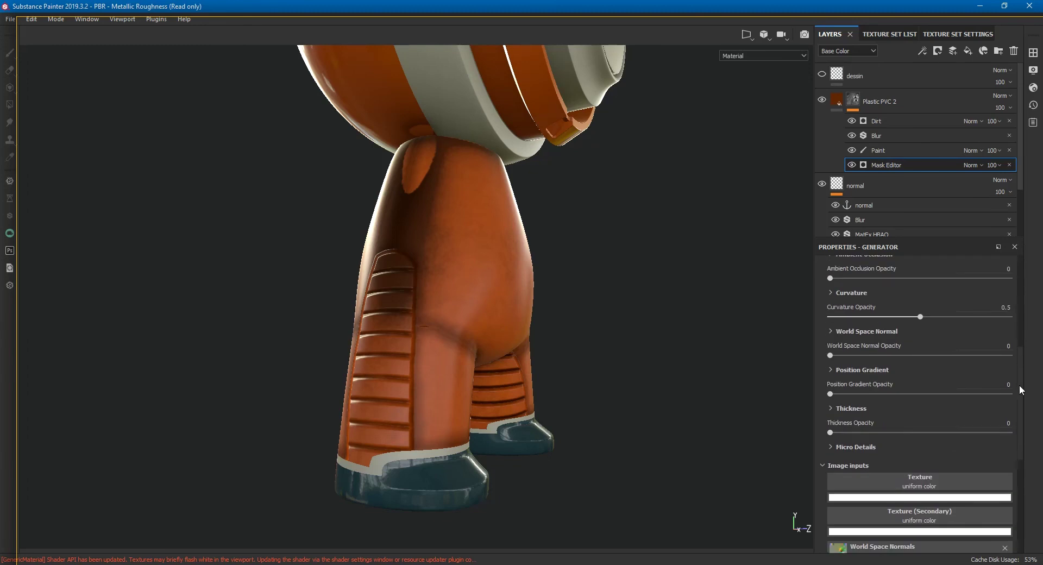
{"action": "left_click", "coordinate": [830, 416]}
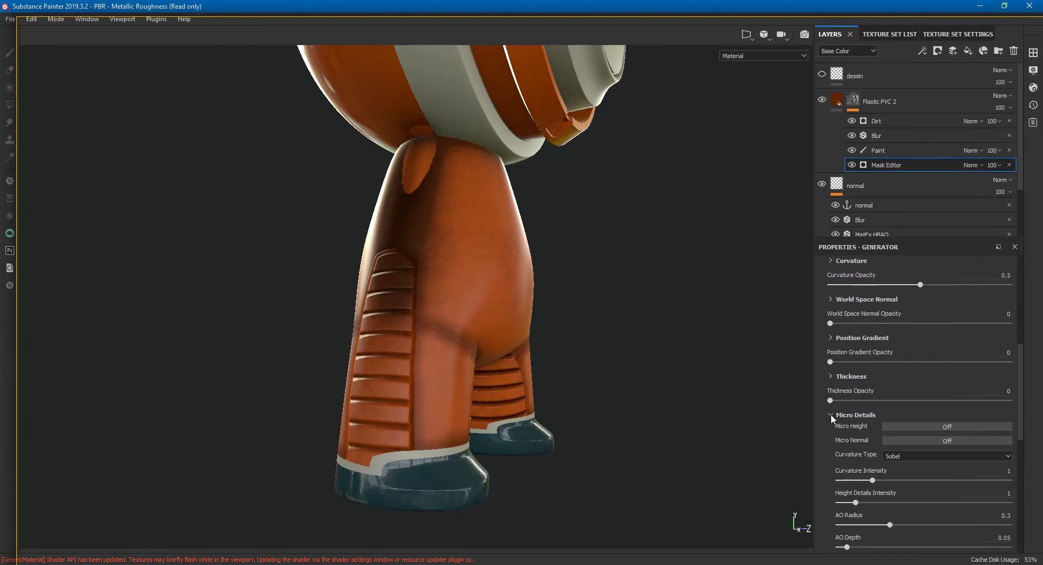
{"action": "left_click", "coordinate": [958, 430]}
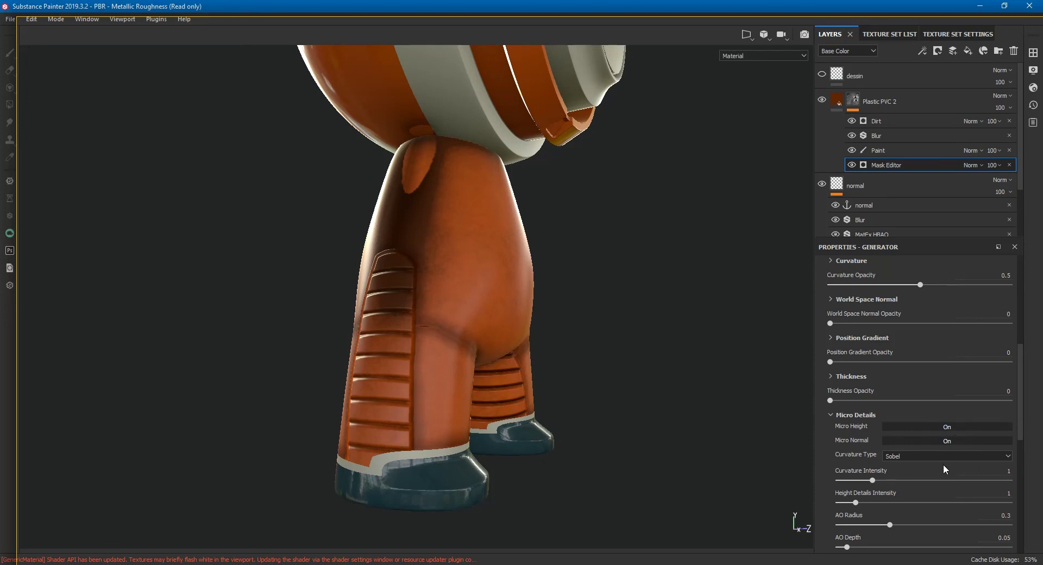
{"action": "mouse_move", "coordinate": [661, 414]}
{"action": "left_mouse_down", "text": "alt"}
{"action": "mouse_move", "coordinate": [675, 409]}
{"action": "mouse_move", "coordinate": [552, 399]}
{"action": "mouse_move", "coordinate": [400, 409]}
{"action": "mouse_move", "coordinate": [565, 399]}
{"action": "left_mouse_up", "text": "alt"}
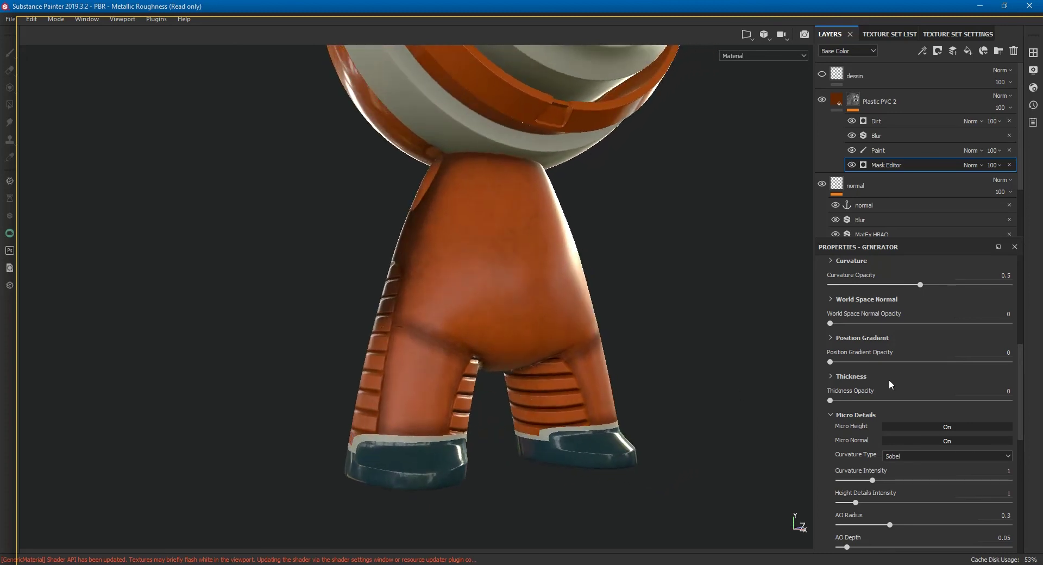
{"action": "left_click_drag", "start_coordinate": [695, 276], "coordinate": [1006, 253], "text": "alt"}
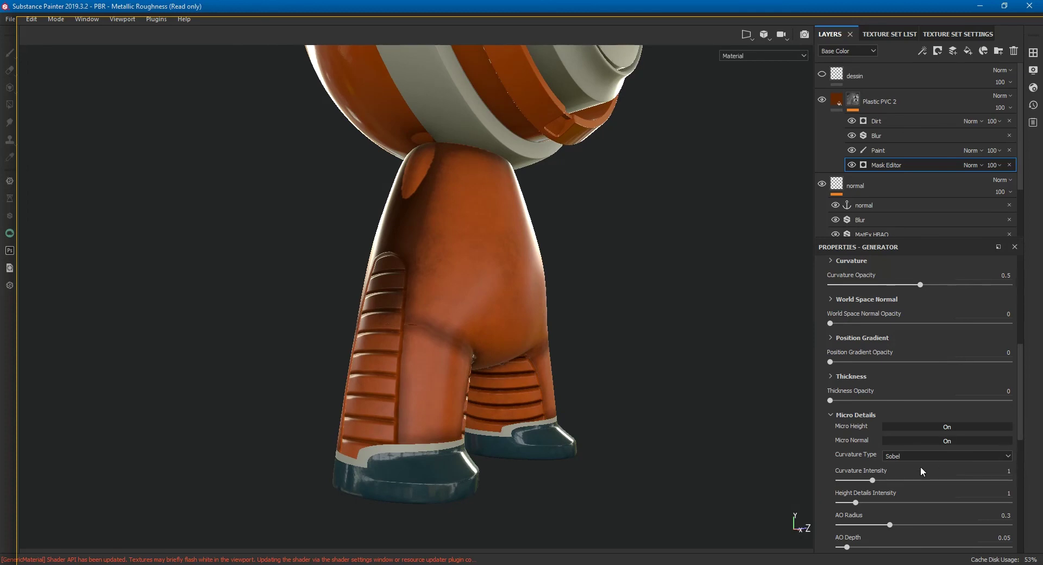
Step: Set Curvature Intensity 4.33, Height Details Intensity 8.66, AO Radius 0.67 and AO Depth 0.08
{"action": "mouse_move", "coordinate": [873, 480]}
{"action": "left_mouse_down"}
{"action": "mouse_move", "coordinate": [949, 481]}
{"action": "mouse_move", "coordinate": [992, 500]}
{"action": "left_mouse_up"}
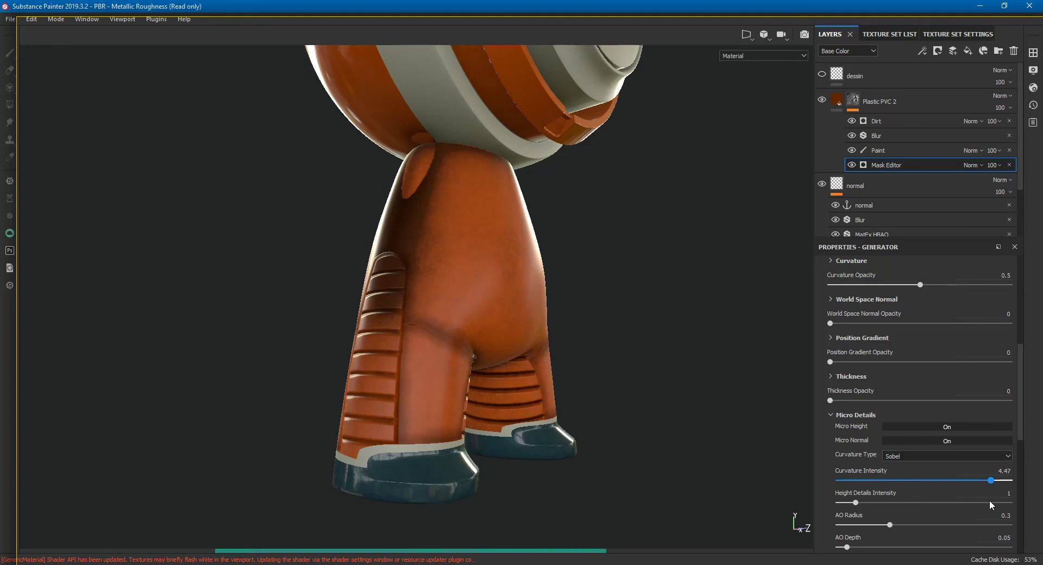
{"action": "left_click_drag", "start_coordinate": [989, 500], "coordinate": [984, 498]}
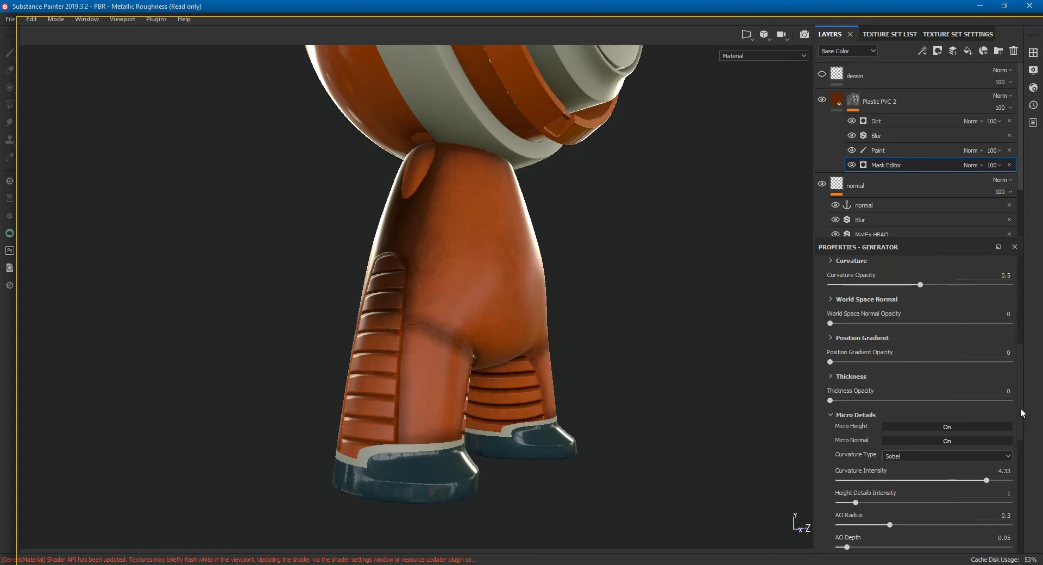
{"action": "left_click_drag", "start_coordinate": [1020, 407], "coordinate": [1015, 454]}
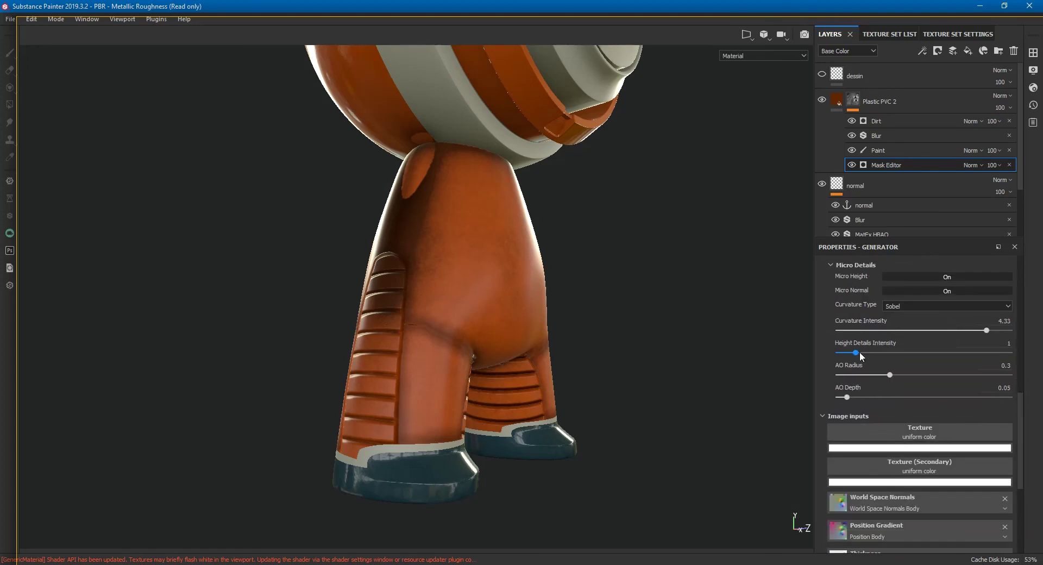
{"action": "left_click_drag", "start_coordinate": [916, 357], "coordinate": [982, 354]}
{"action": "left_click_drag", "start_coordinate": [890, 373], "coordinate": [952, 378]}
{"action": "left_click", "coordinate": [922, 397]}
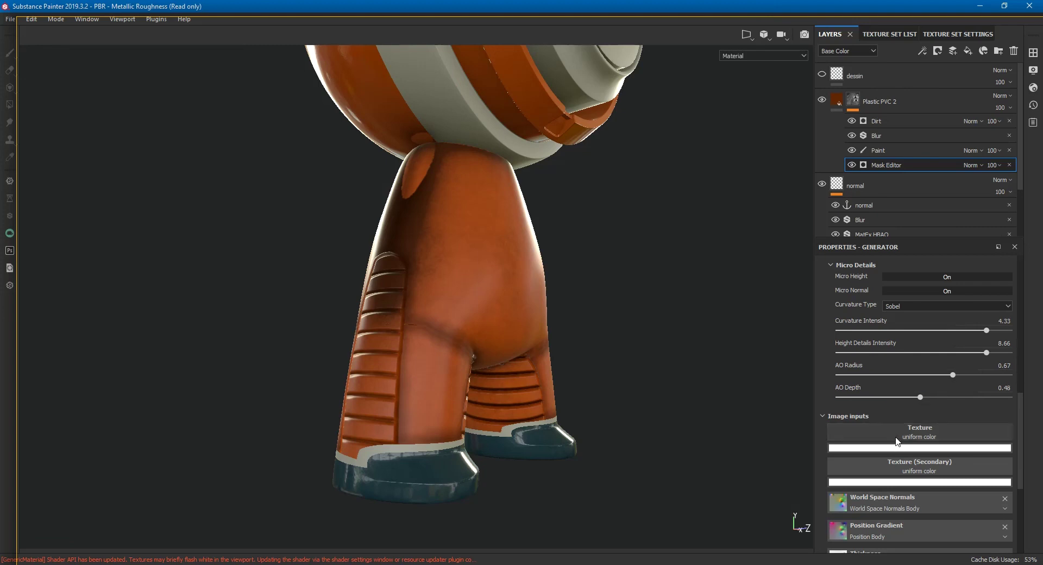
{"action": "left_click", "coordinate": [851, 396]}
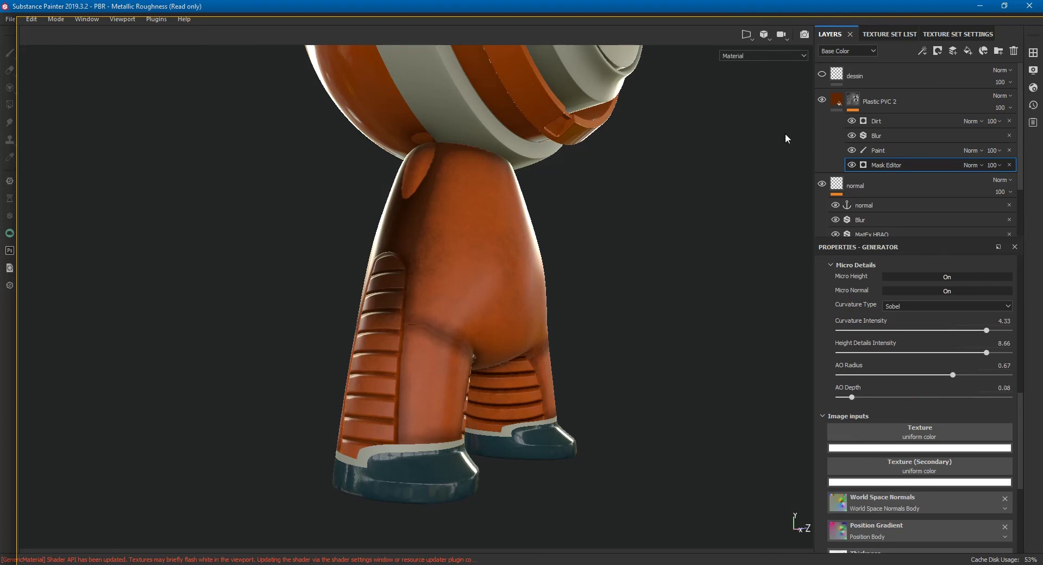
{"action": "left_click", "coordinate": [838, 266]}
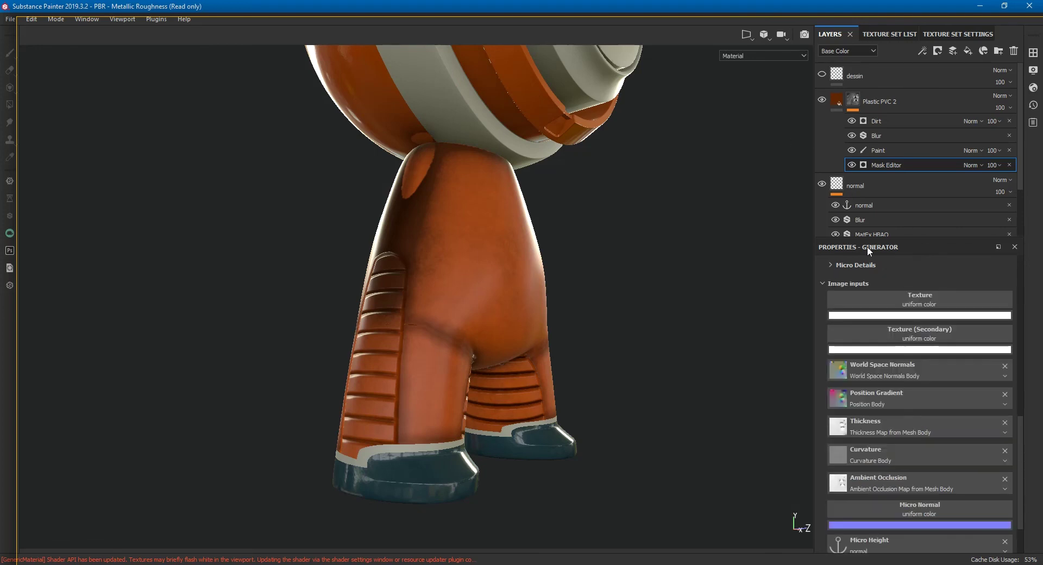